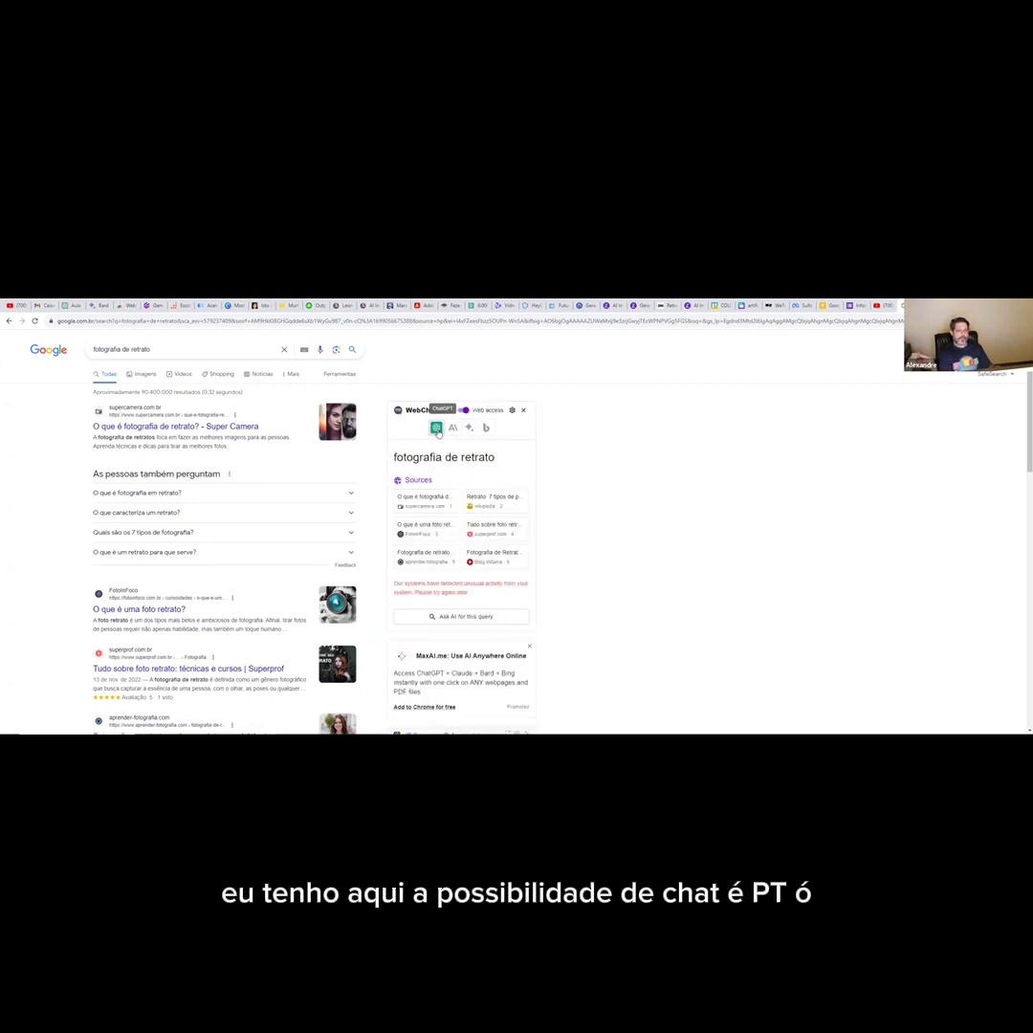
Review the Google results for "fotografia de retrato", including the WebChatGPT sources, the ChatGPT summary and the Portrait photography information.
scroll(446, 640, down, 5)
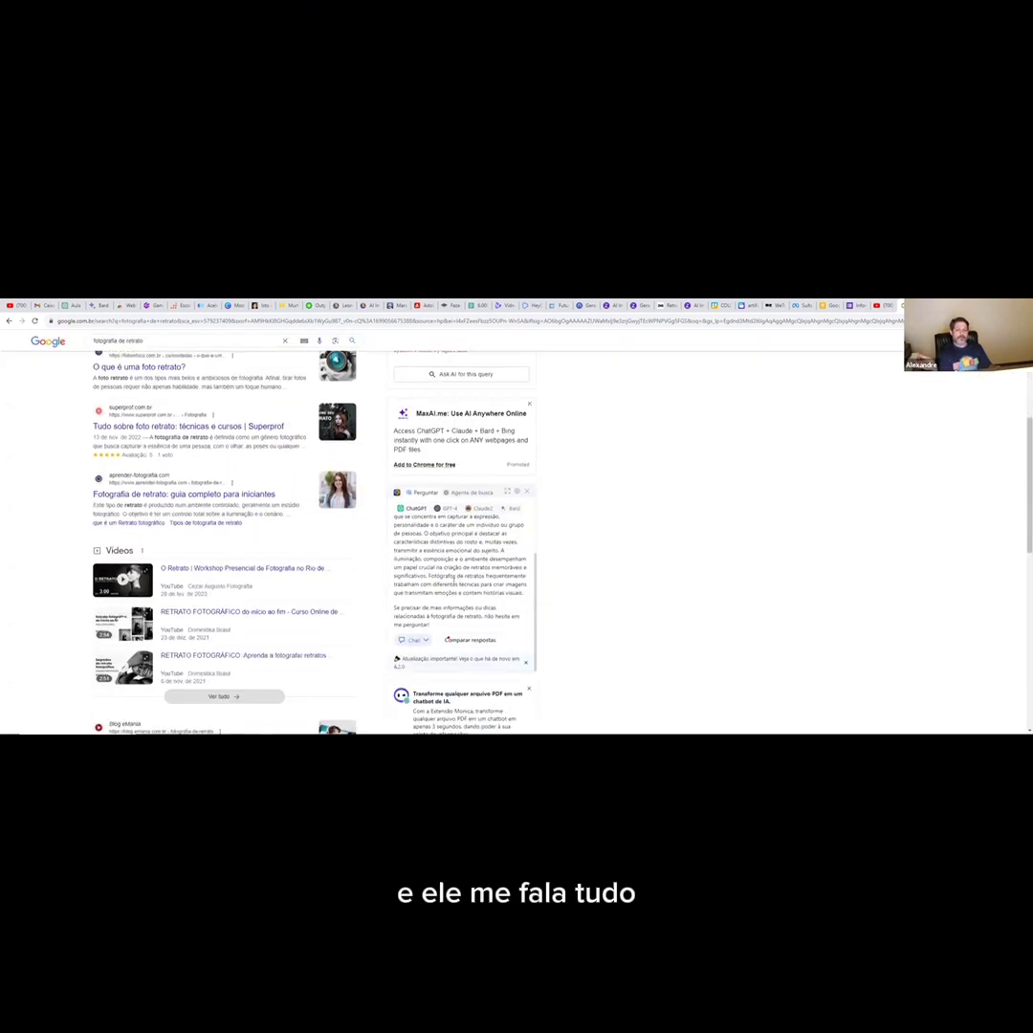
scroll(437, 578, up, 2)
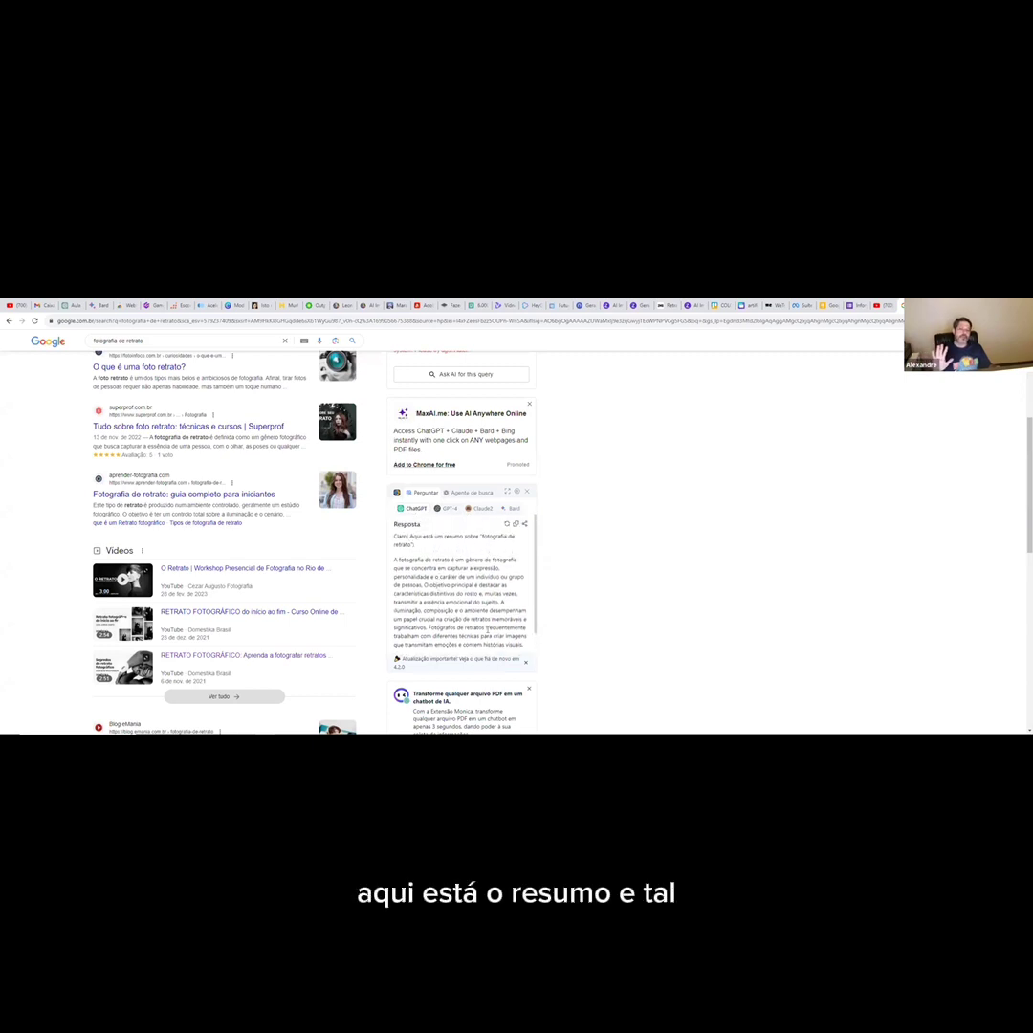
scroll(430, 579, down, 3)
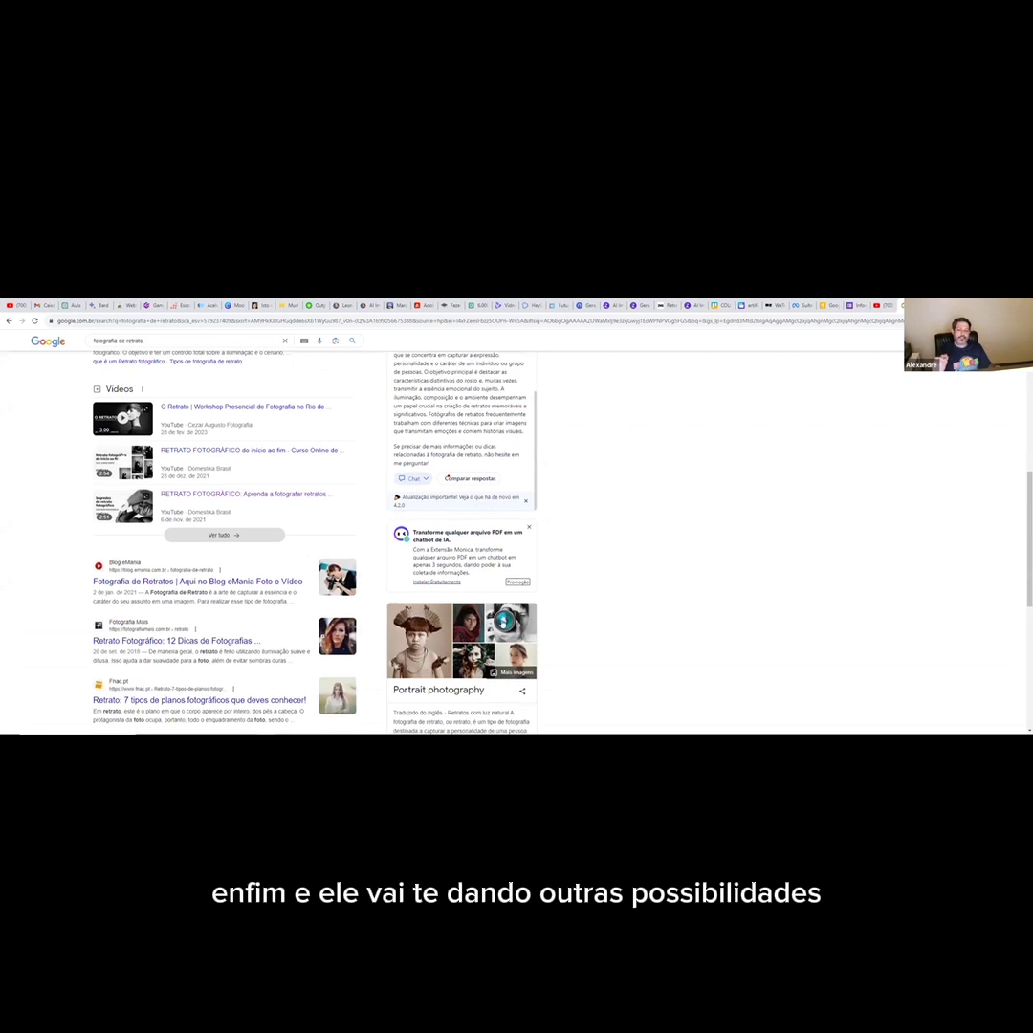
scroll(443, 580, down, 4)
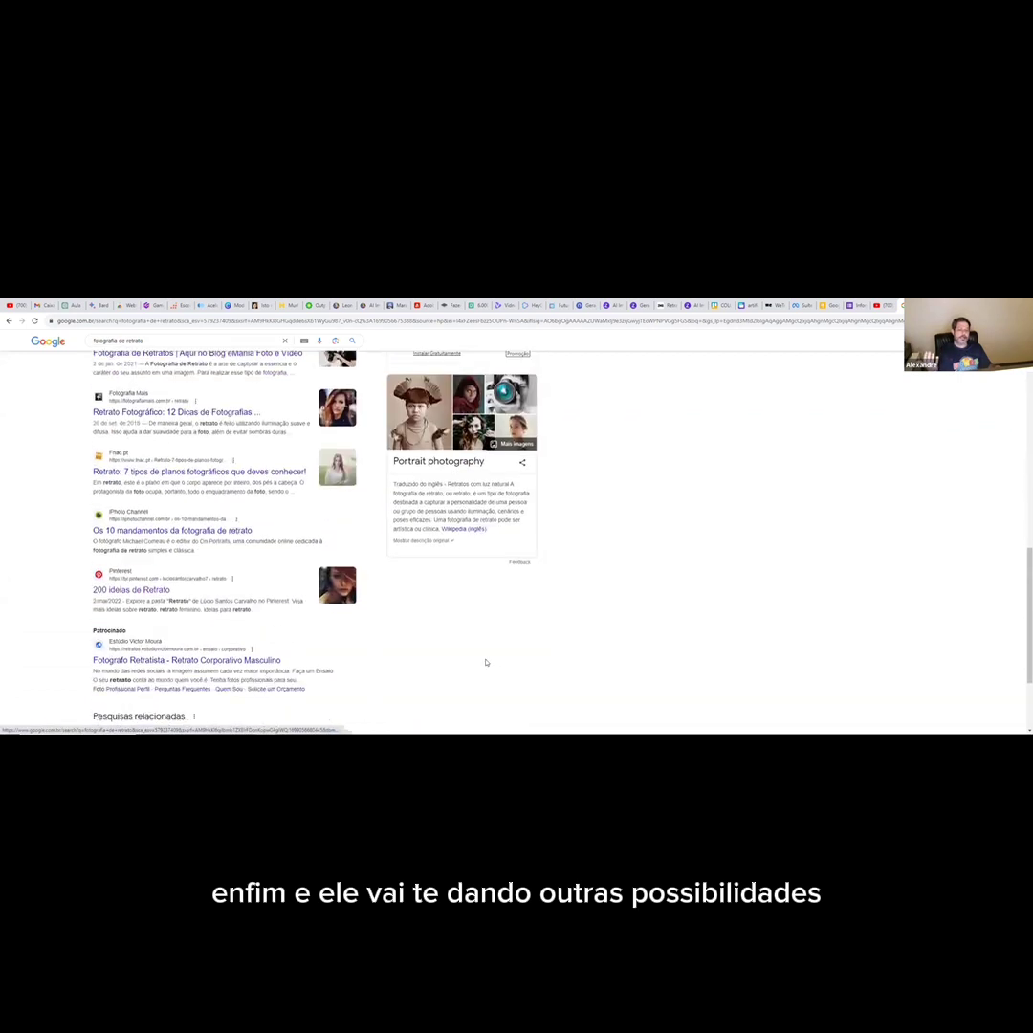
scroll(486, 662, up, 10)
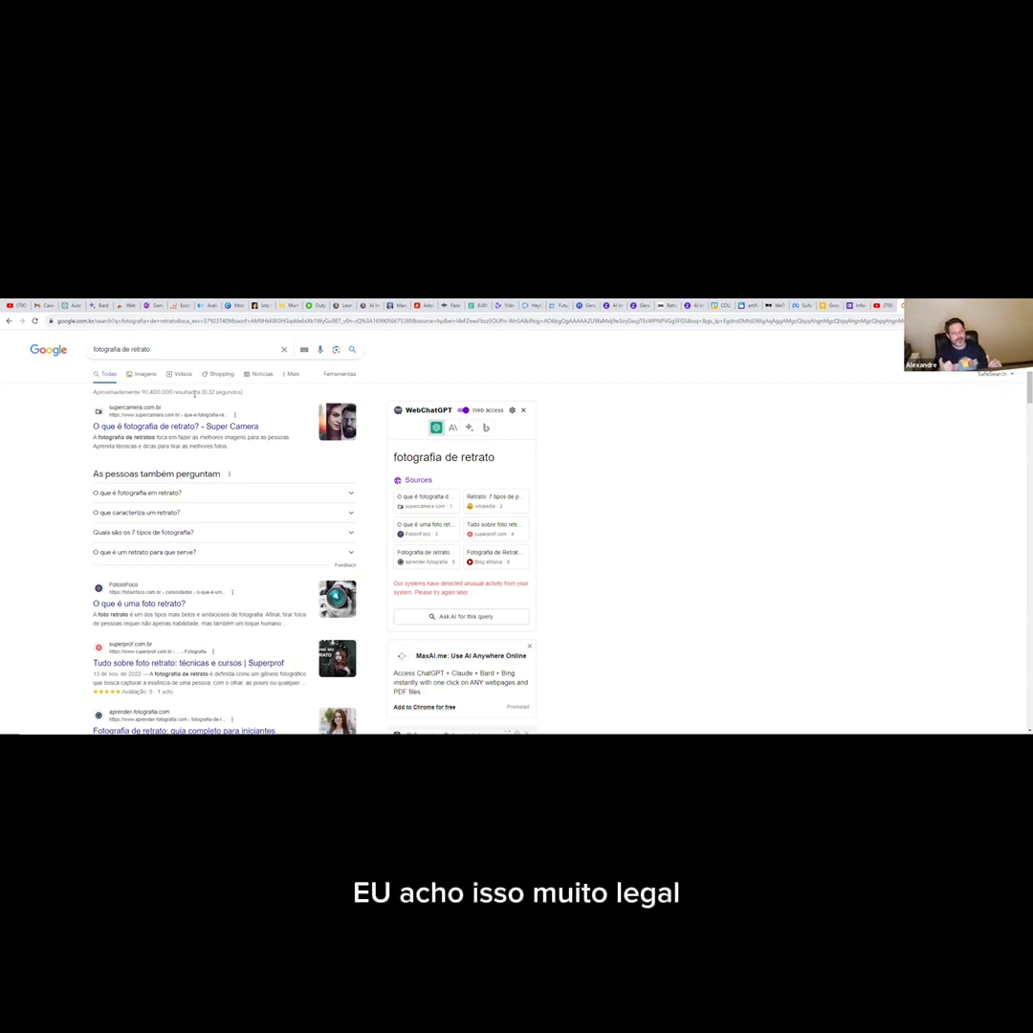
Switch to Bard, open the children's capoeira class schedule conversation and review its classes, considerations, objectives, assessment and resources.
click(96, 307)
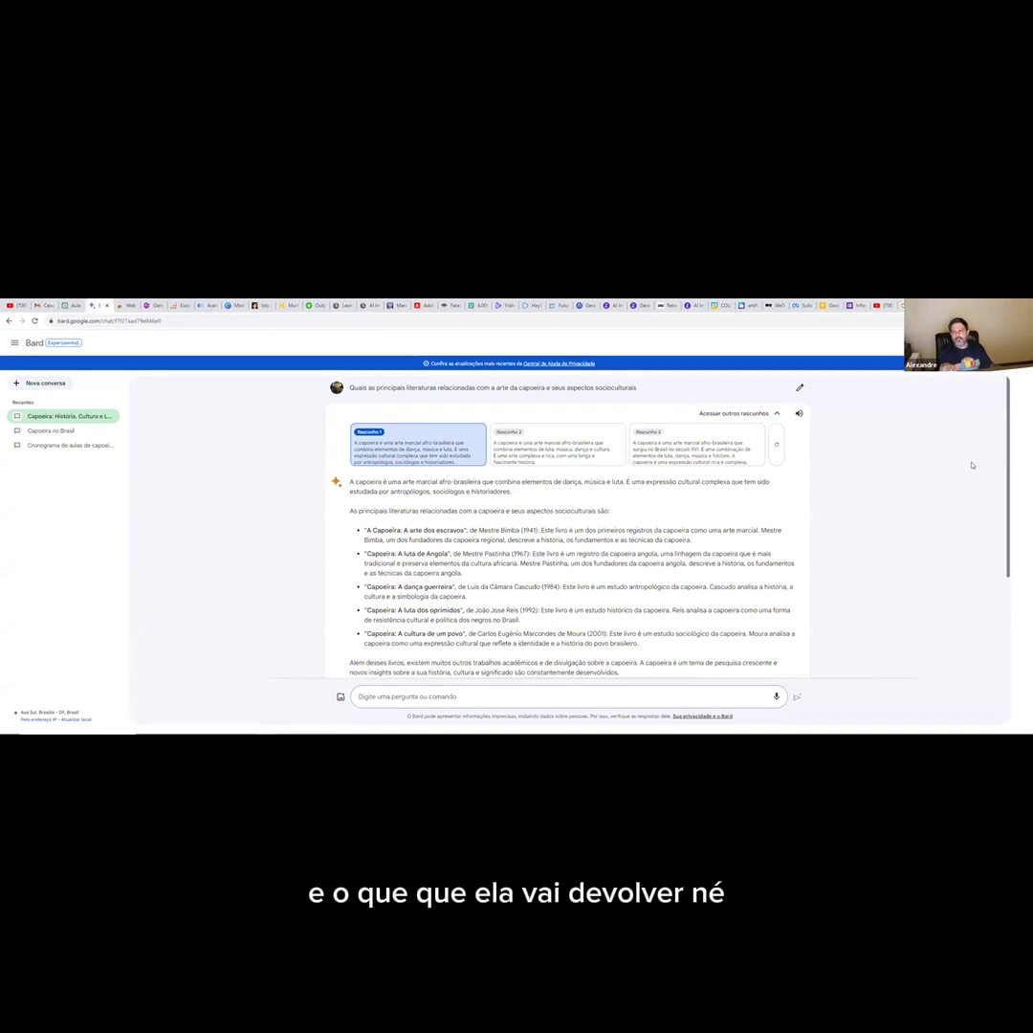
click(80, 446)
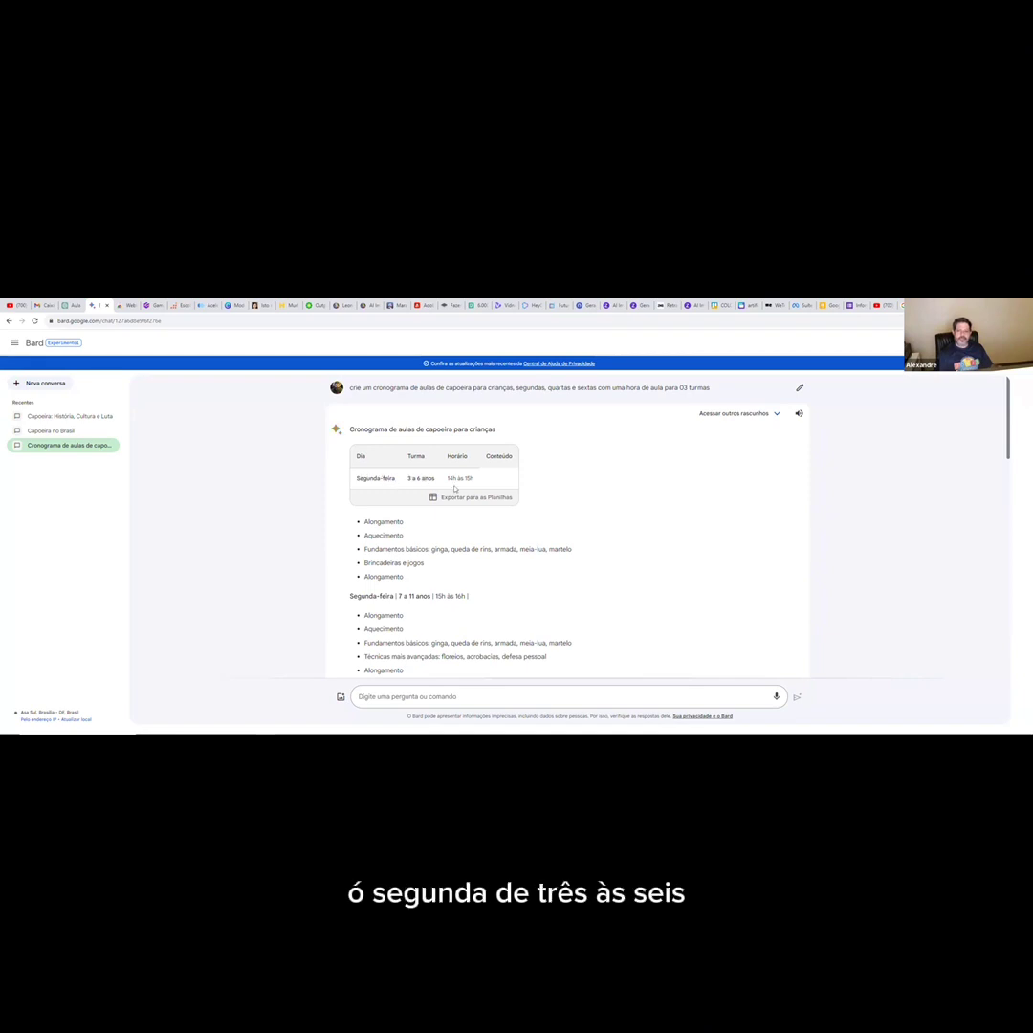
scroll(473, 490, down, 1)
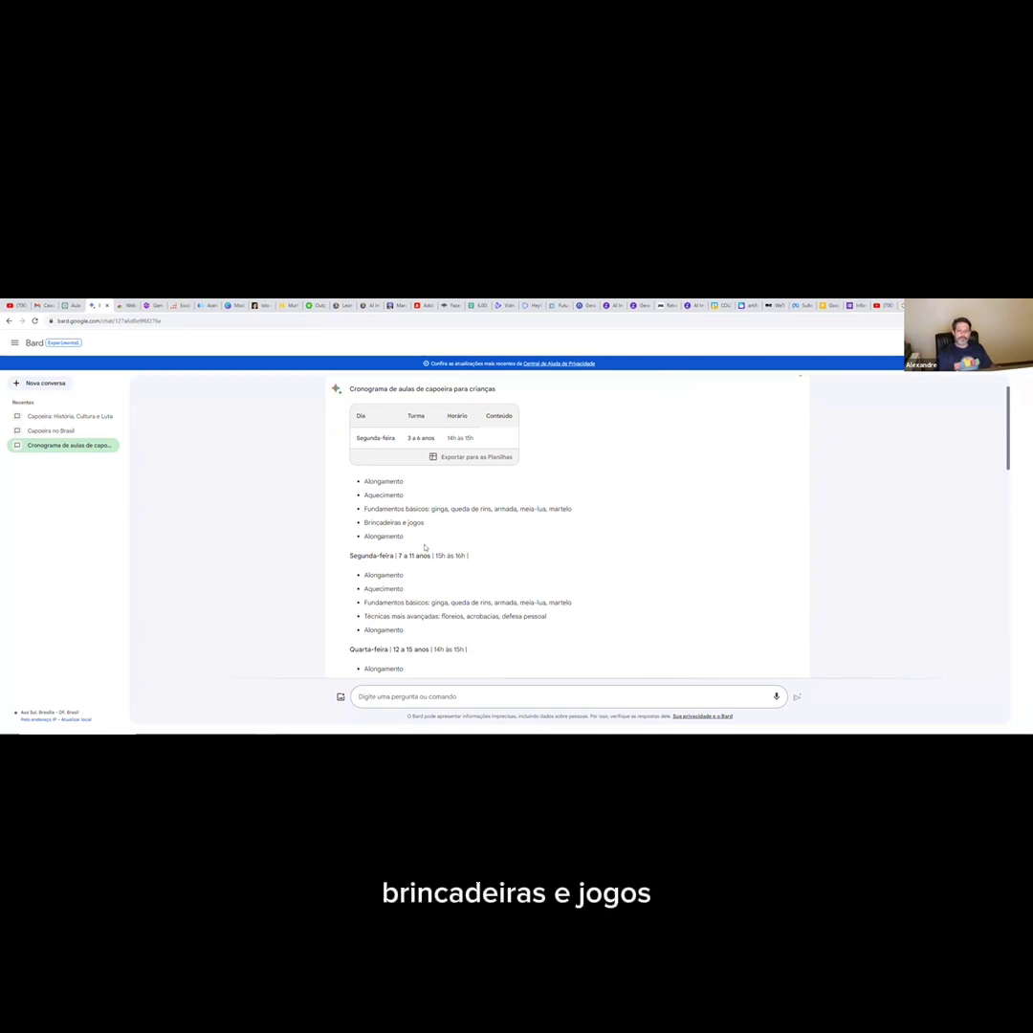
scroll(411, 540, down, 1)
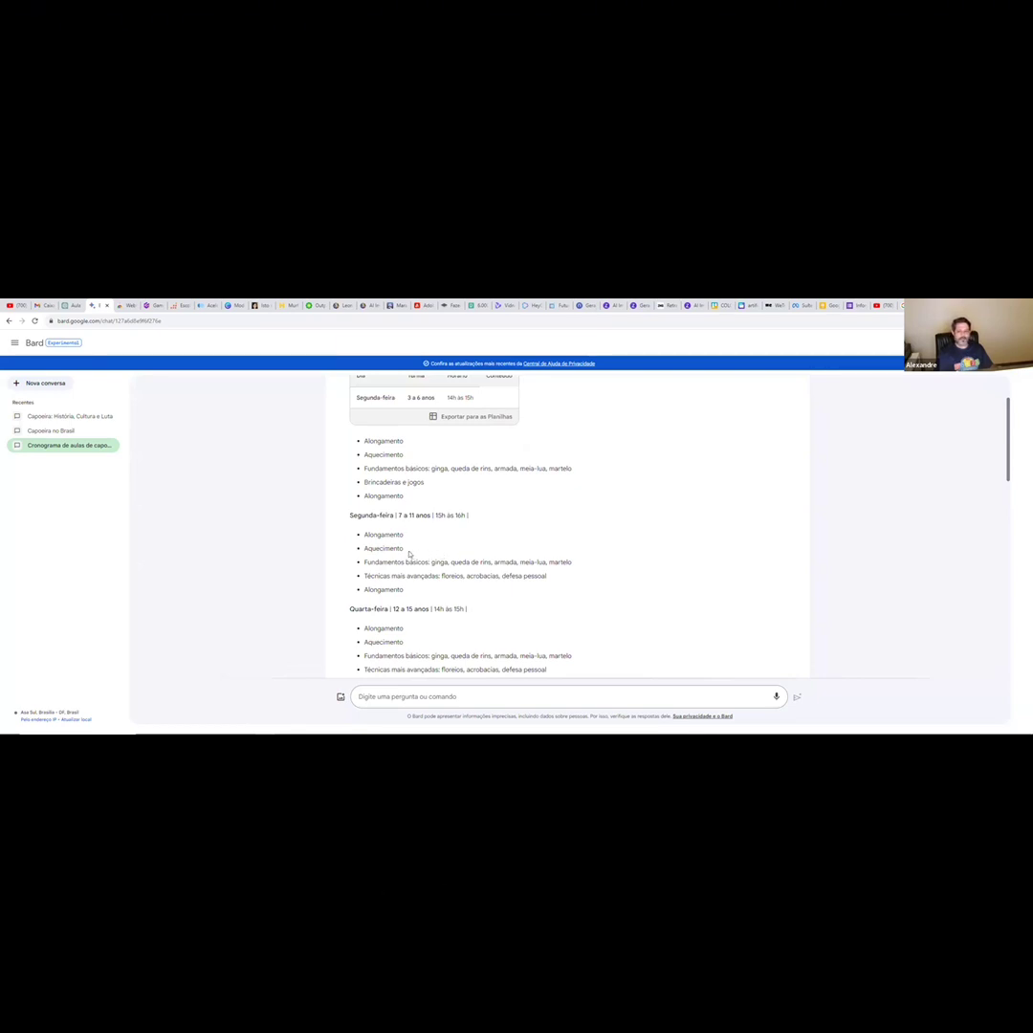
scroll(442, 555, down, 5)
scroll(405, 551, down, 4)
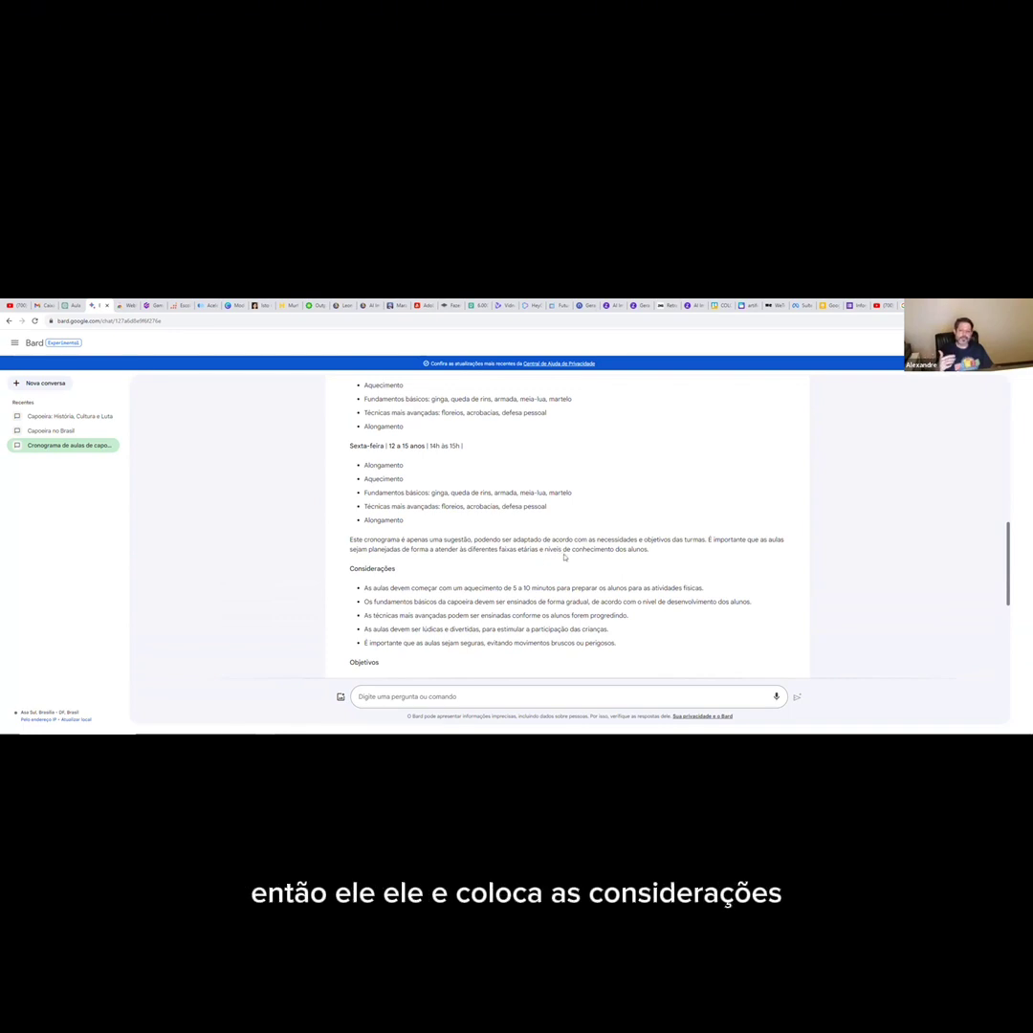
scroll(562, 559, down, 1)
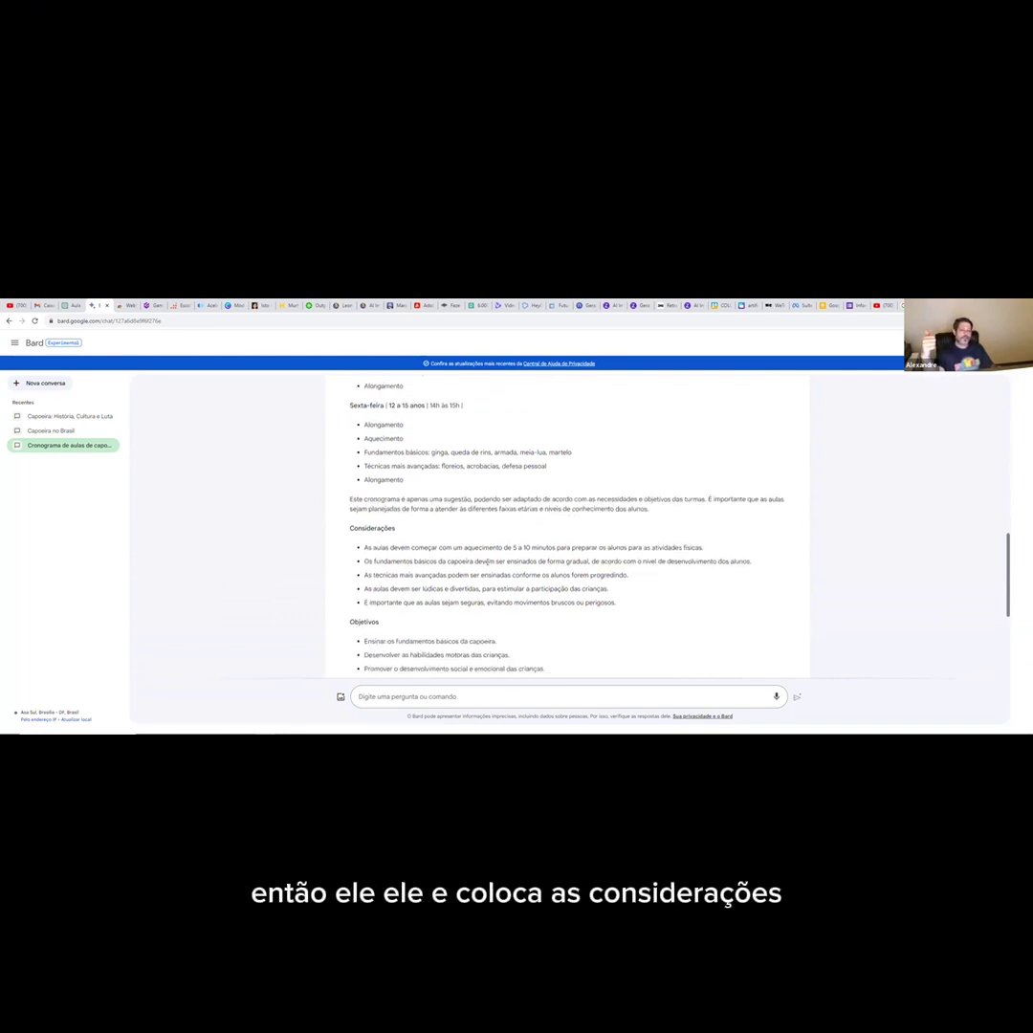
scroll(489, 565, down, 3)
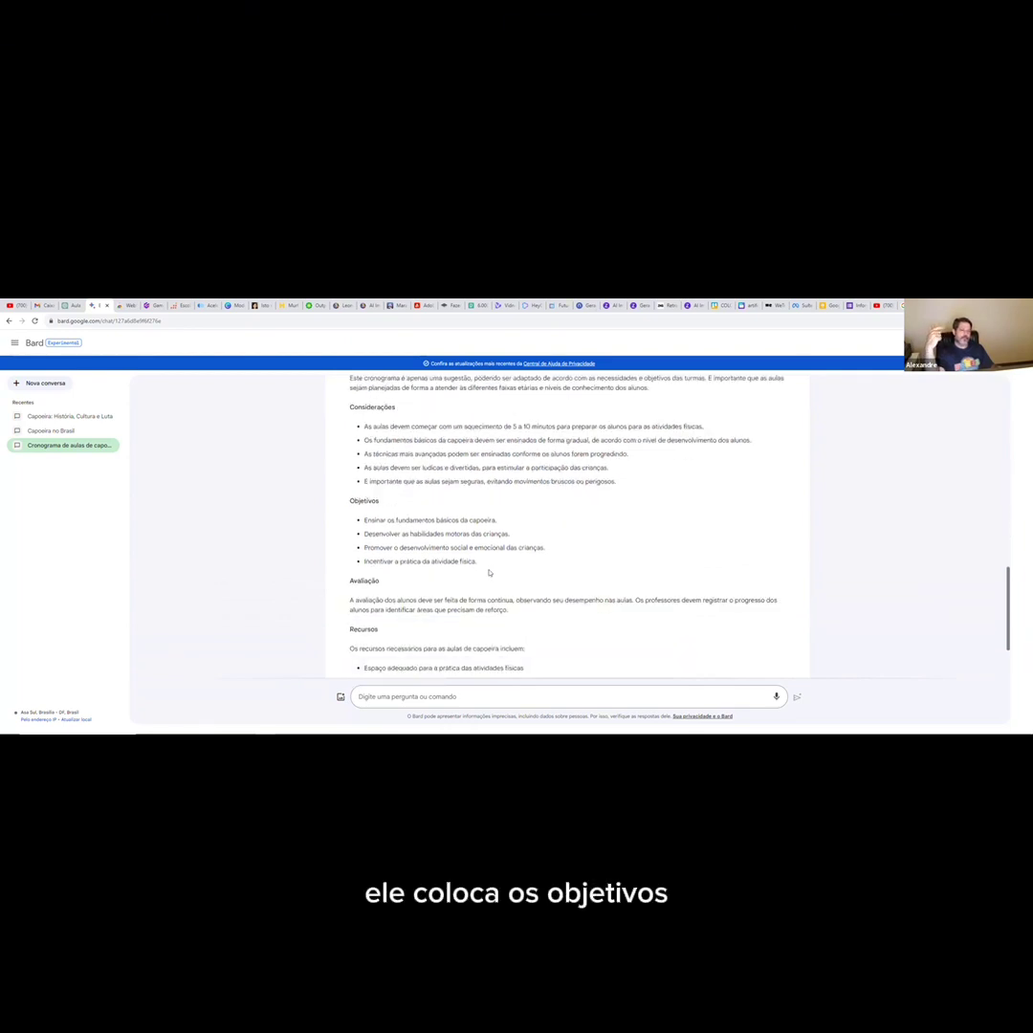
scroll(554, 610, down, 1)
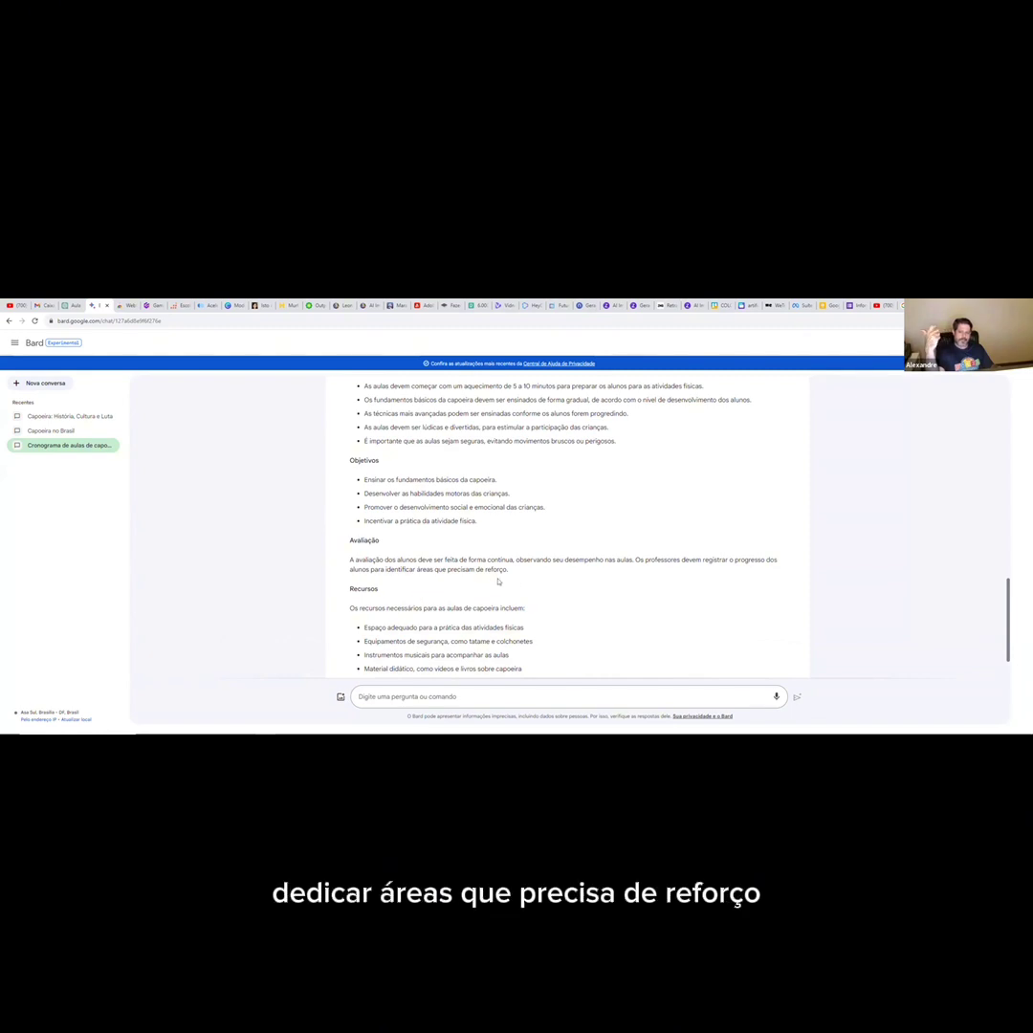
scroll(543, 580, down, 1)
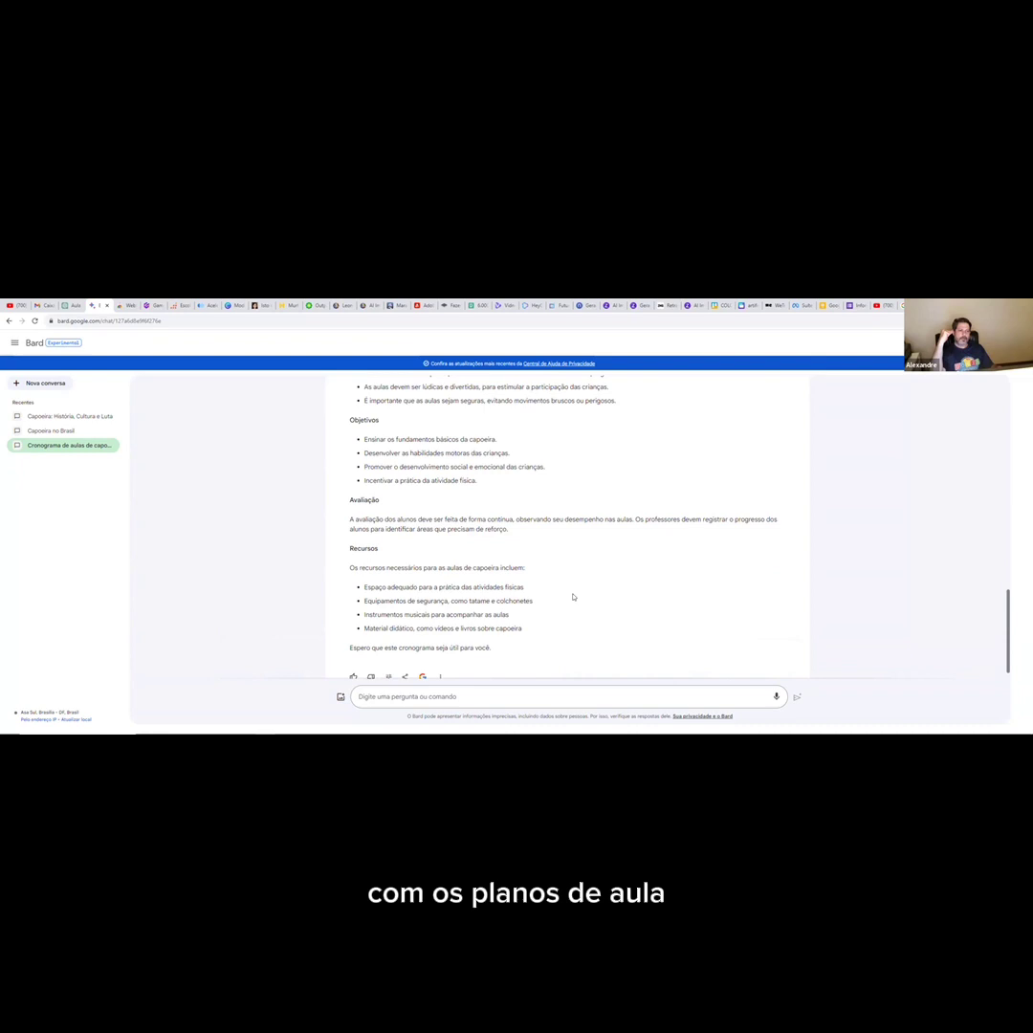
scroll(574, 602, down, 1)
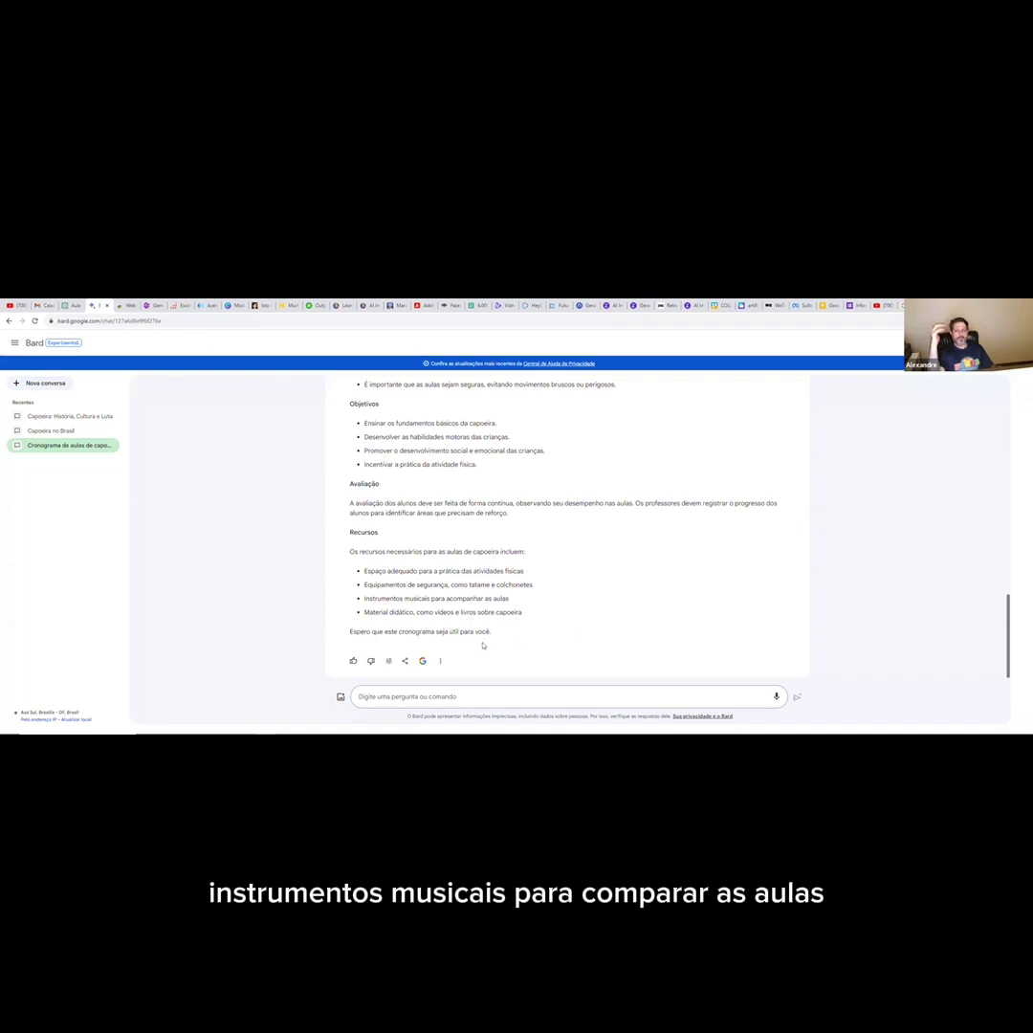
scroll(527, 630, up, 15)
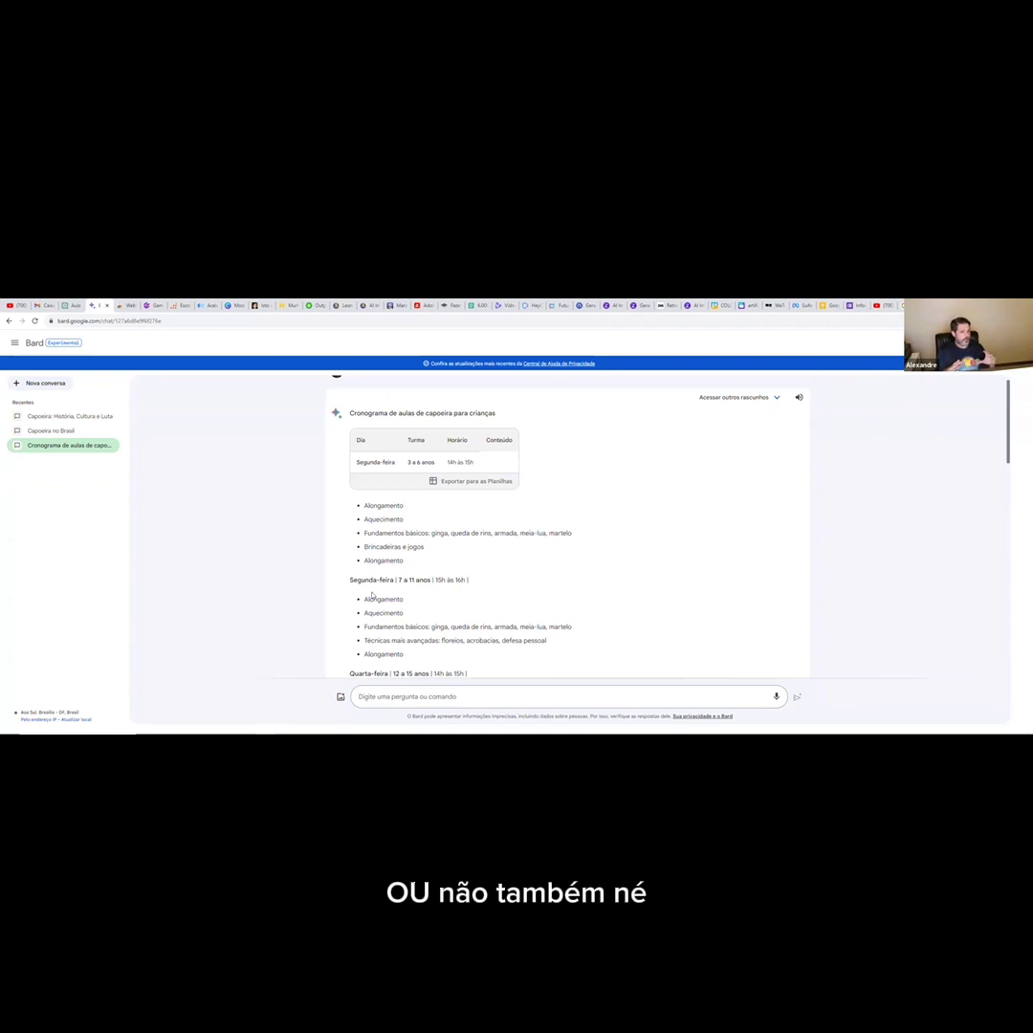
Open the "Capoeira no Brasil" conversation and review the 10-question test, its answer key and the answer explanations.
click(47, 432)
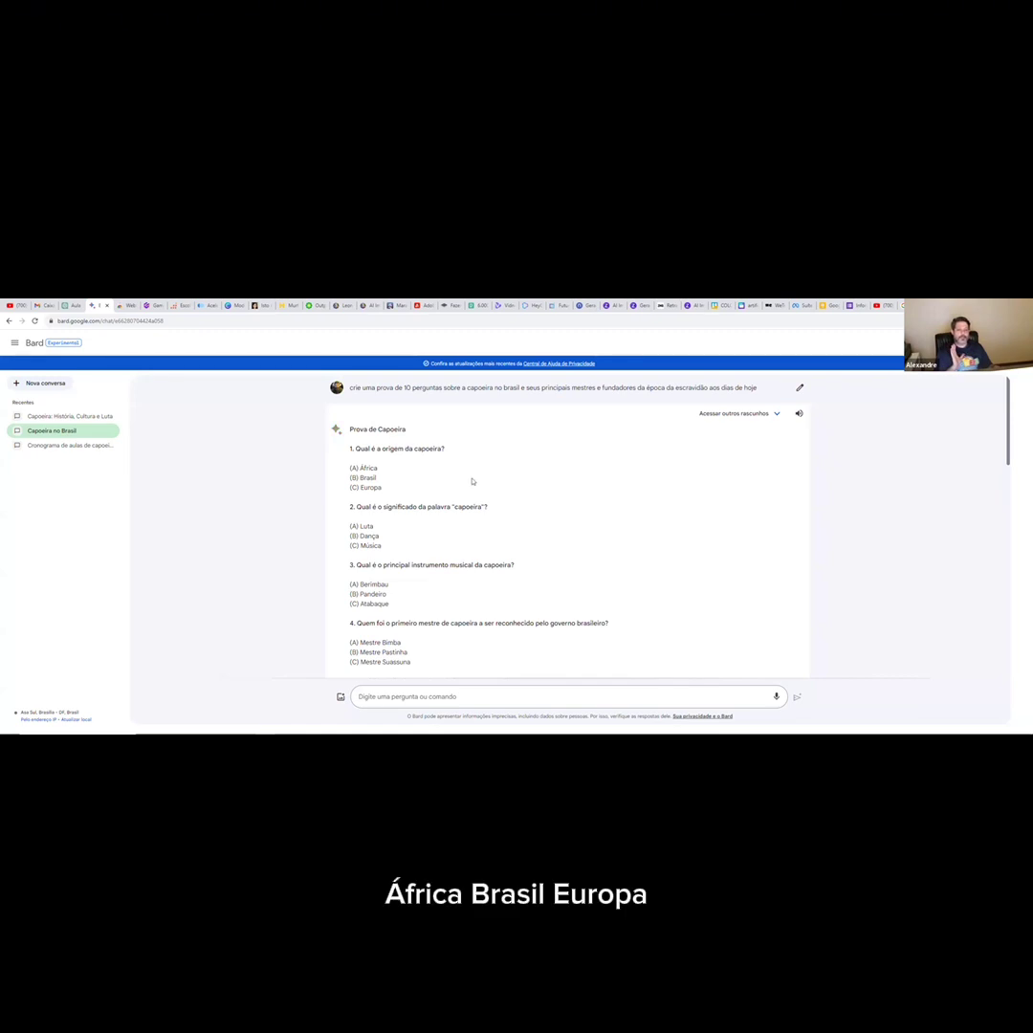
scroll(543, 527, down, 1)
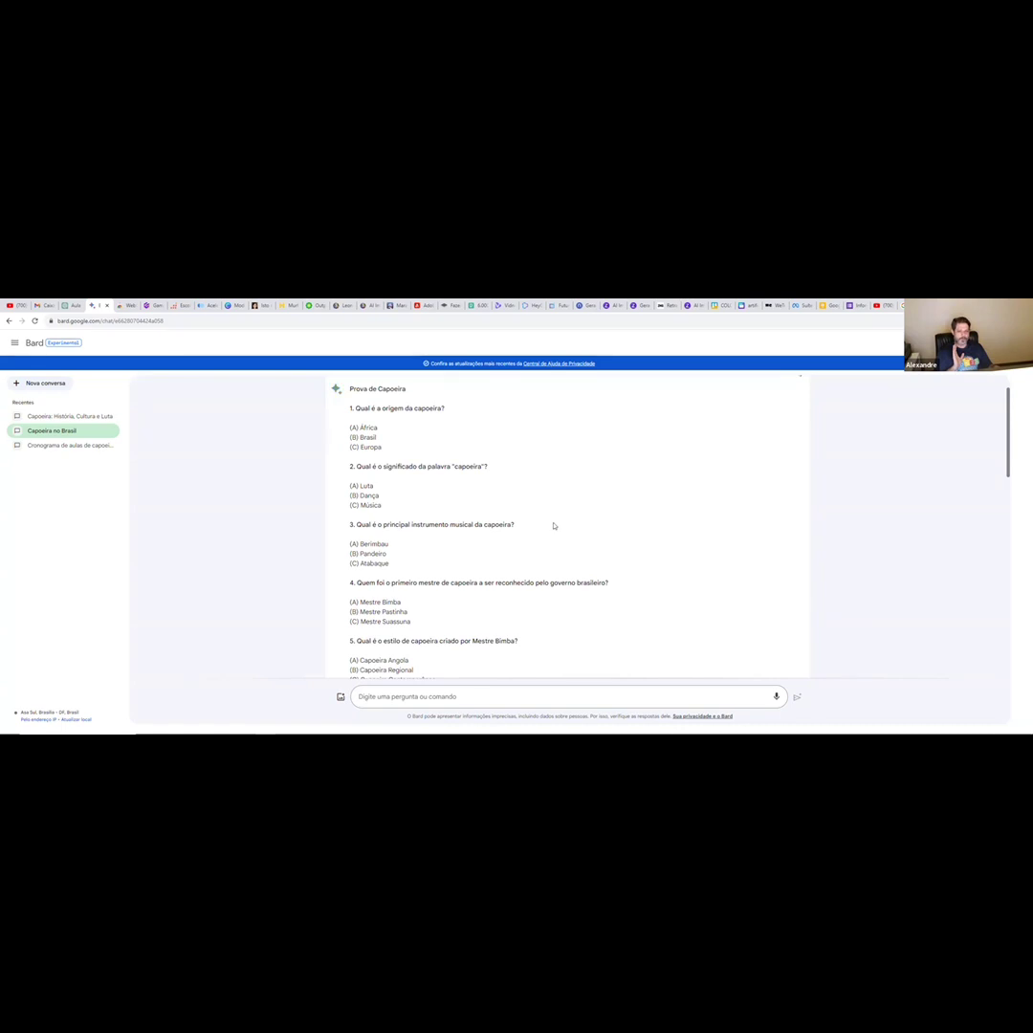
scroll(550, 525, down, 1)
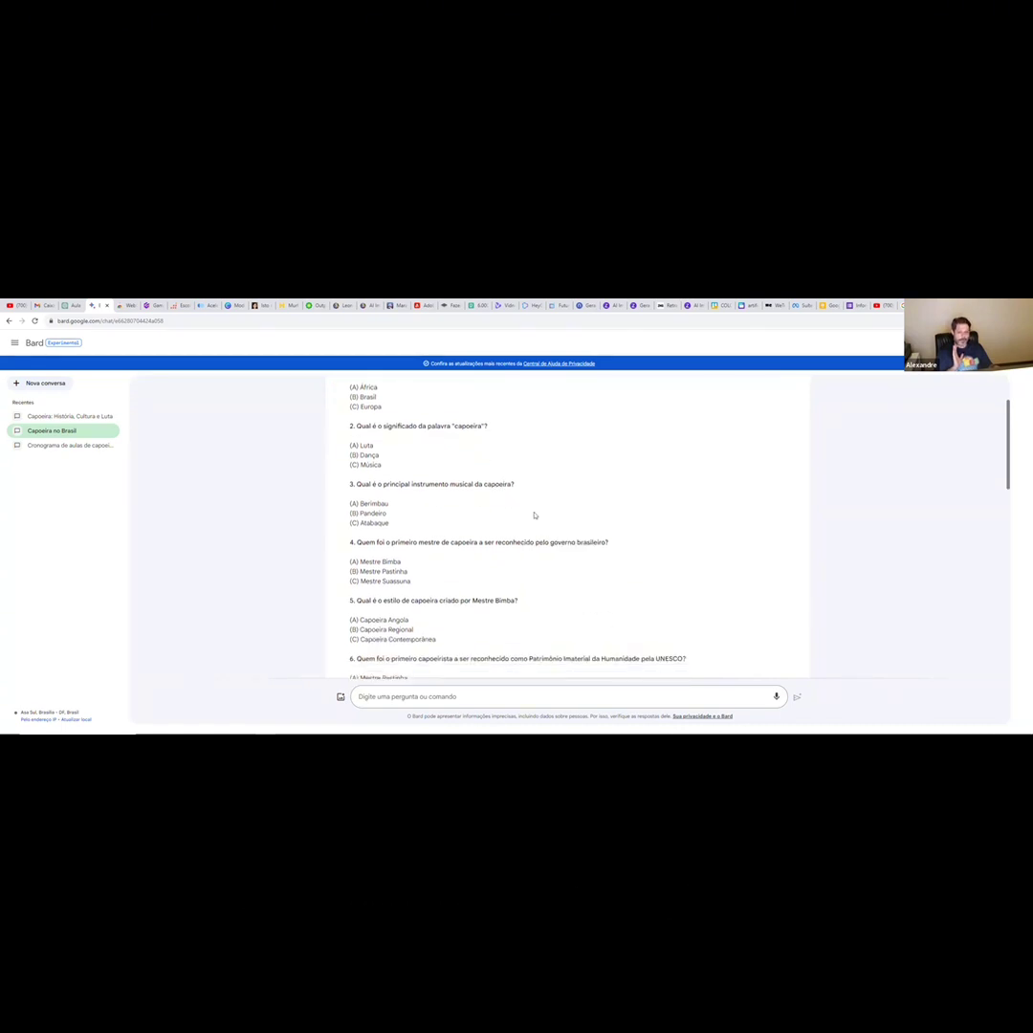
scroll(536, 517, down, 1)
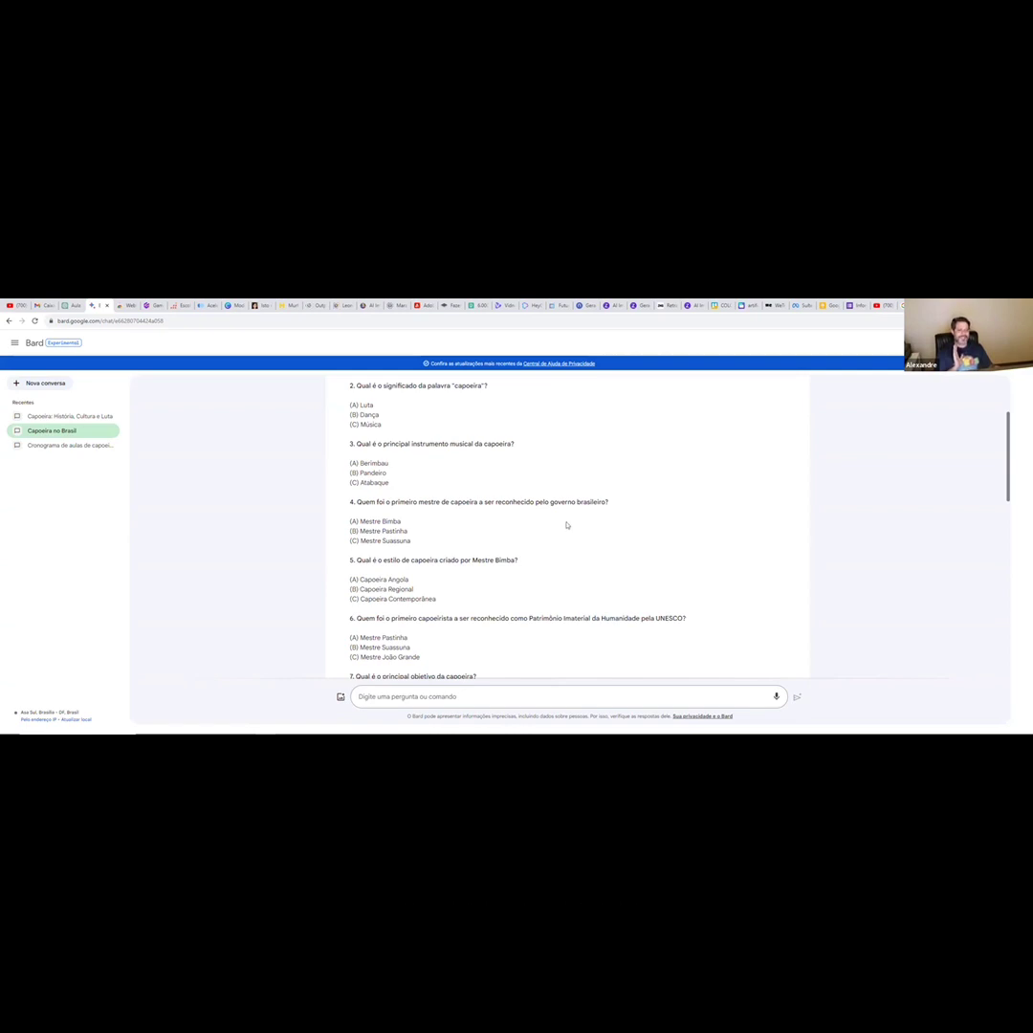
scroll(566, 525, down, 3)
scroll(566, 524, down, 8)
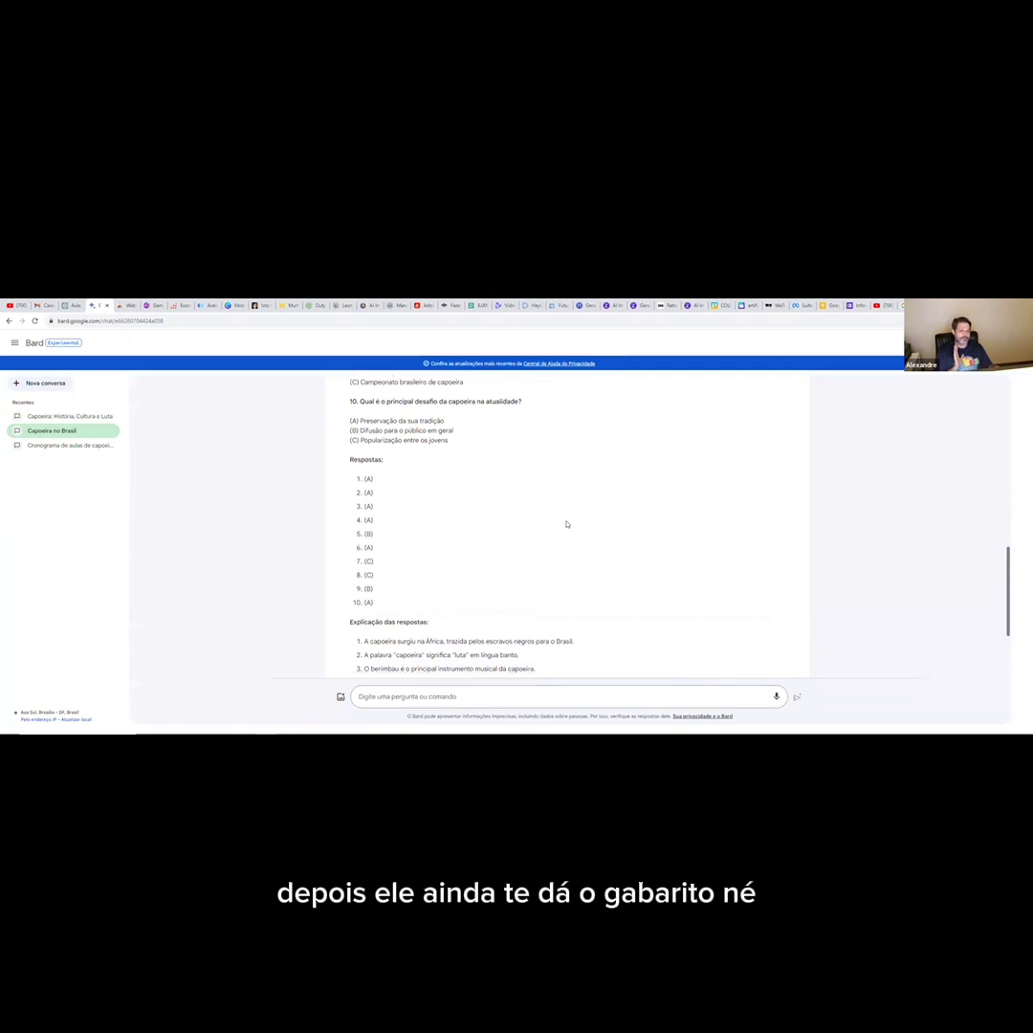
scroll(566, 524, down, 4)
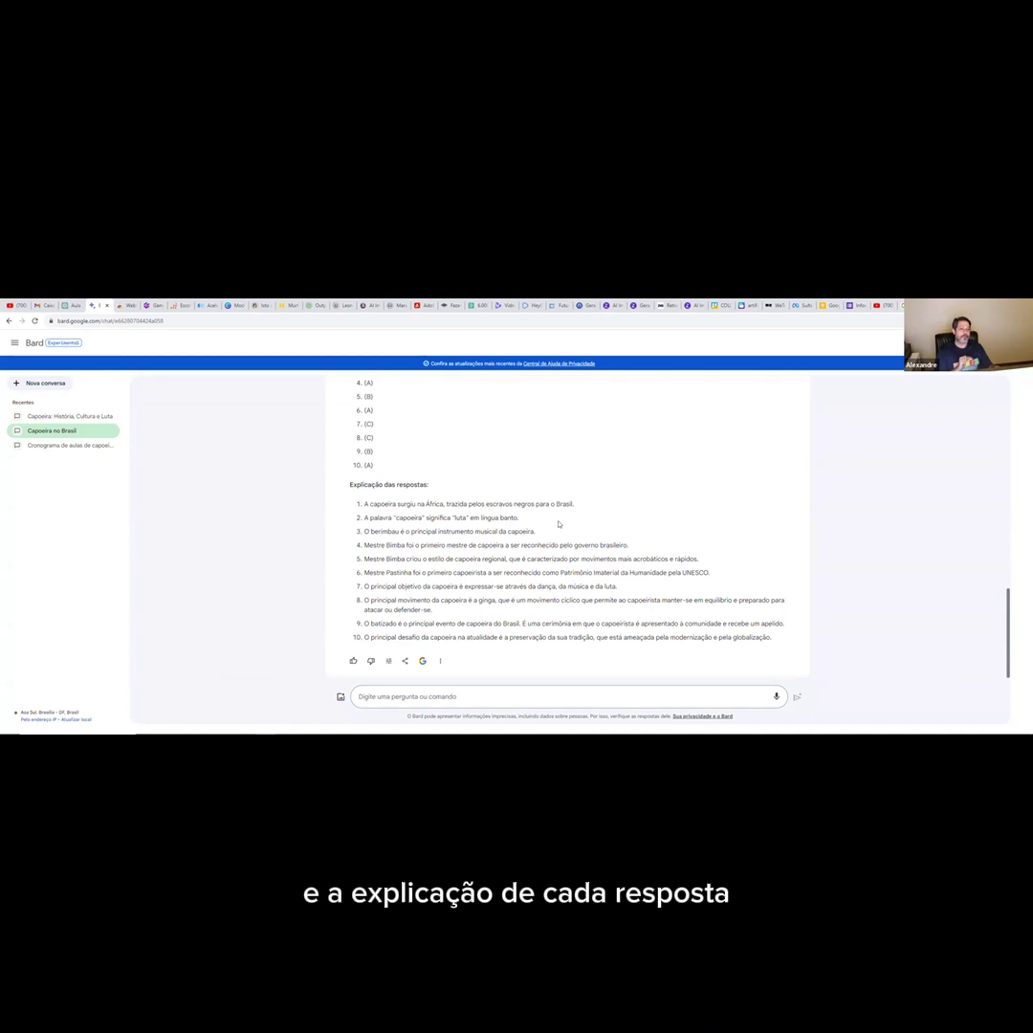
scroll(563, 524, up, 5)
scroll(558, 524, up, 15)
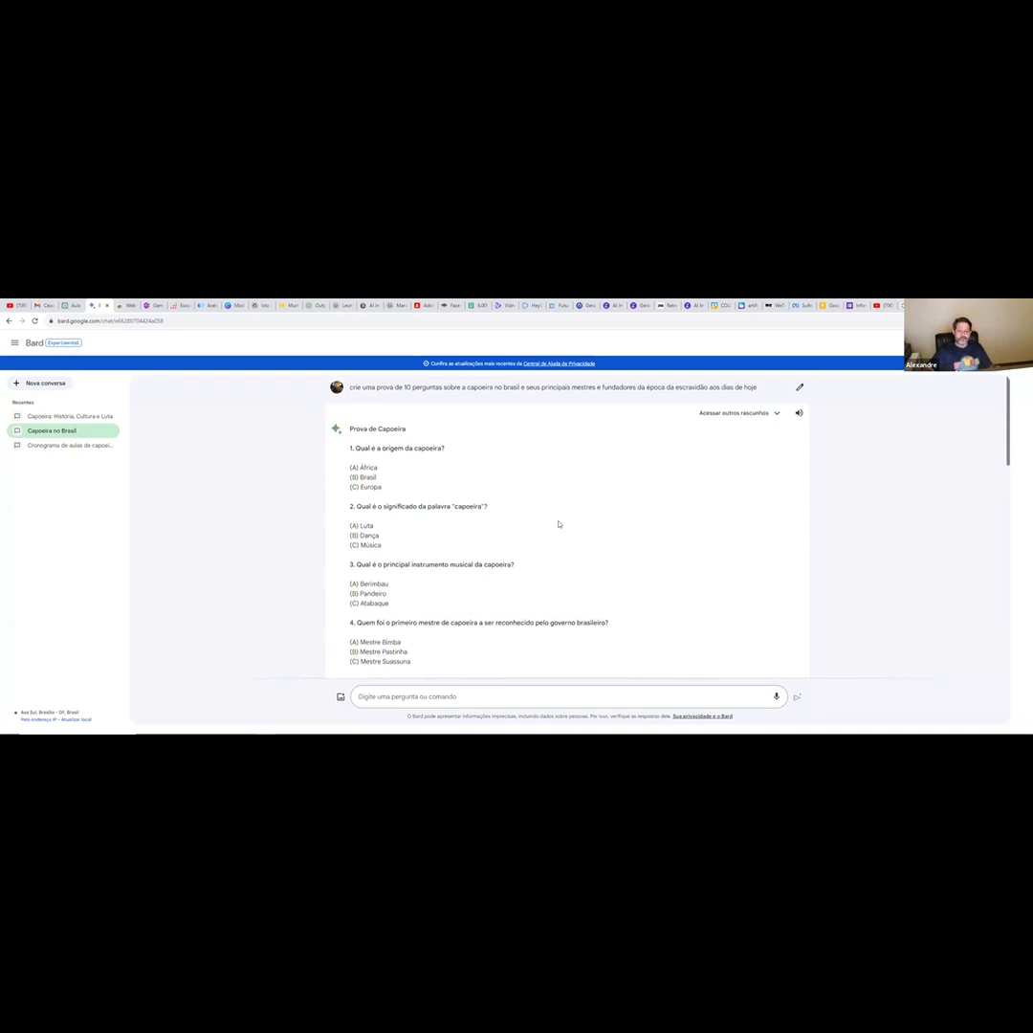
scroll(559, 524, down, 3)
scroll(558, 524, down, 1)
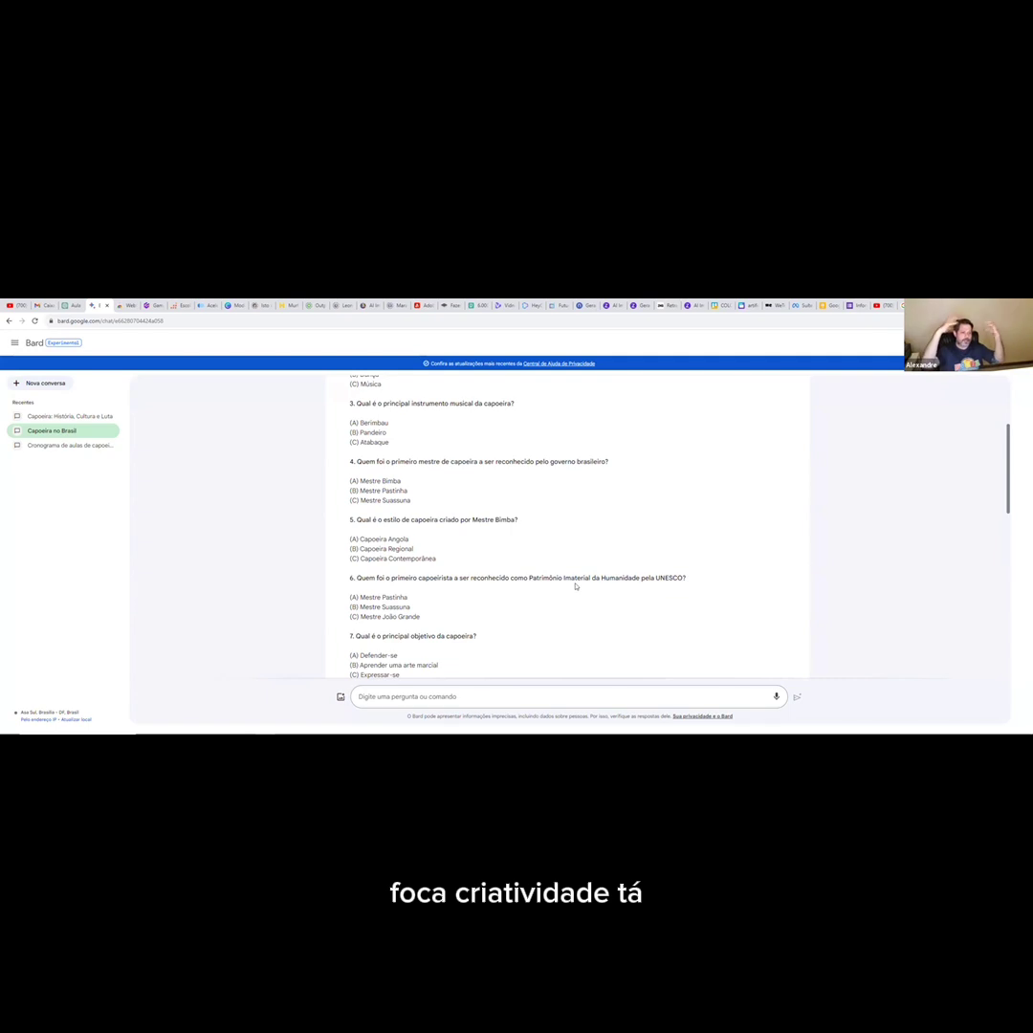
scroll(576, 527, up, 3)
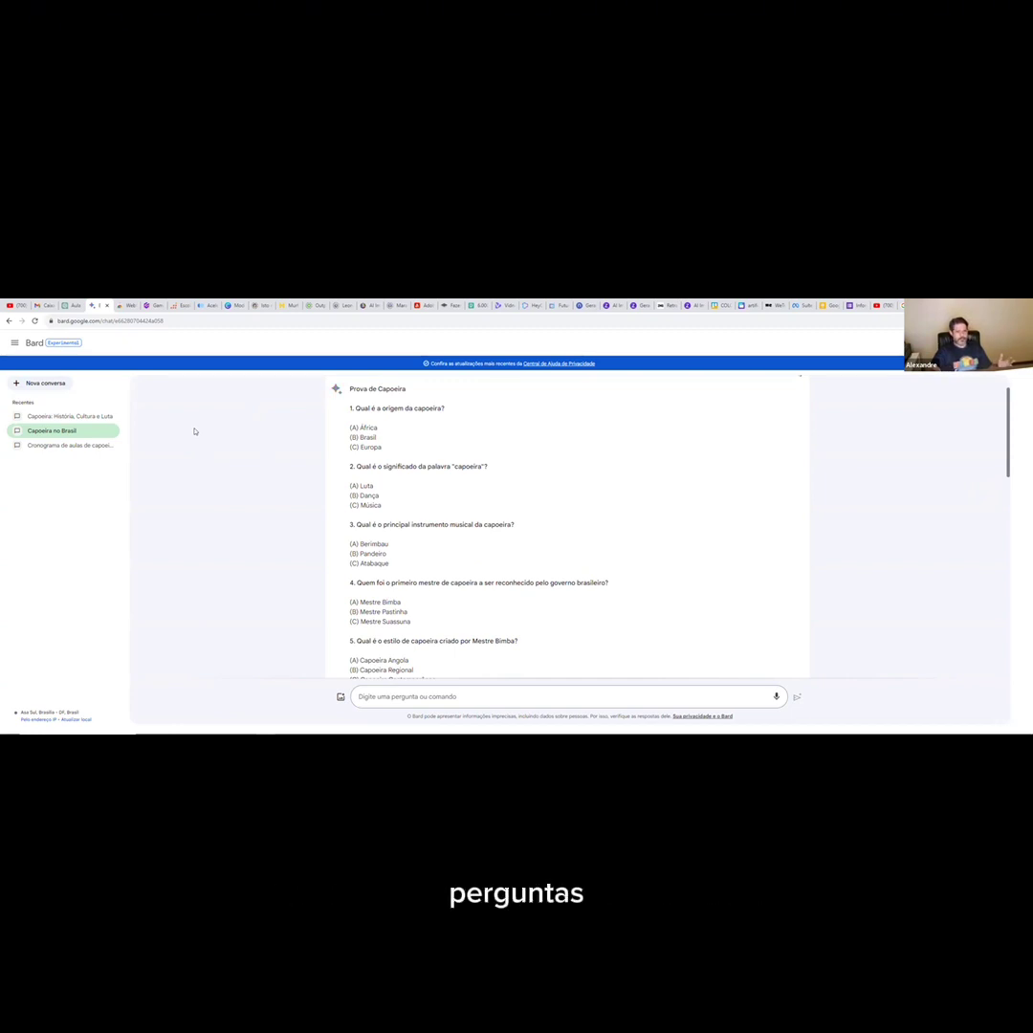
Open the "Capoeira: História, Cultura e Luta" conversation and examine the recommended literature and the sociocultural aspects of capoeira.
click(72, 417)
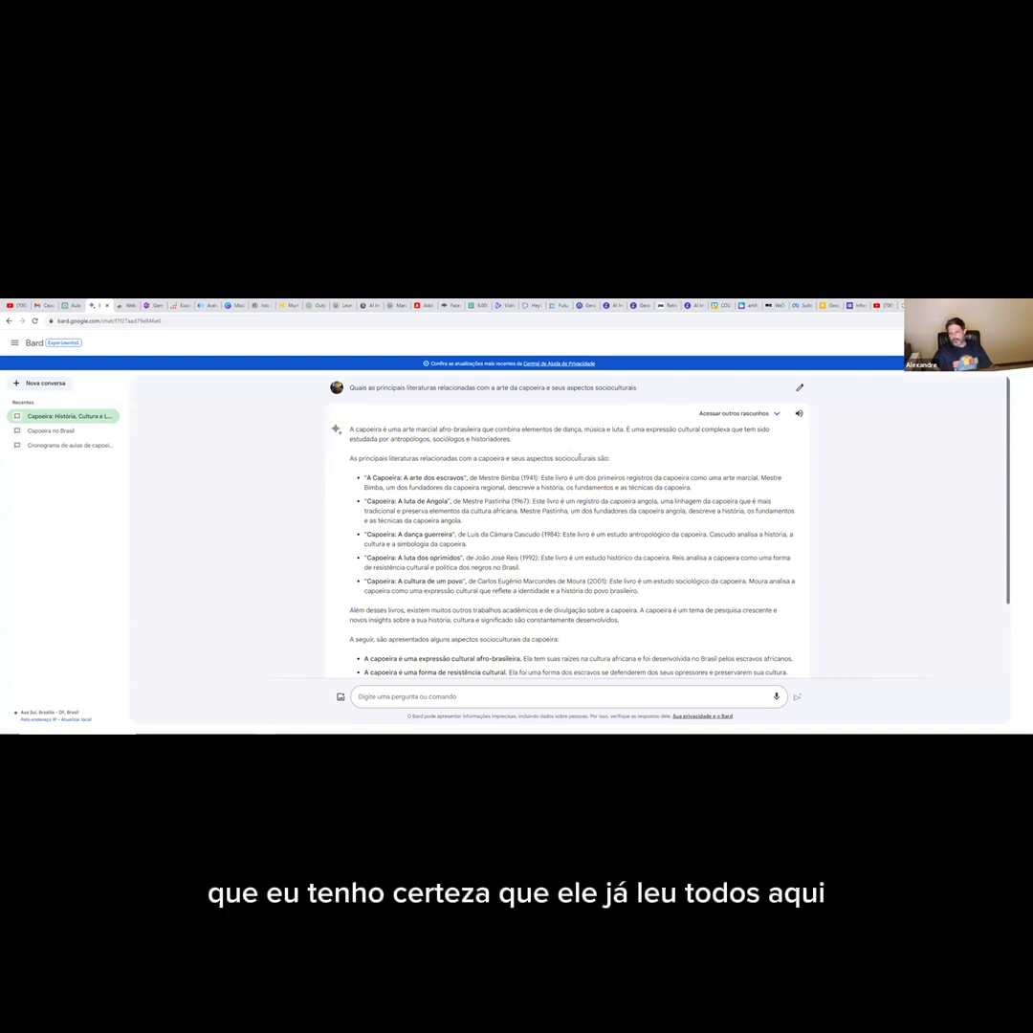
scroll(591, 493, down, 1)
scroll(591, 493, up, 1)
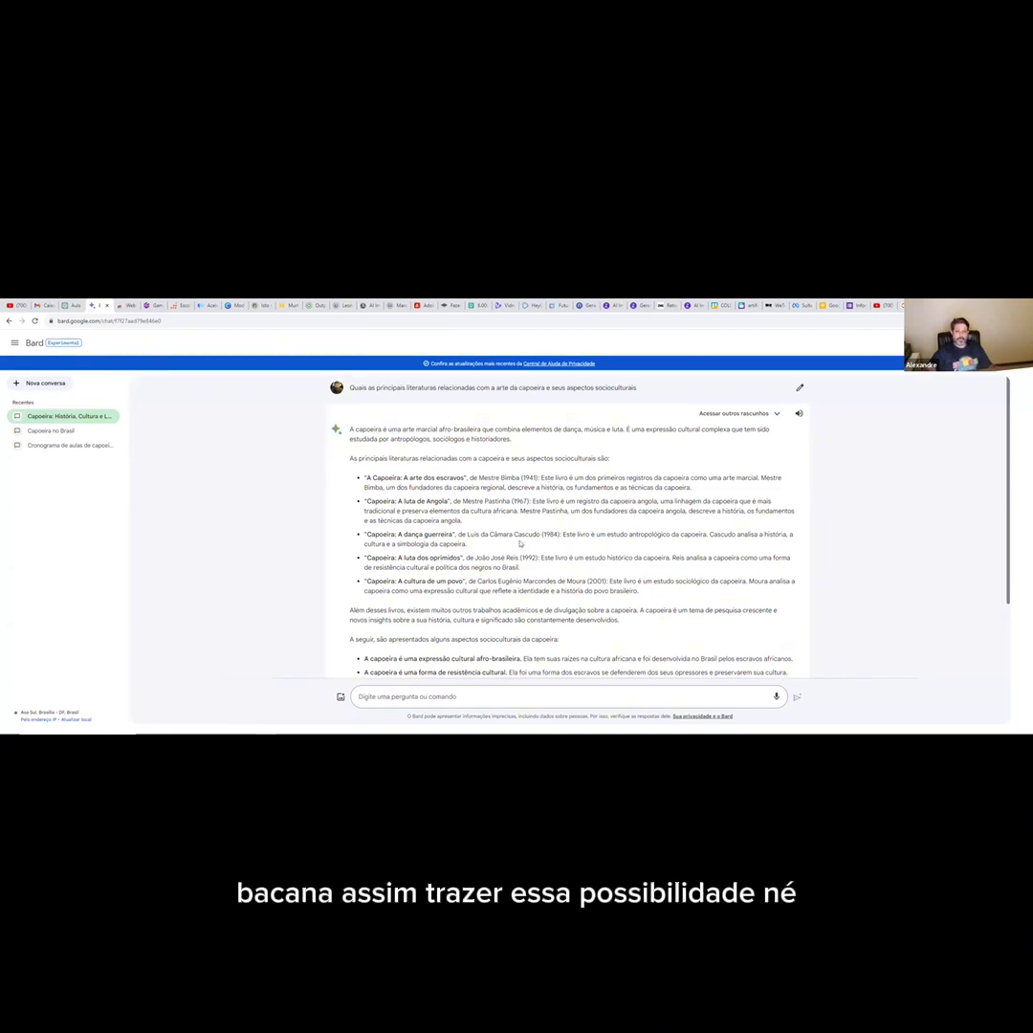
scroll(520, 543, down, 1)
scroll(519, 543, up, 1)
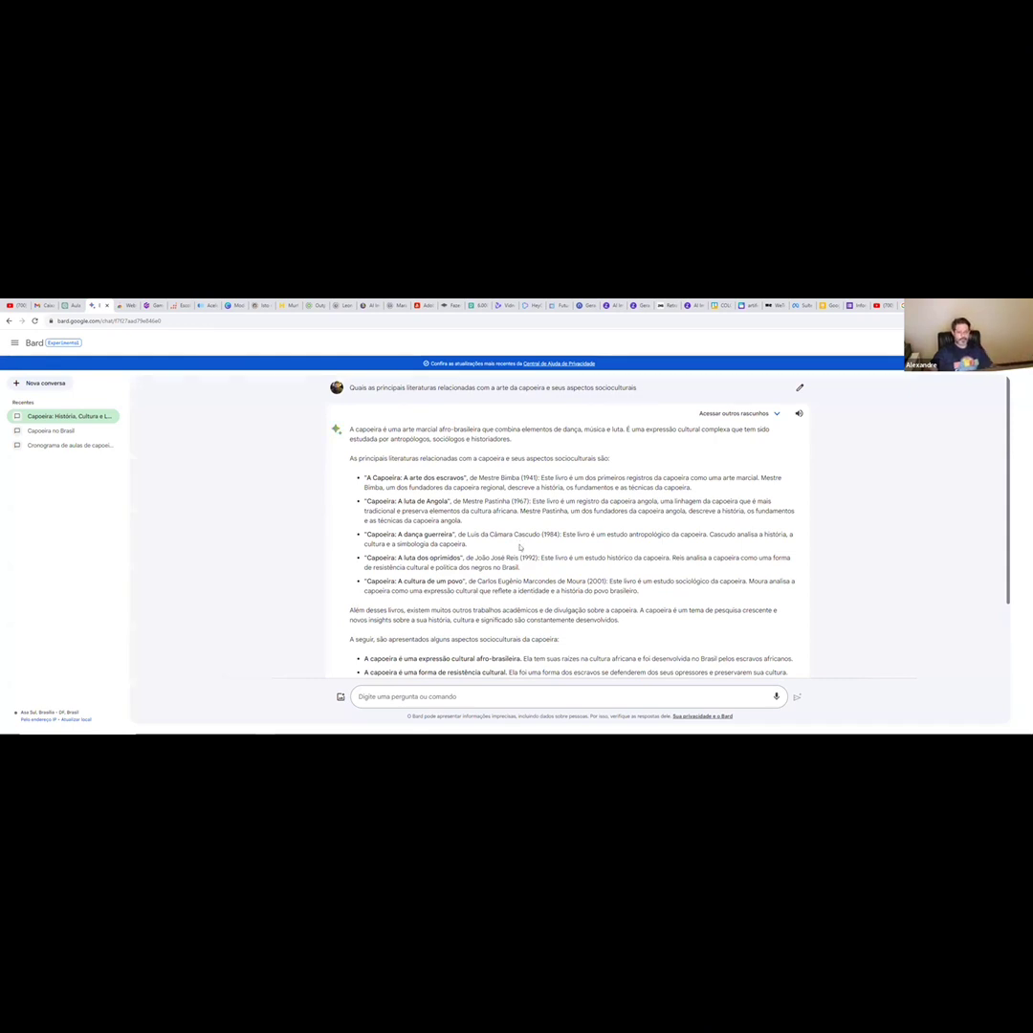
scroll(519, 544, down, 2)
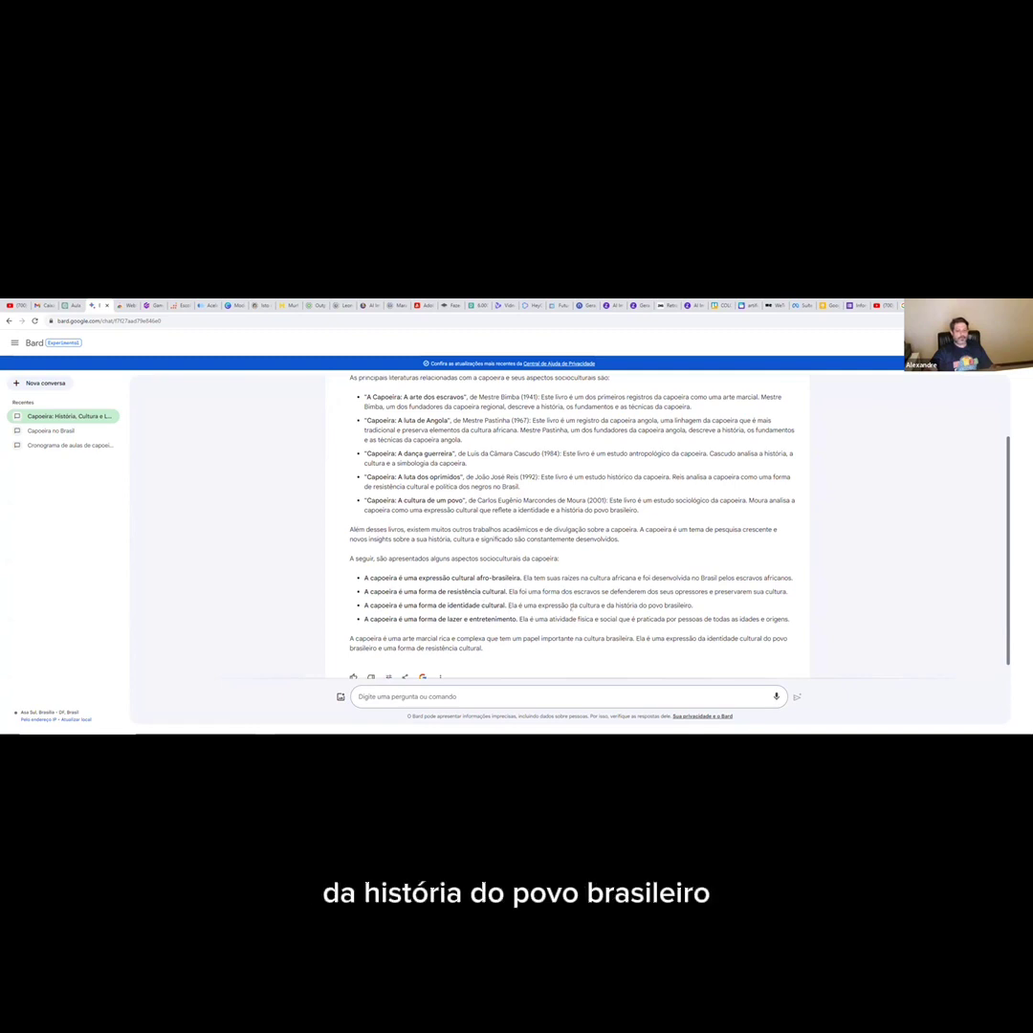
scroll(572, 617, down, 1)
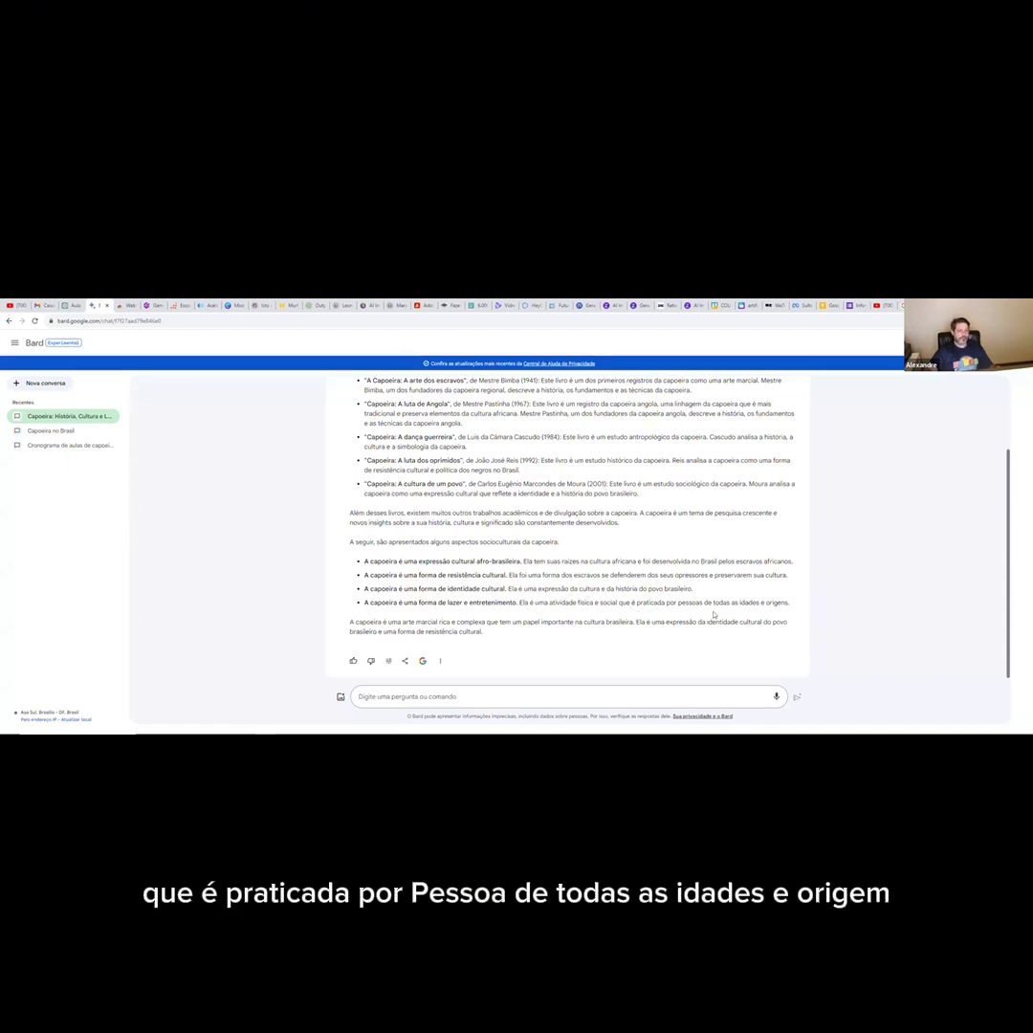
scroll(708, 631, up, 2)
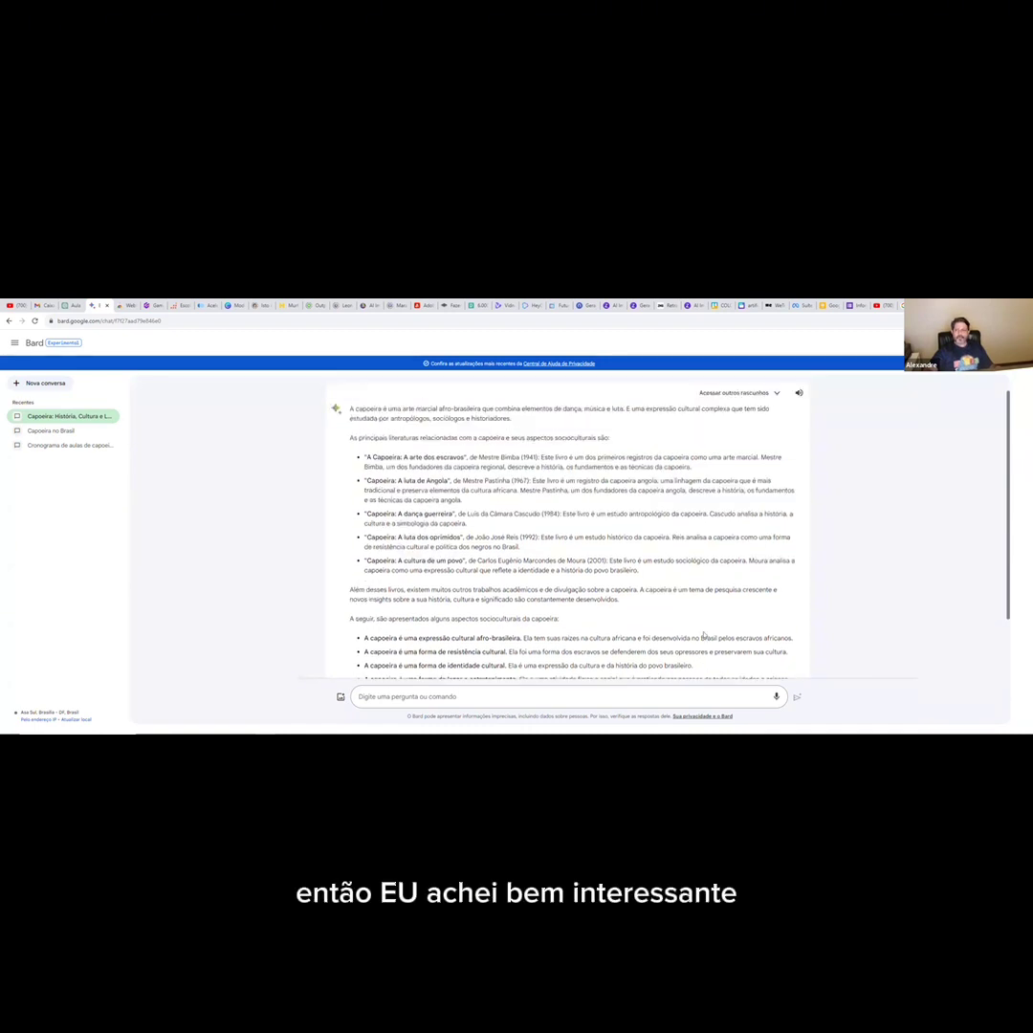
scroll(639, 597, down, 2)
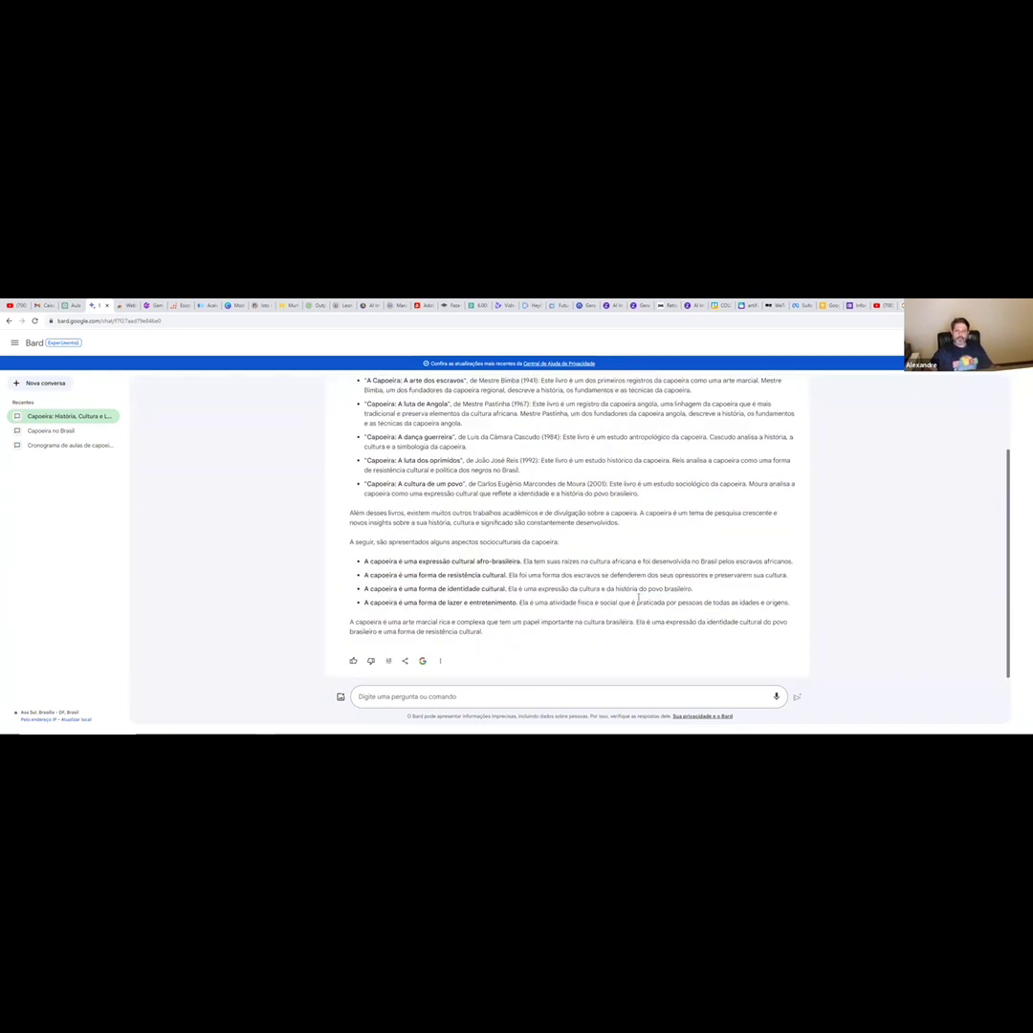
scroll(639, 597, up, 2)
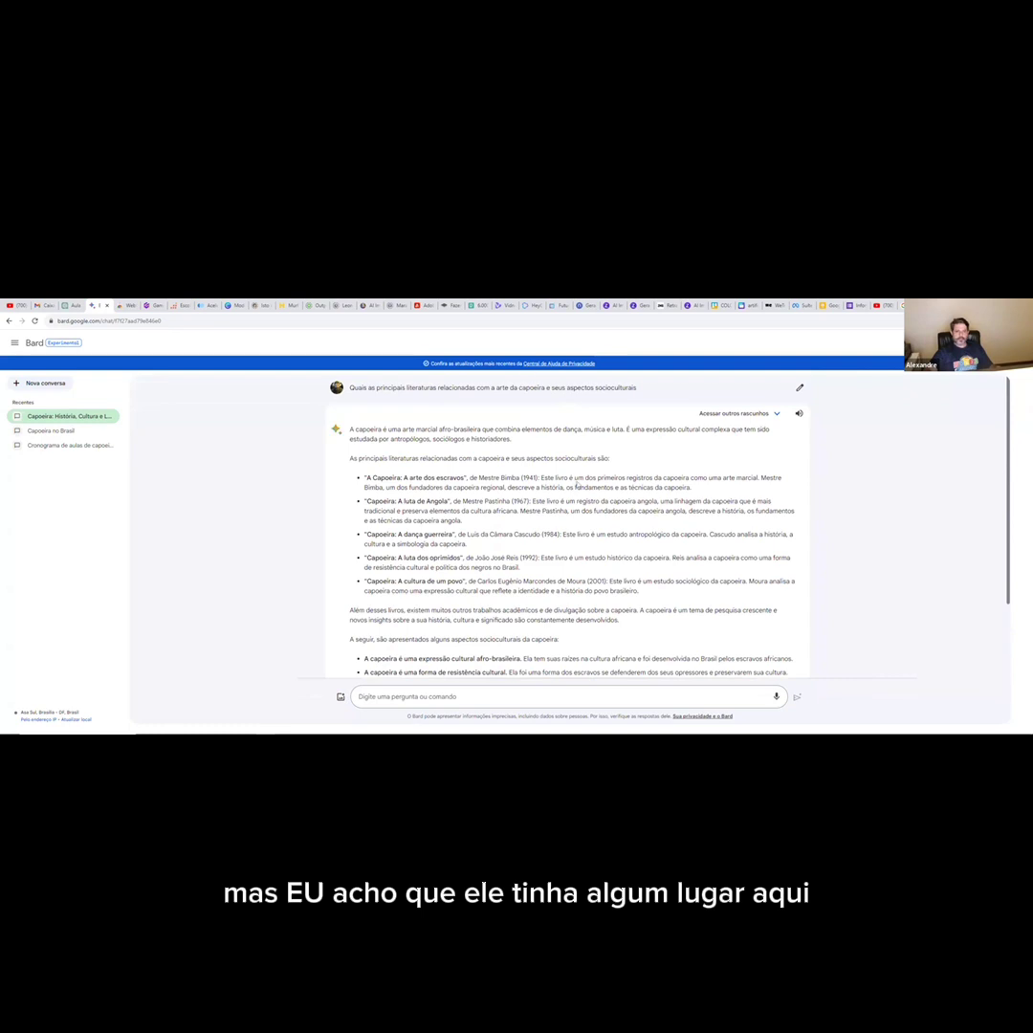
scroll(576, 485, down, 2)
scroll(291, 438, up, 2)
mouse_move(106, 417)
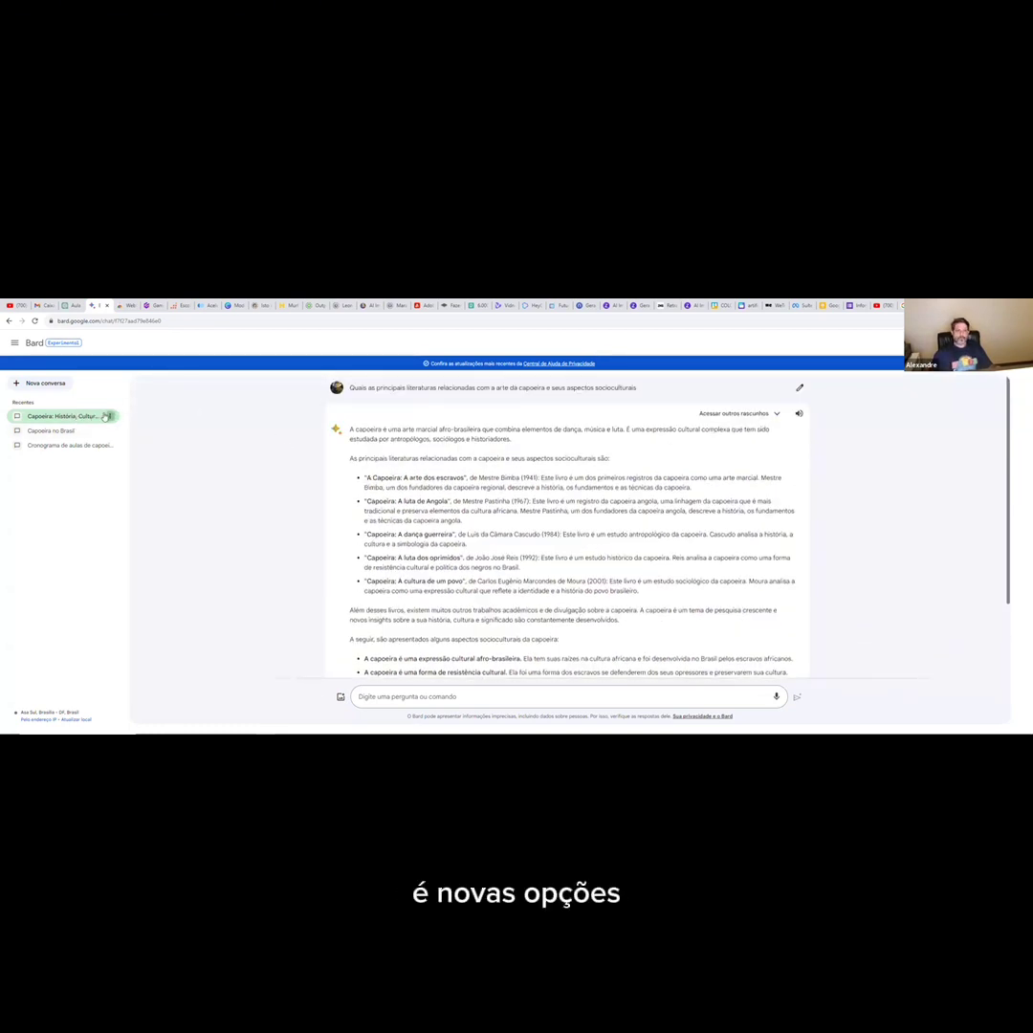
click(106, 417)
click(223, 412)
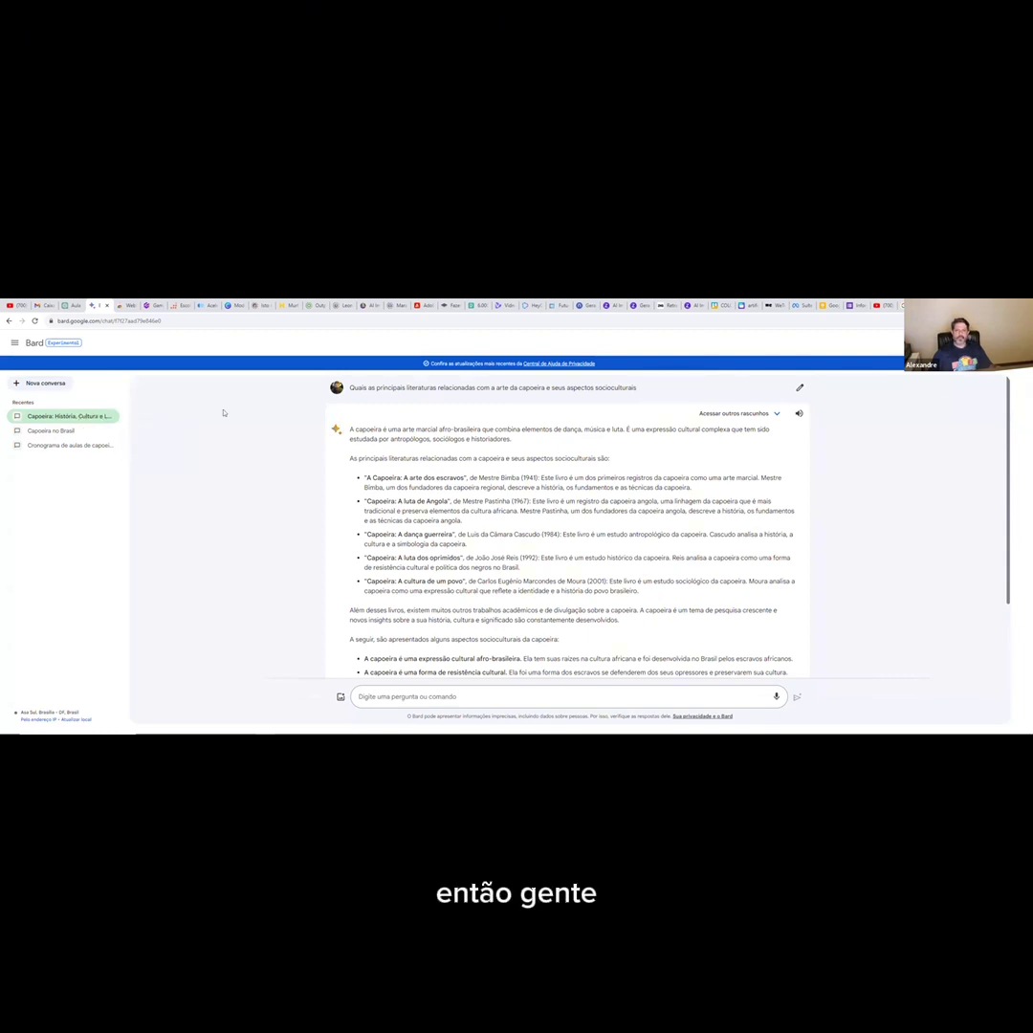
Look at the WebChatGPT extension page, return to the Bard capoeira literature conversation and select its web address.
click(125, 306)
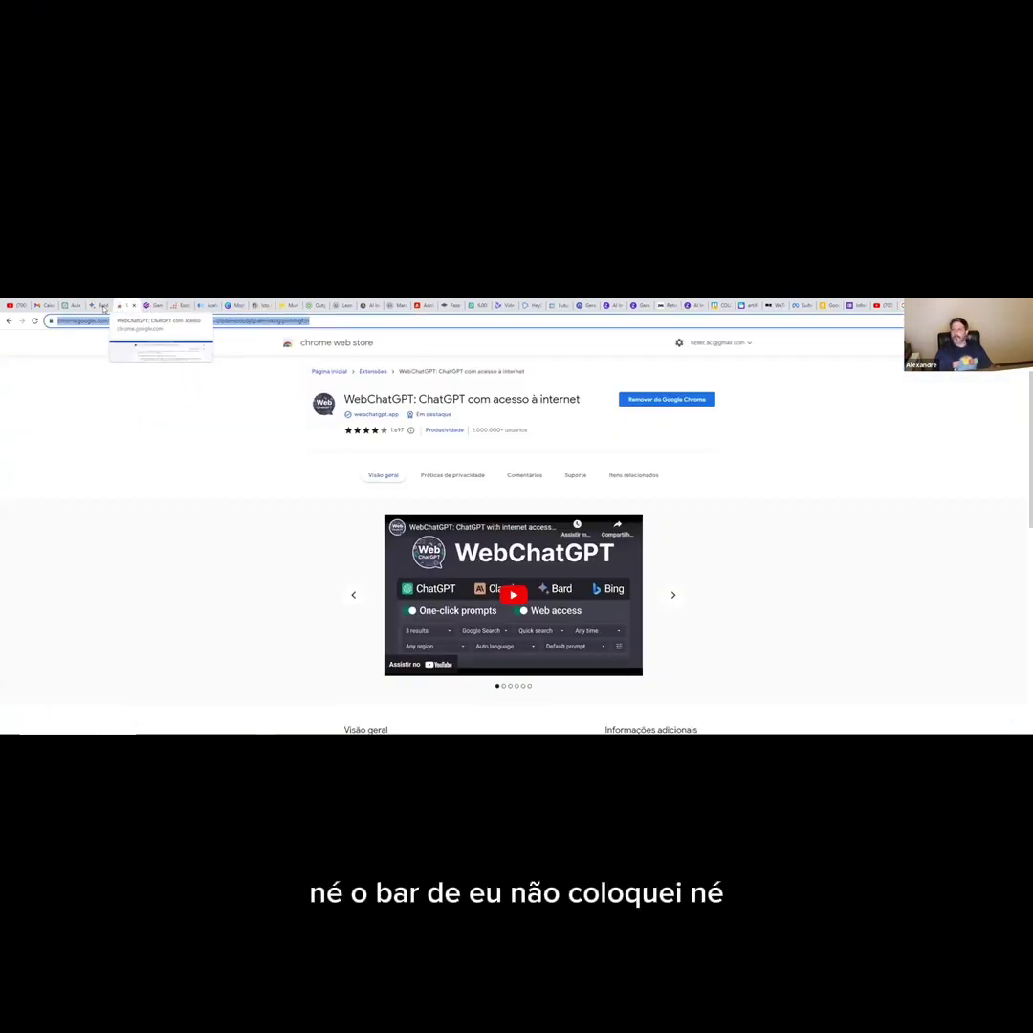
click(101, 306)
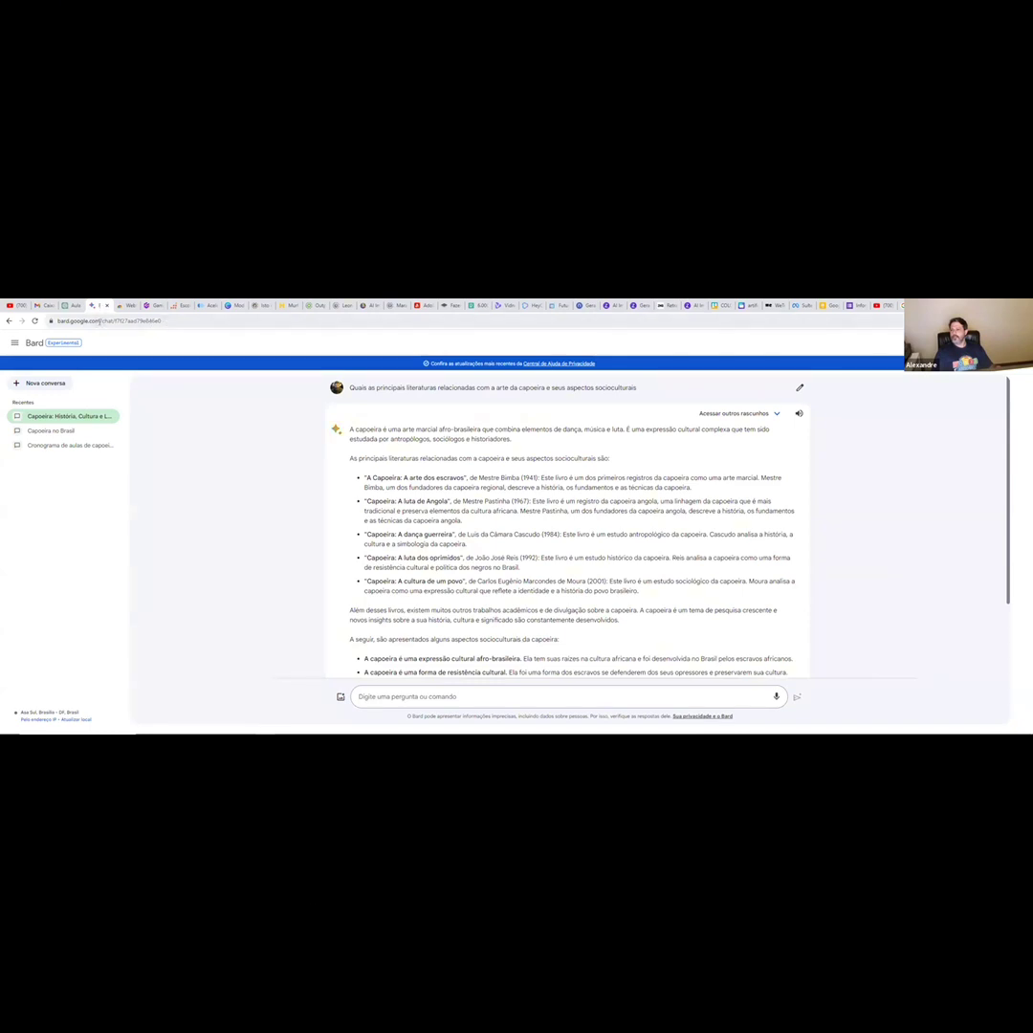
click(99, 322)
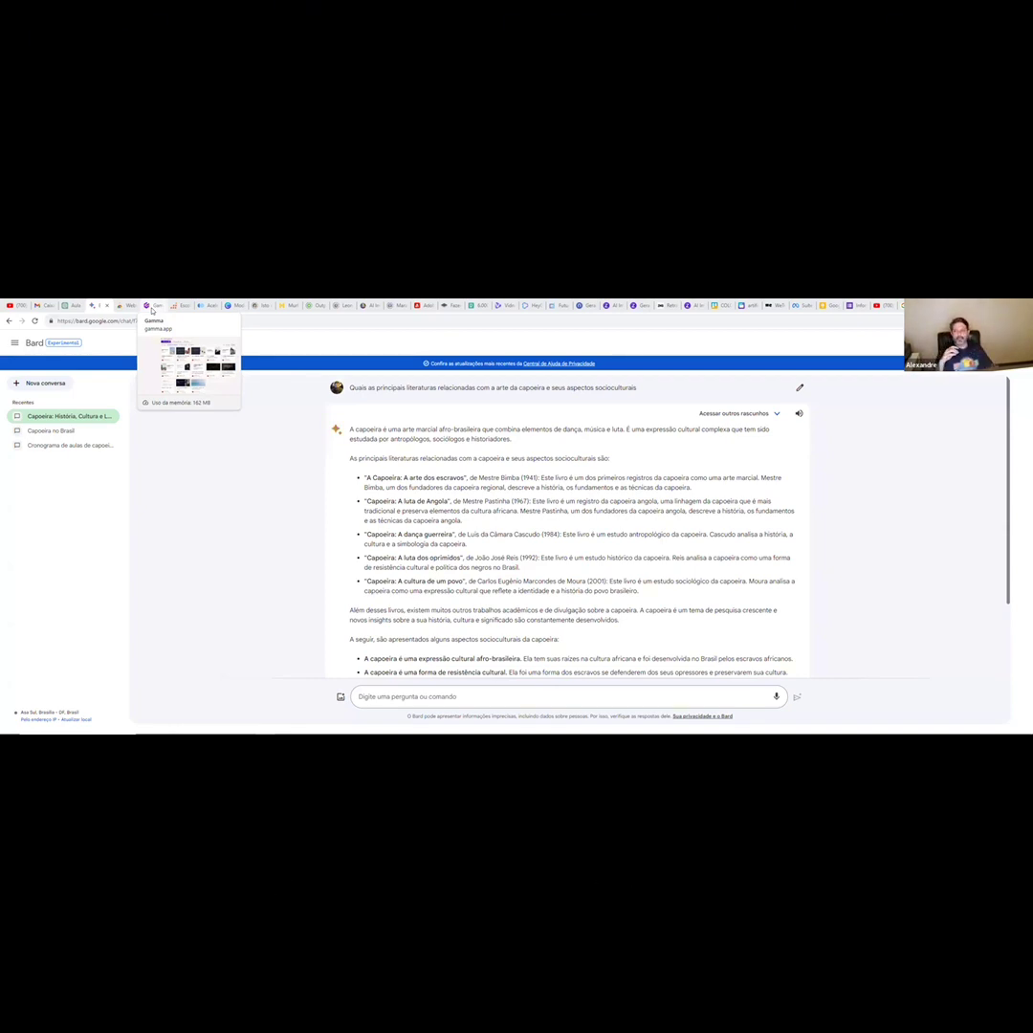
Switch to Gamma and open the "História da Capoeira no Brasil" presentation.
click(151, 307)
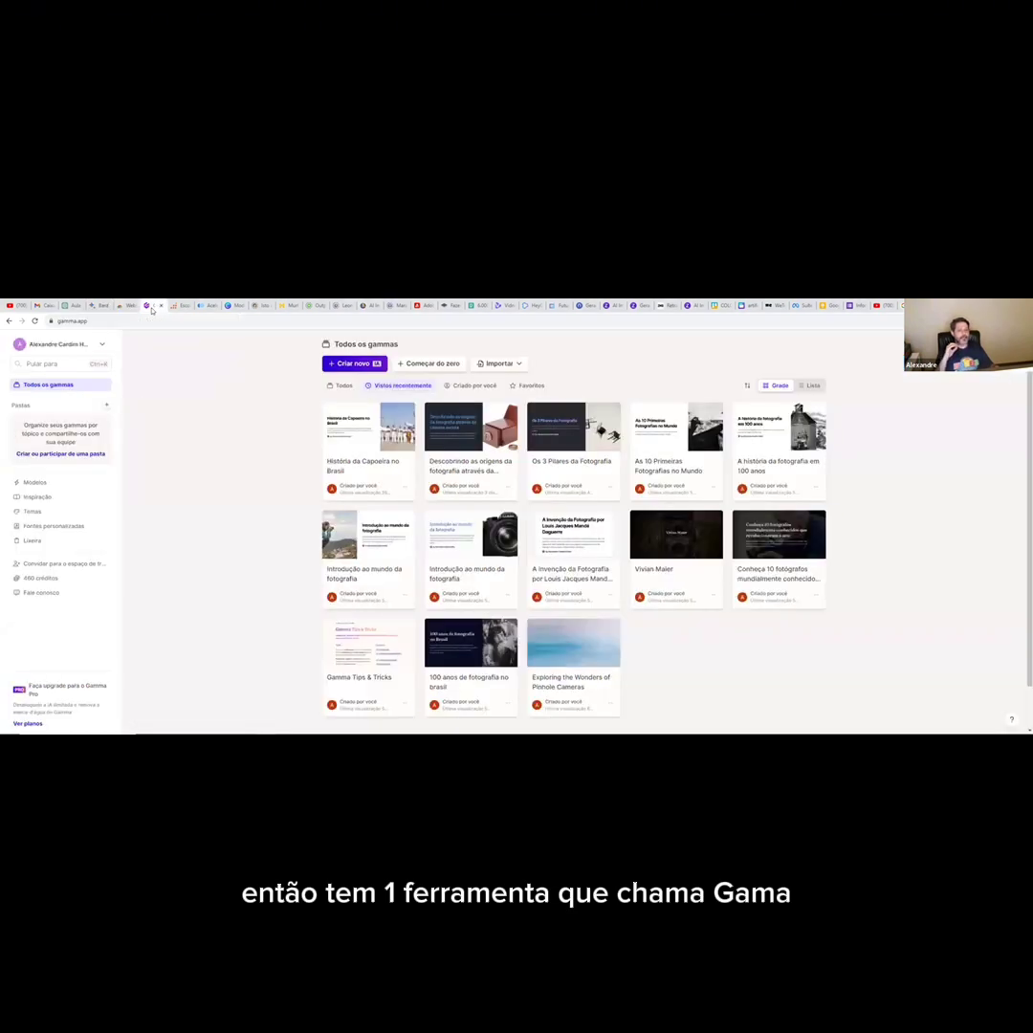
click(72, 320)
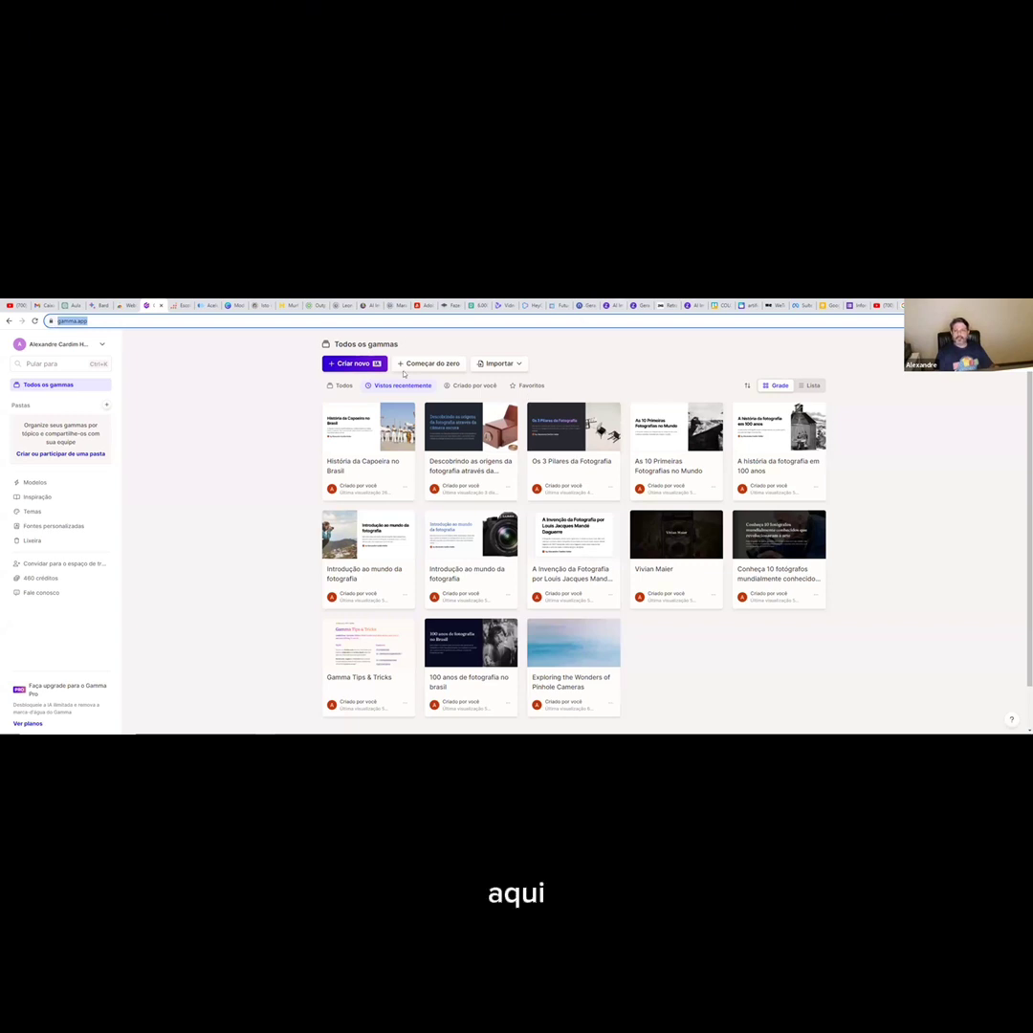
click(497, 580)
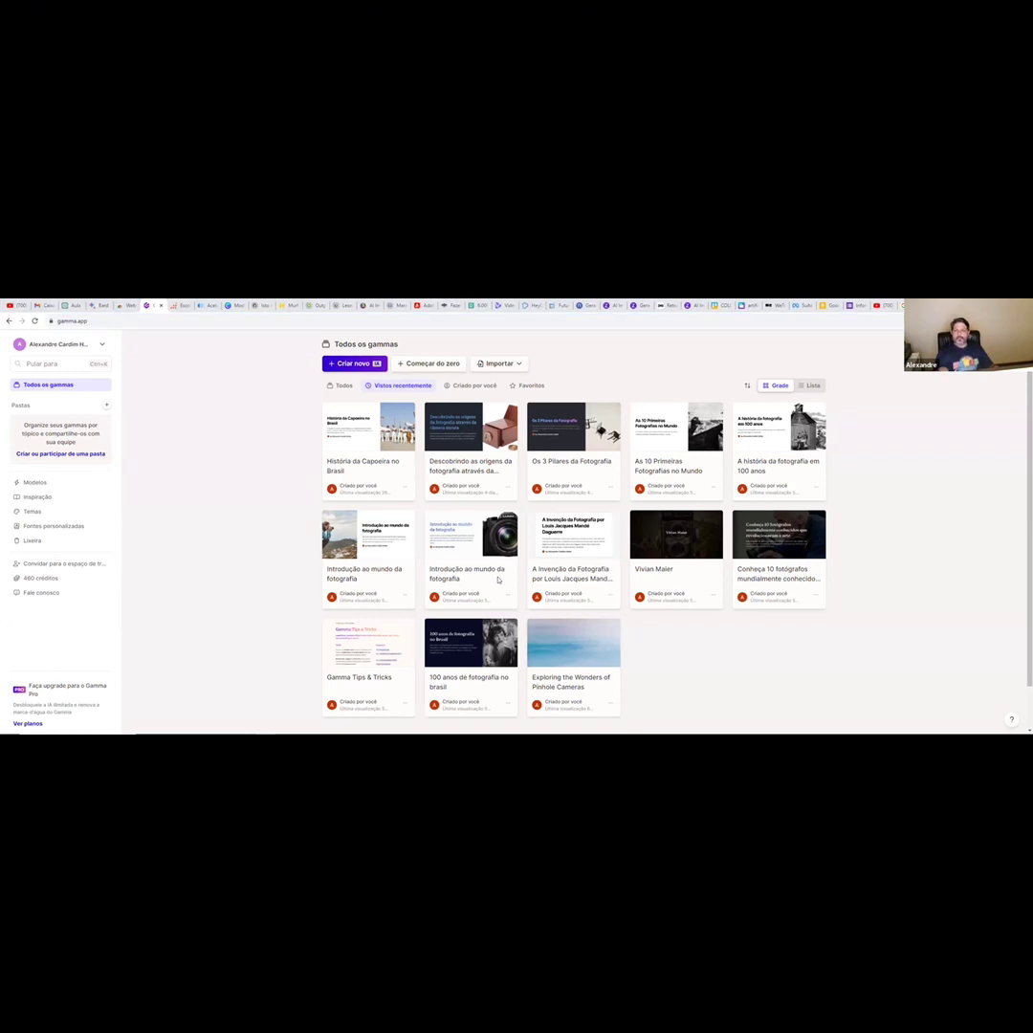
click(379, 474)
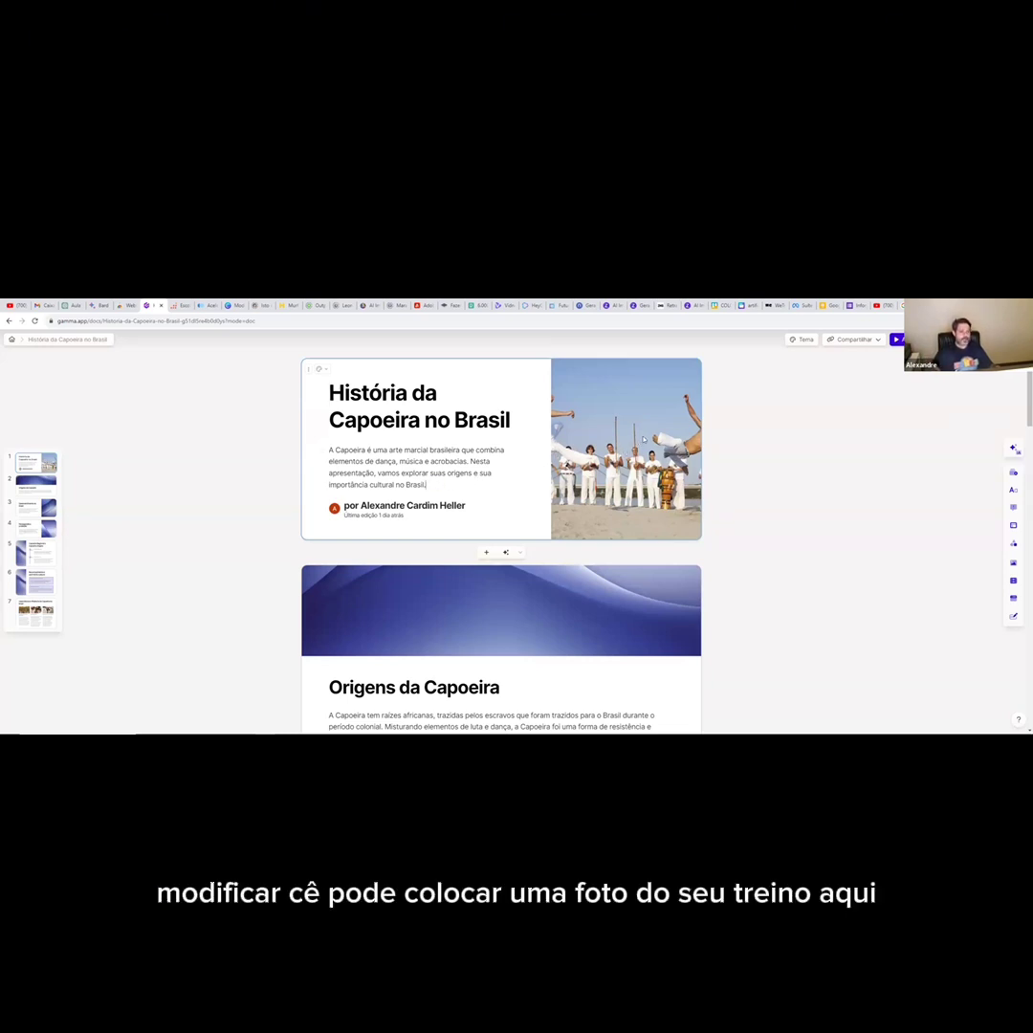
Replace the title card's image with the web search illustration of a capoeira player upside down against a teal background.
scroll(462, 434, down, 5)
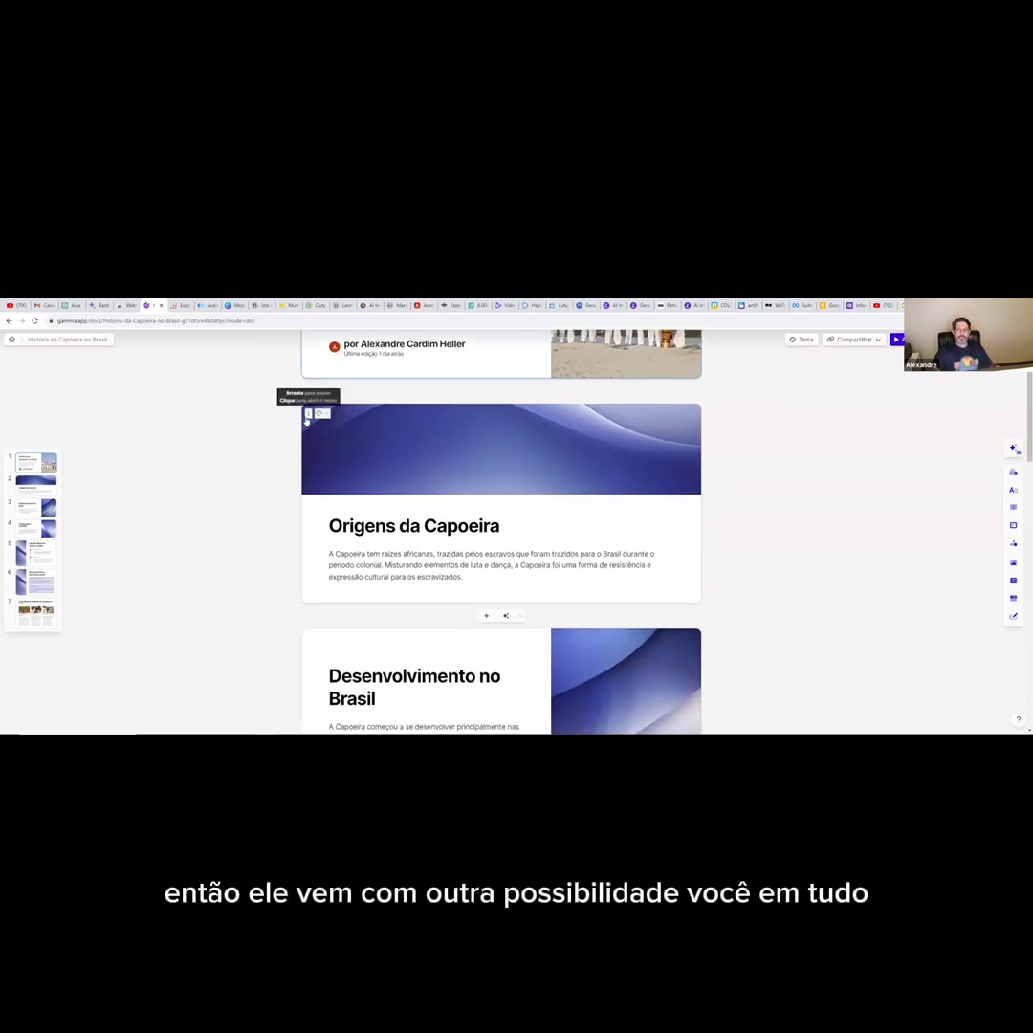
scroll(601, 408, up, 3)
click(600, 408)
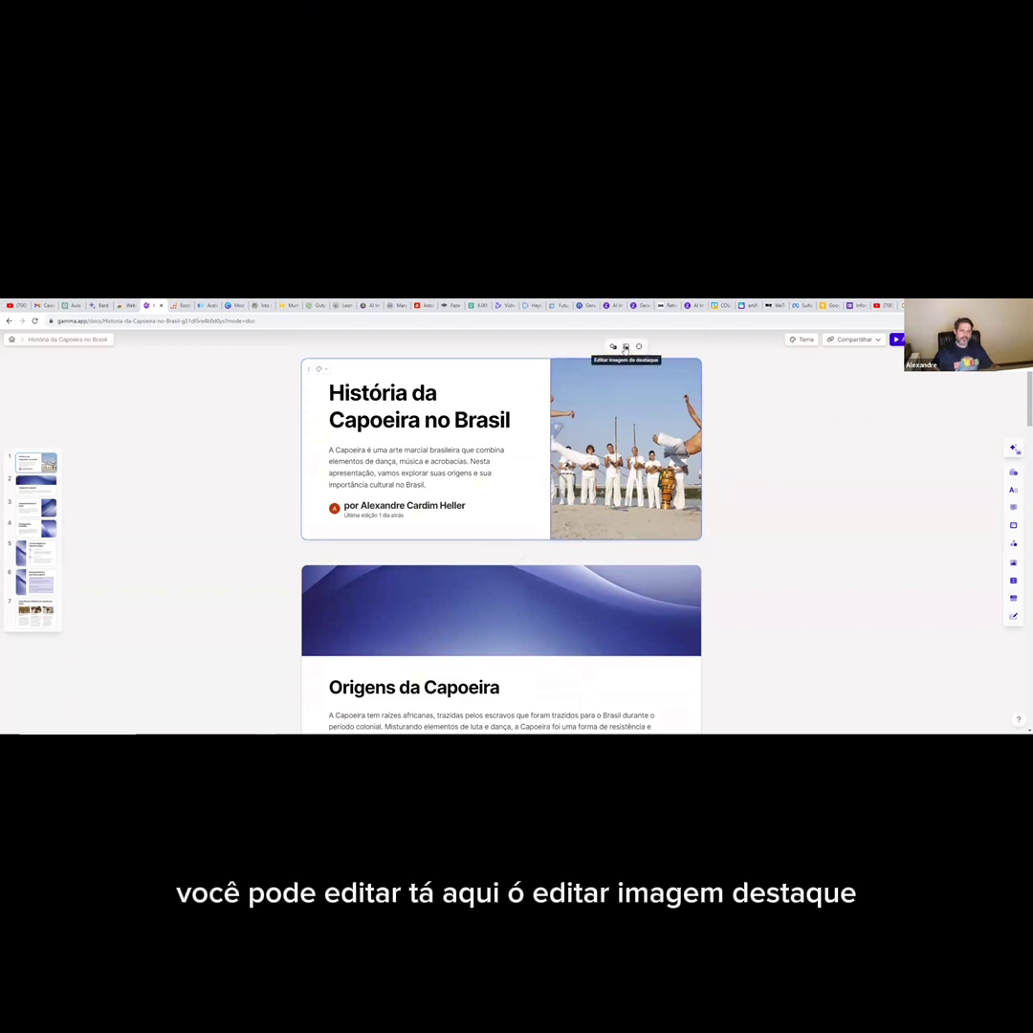
click(625, 347)
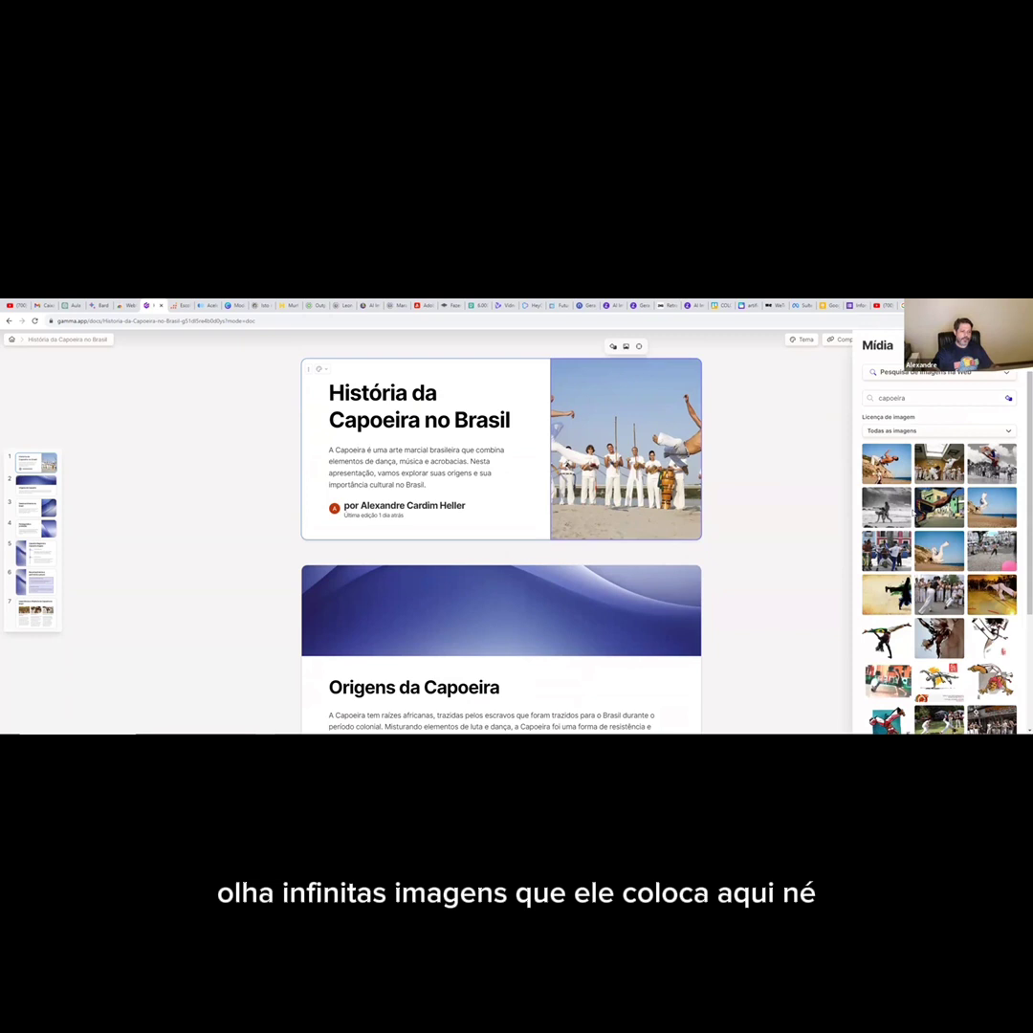
scroll(923, 517, down, 1)
scroll(933, 525, down, 3)
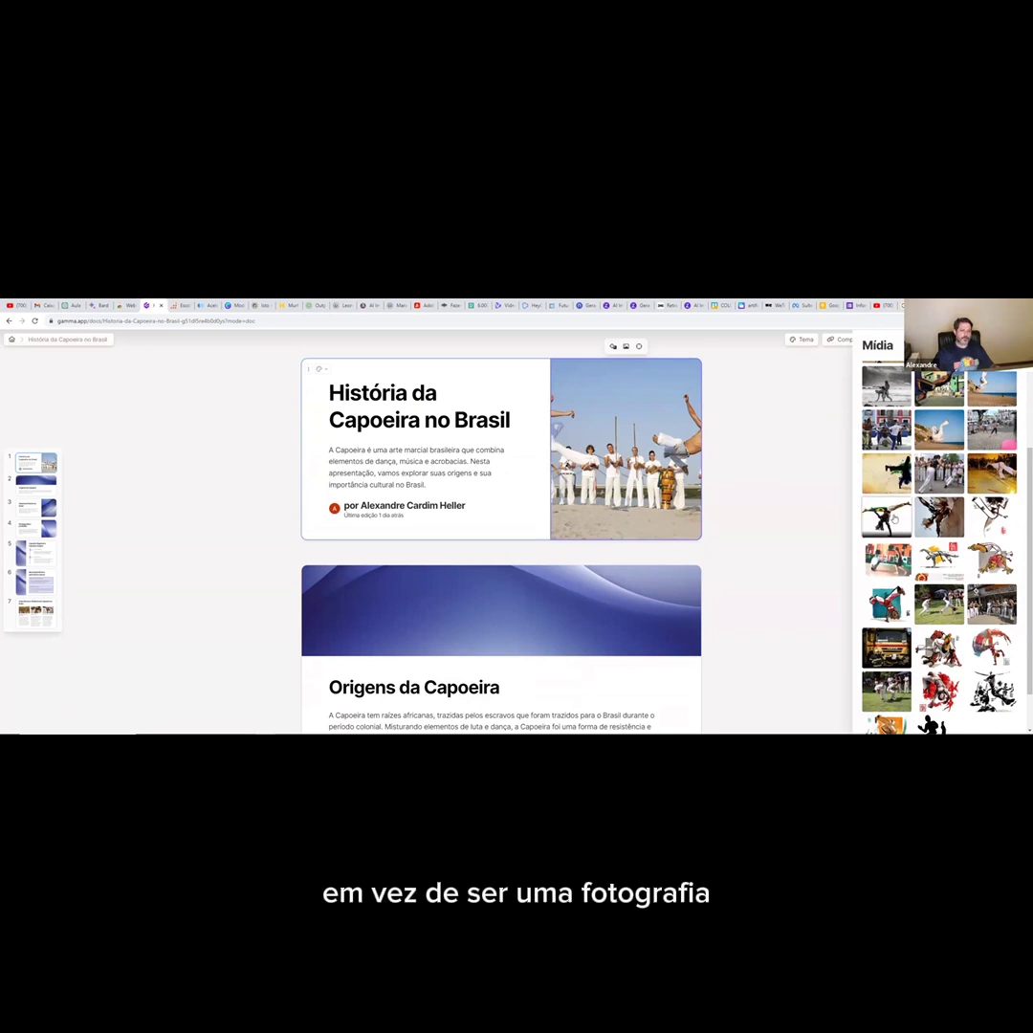
click(886, 516)
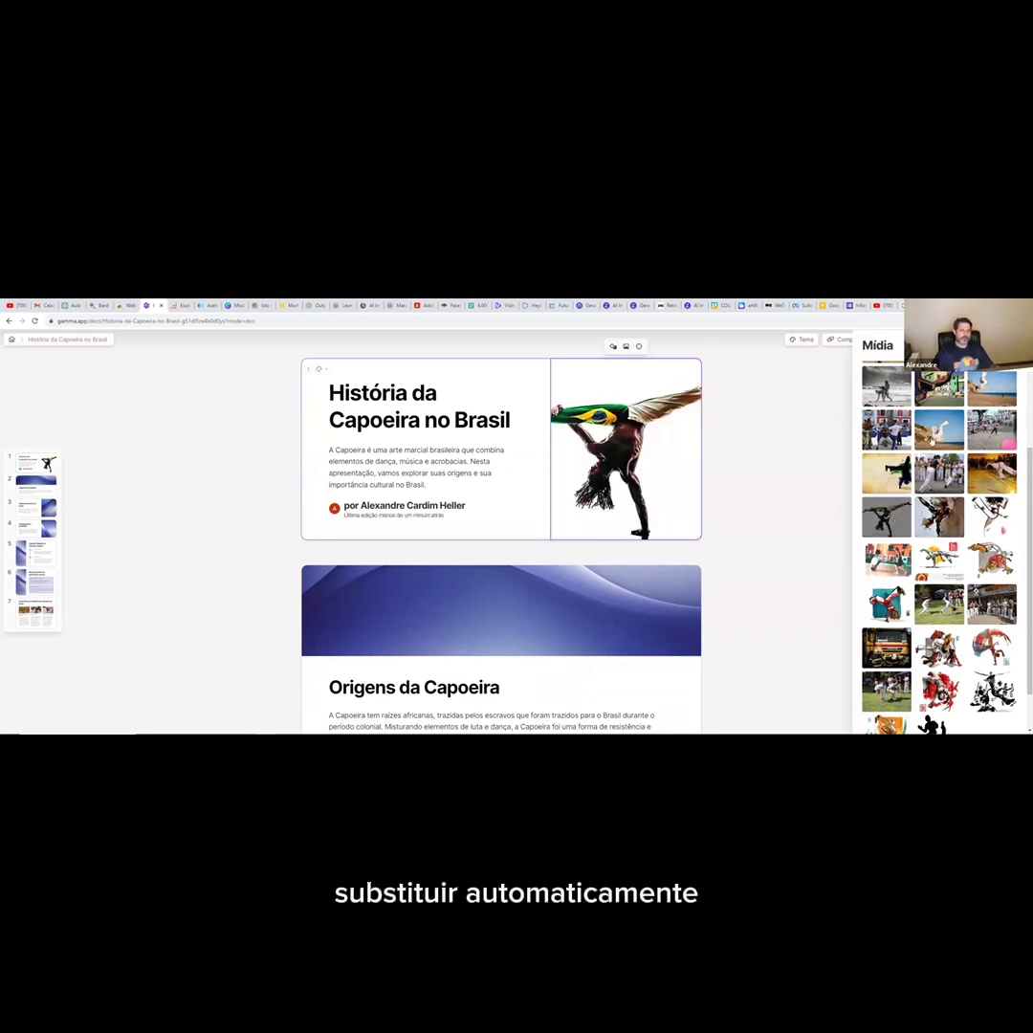
click(936, 432)
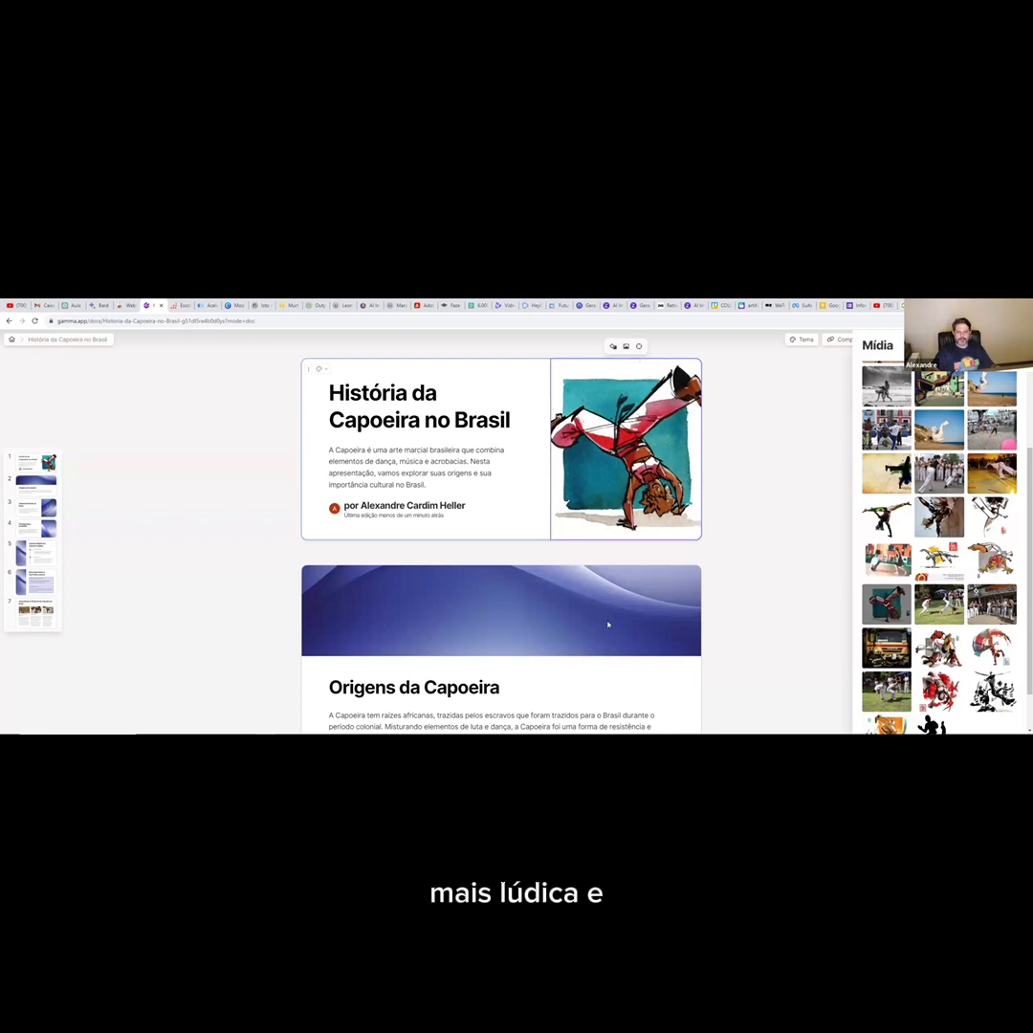
click(768, 691)
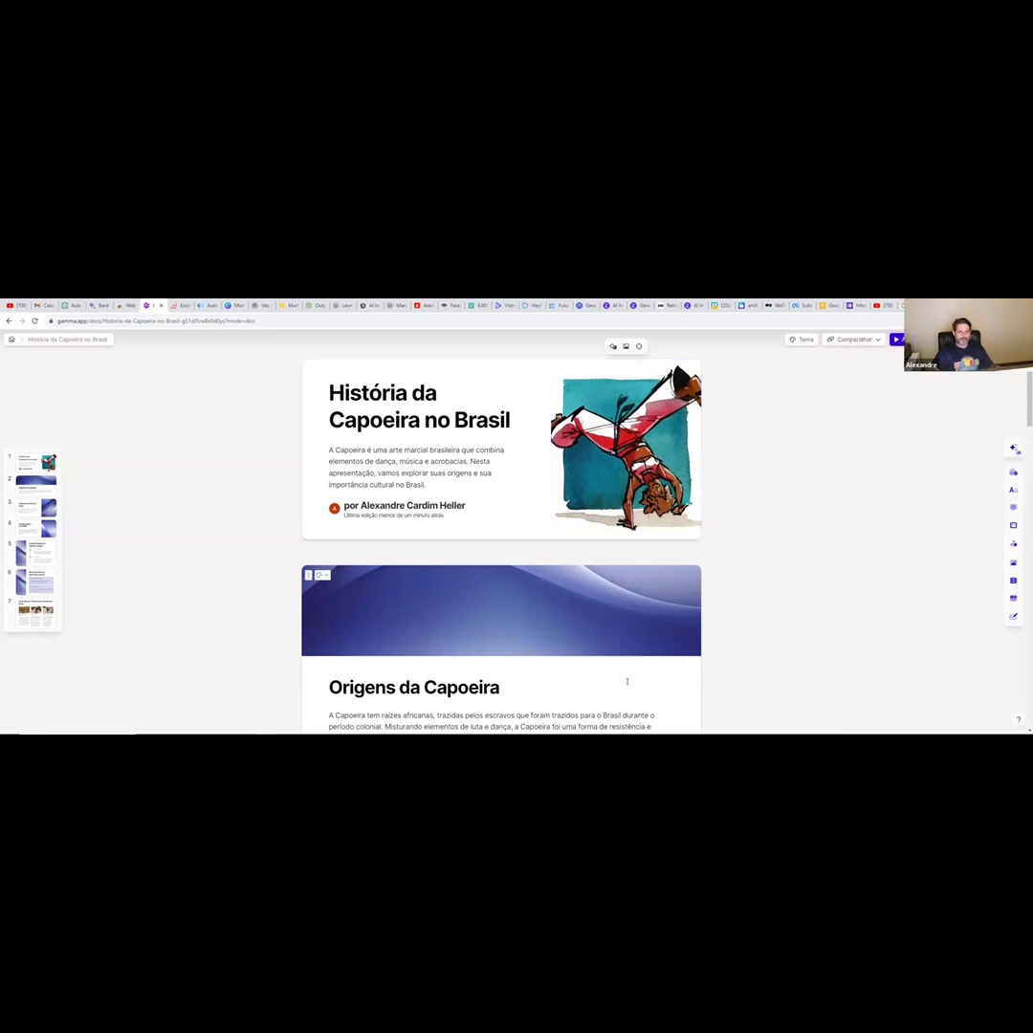
Review the cards from "Origens da Capoeira" to "Importância e influência da Capoeira no Brasil", including the styling options of the Capoeira Regional e Capoeira Angola card.
scroll(622, 669, down, 2)
scroll(609, 655, down, 2)
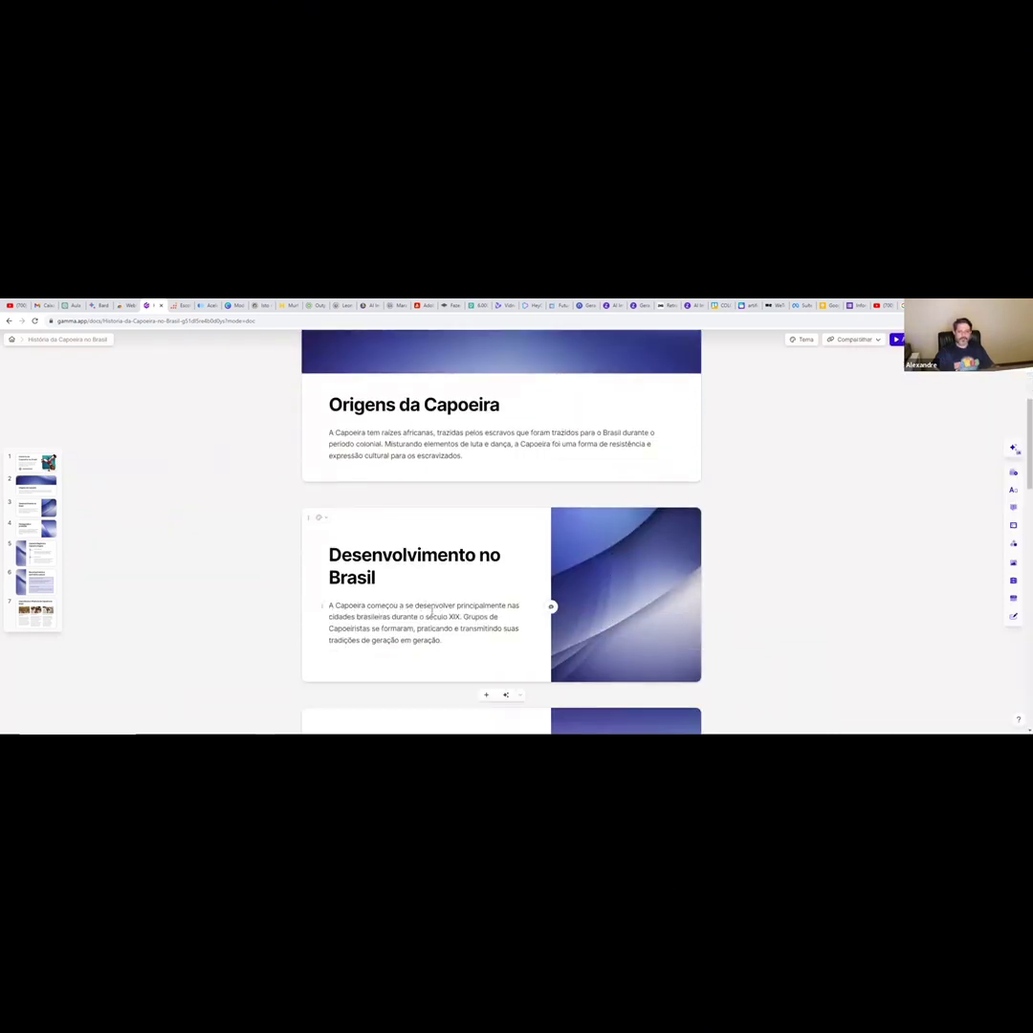
scroll(620, 612, down, 2)
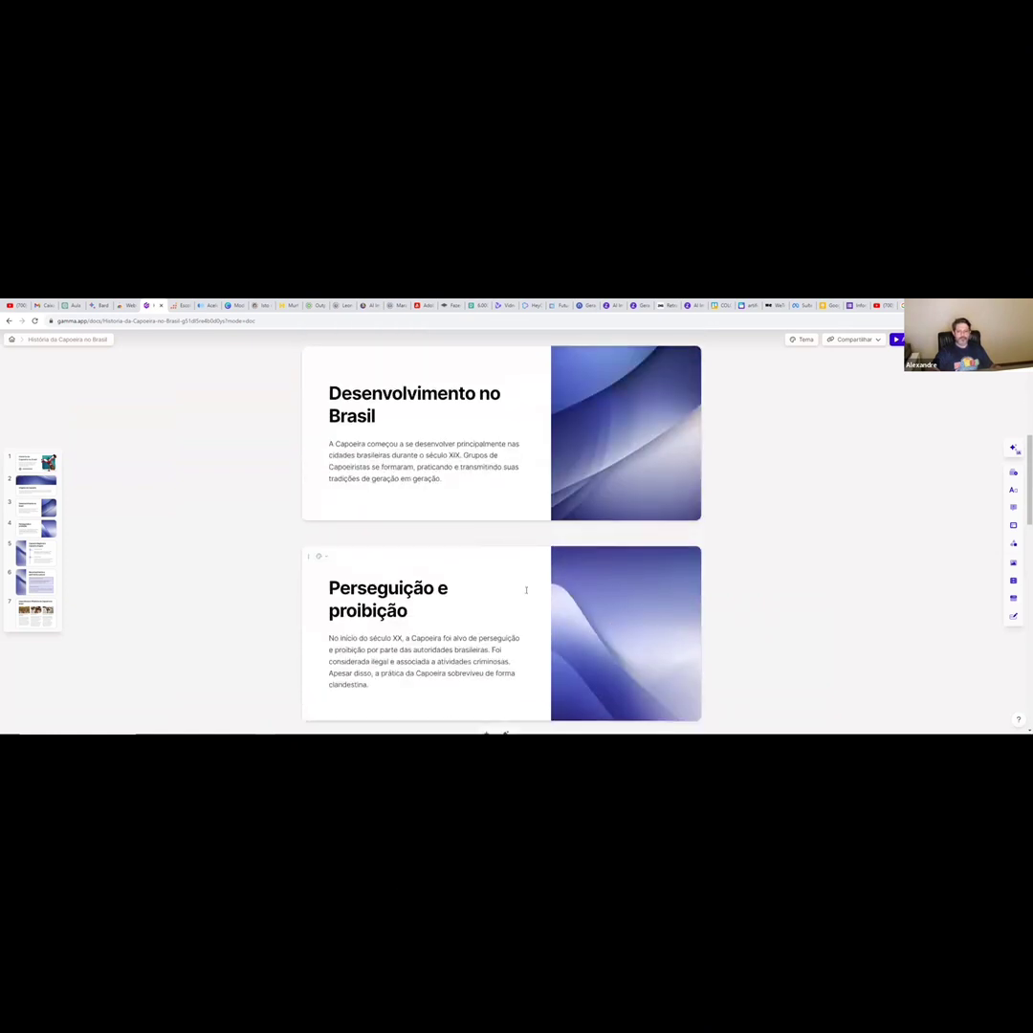
scroll(521, 608, down, 4)
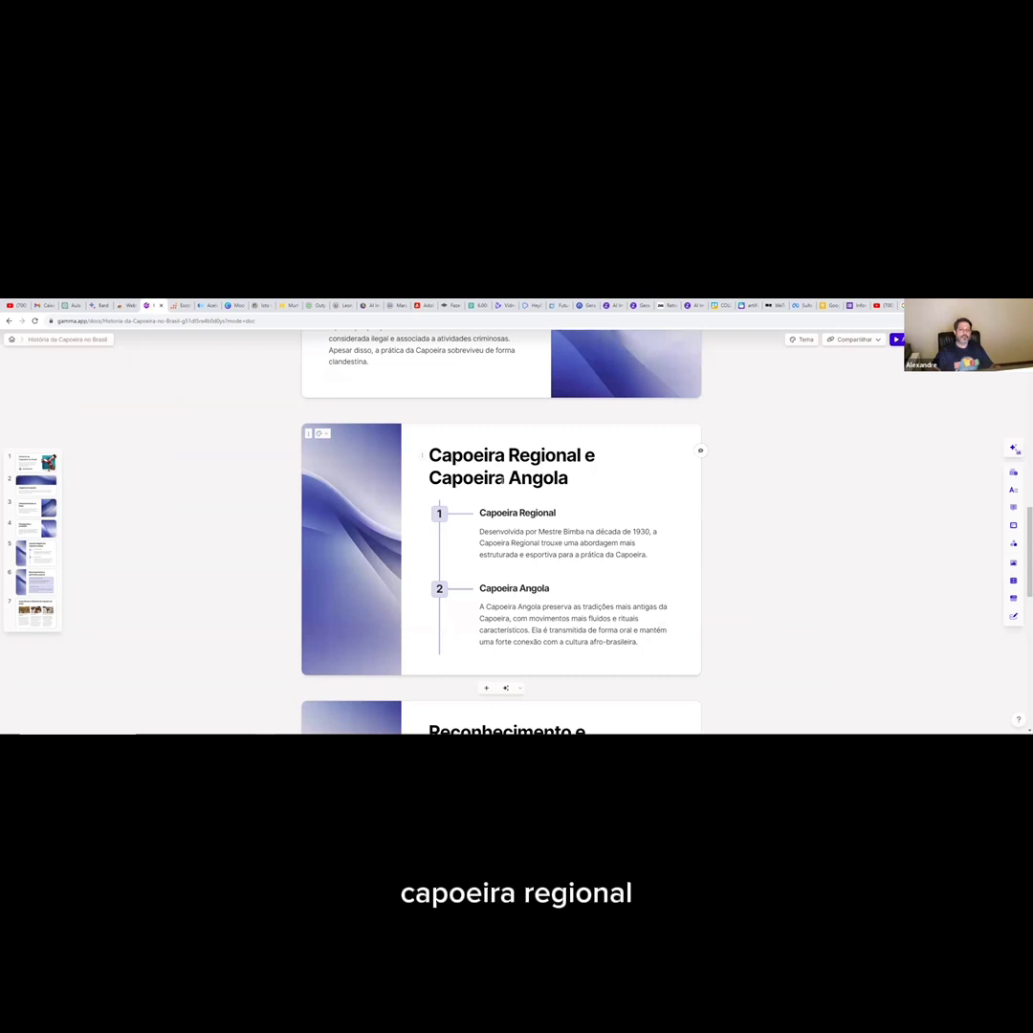
click(322, 433)
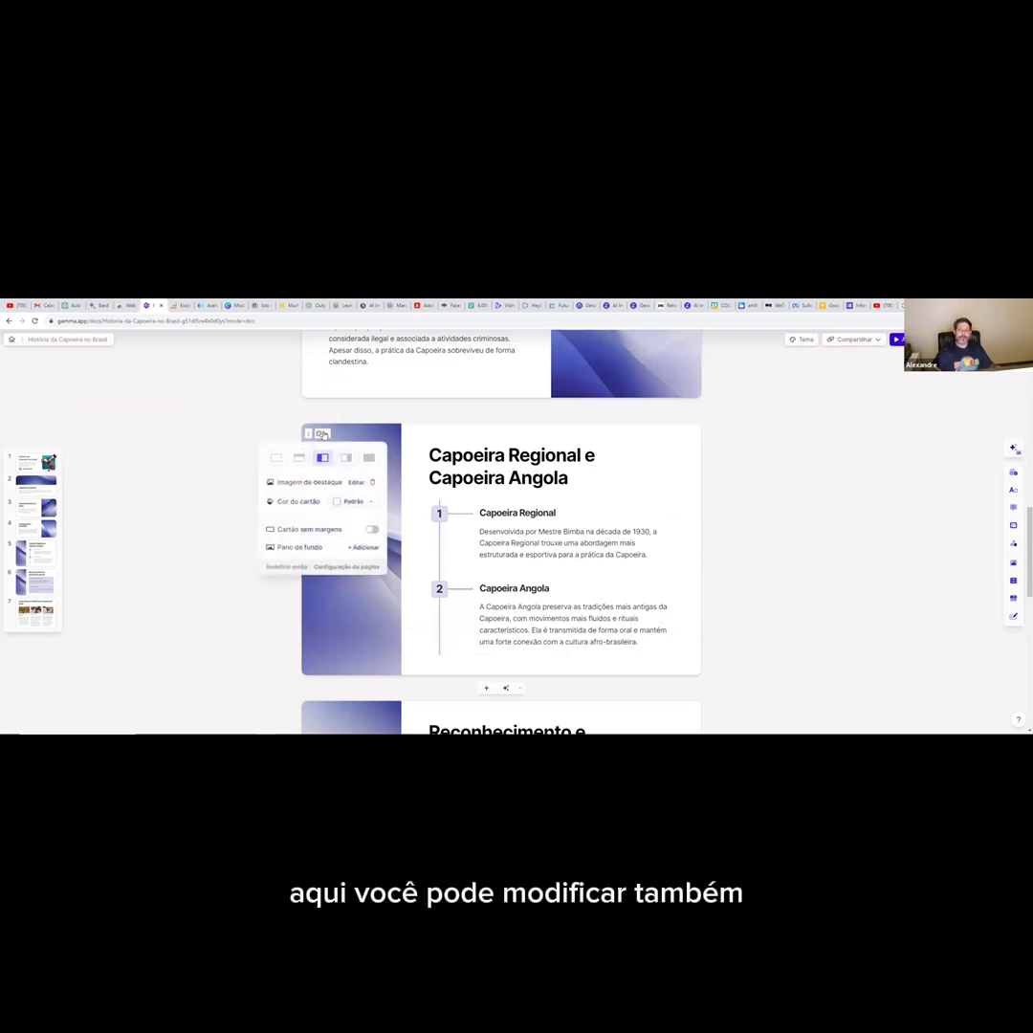
click(323, 433)
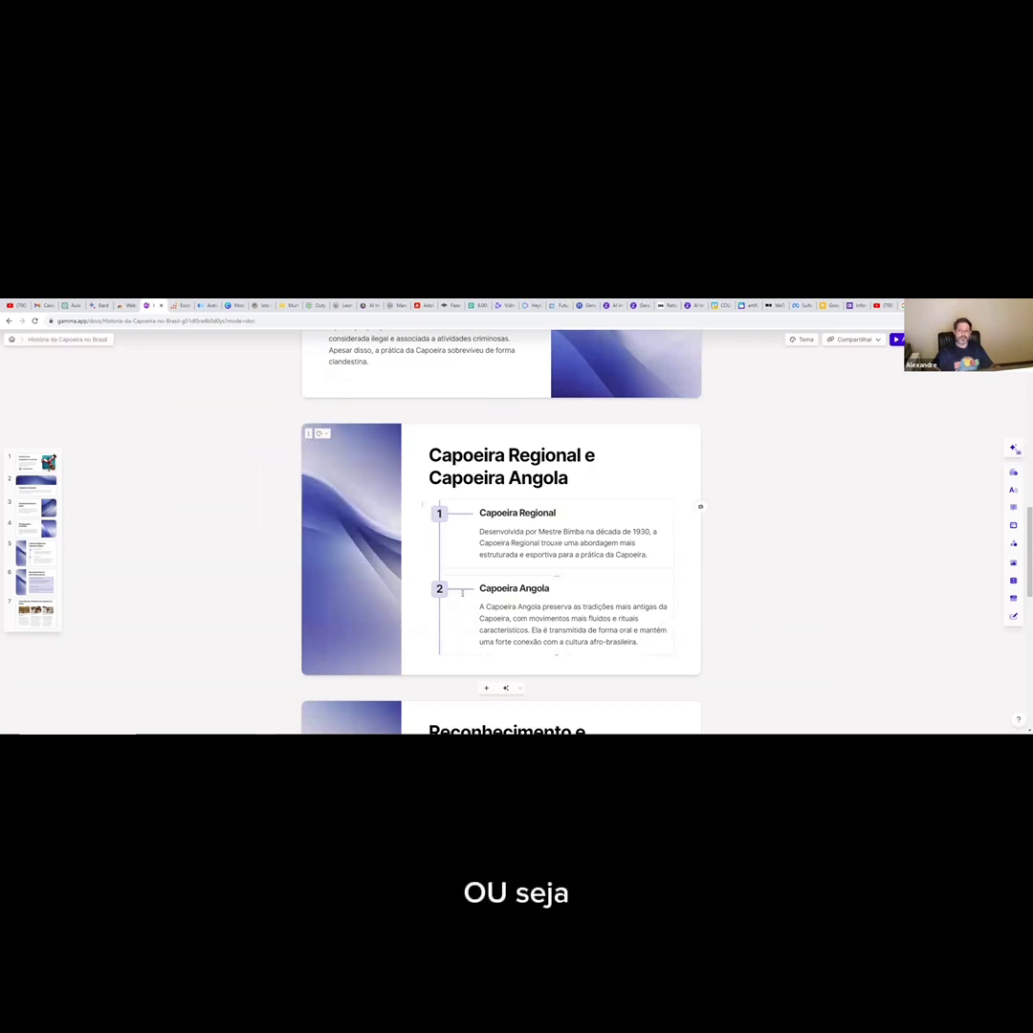
scroll(700, 565, down, 2)
scroll(463, 590, down, 2)
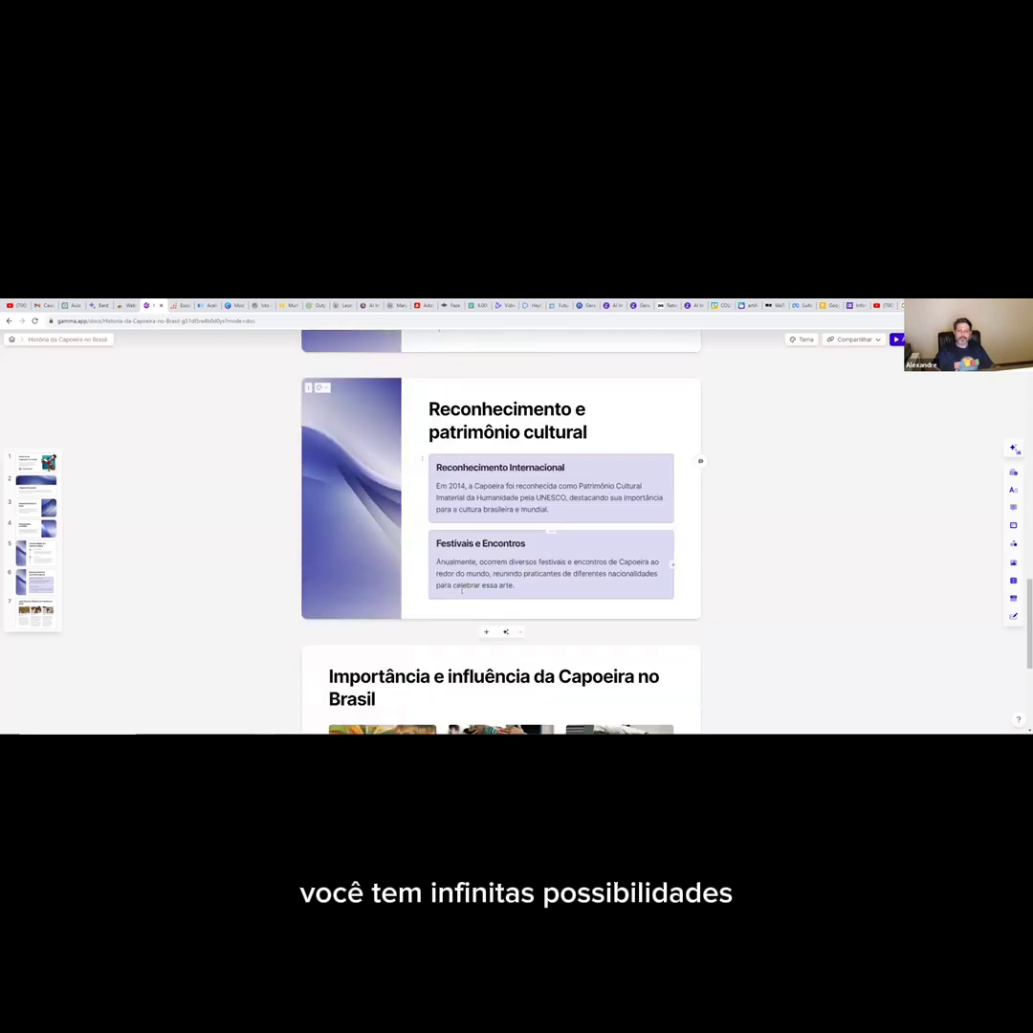
scroll(463, 590, down, 3)
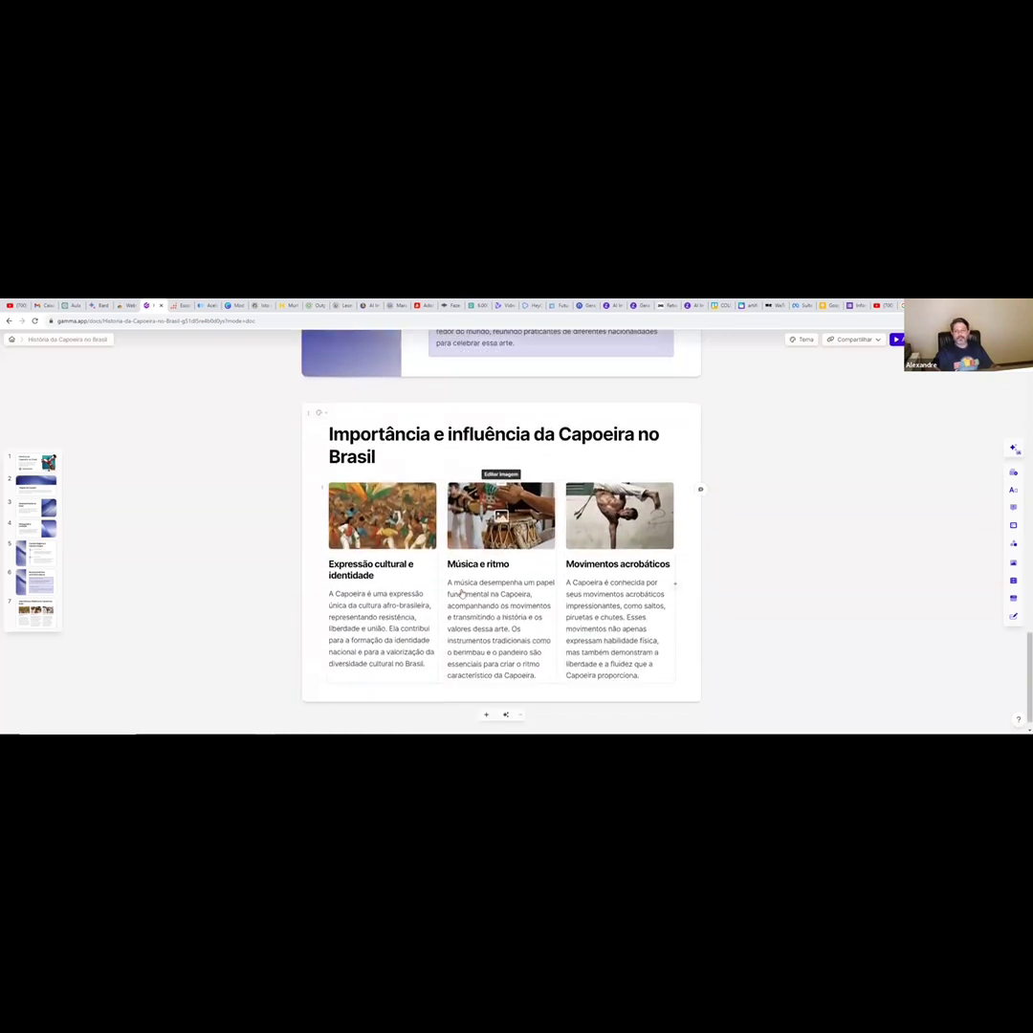
scroll(463, 589, down, 1)
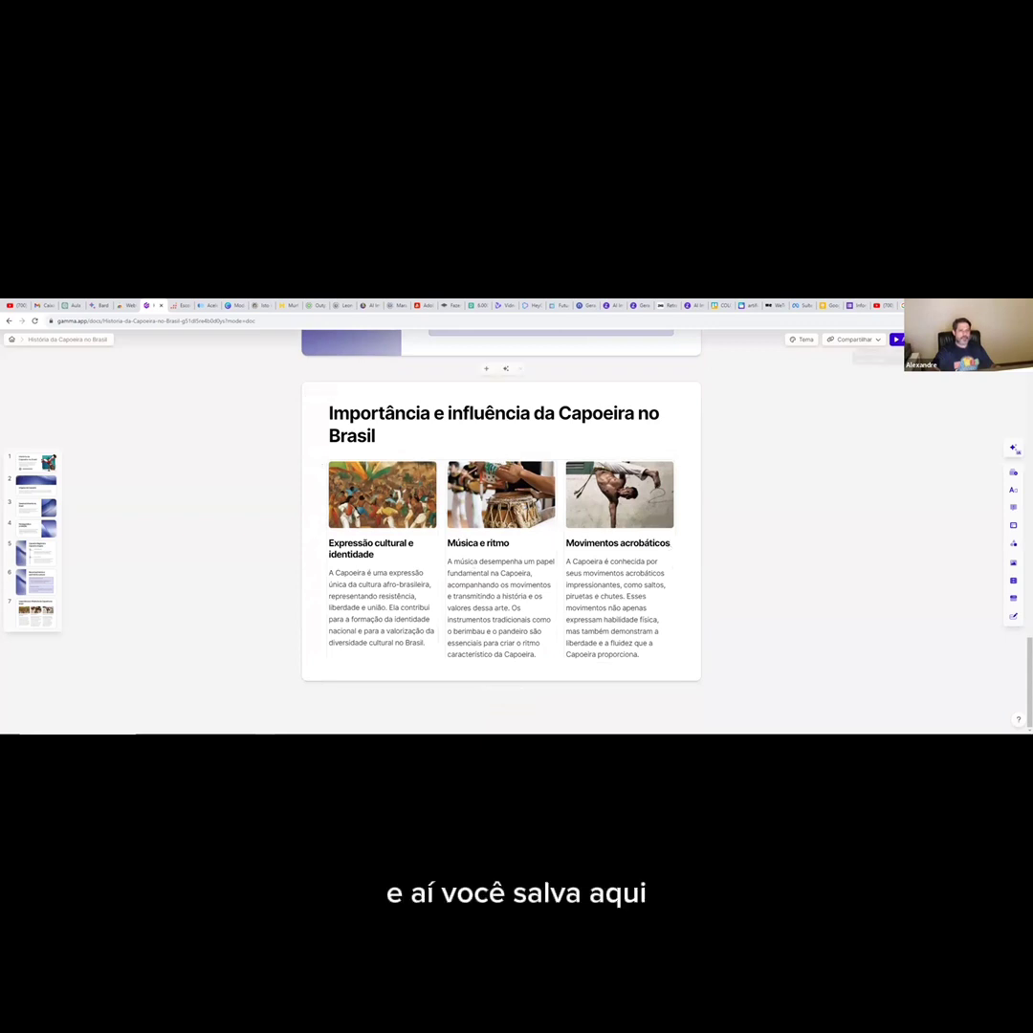
Inspect the image source options for the "Movimentos acrobáticos" picture and look back over the cards up to the title card.
scroll(934, 462, up, 2)
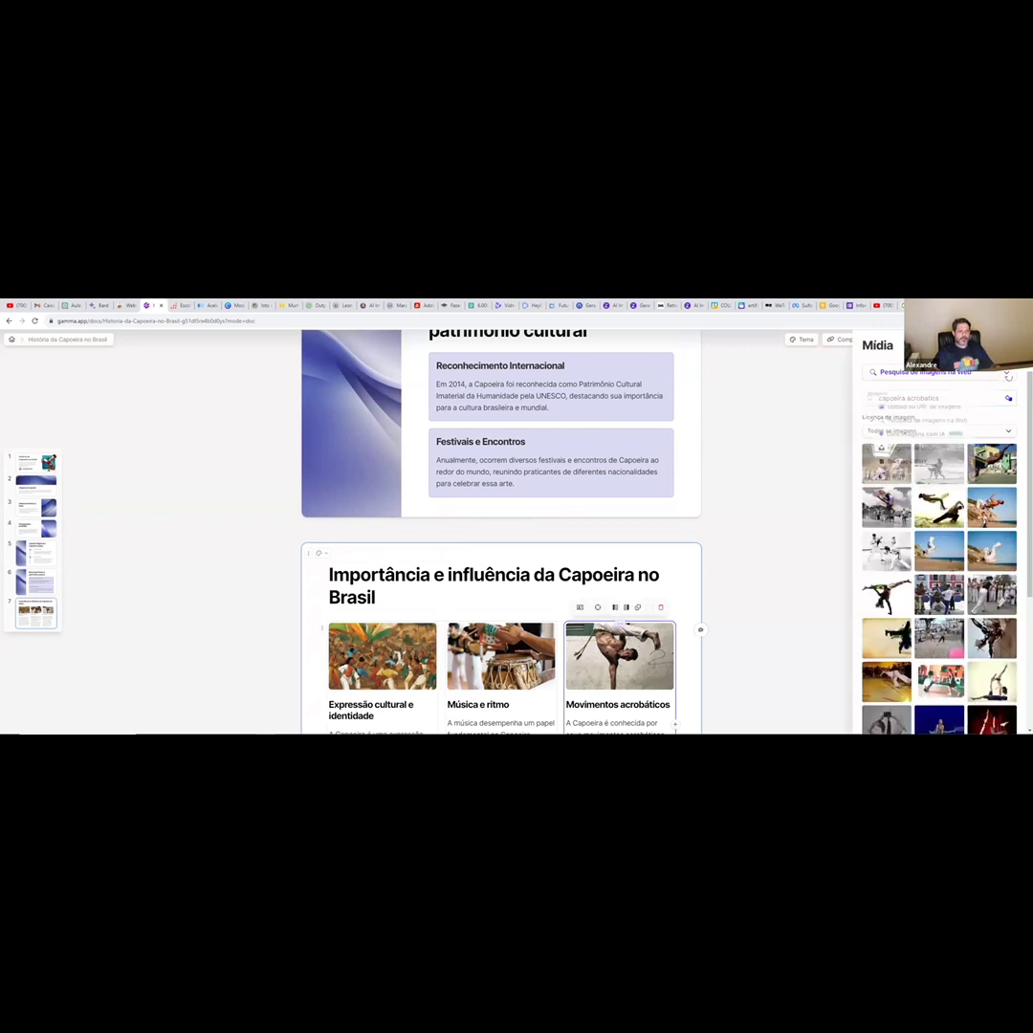
click(1007, 375)
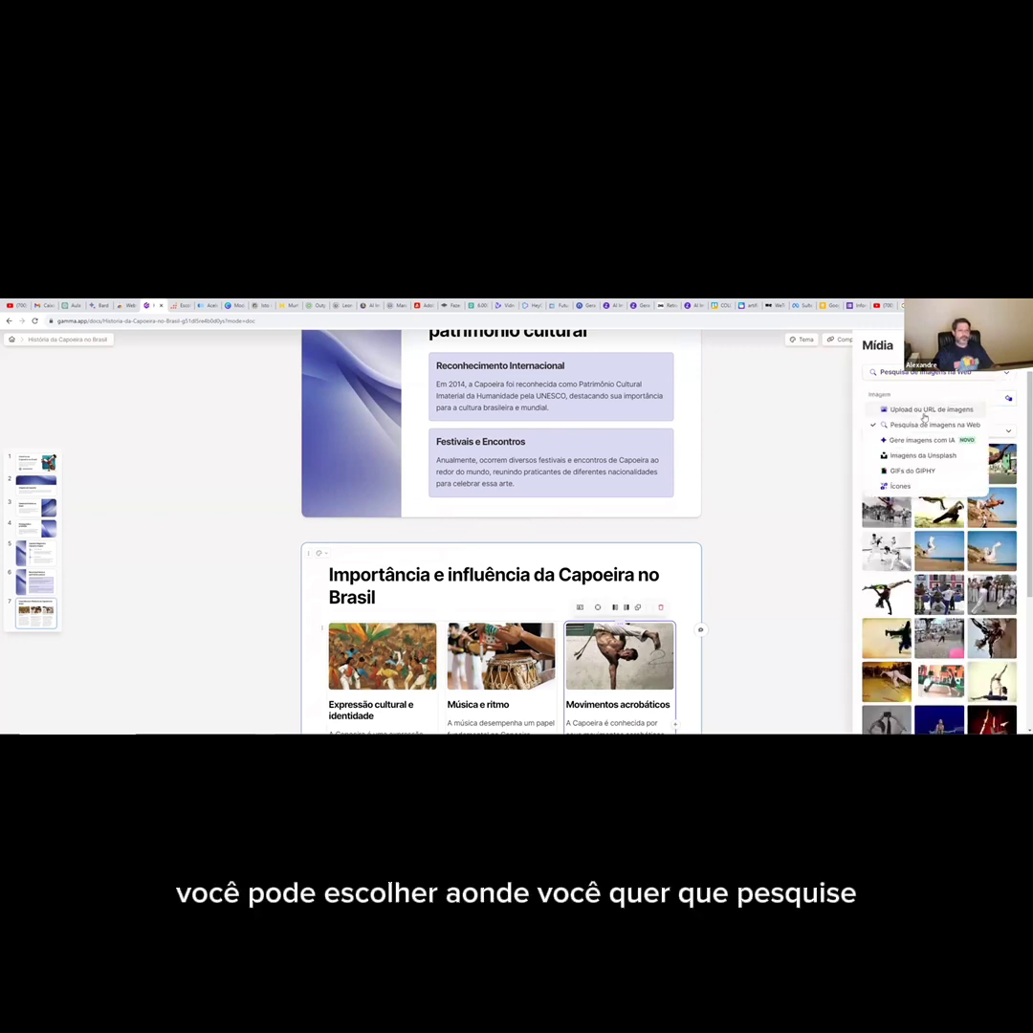
key(Escape)
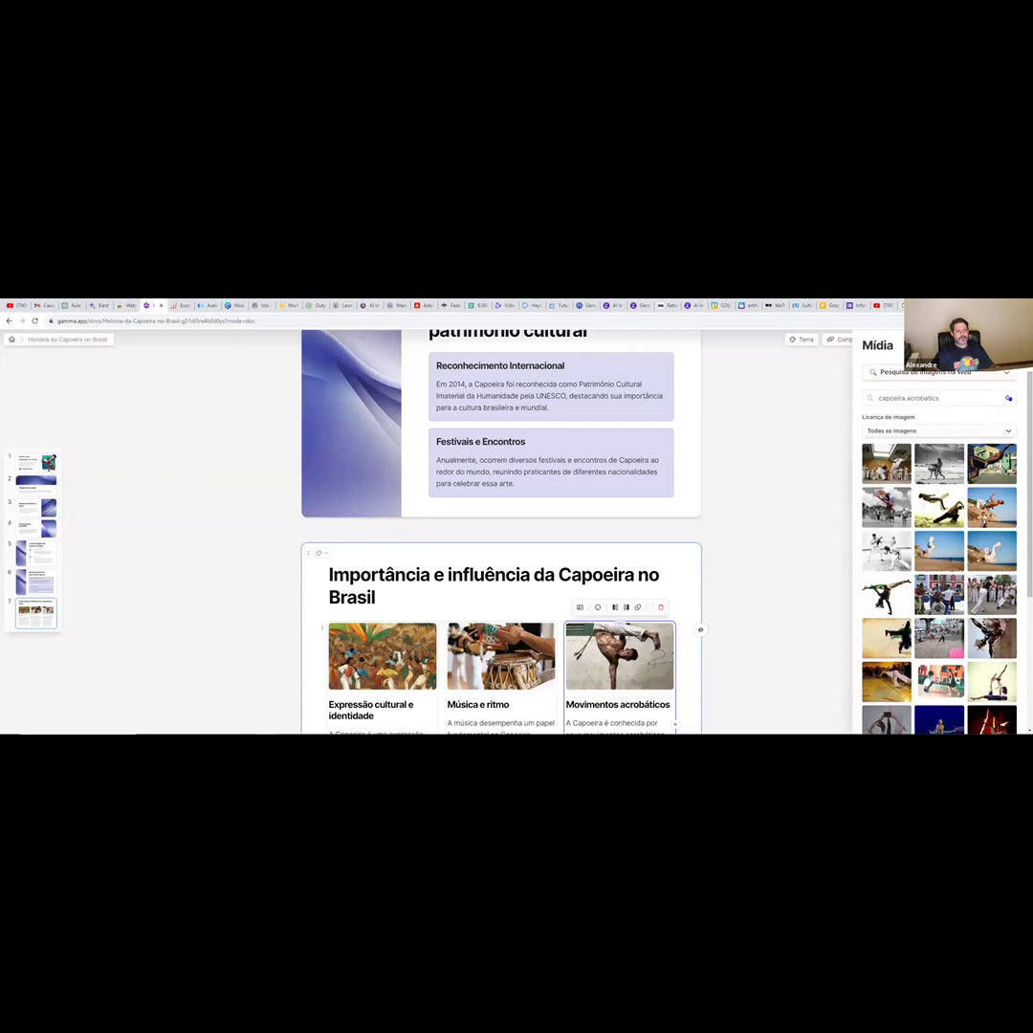
click(730, 608)
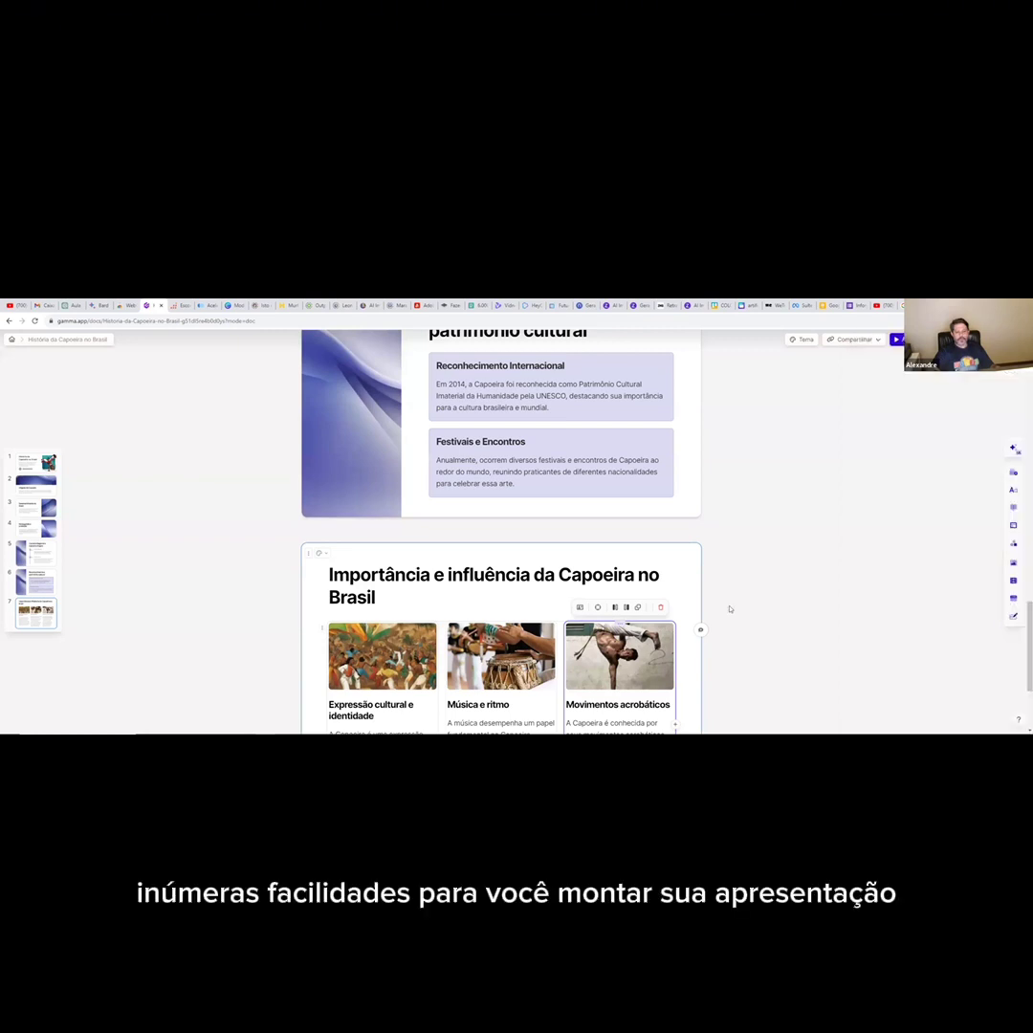
scroll(615, 616, down, 3)
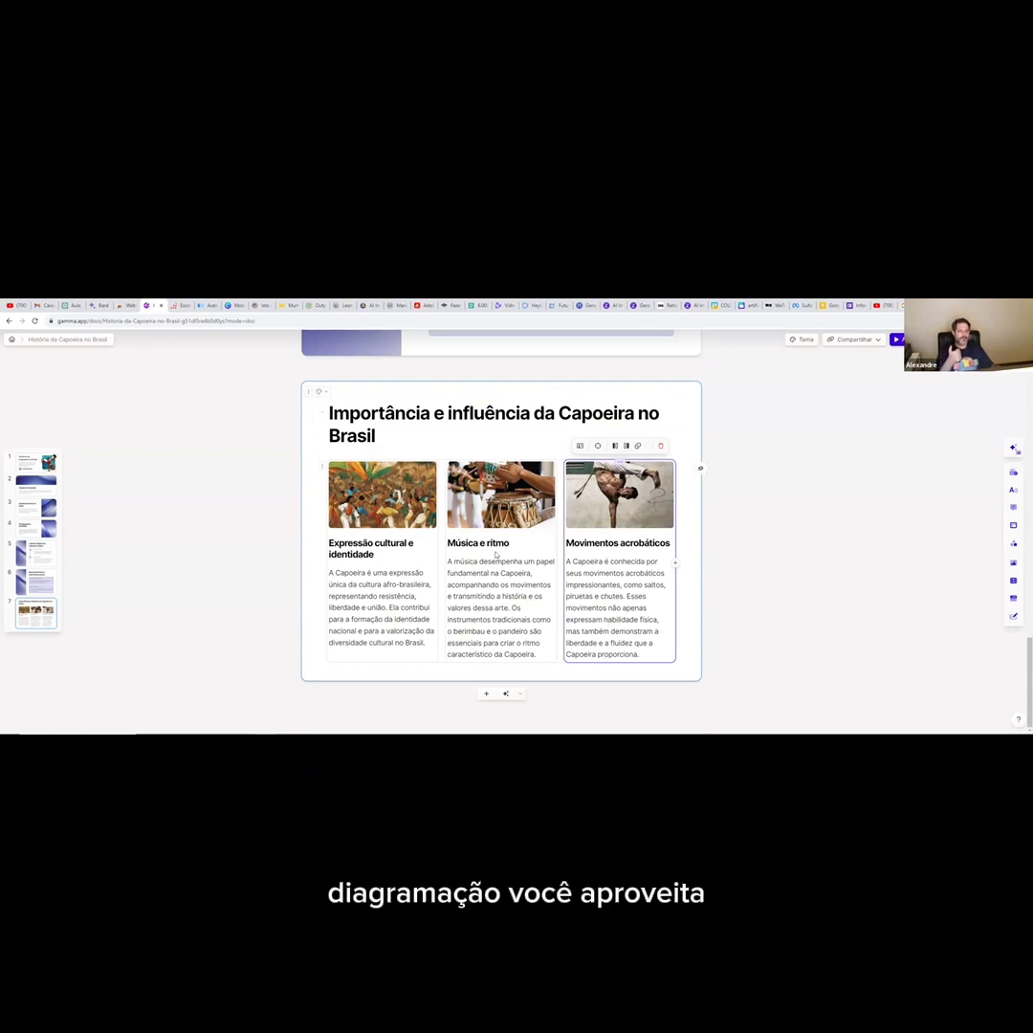
scroll(507, 581, up, 5)
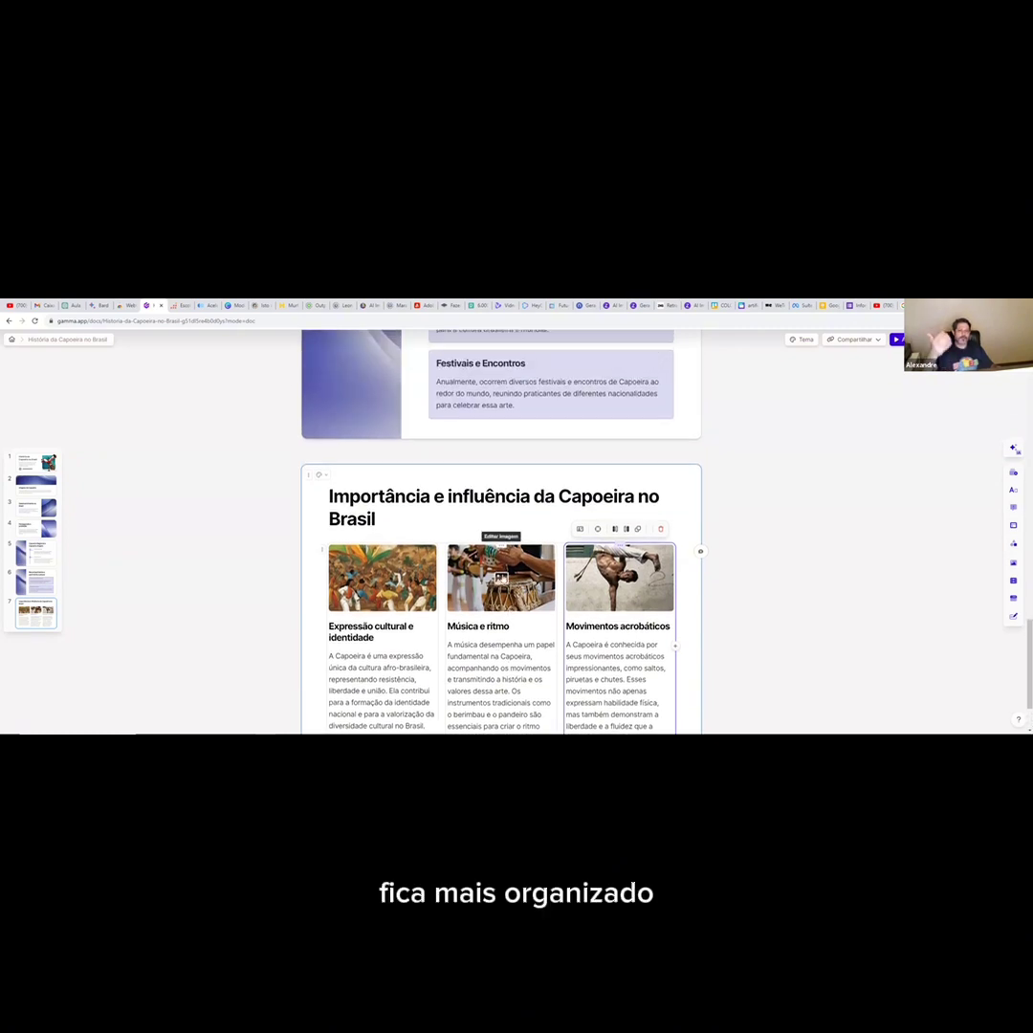
scroll(502, 574, up, 10)
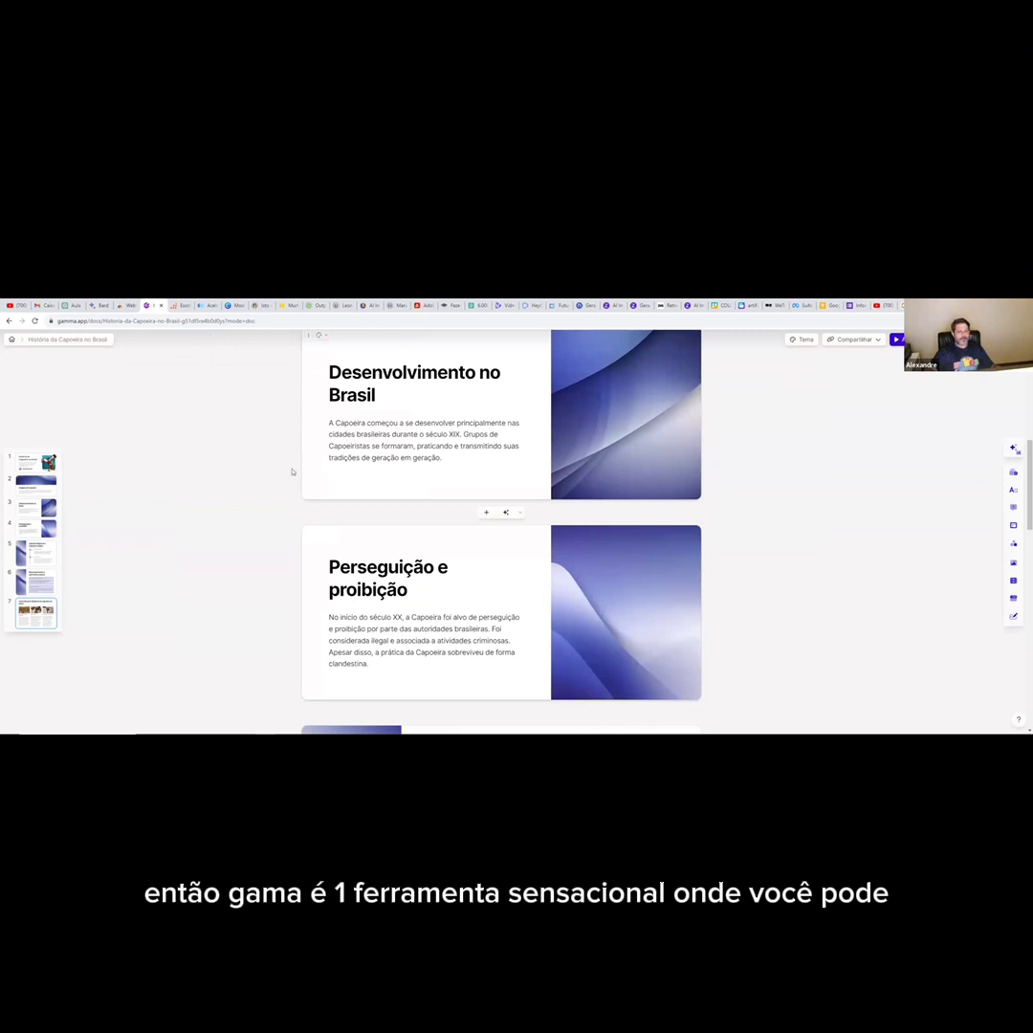
scroll(292, 471, up, 8)
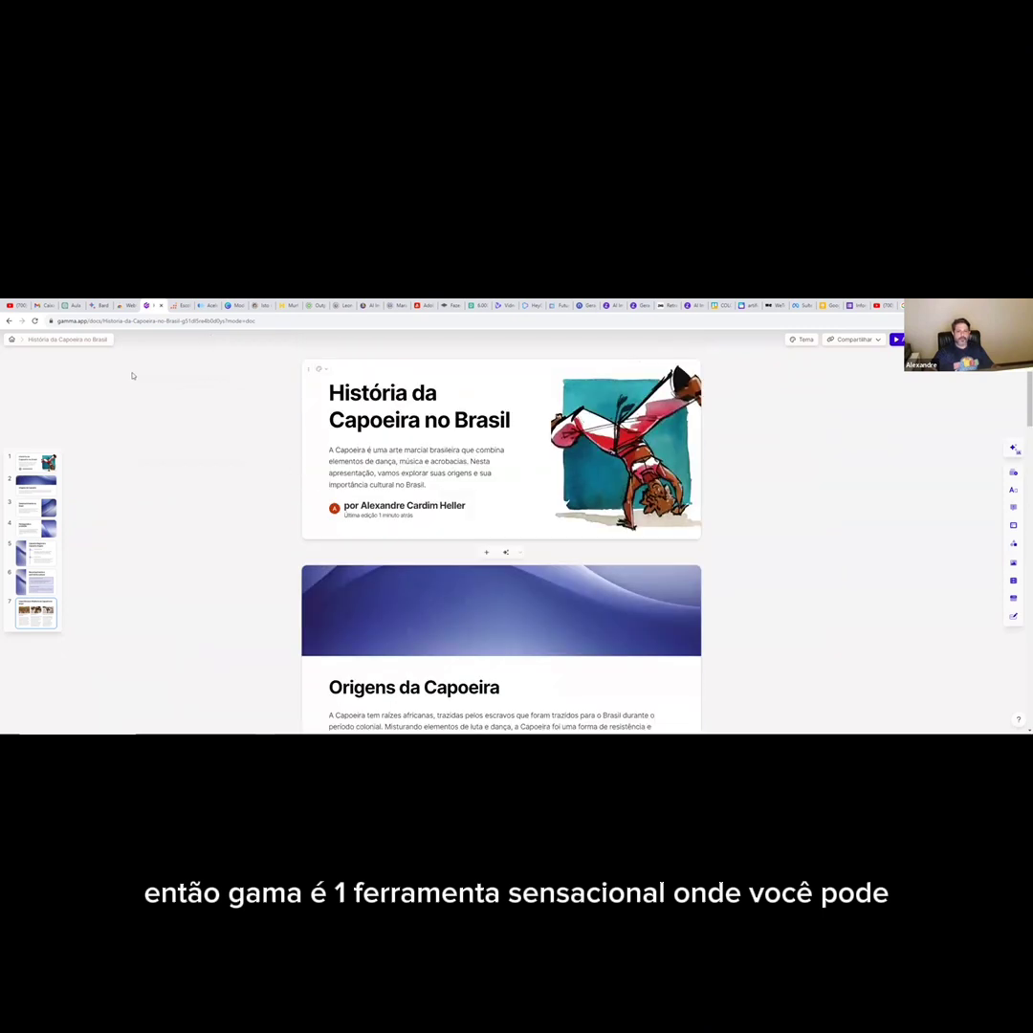
Switch to the career.io résumé editor and enter "FOTOGRAFIA, CAPOEIRA" as the professional summary.
click(178, 309)
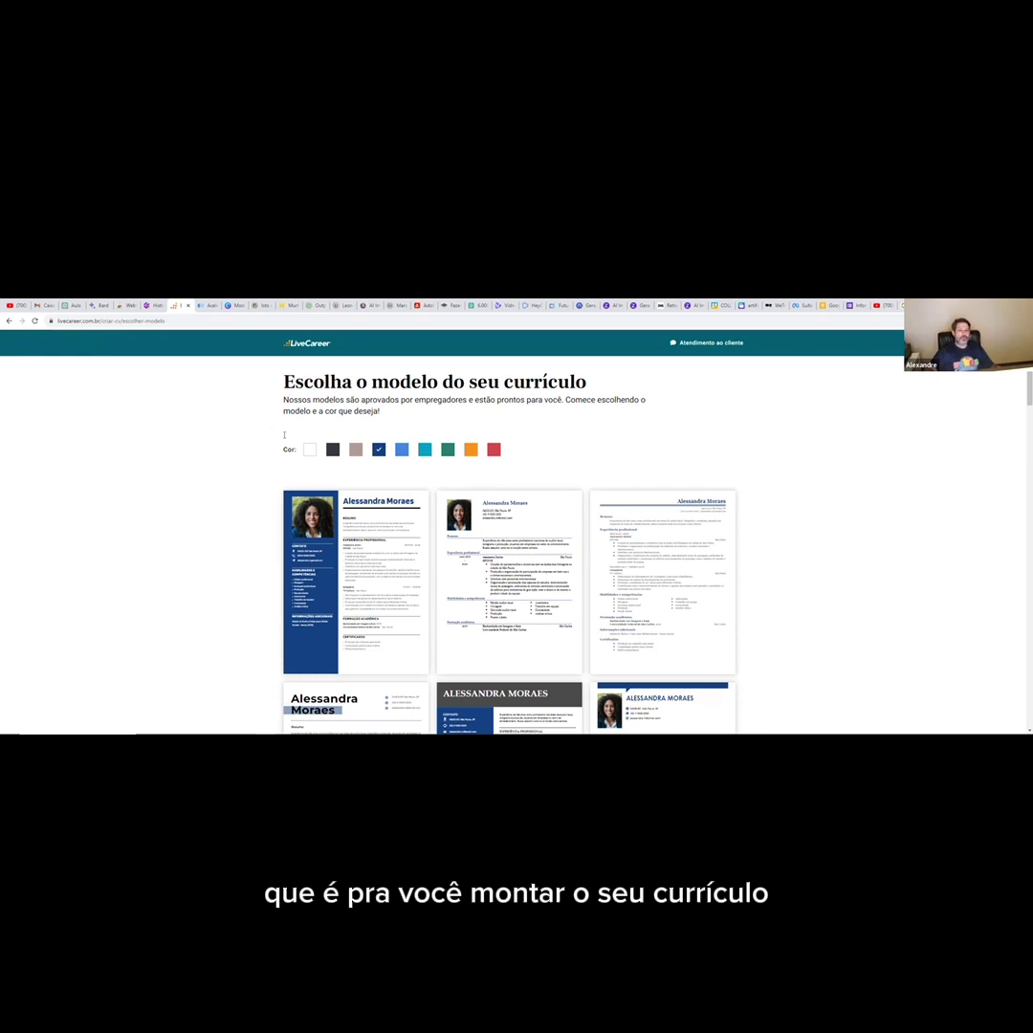
click(205, 306)
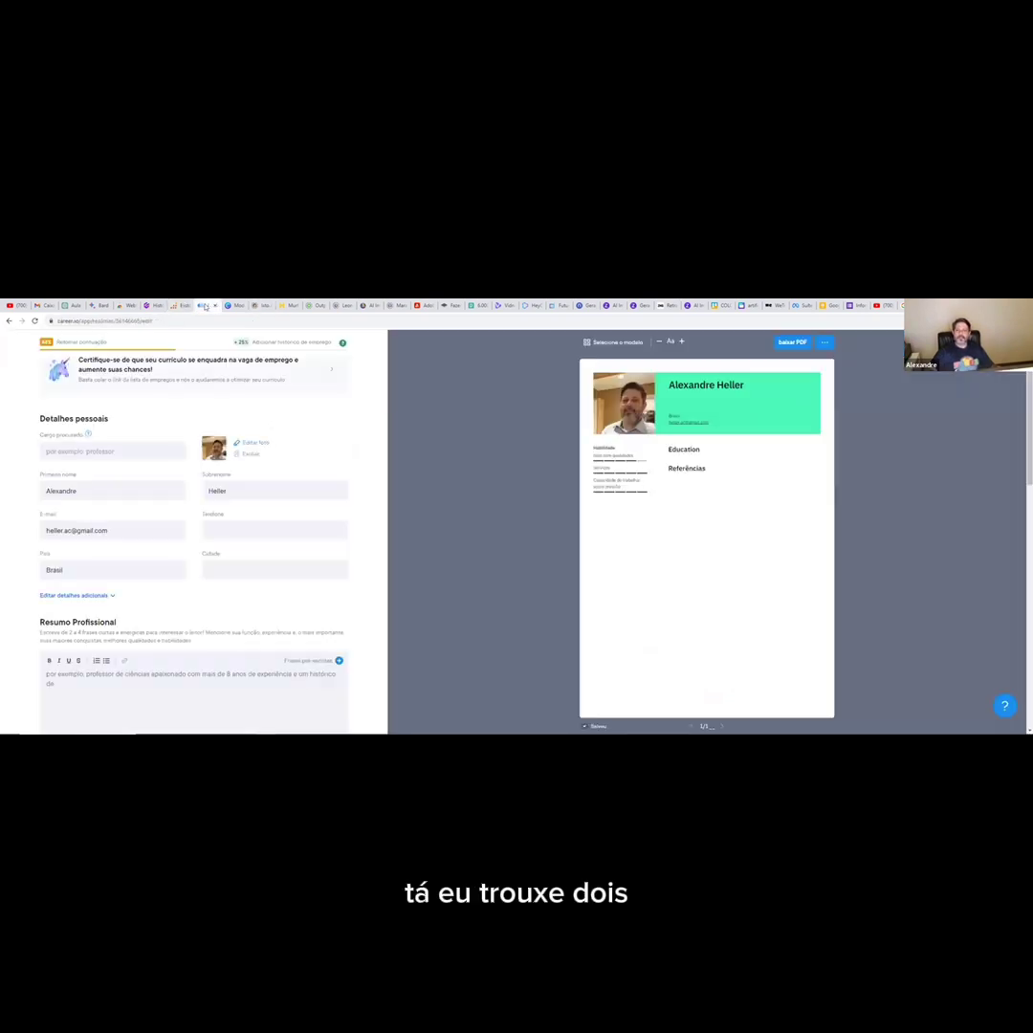
click(128, 457)
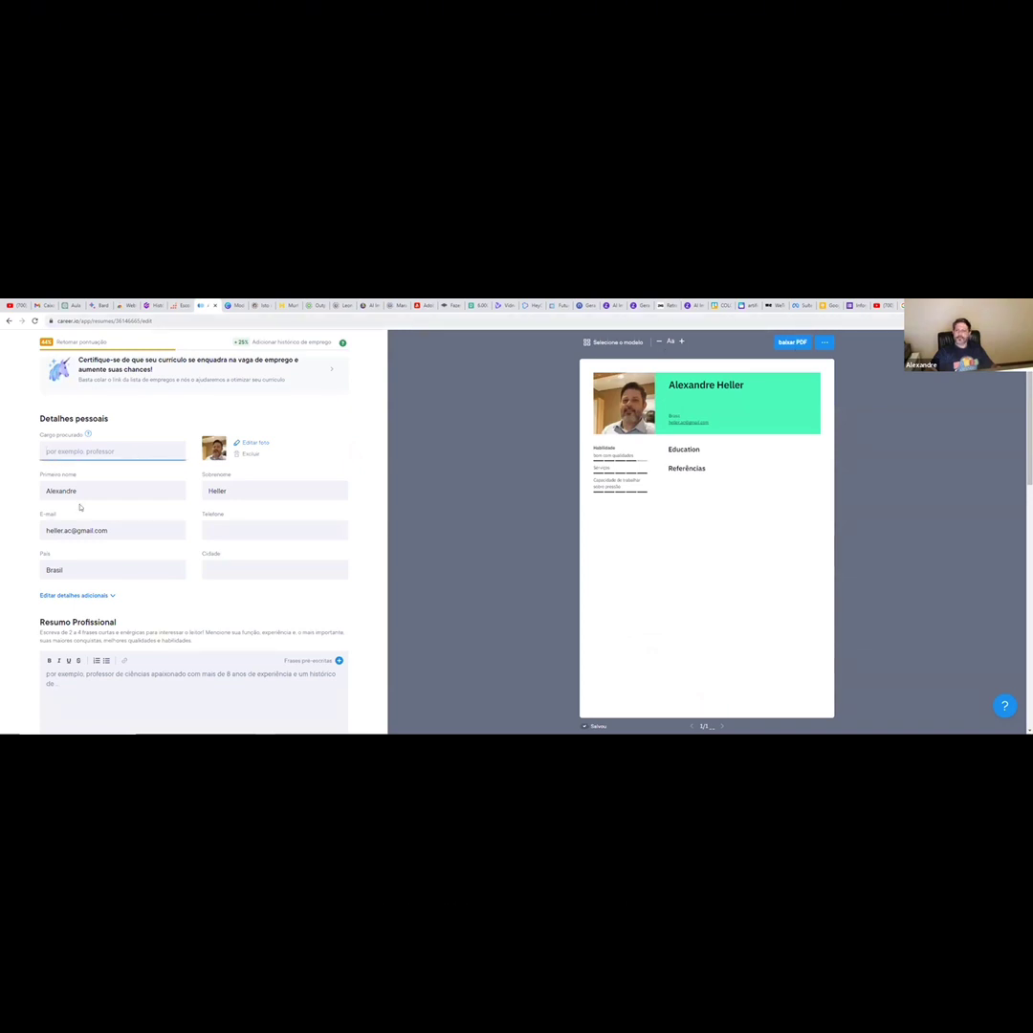
scroll(105, 559, down, 2)
click(117, 602)
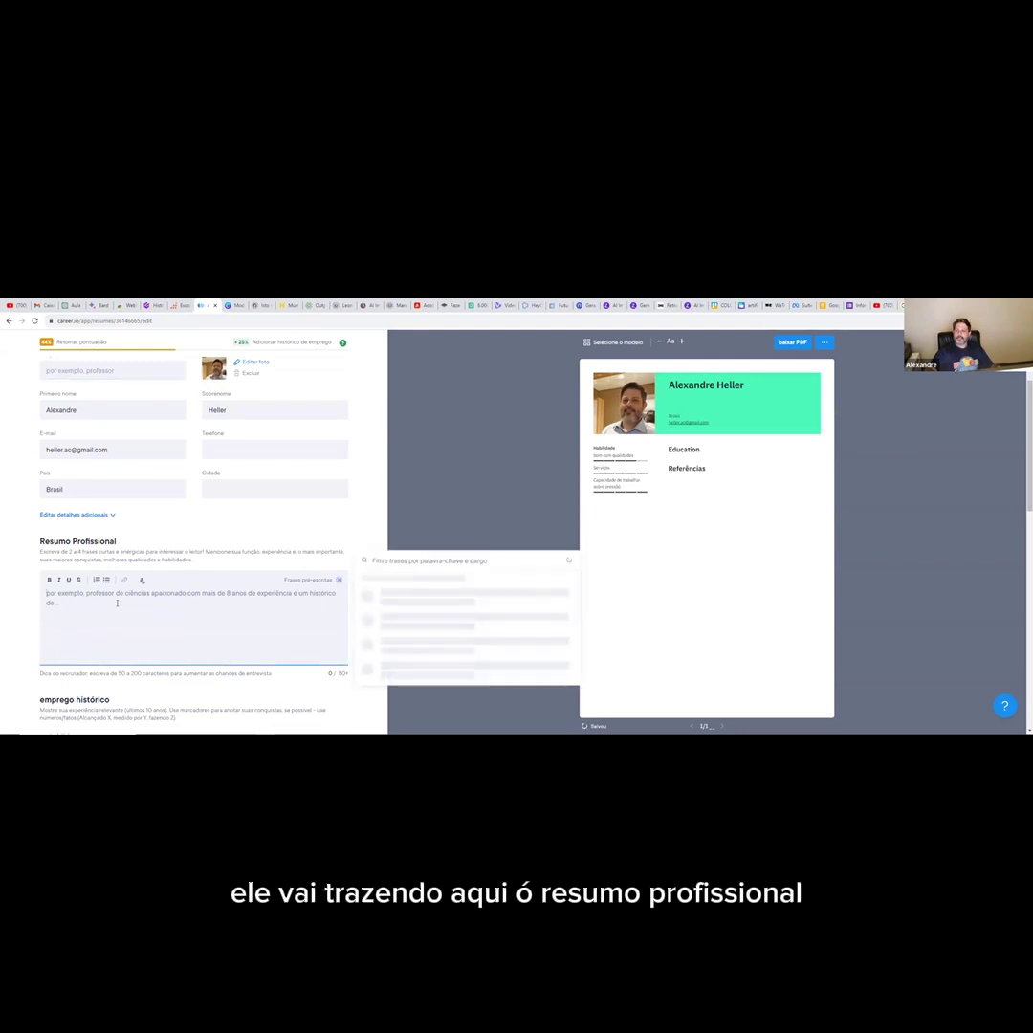
text(F)
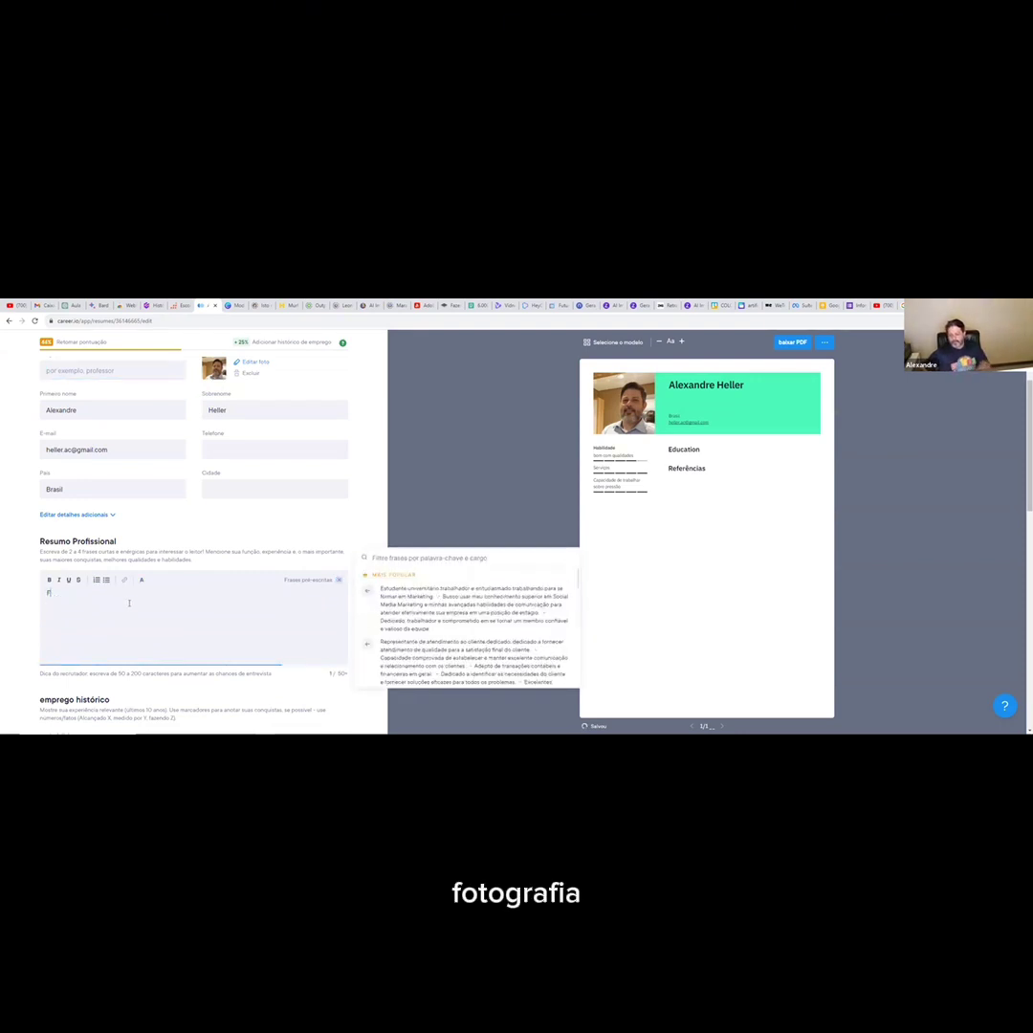
text(OTOGRAFIA)
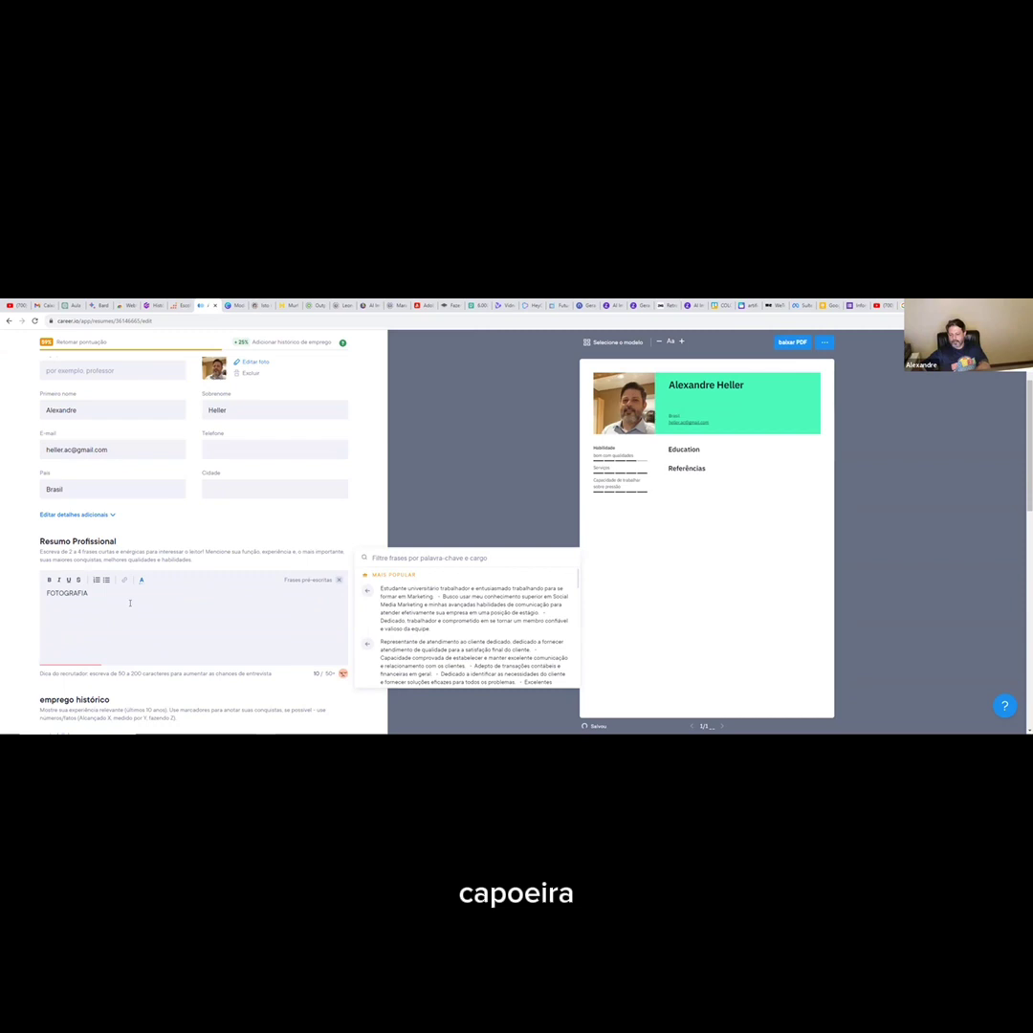
text(, CAPOEIRA)
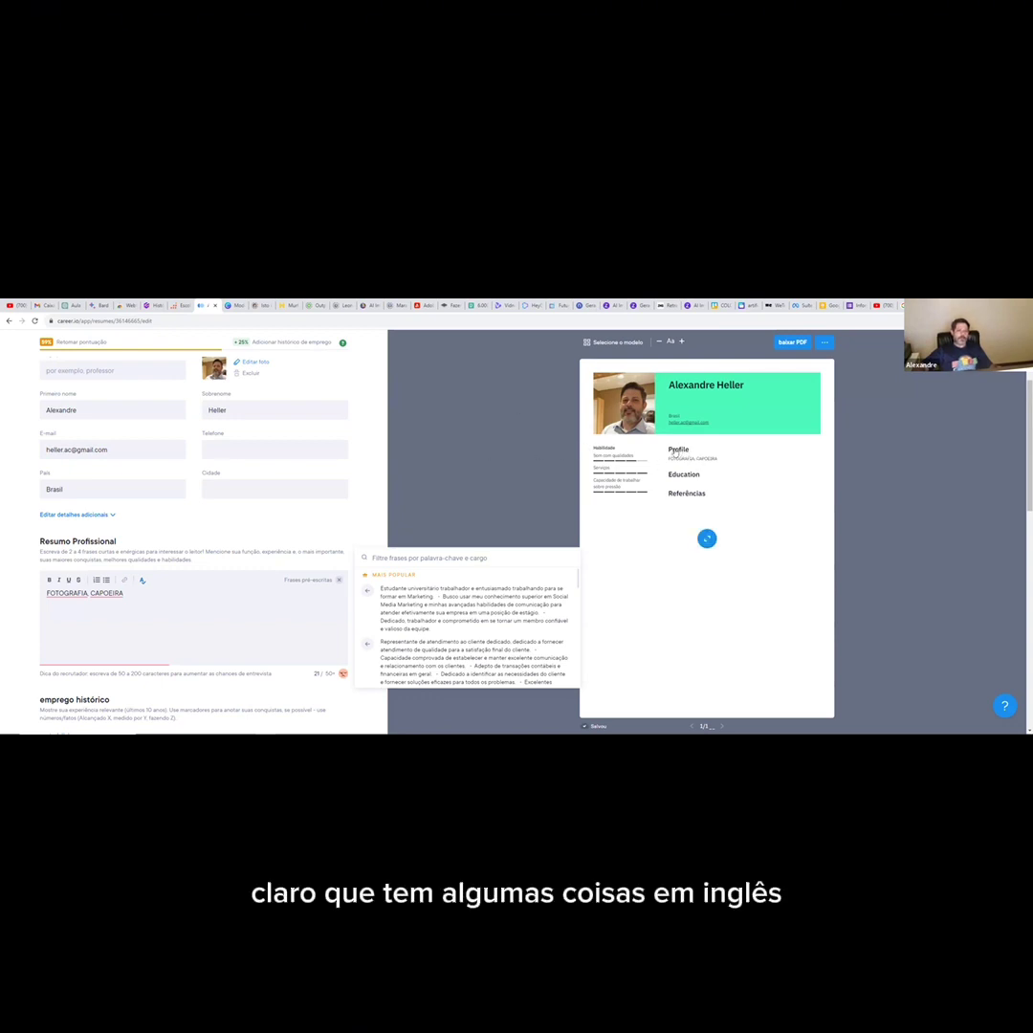
scroll(148, 493, up, 3)
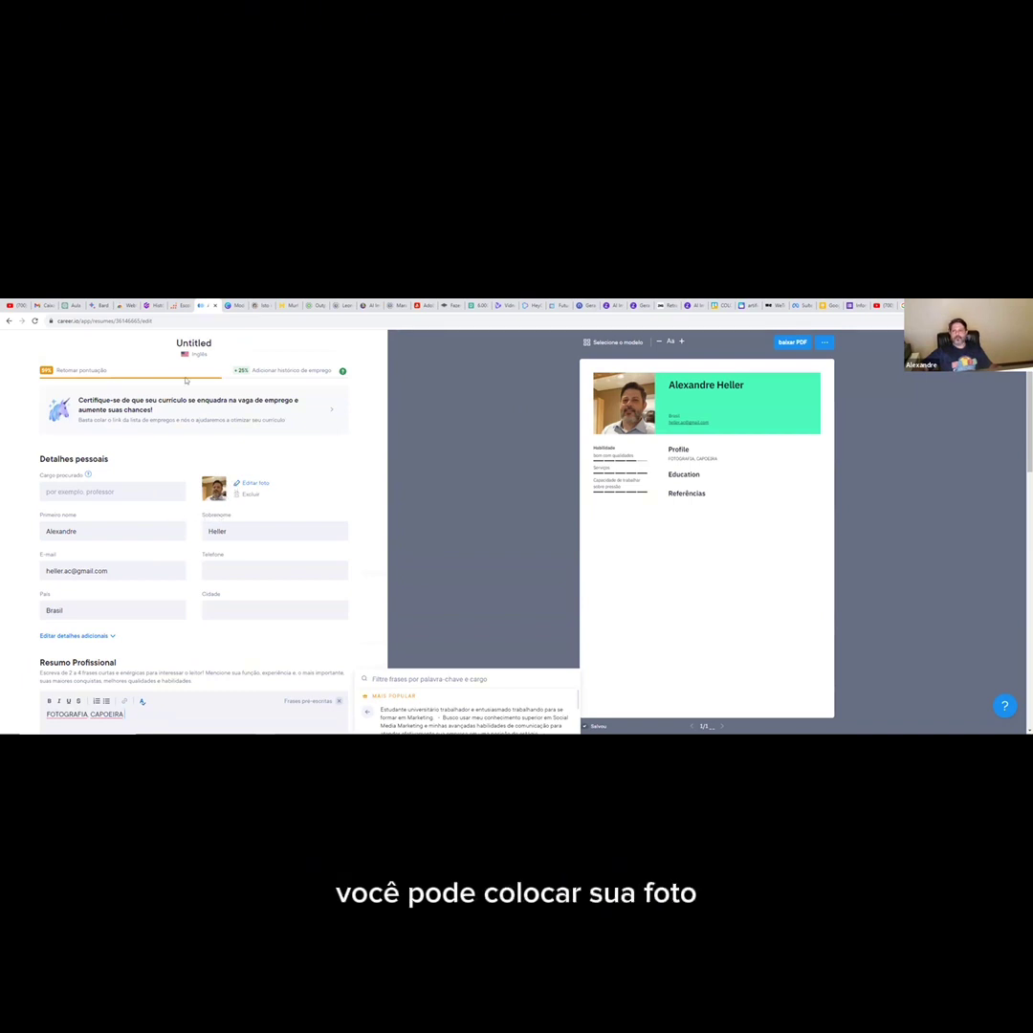
Leave the résumé editor for the career.io home page via the Google account choice and highlight the site's web address.
click(9, 321)
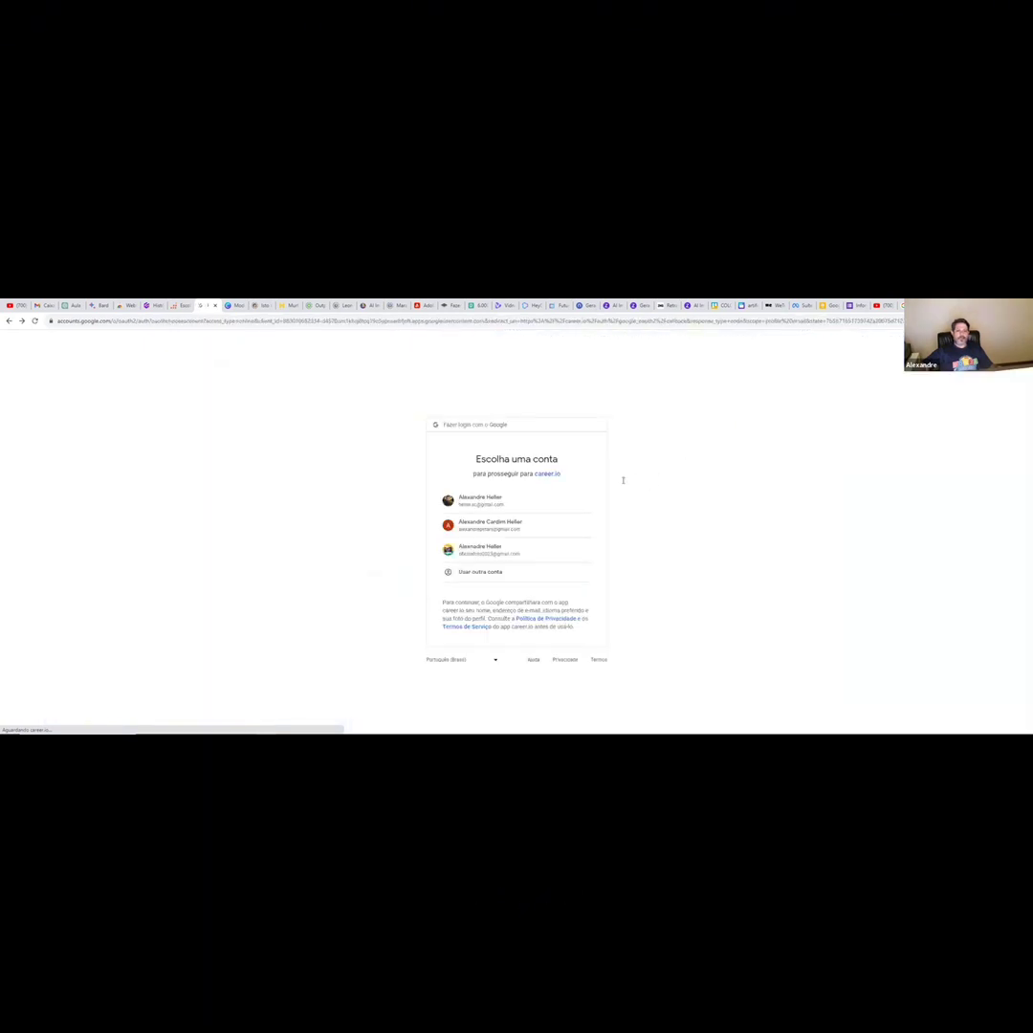
click(497, 499)
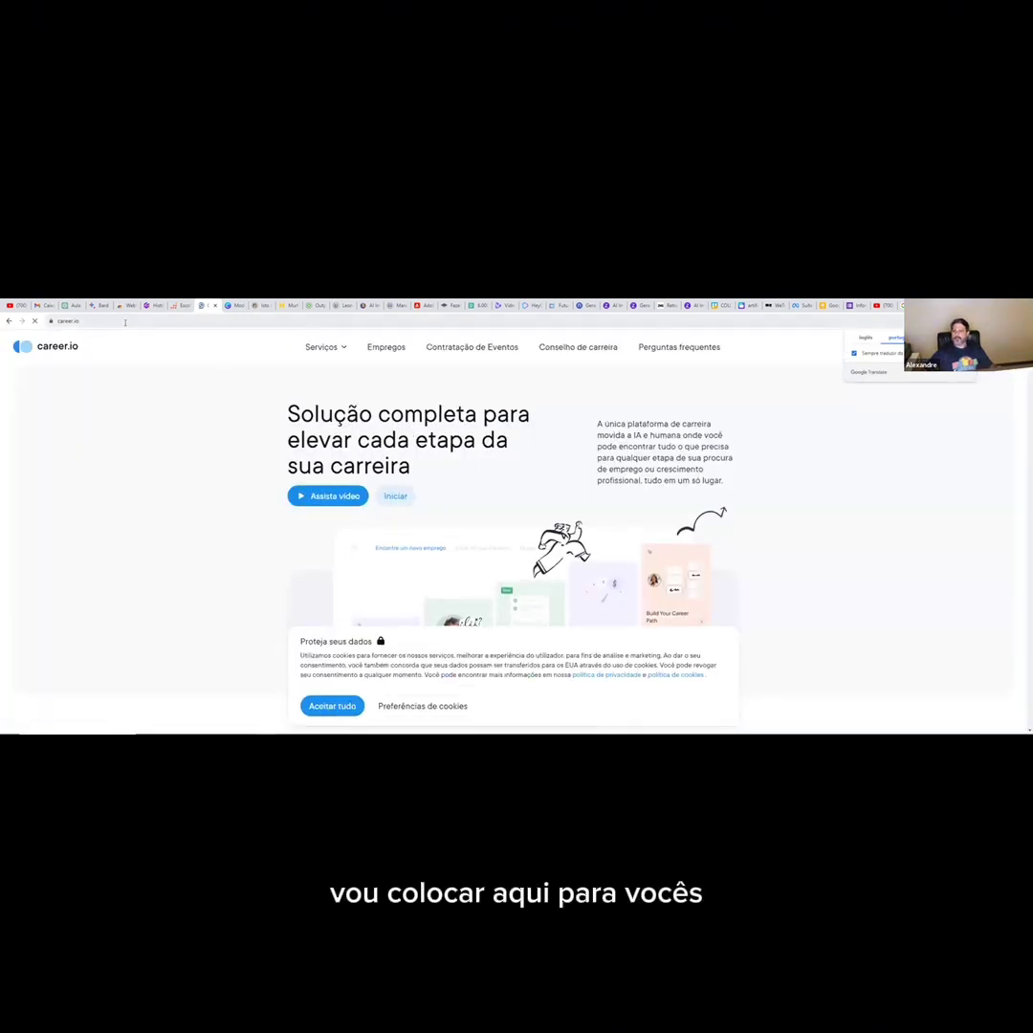
click(143, 320)
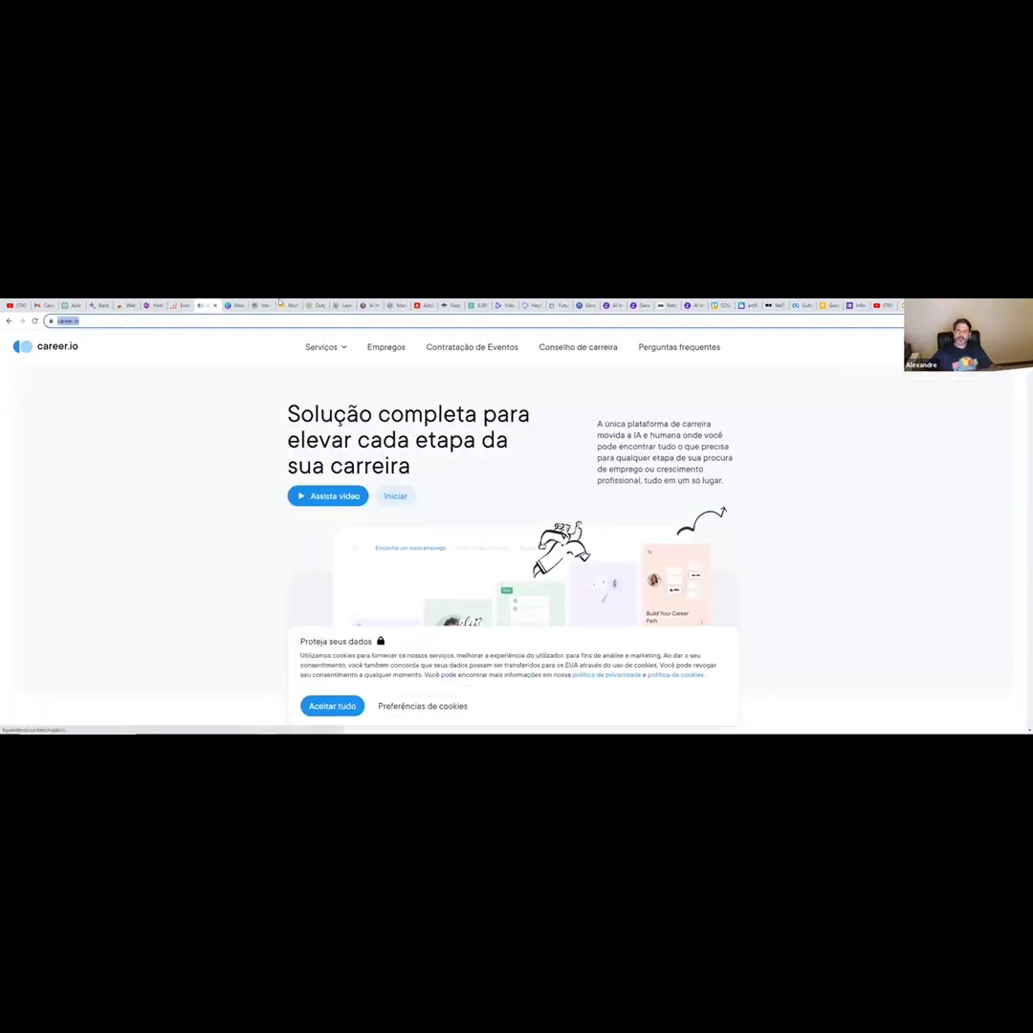
click(506, 513)
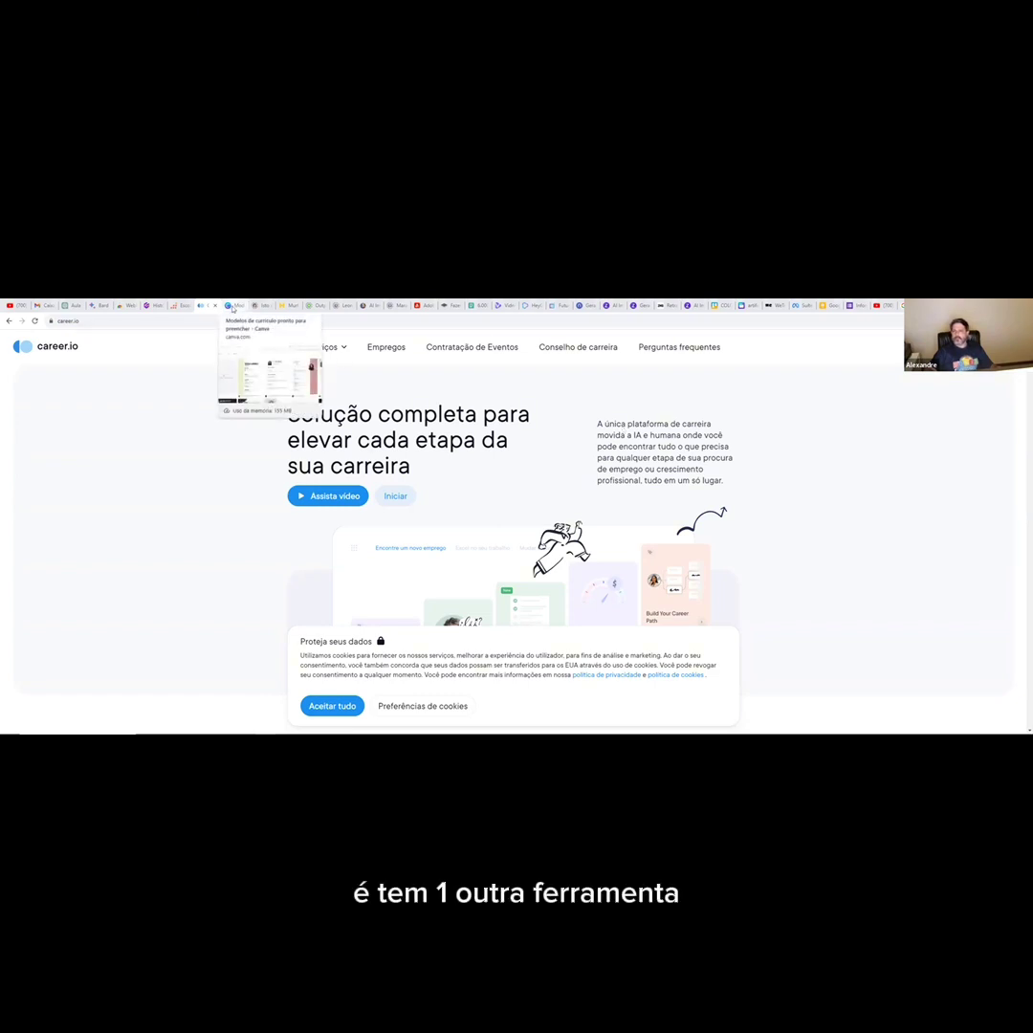
Look over the LiveCareer résumé template page and the career.io home page.
click(256, 310)
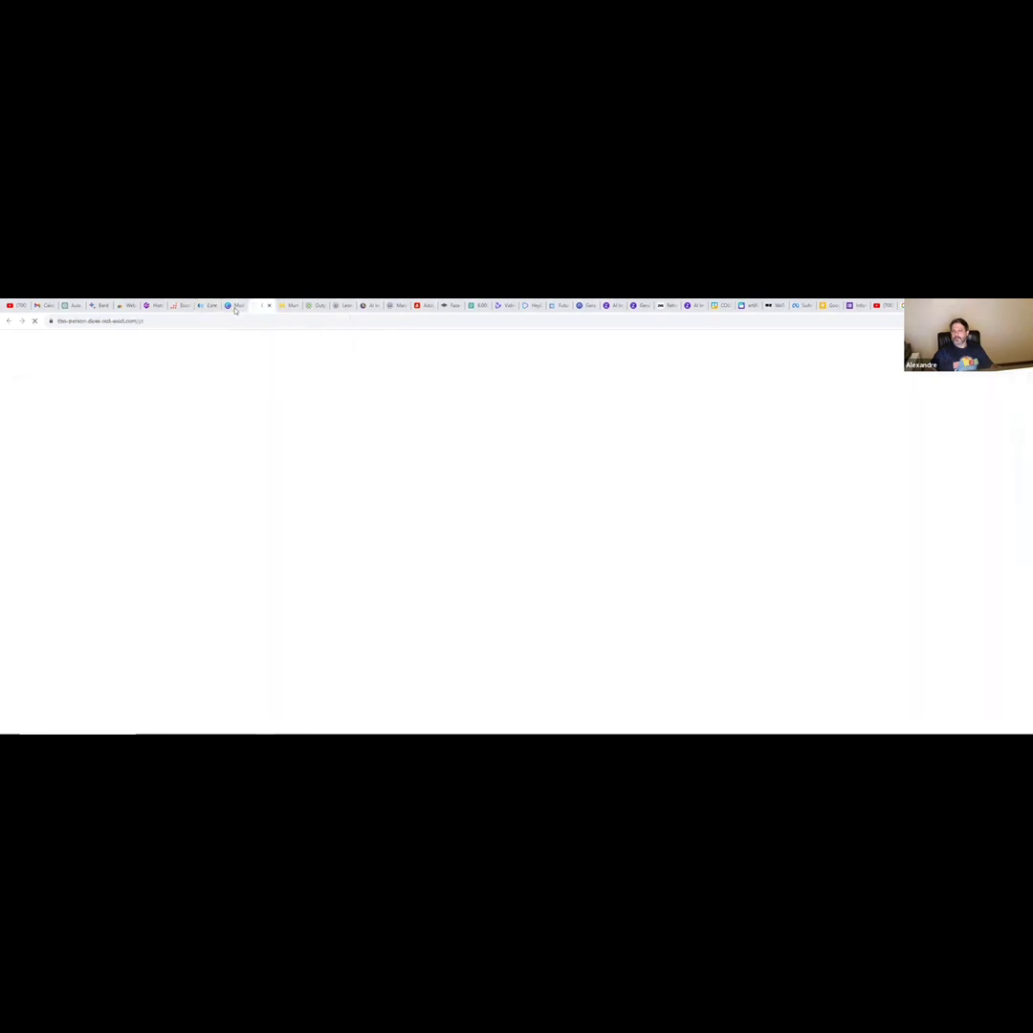
click(235, 307)
click(205, 307)
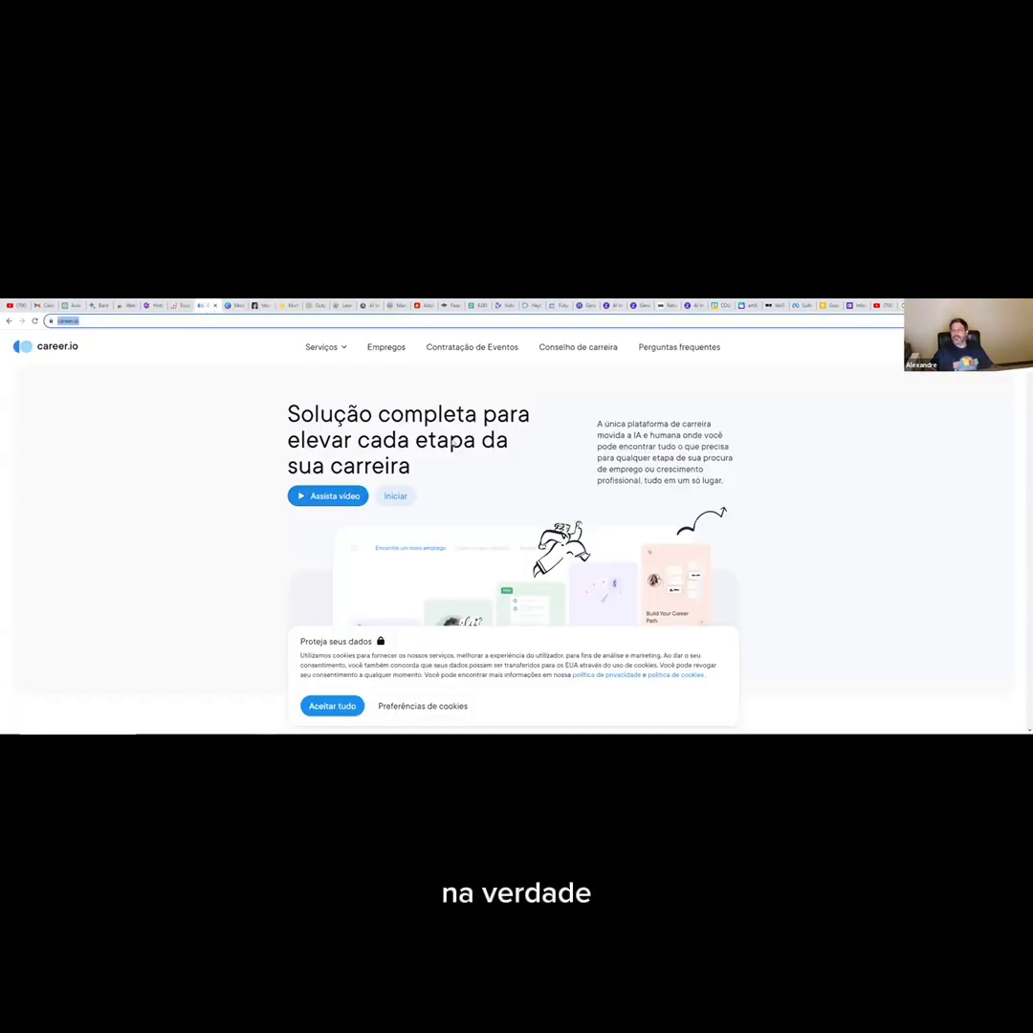
click(184, 306)
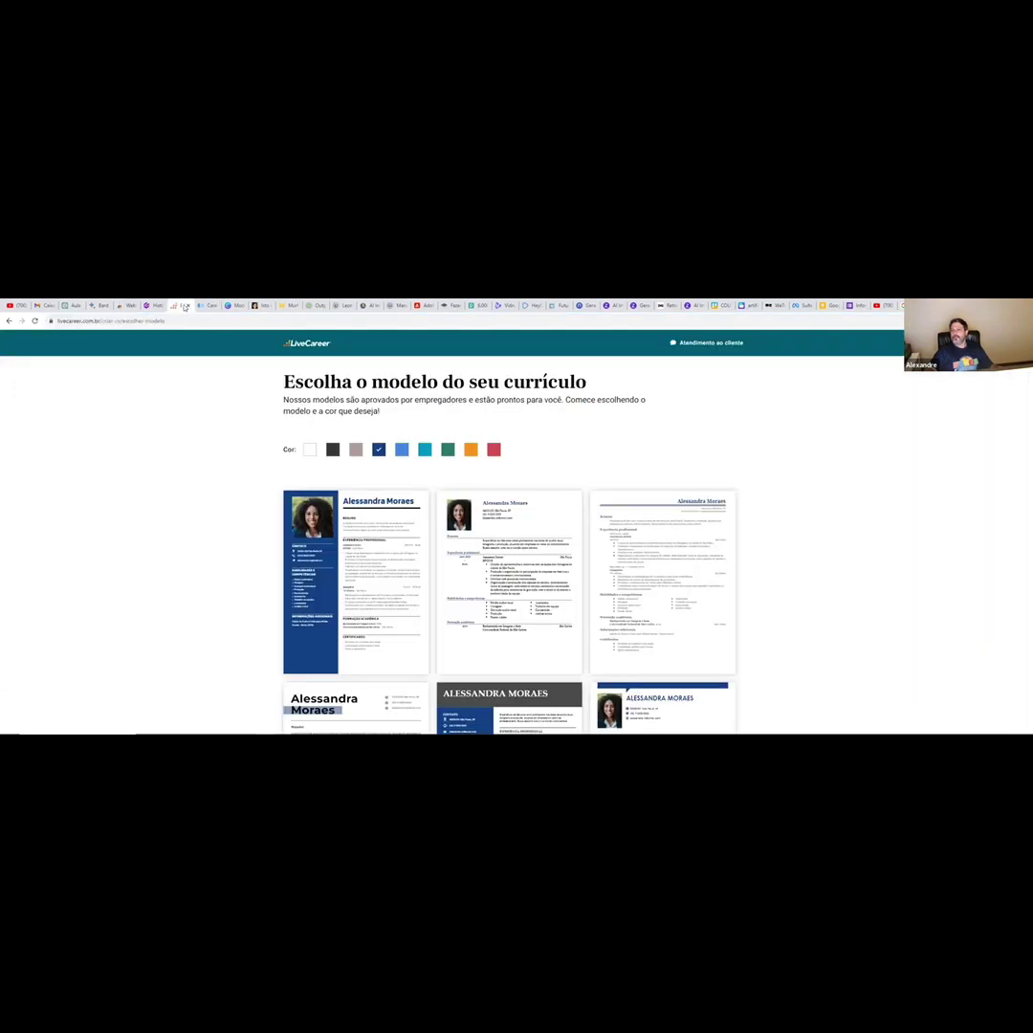
click(204, 306)
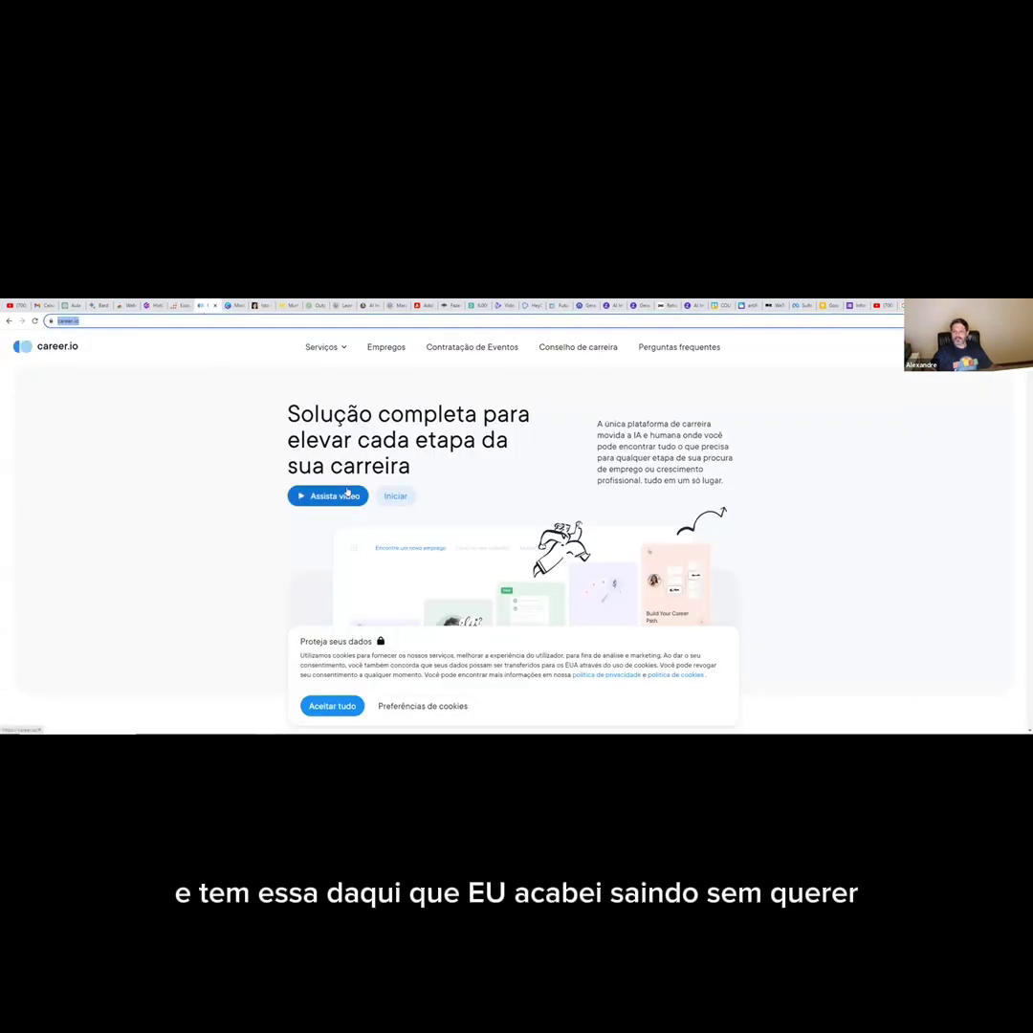
scroll(207, 453, down, 1)
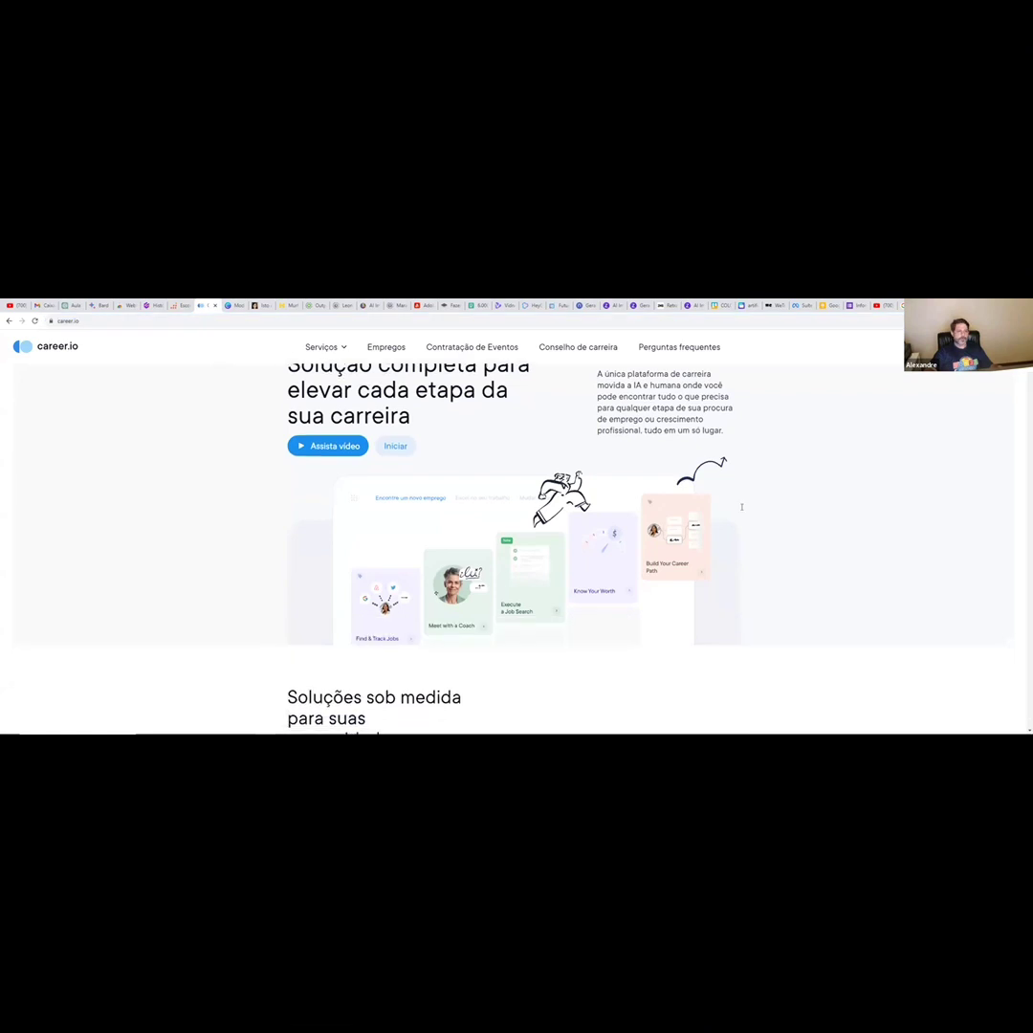
scroll(740, 504, down, 4)
scroll(843, 443, up, 4)
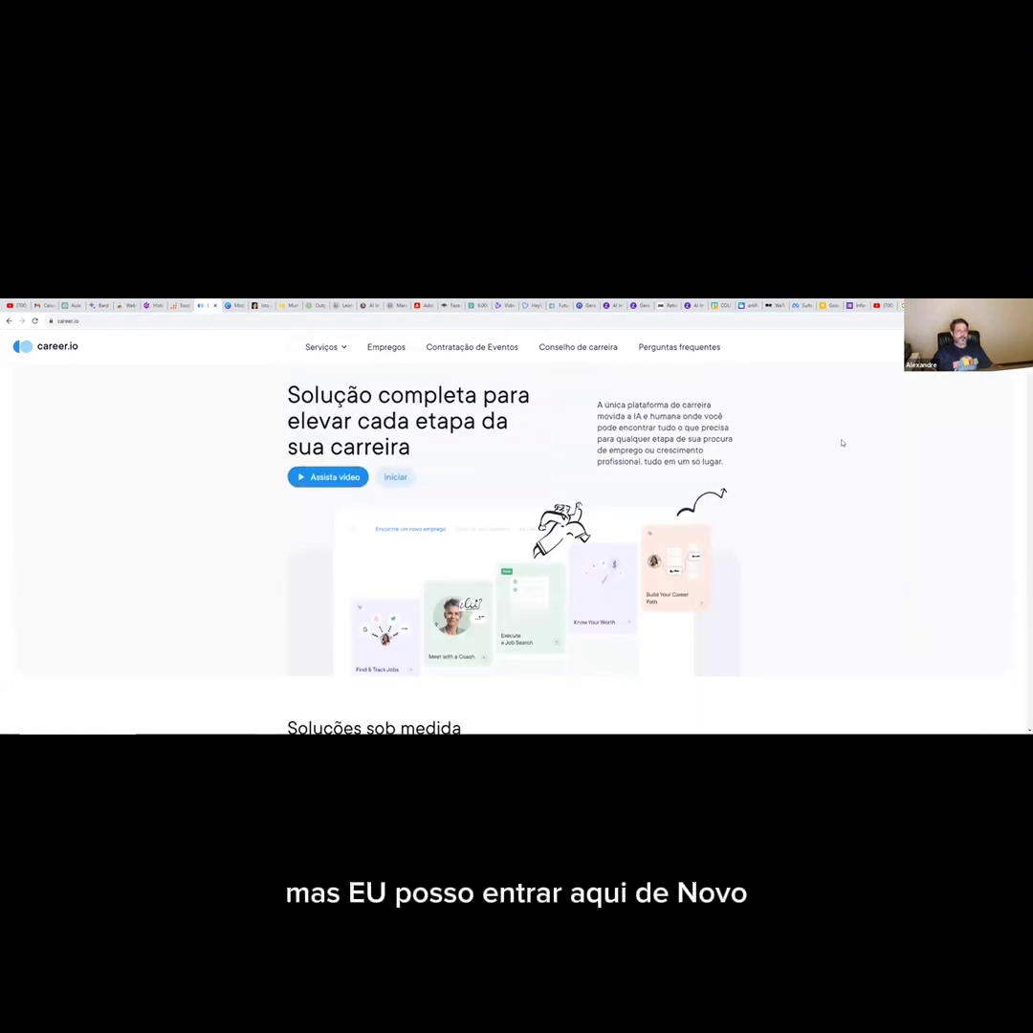
Enter the career.io dashboard, dismiss the welcome message and review the saved résumé documents and job search services.
click(395, 490)
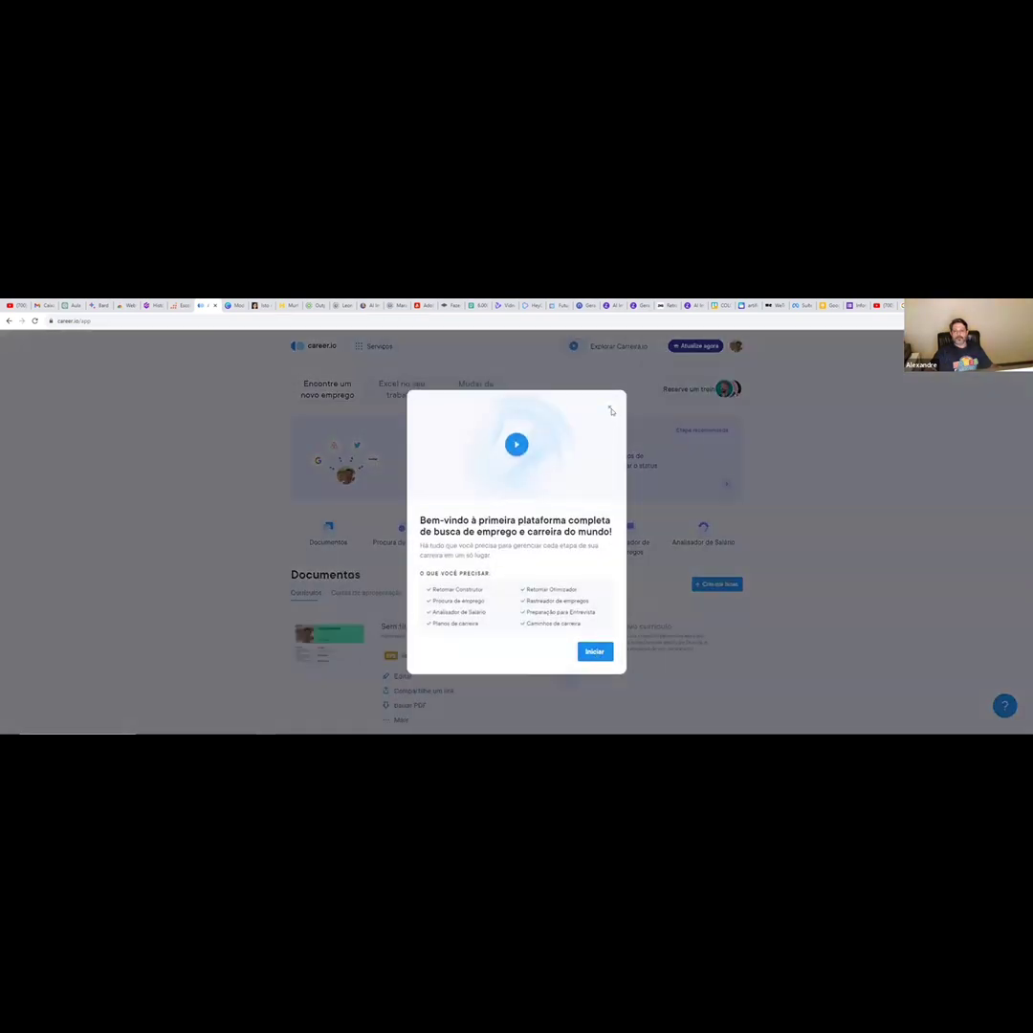
click(609, 405)
scroll(506, 568, down, 3)
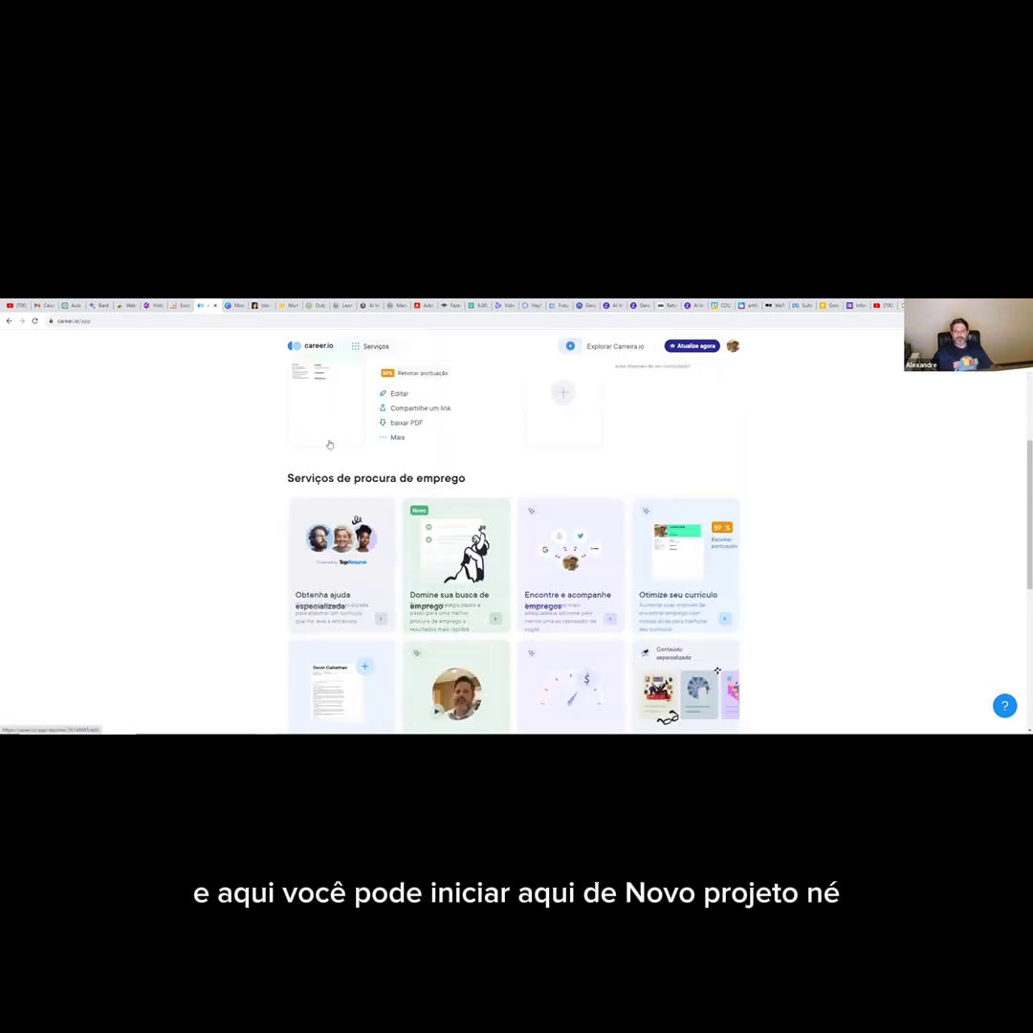
scroll(470, 595, up, 2)
scroll(470, 594, down, 3)
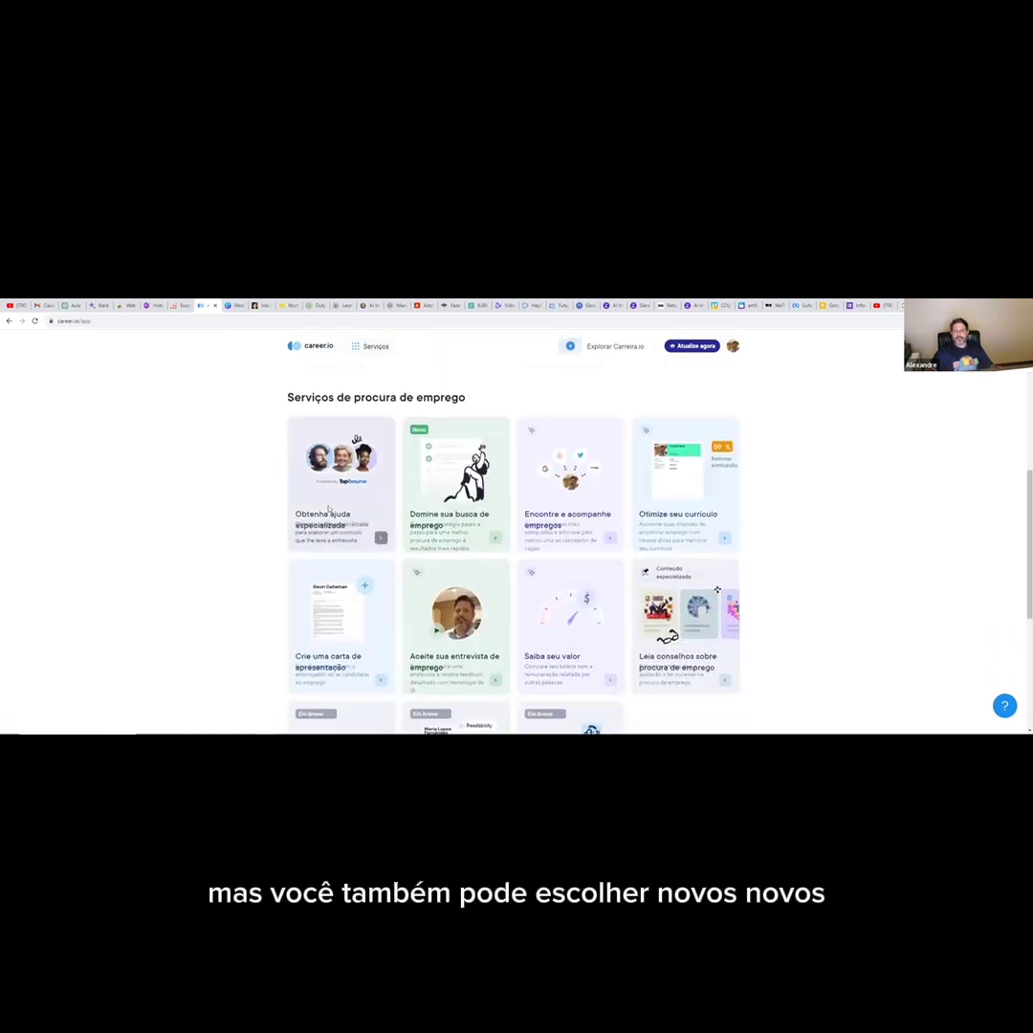
scroll(347, 540, up, 4)
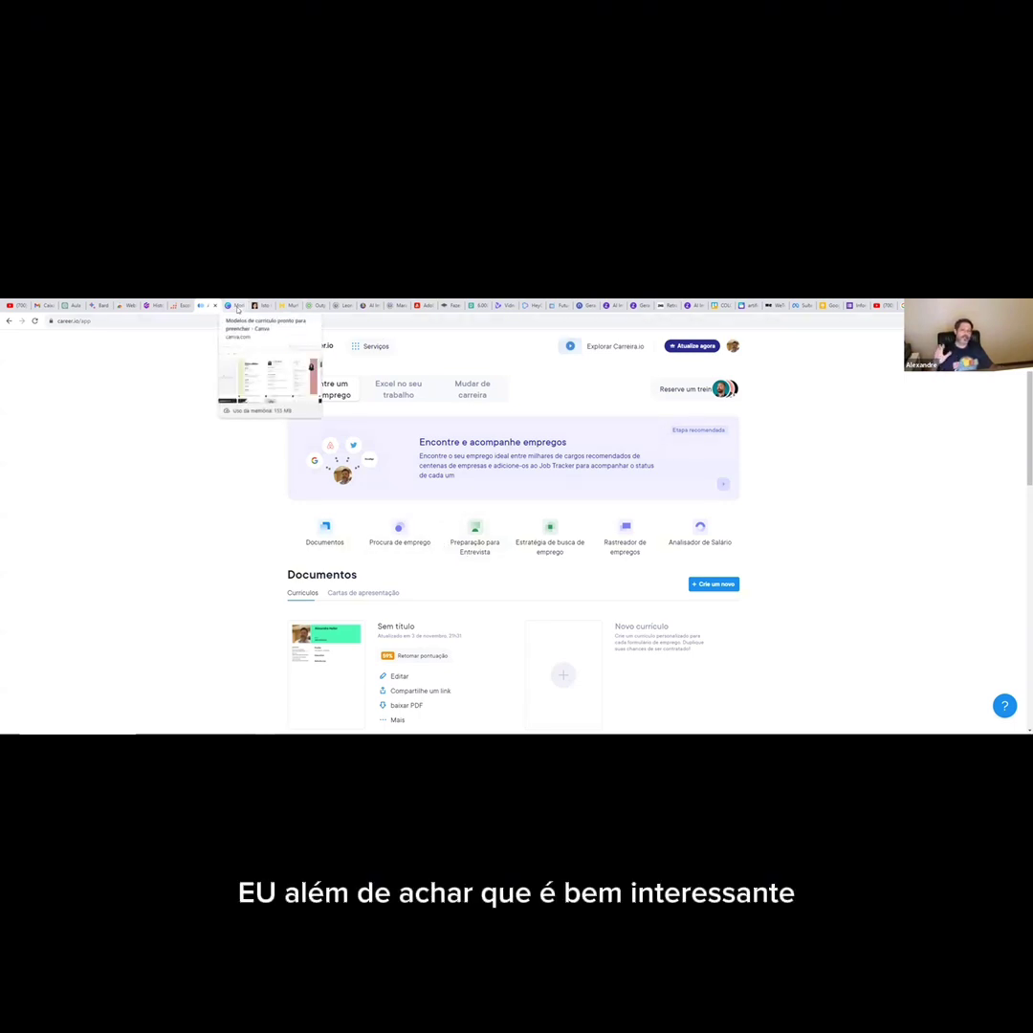
Switch to Canva and open the "Currículo Simples para Vendedor sem foto Branco" résumé template for customization.
click(237, 306)
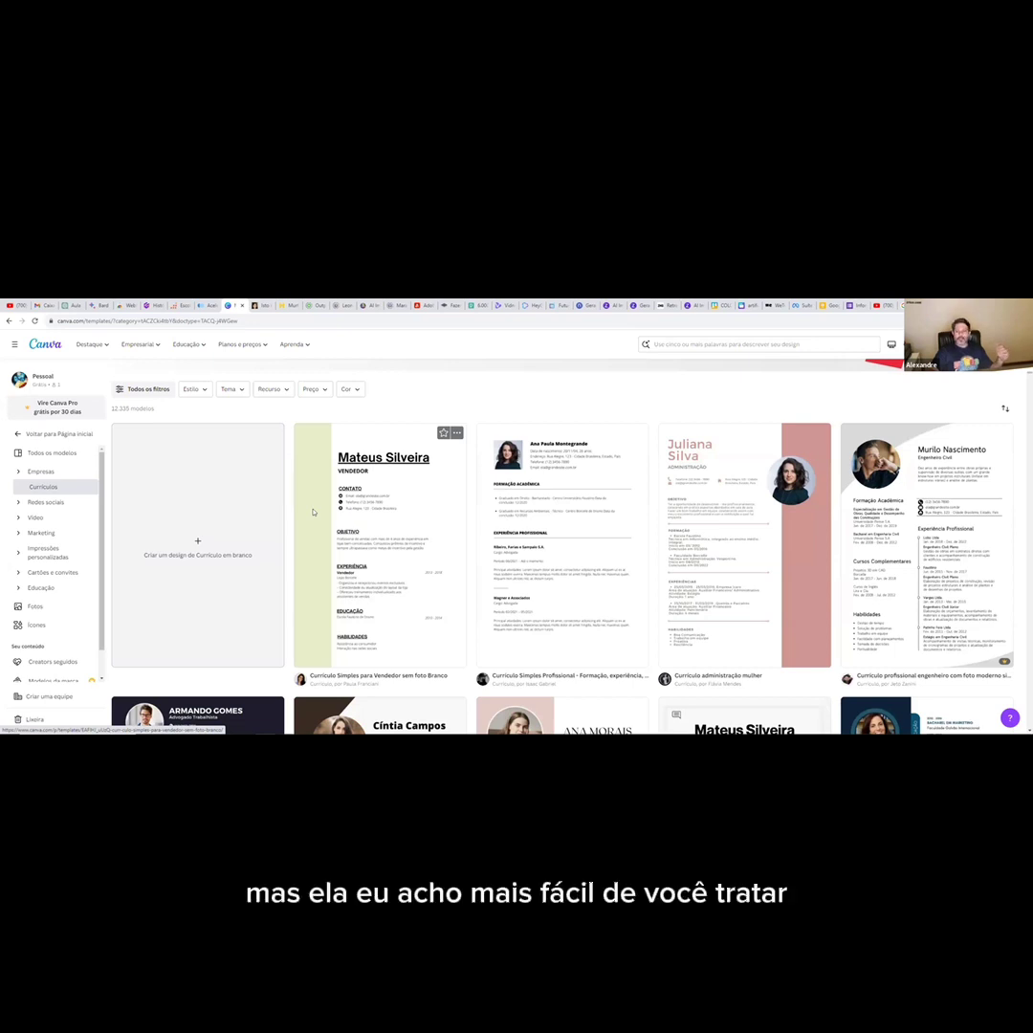
click(313, 512)
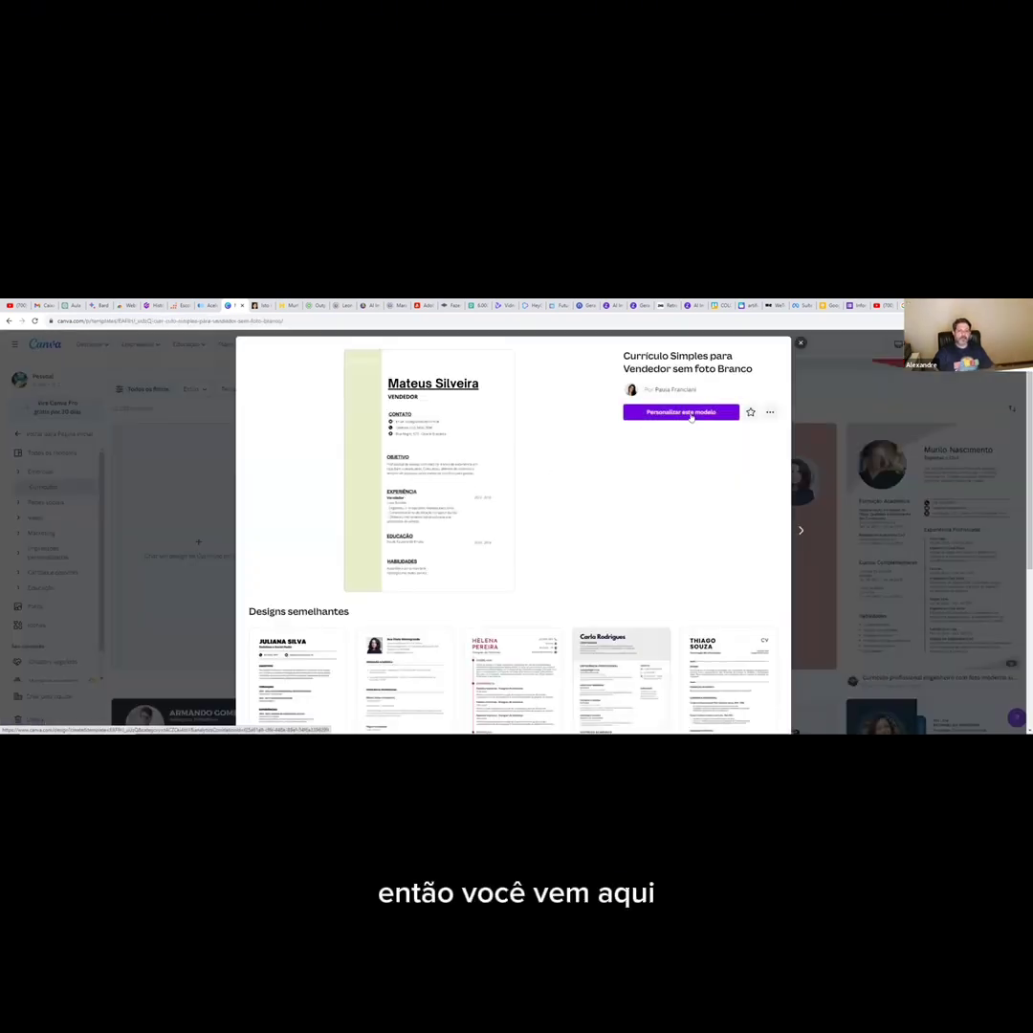
click(690, 413)
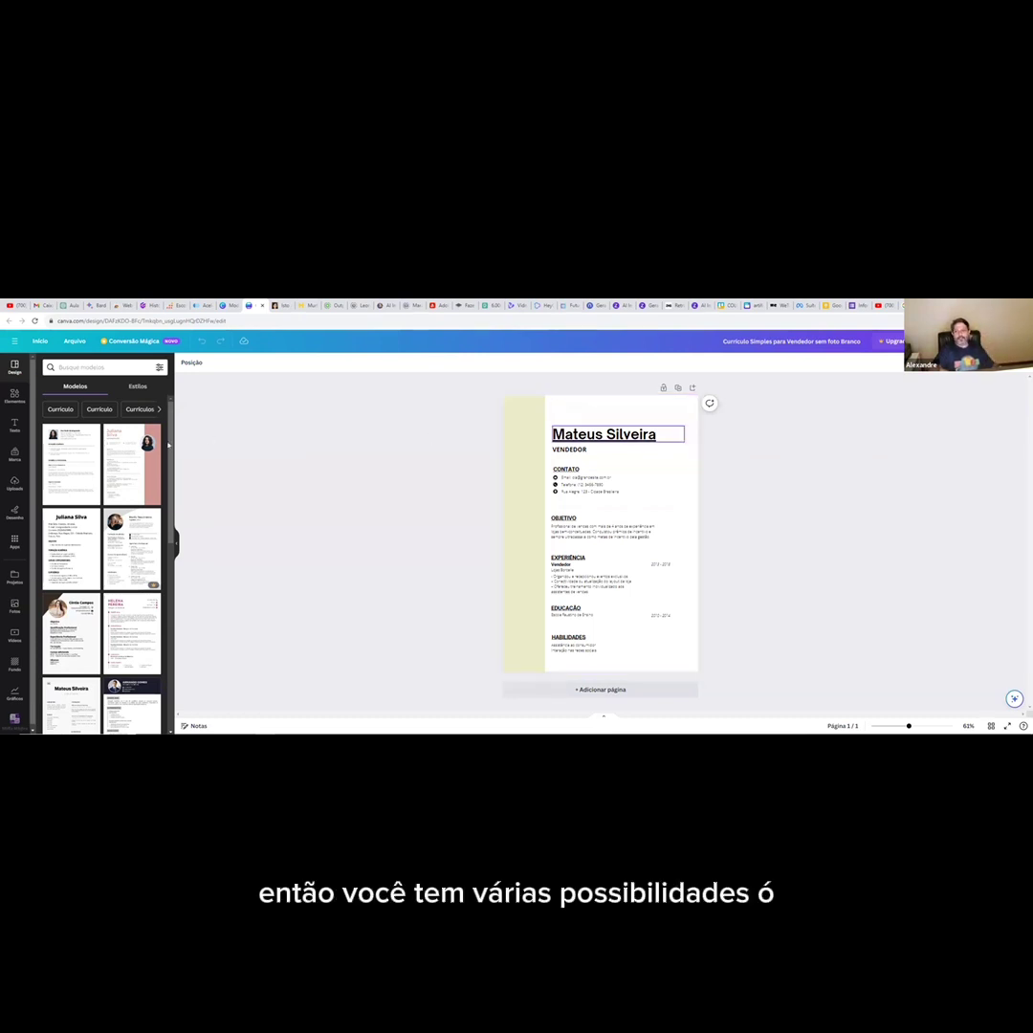
Apply the "Currículo administração mulher" template to the résumé page and select its portrait photo.
click(145, 470)
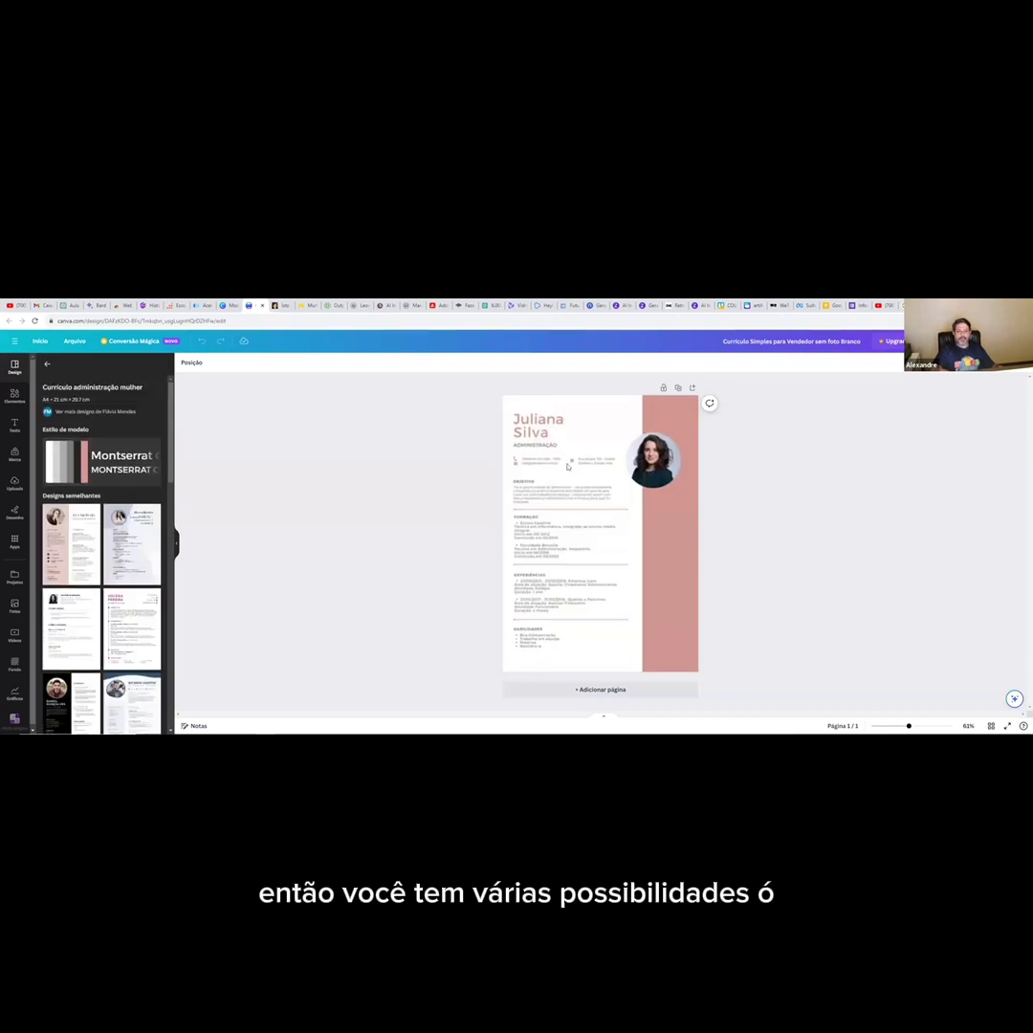
click(566, 499)
click(665, 467)
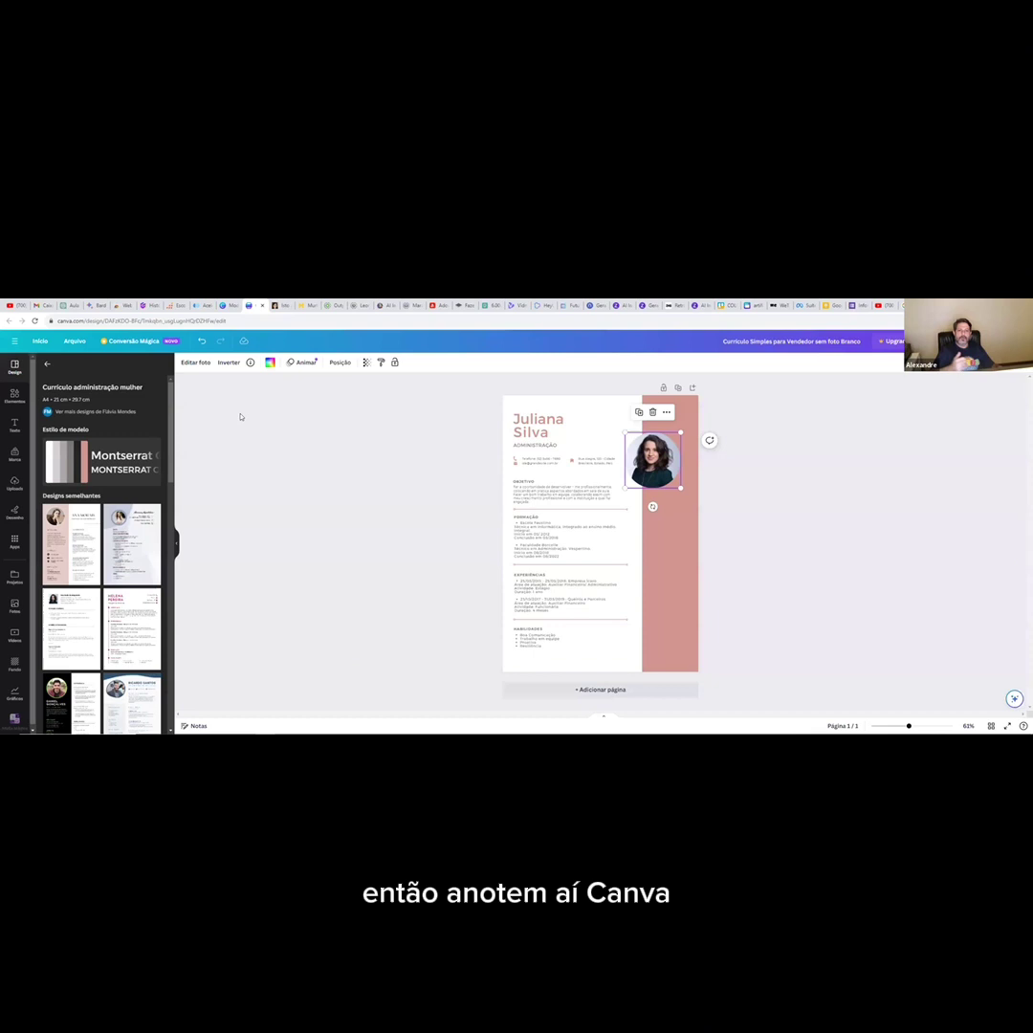
drag(84, 320, 54, 323)
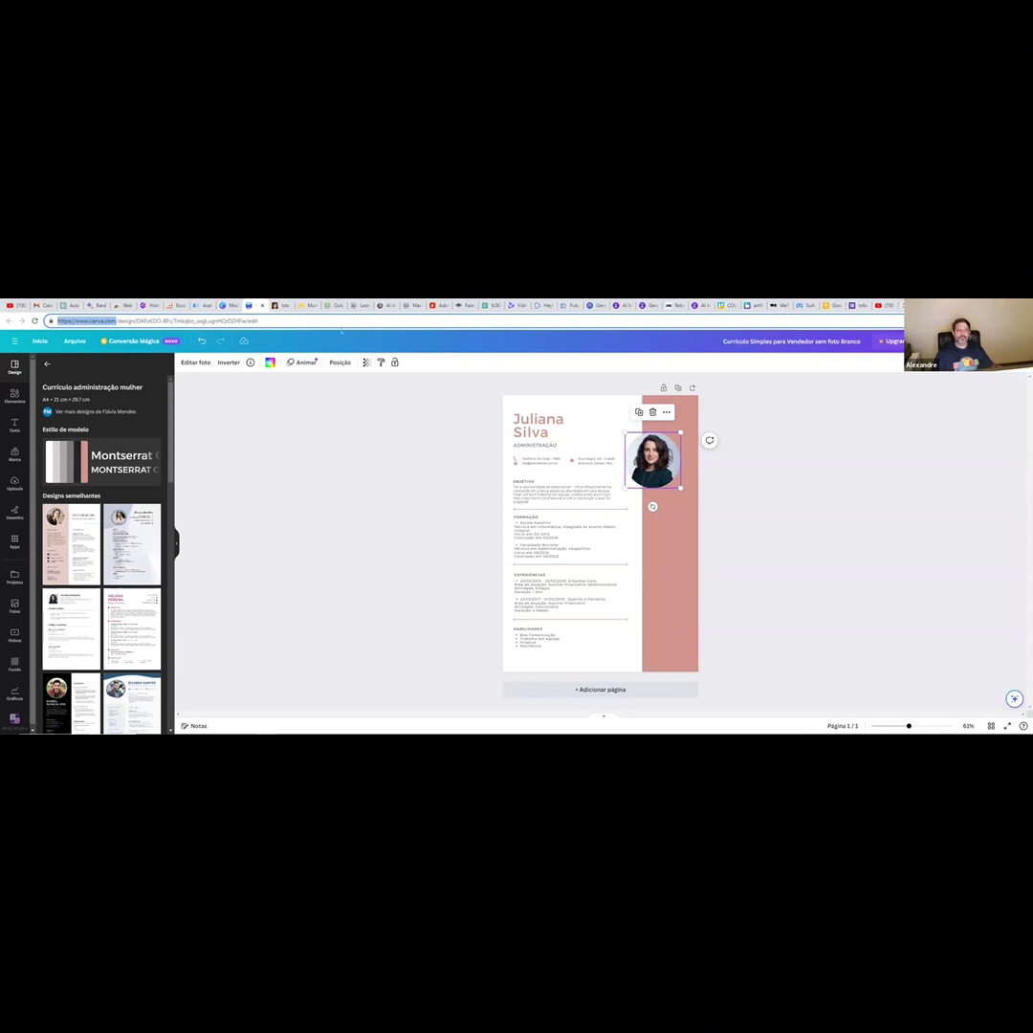
click(428, 323)
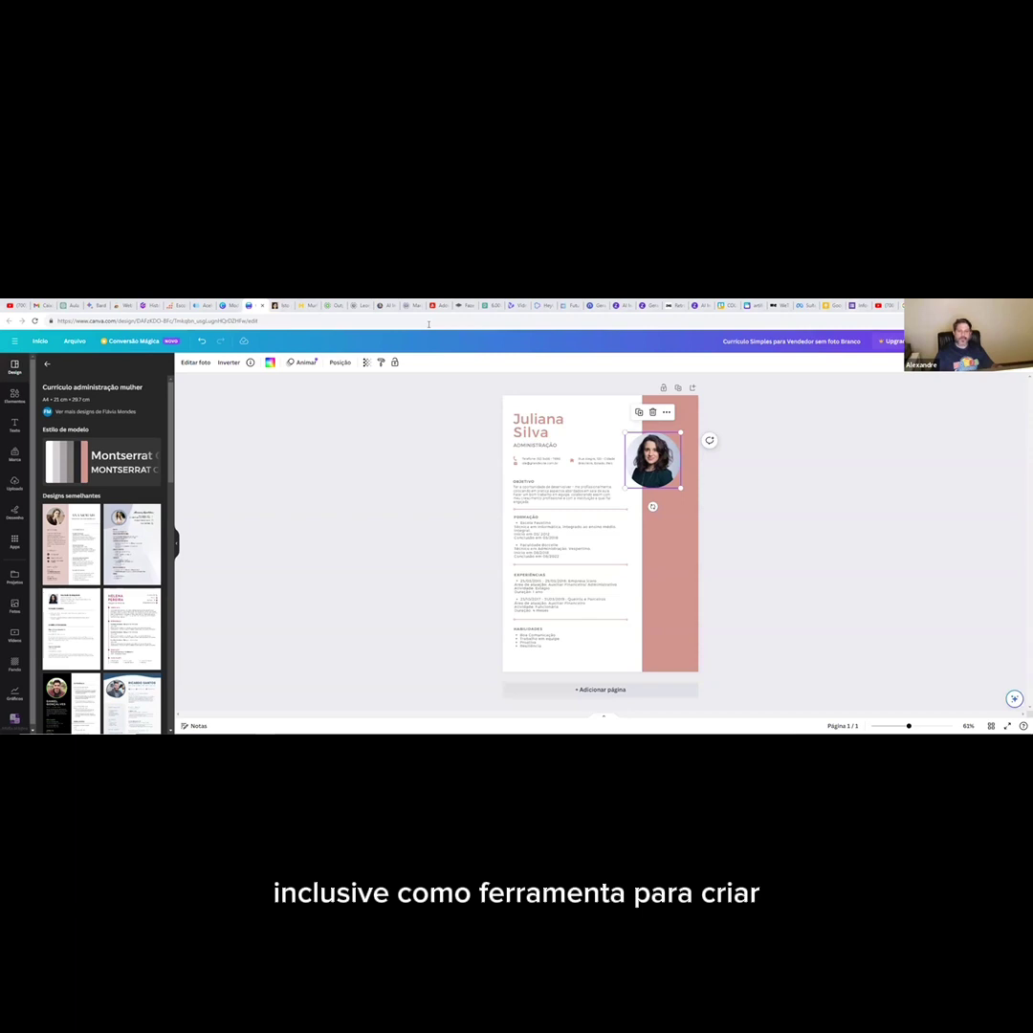
click(376, 493)
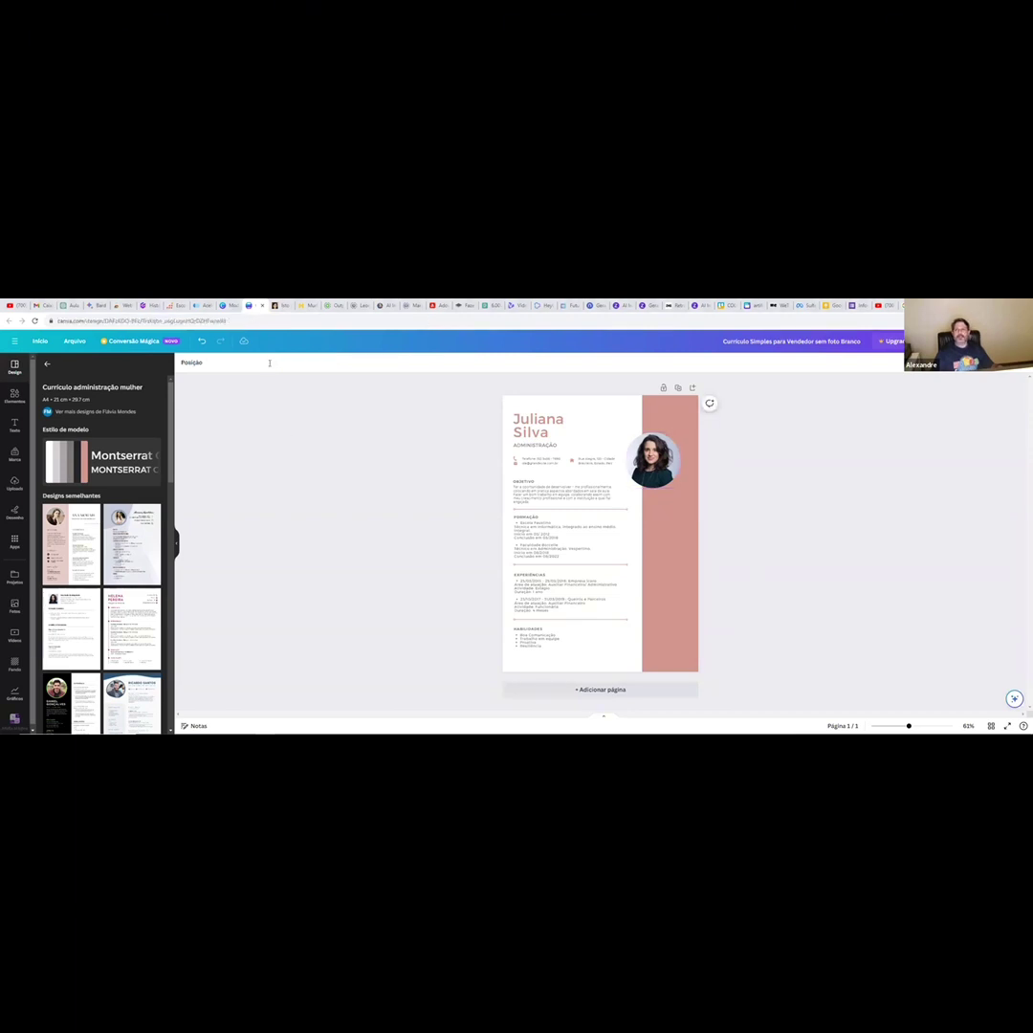
Return to the Canva home page and create a blank square Instagram post from the social media formats.
click(231, 306)
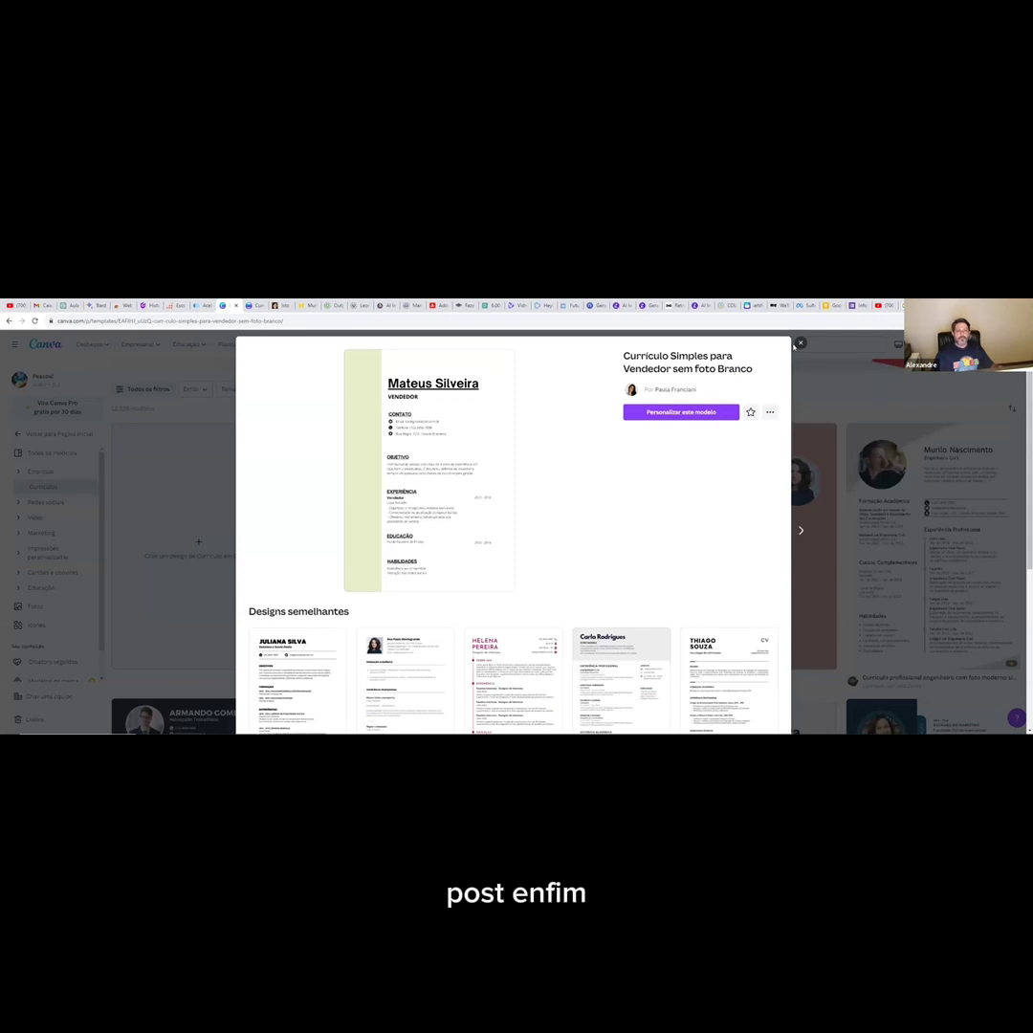
click(800, 342)
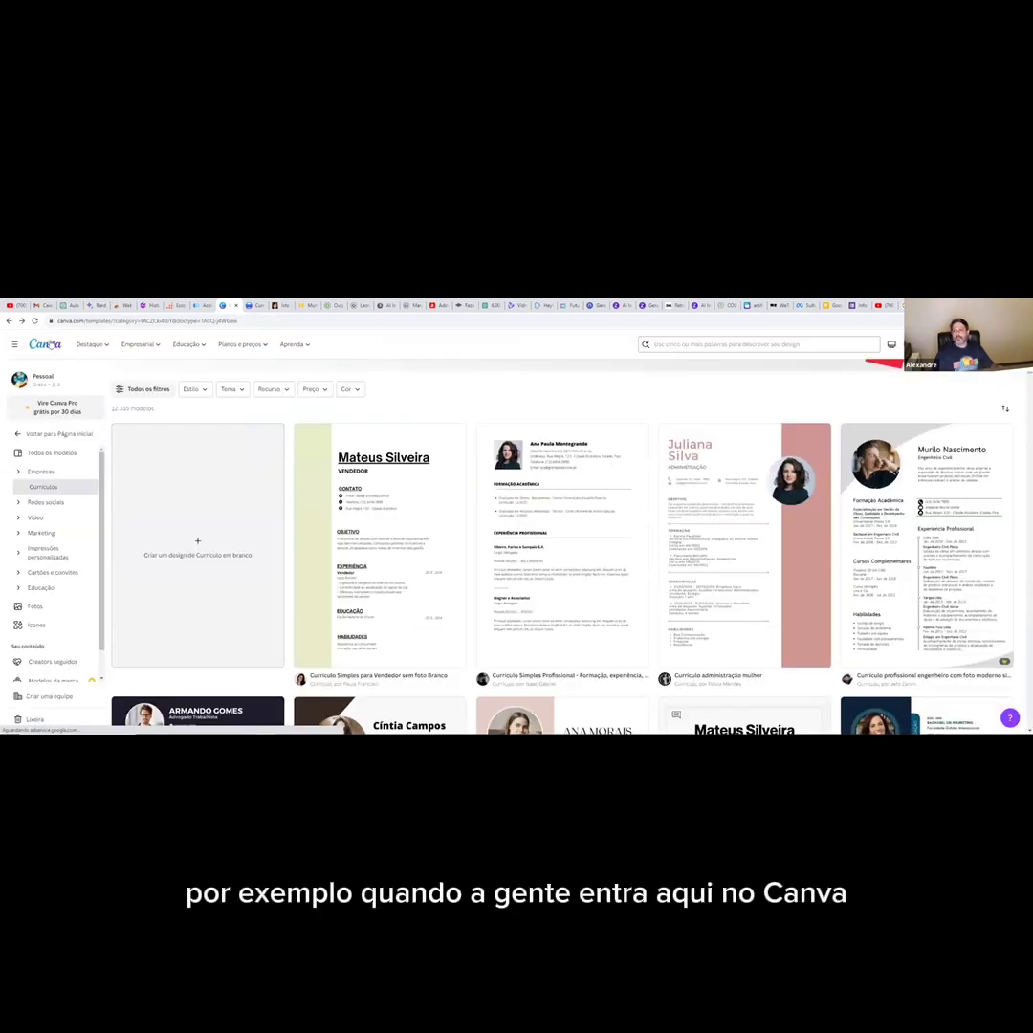
key(alt+Left)
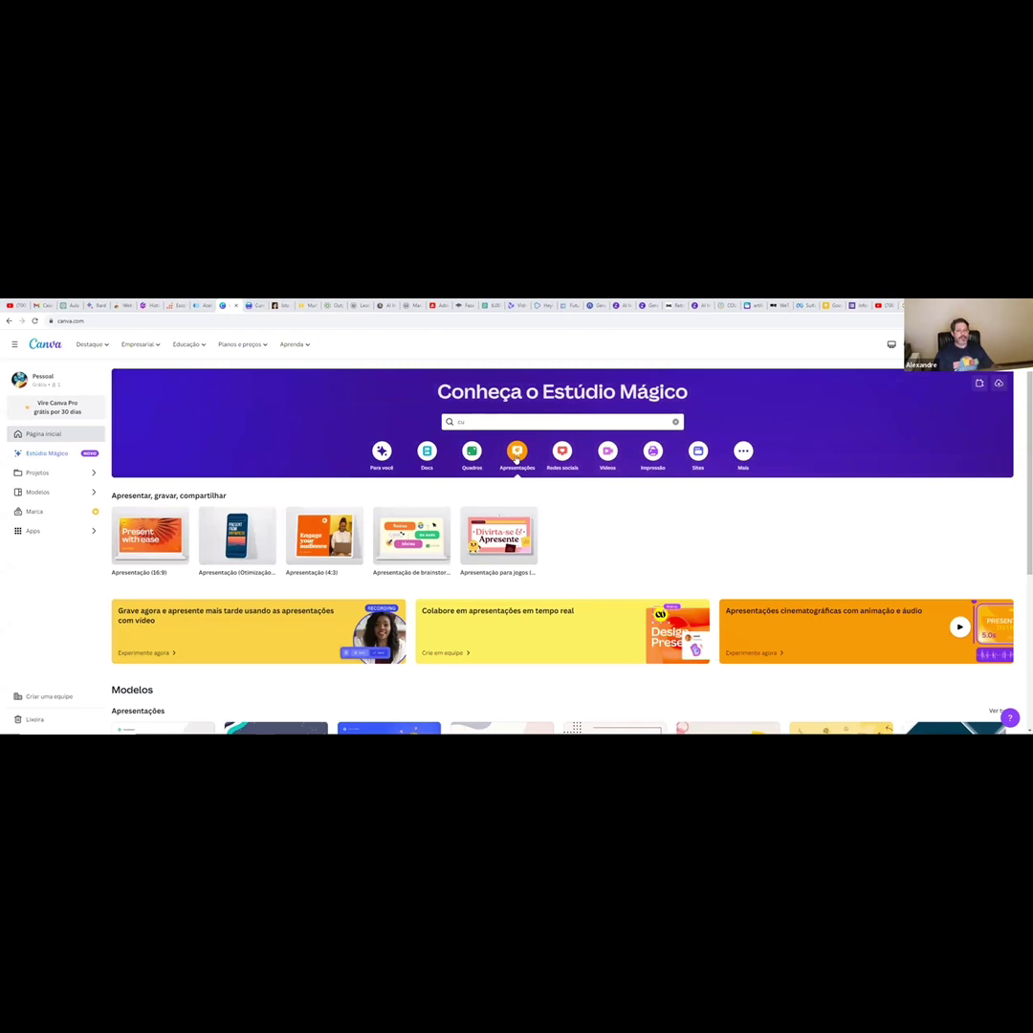
click(562, 453)
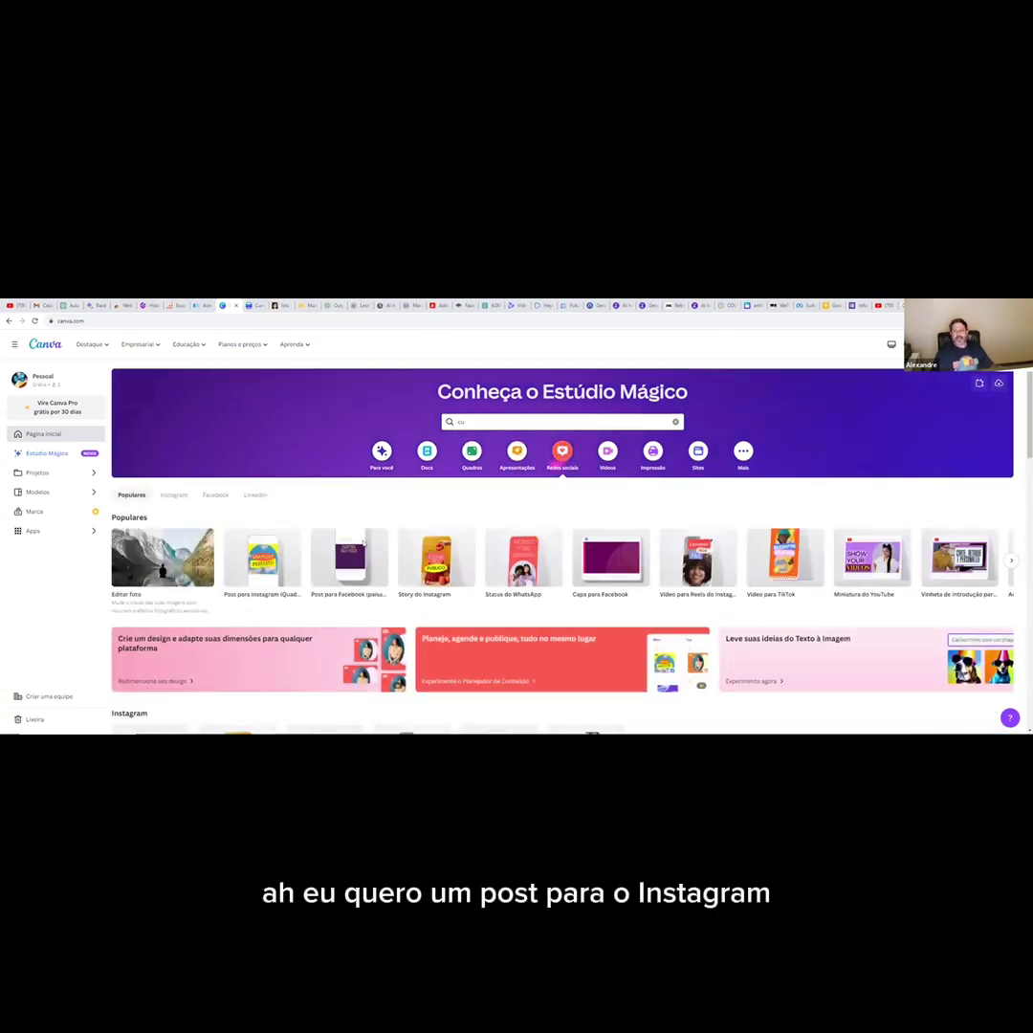
click(271, 568)
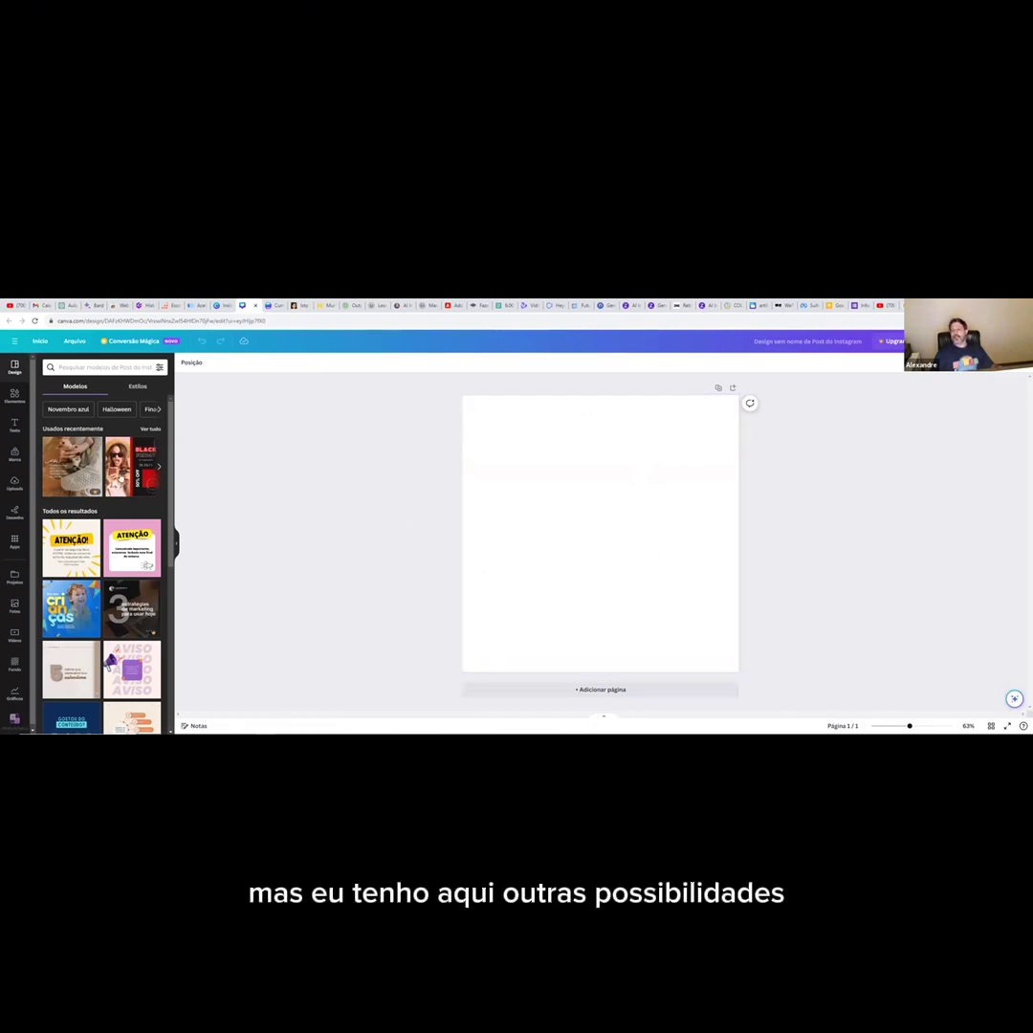
Try two Black Friday templates on the Instagram post and randomize the colour and font style of "Instagram Post Quadrado para Black Friday".
click(122, 478)
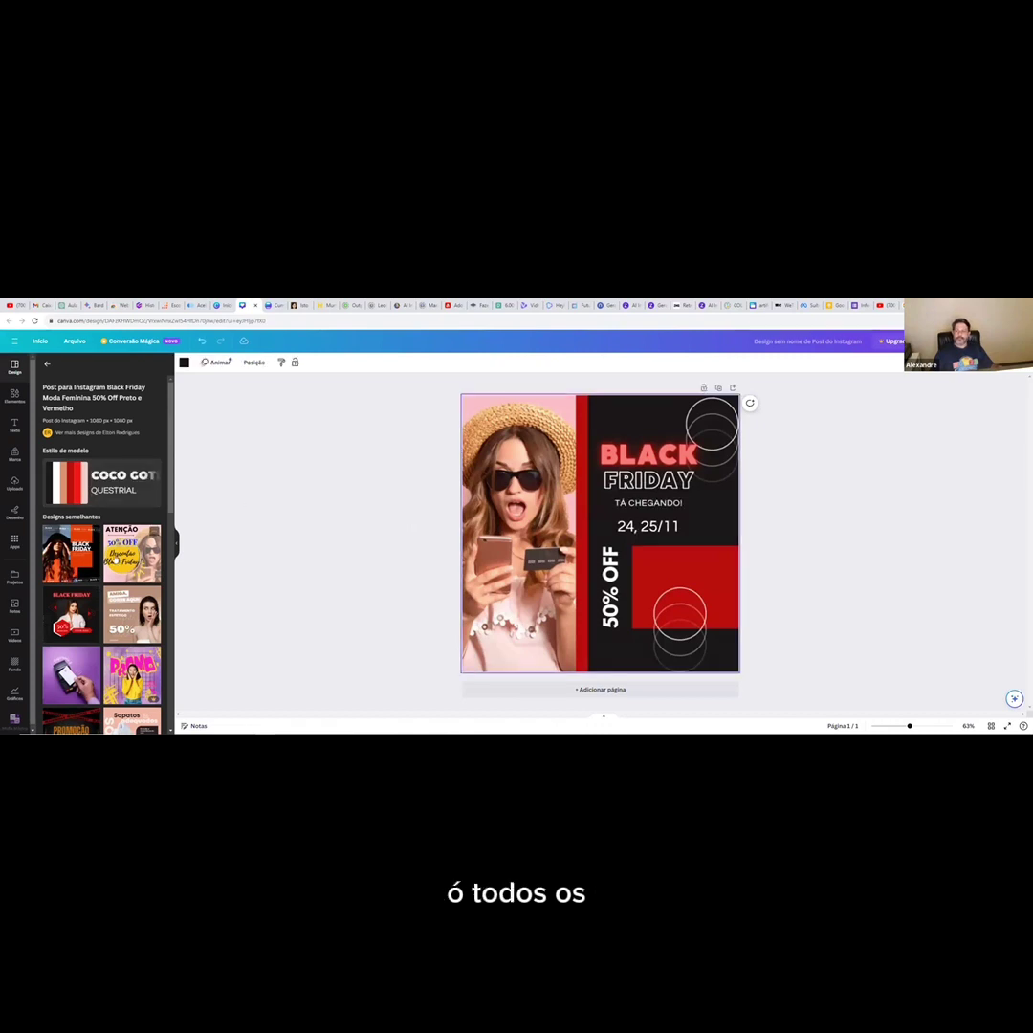
click(116, 558)
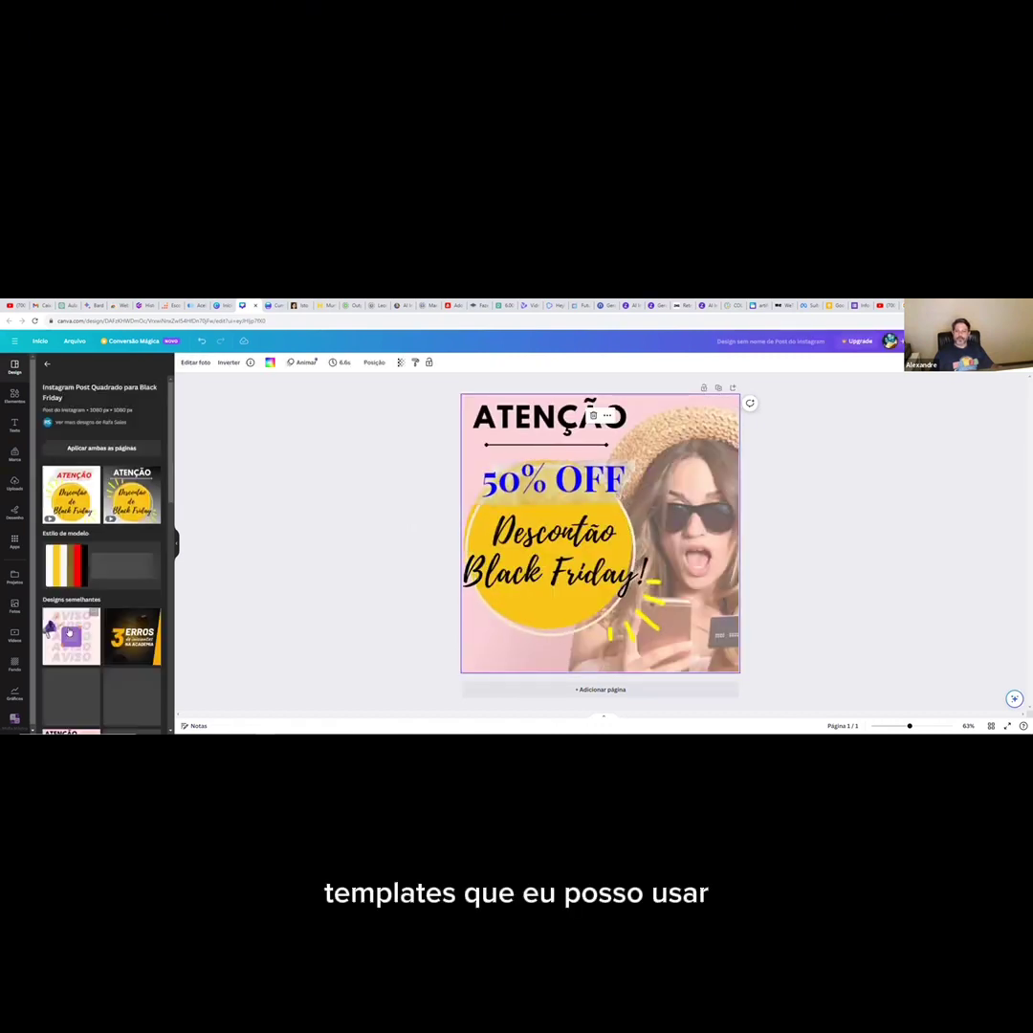
click(64, 571)
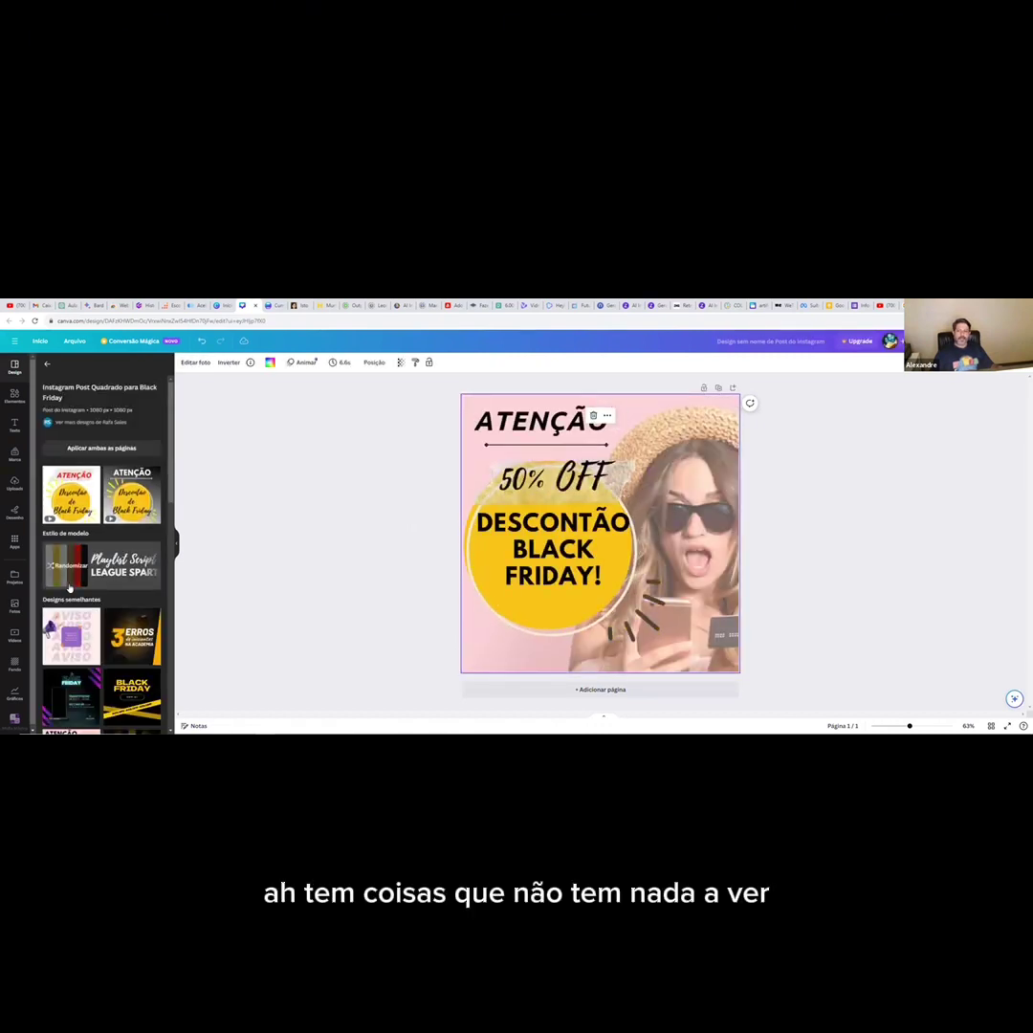
click(64, 566)
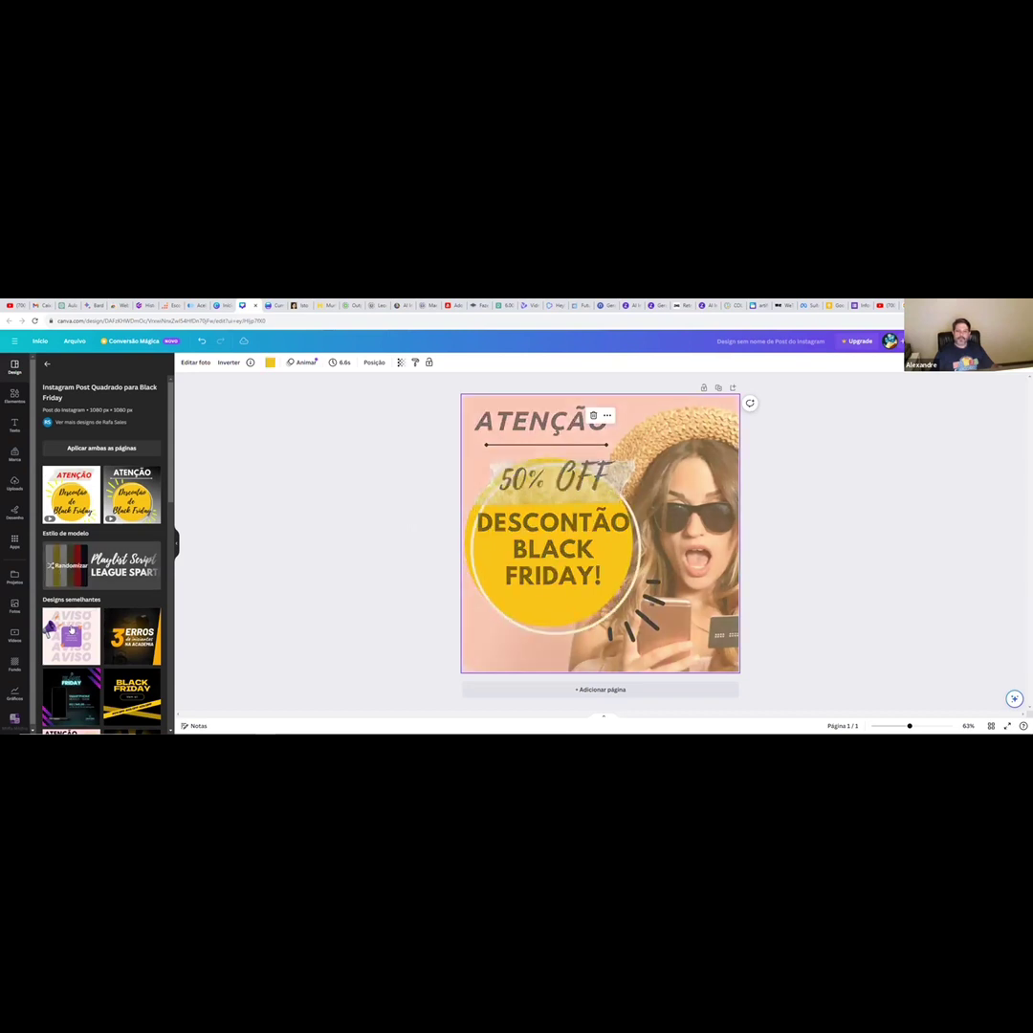
Apply the "Post do Instagram comunicado de feriado vermelho e laranja" template to the Instagram post by way of the purple "Aviso" design.
click(70, 638)
click(134, 593)
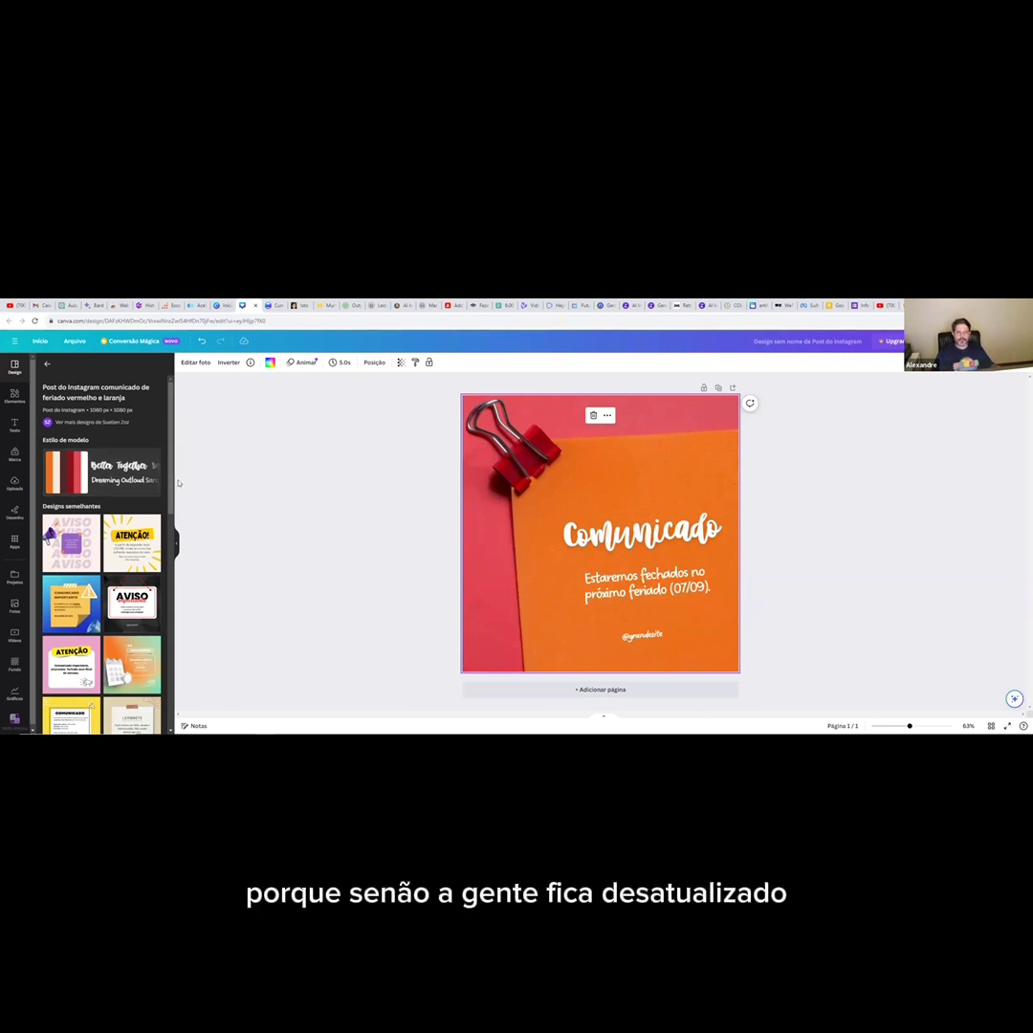
click(272, 306)
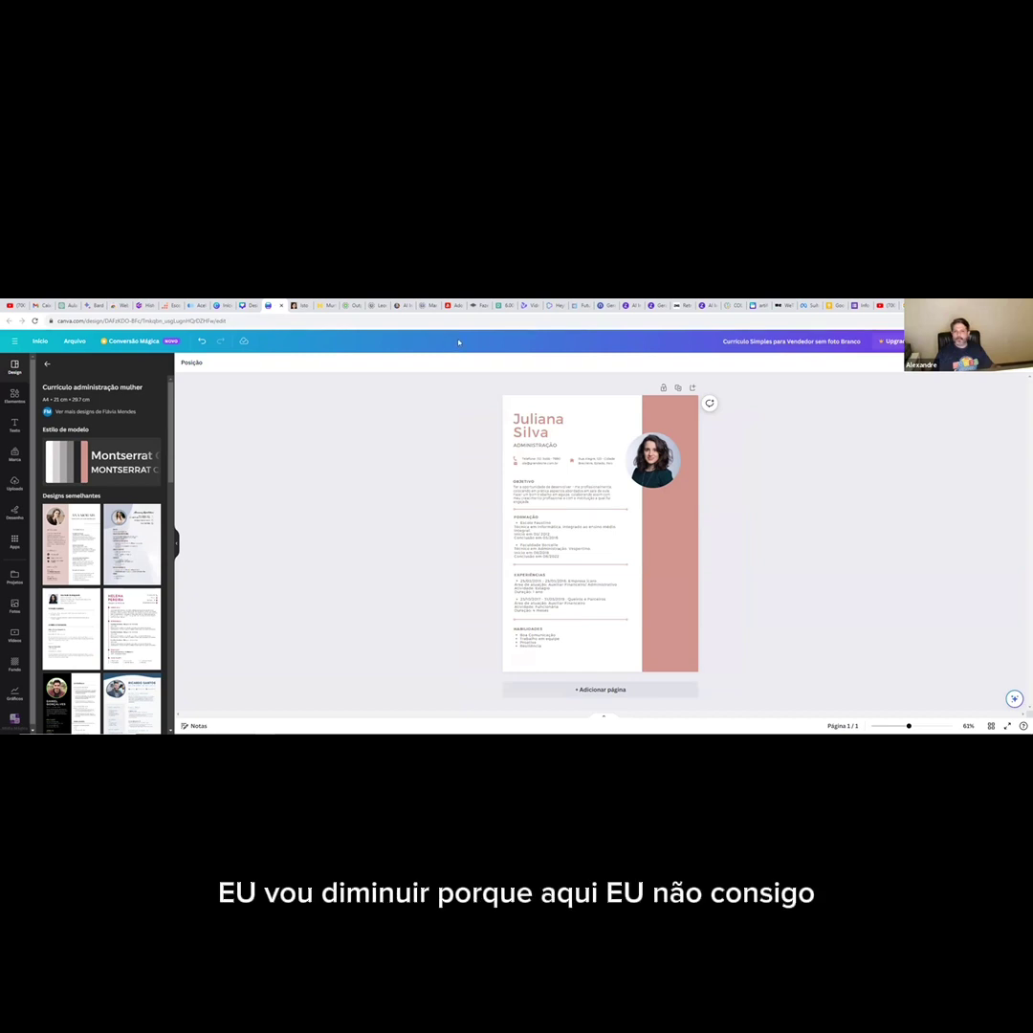
key(super+Down)
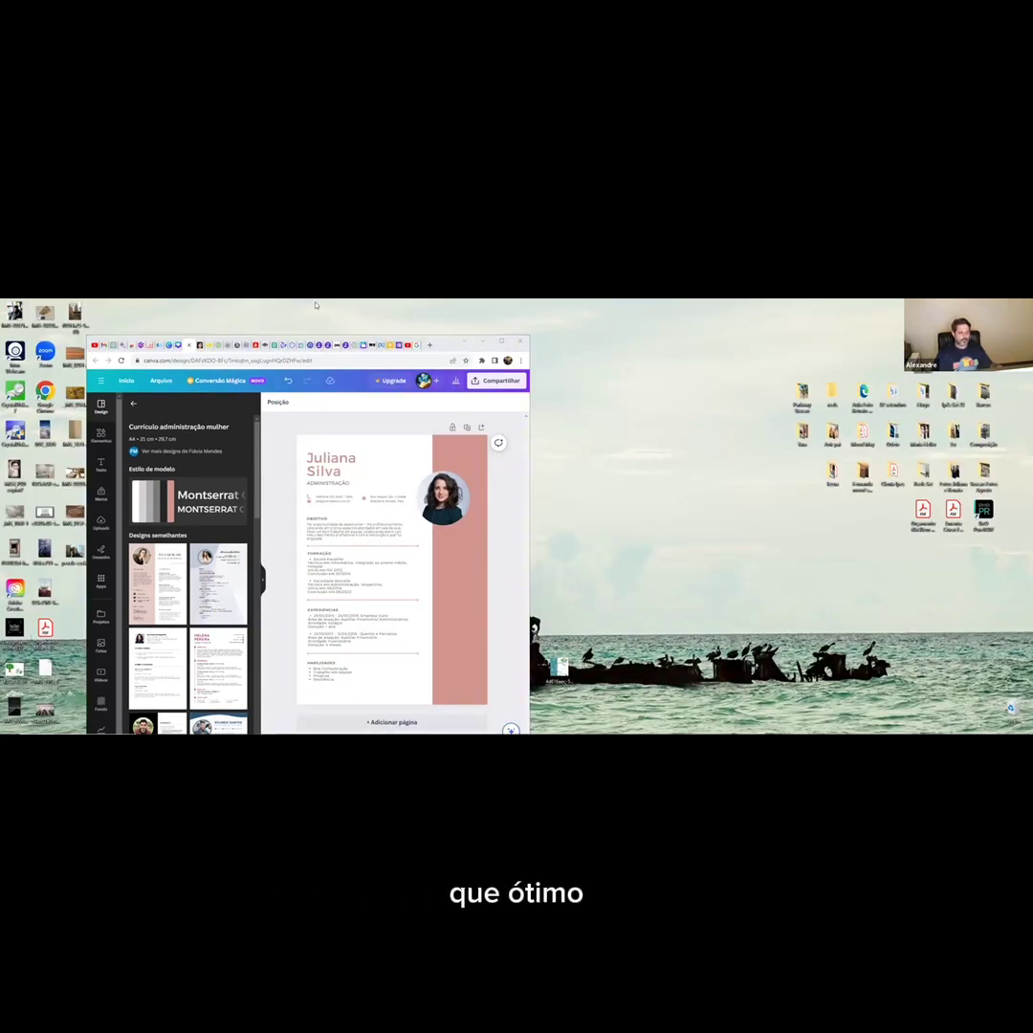
key(super+Up)
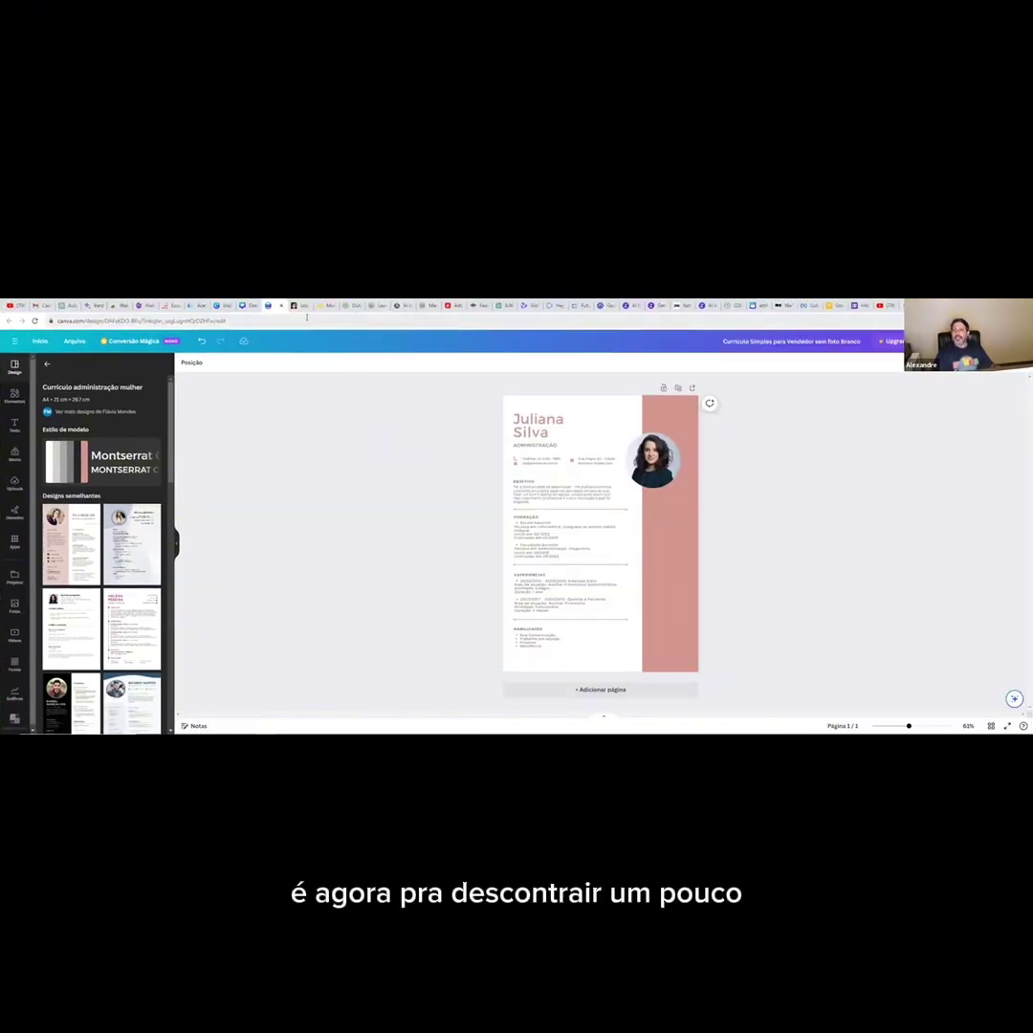
Switch to this-person-does-not-exist.com and generate a fake face with gender Masculino, age 35-50 anos and ethnicity Indiano.
mouse_move(297, 311)
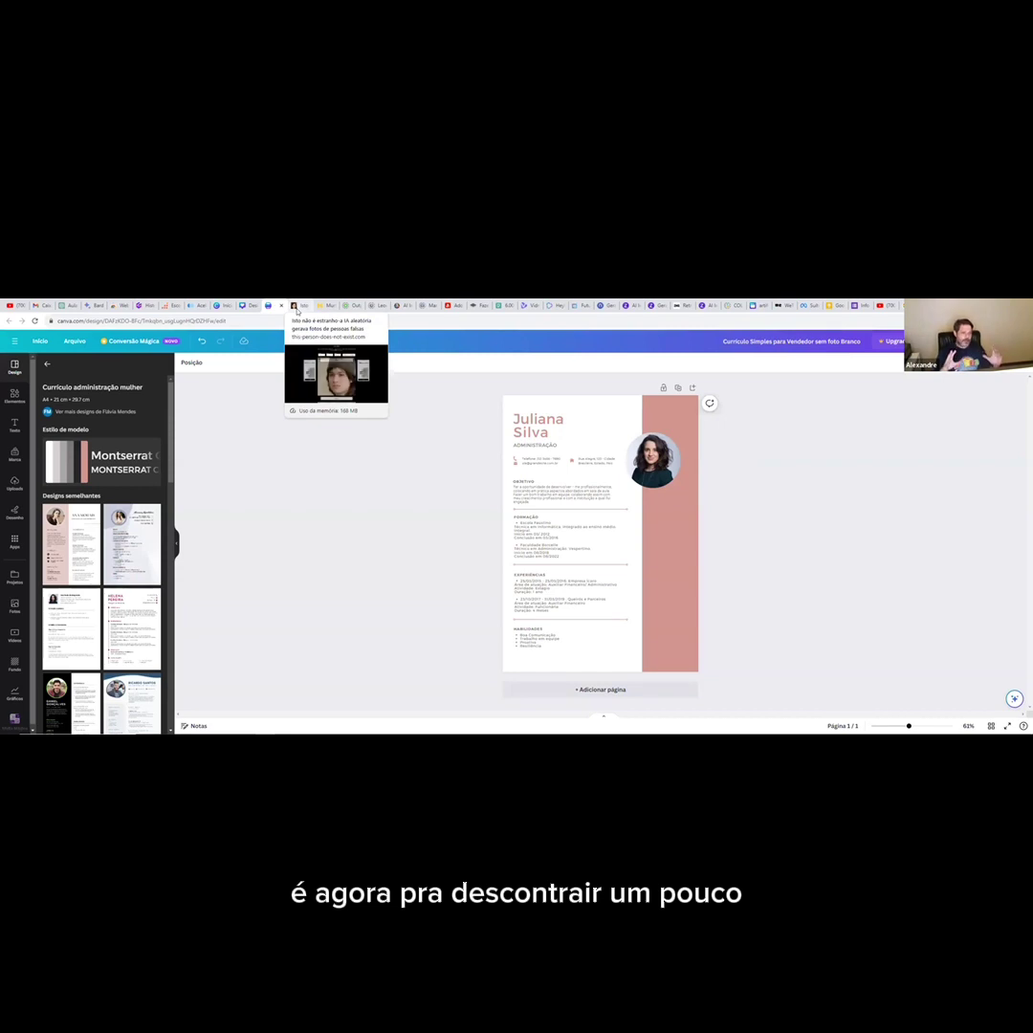
click(296, 306)
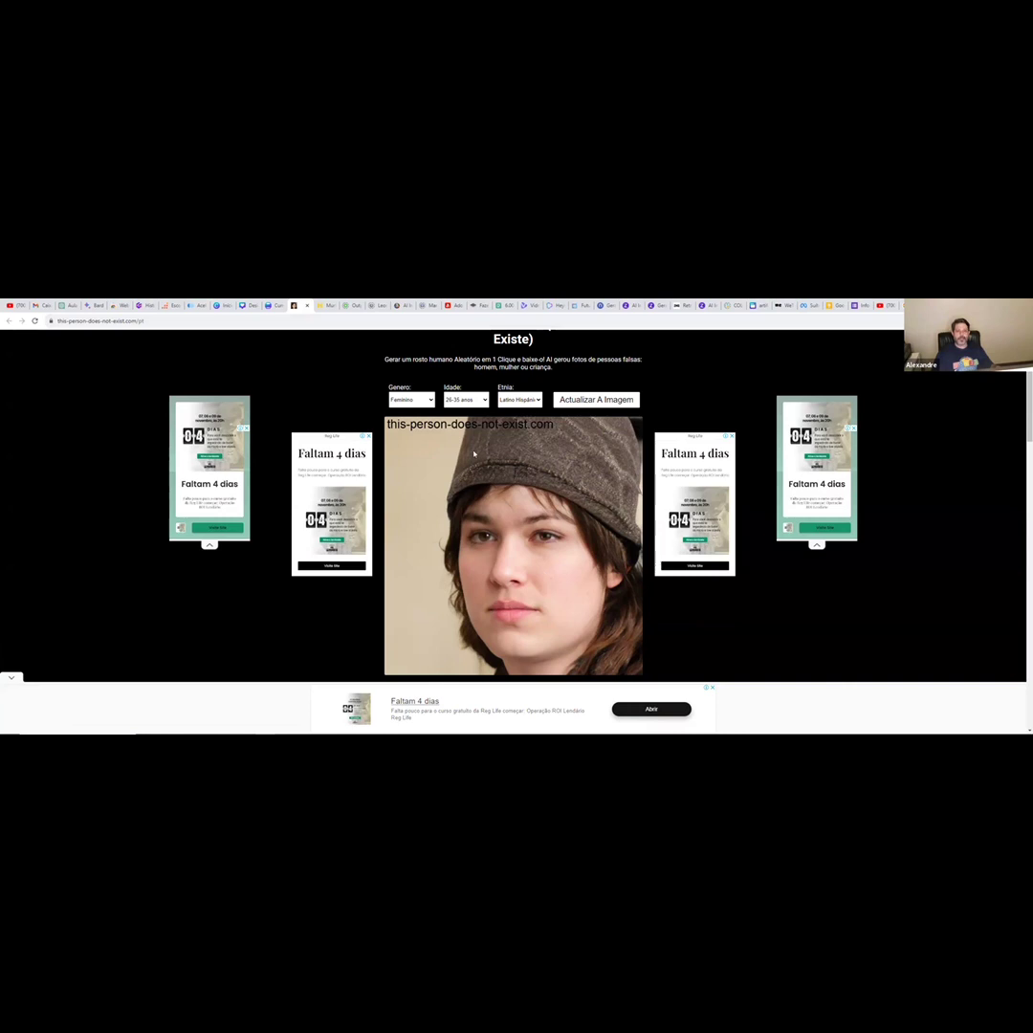
click(430, 400)
click(411, 417)
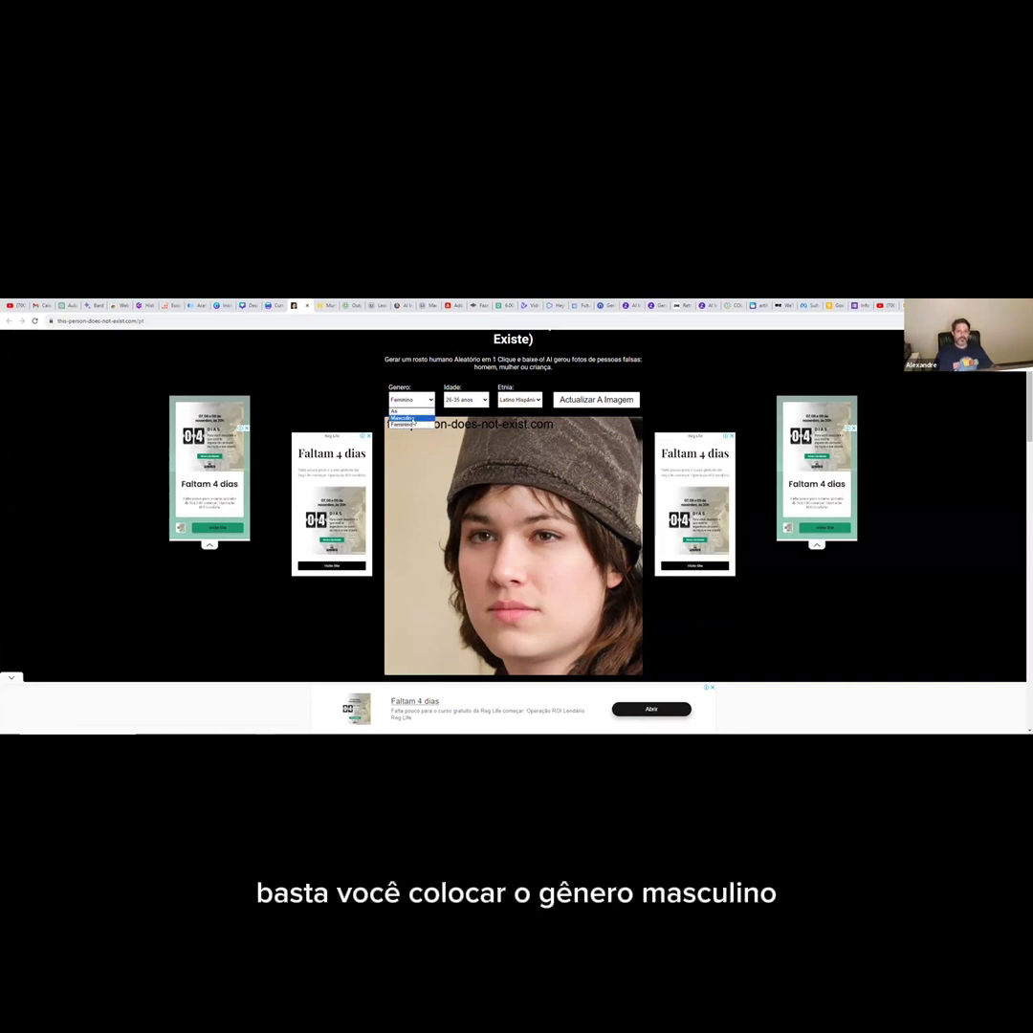
click(473, 403)
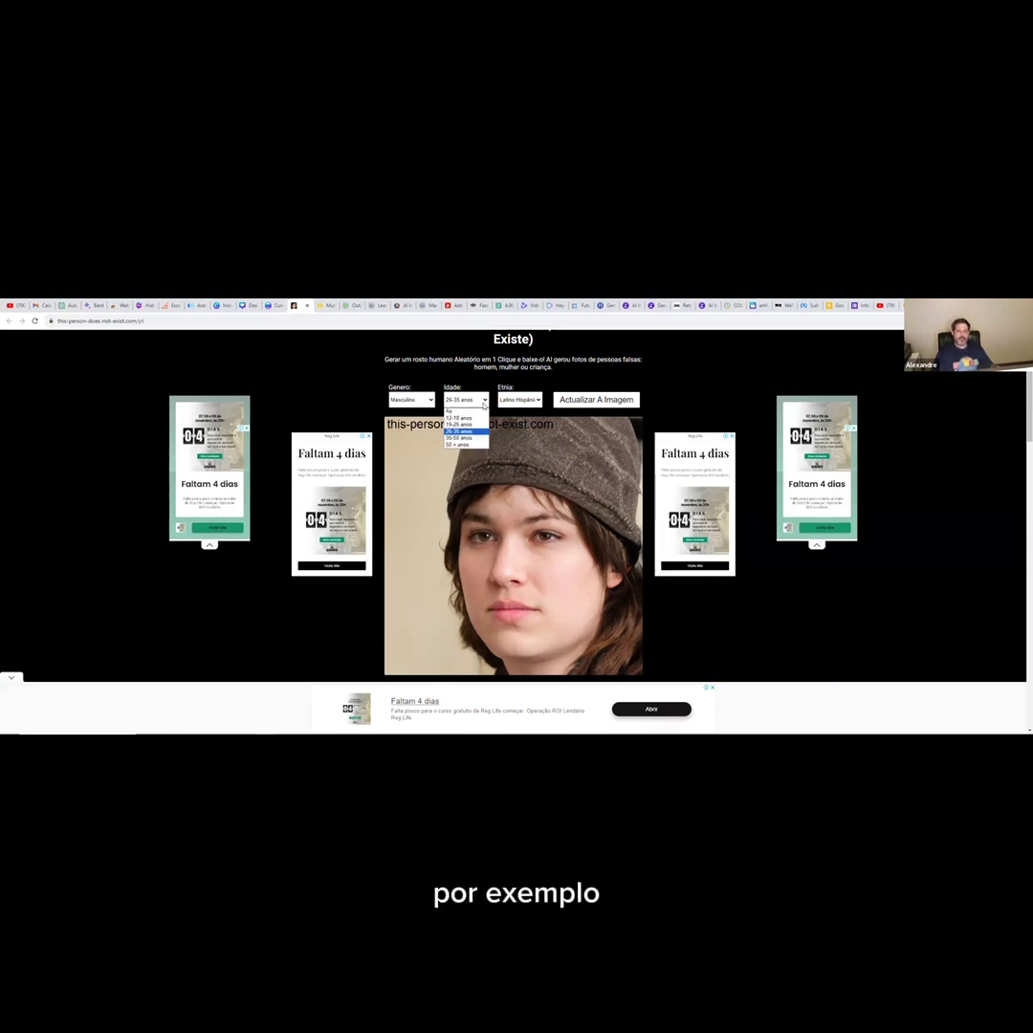
click(465, 438)
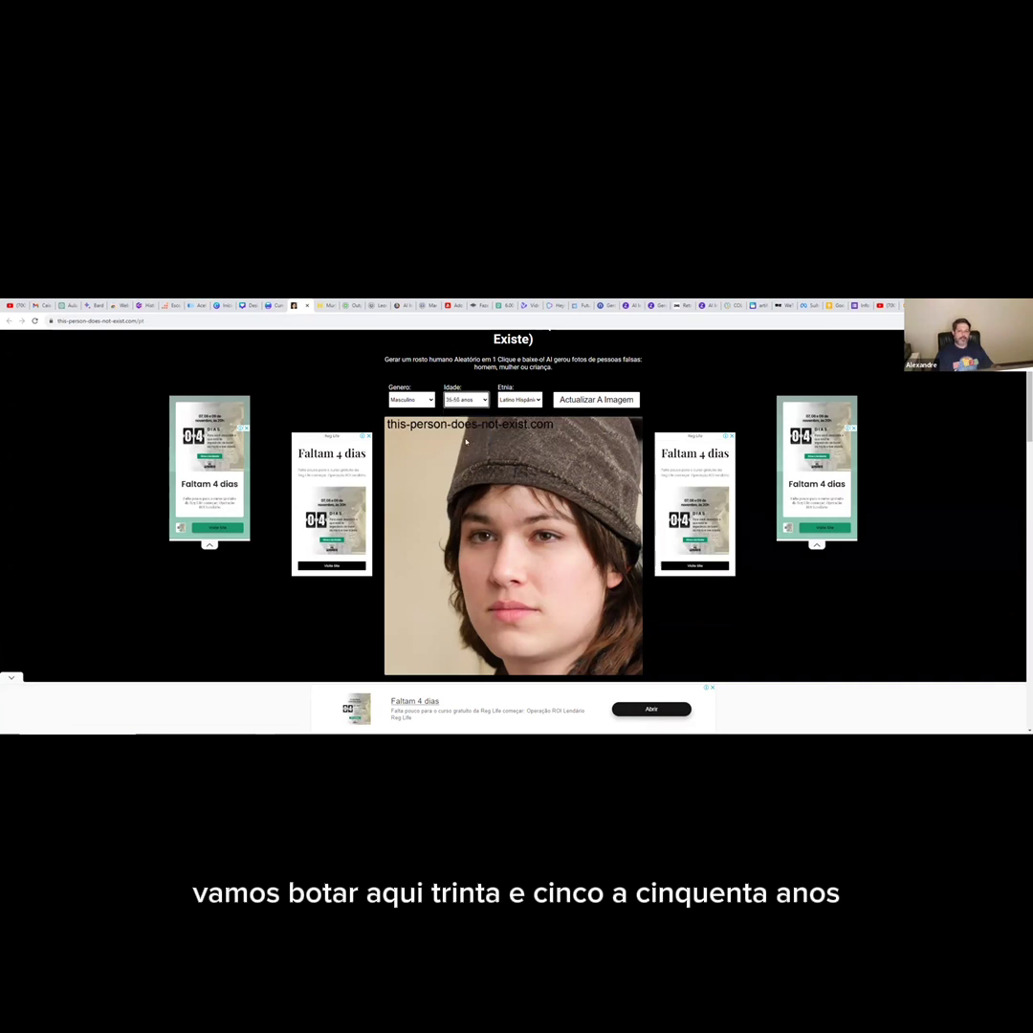
click(530, 399)
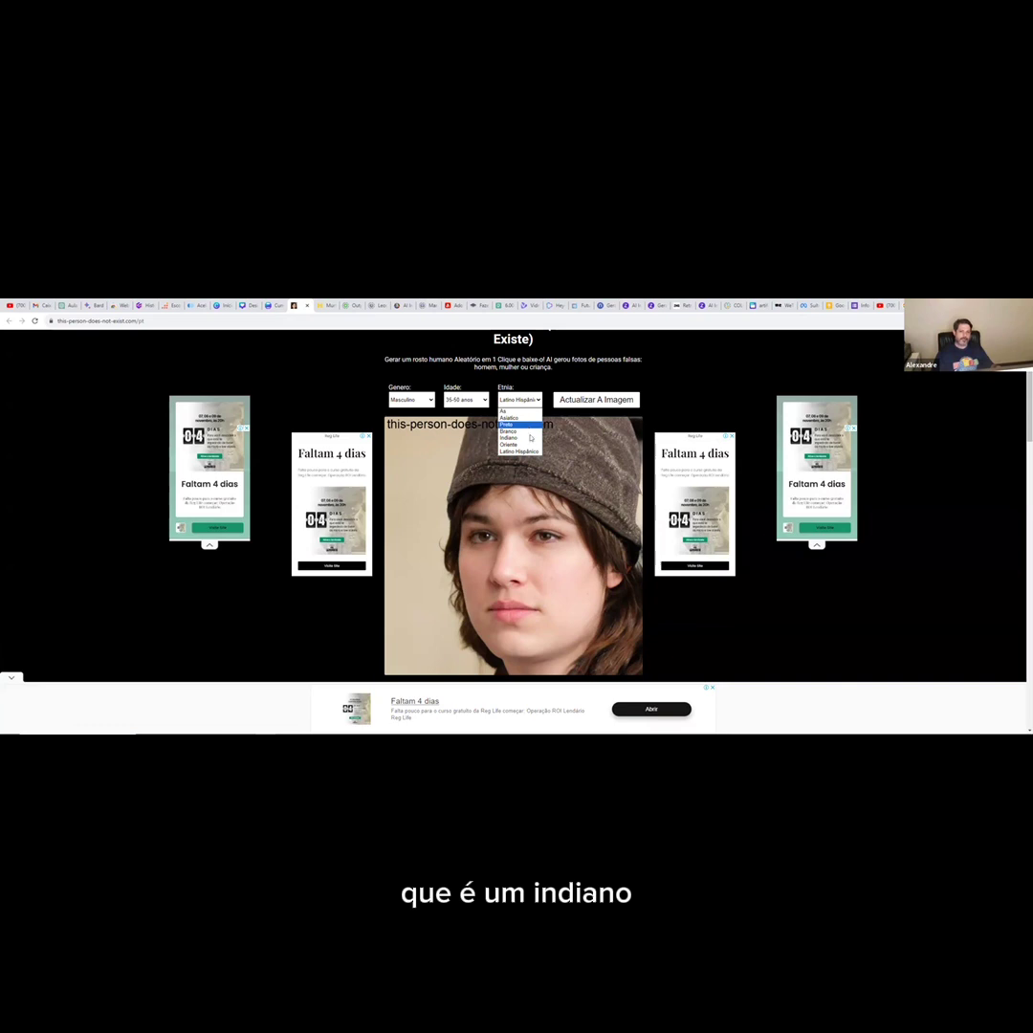
click(533, 437)
click(595, 399)
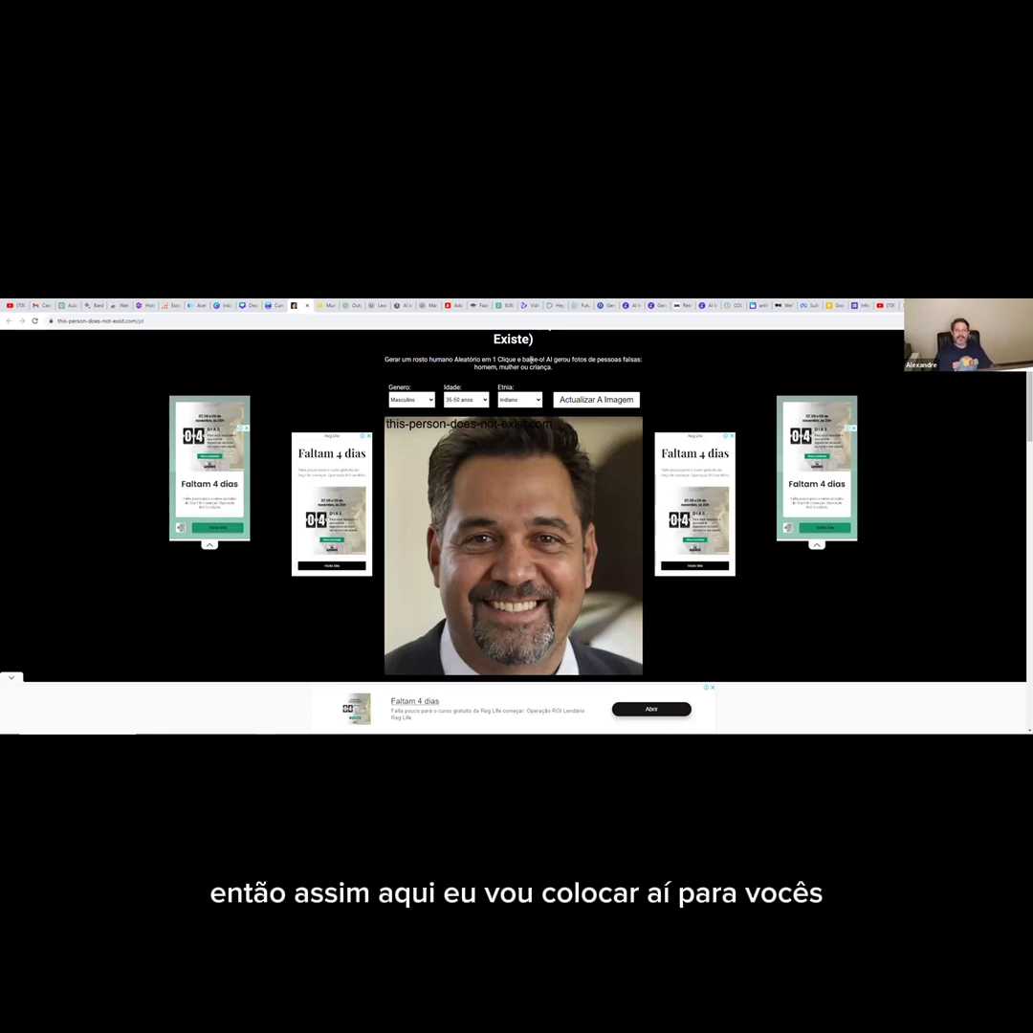
Highlight the full web address of the face generator page and deselect it.
click(180, 323)
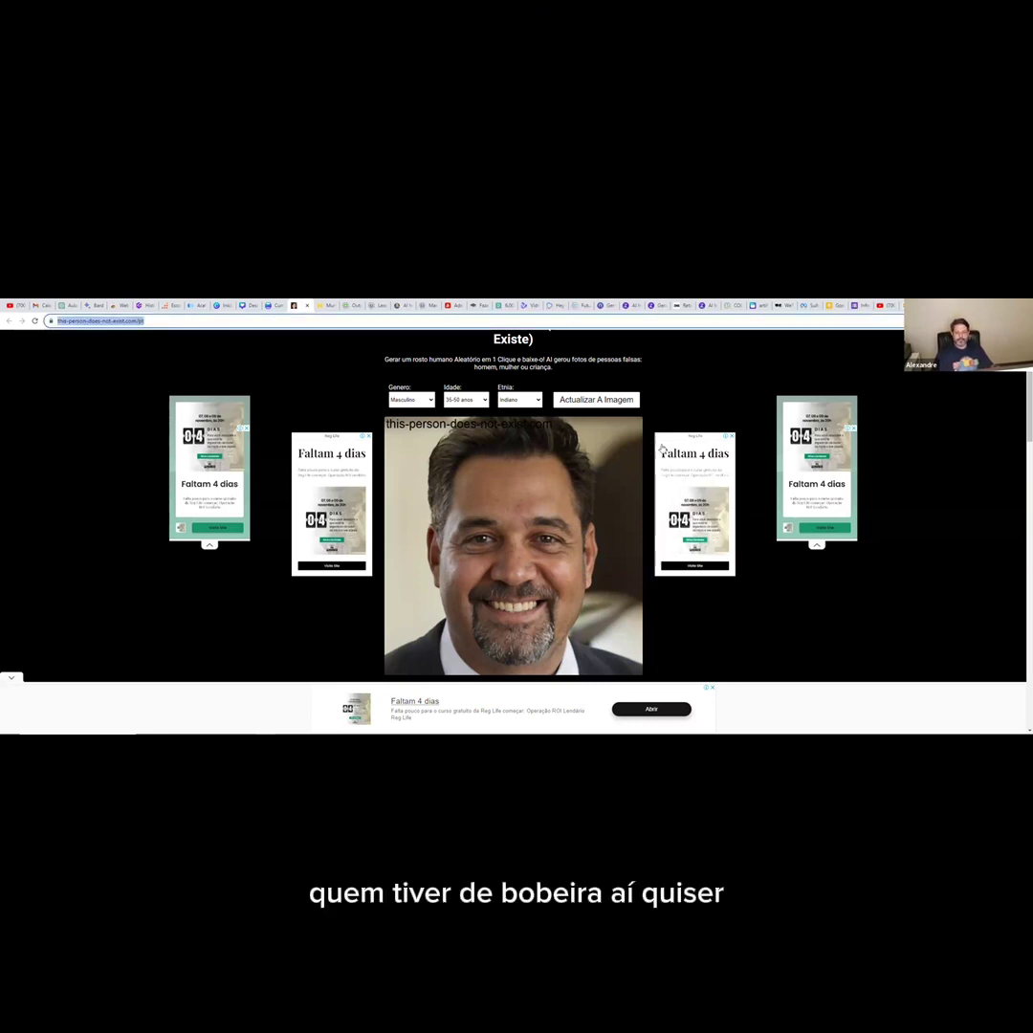
click(737, 687)
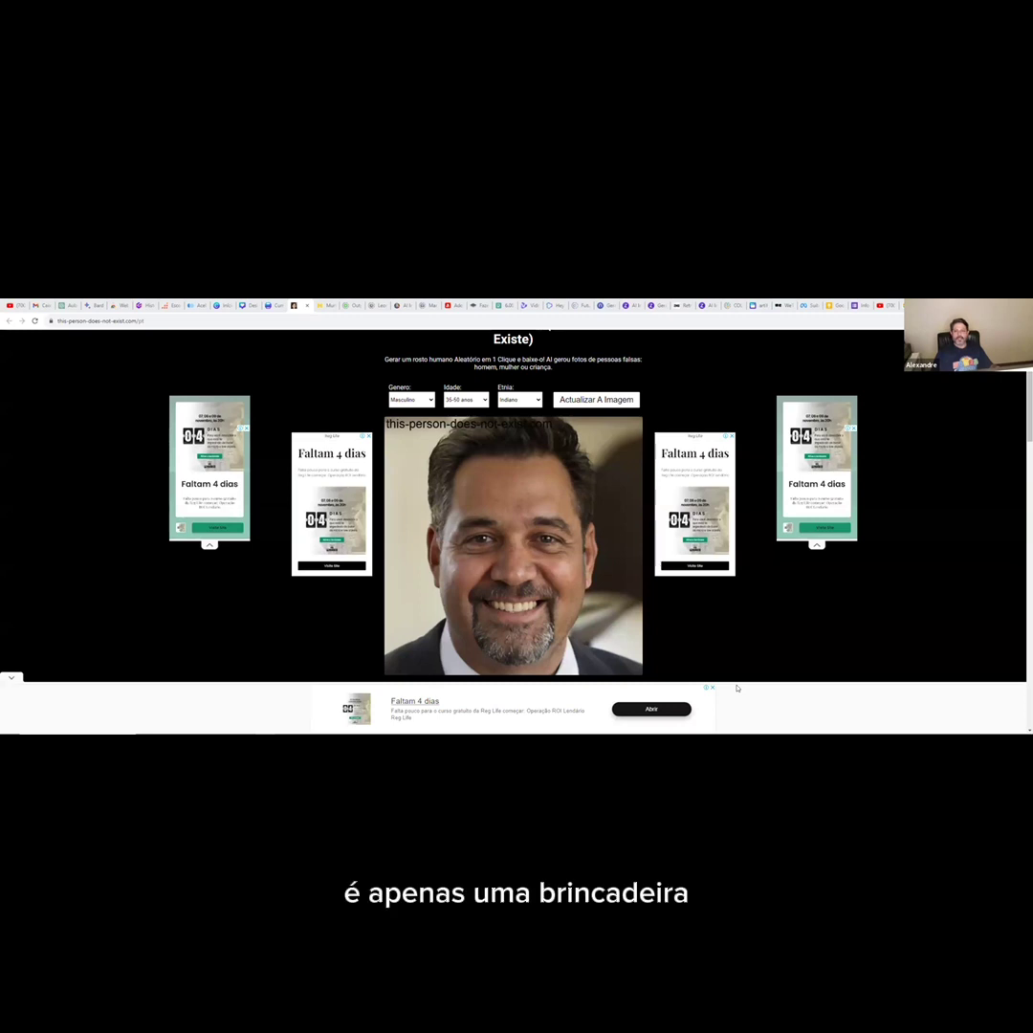
click(327, 306)
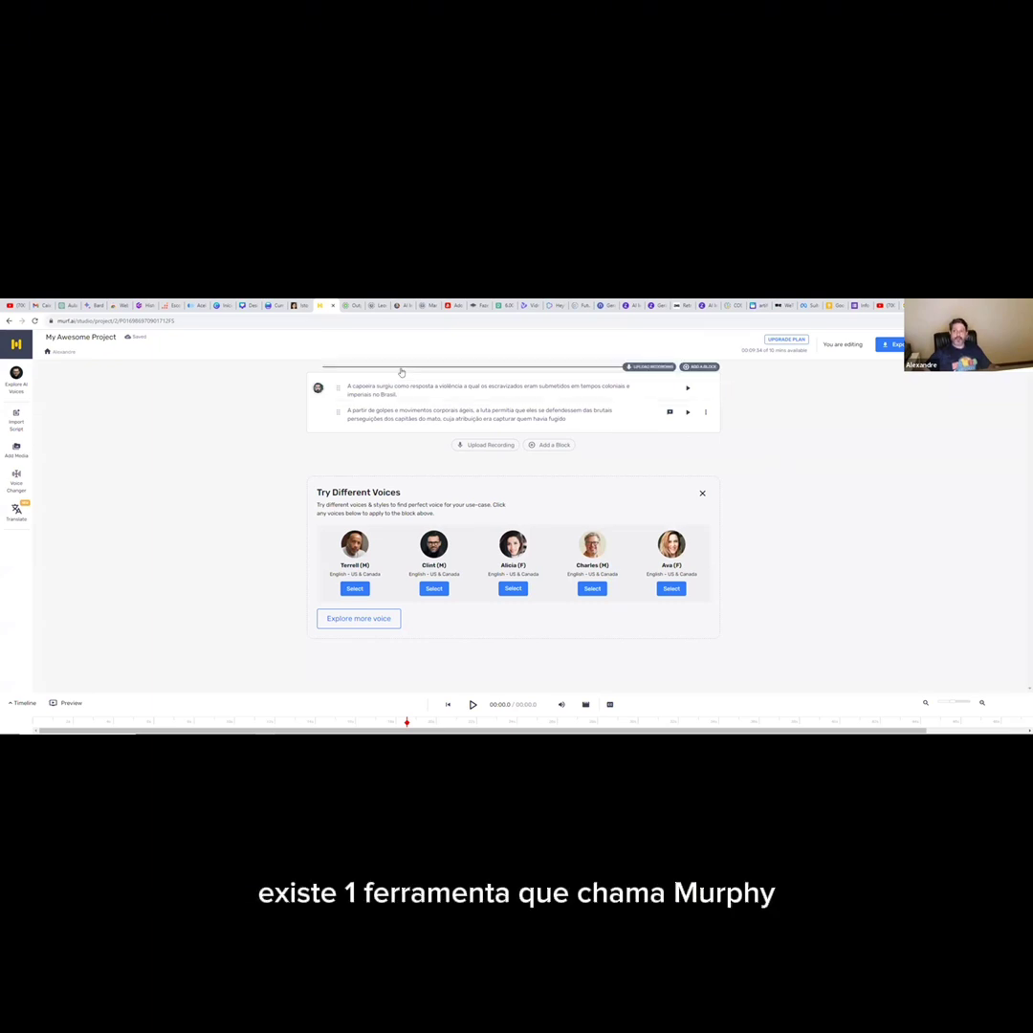
click(94, 320)
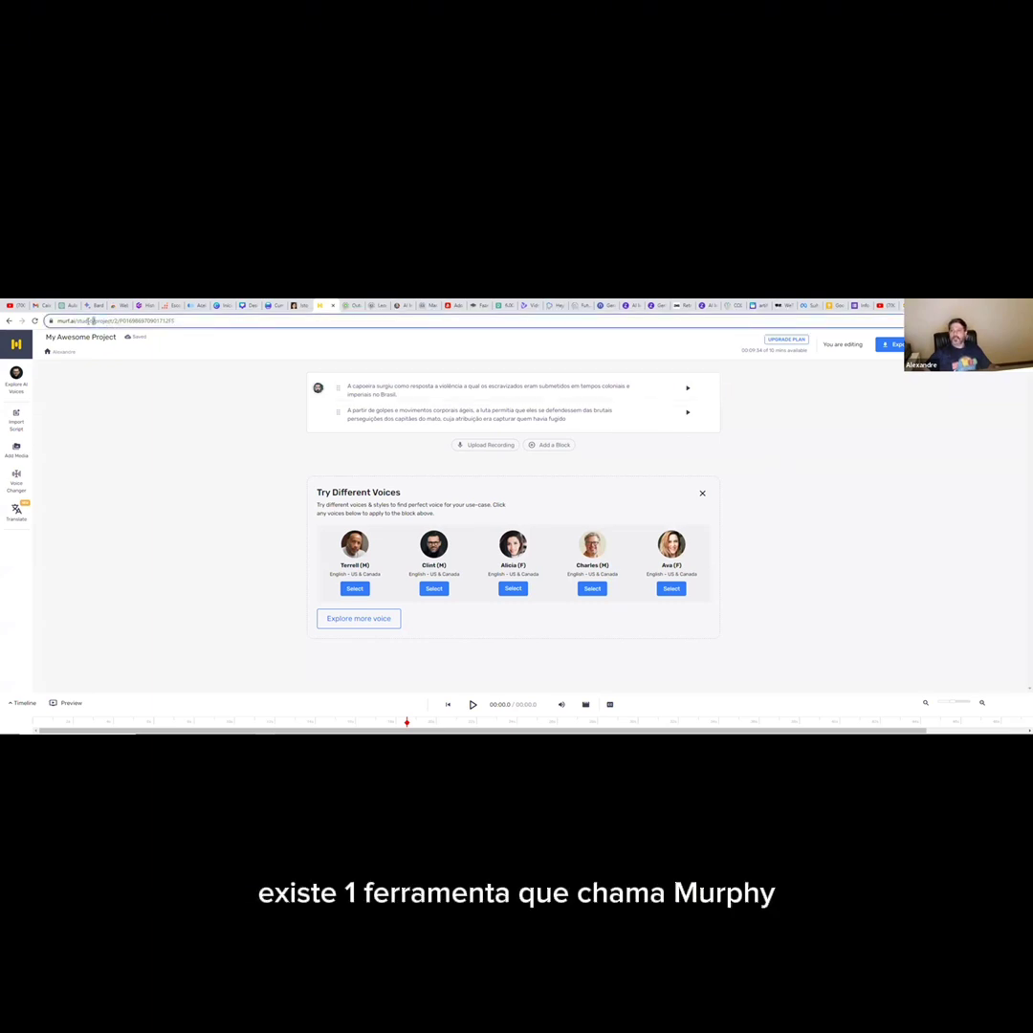
drag(94, 321, 51, 322)
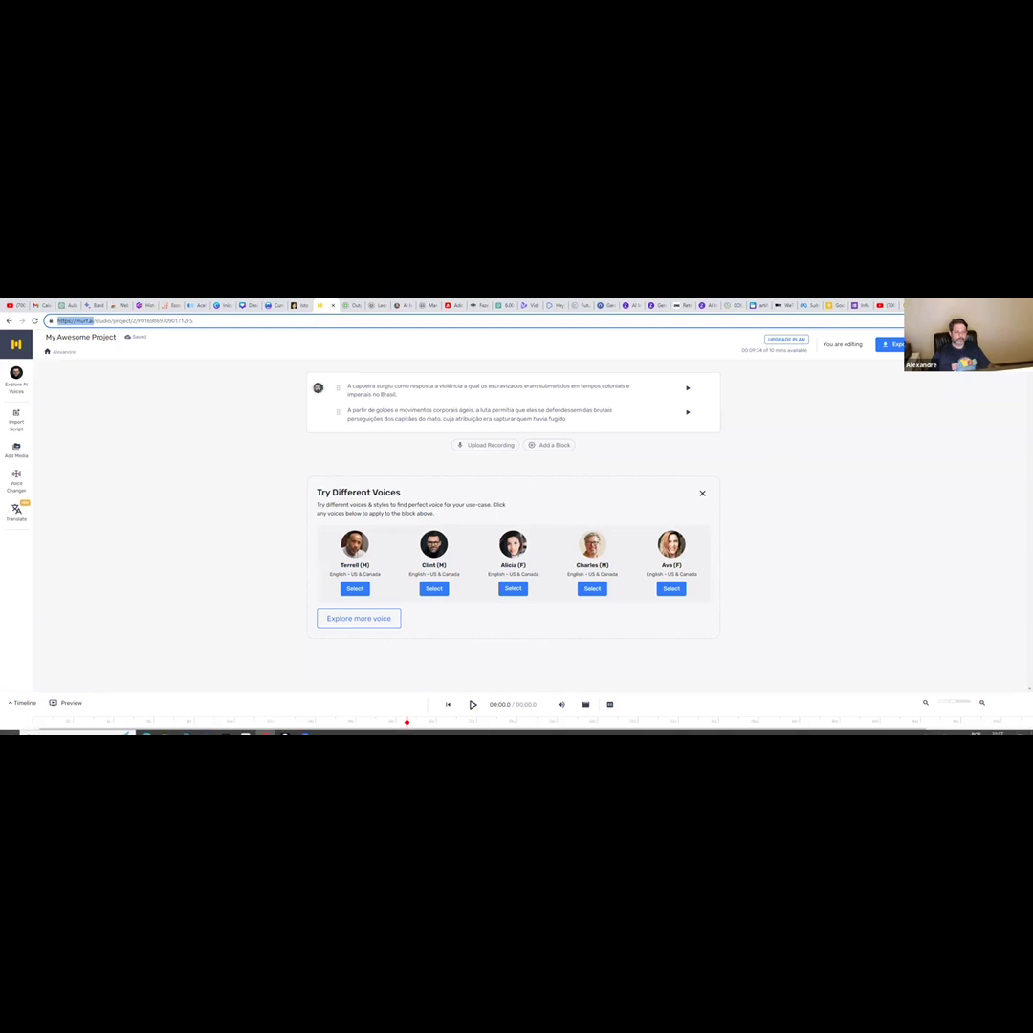
mouse_move(407, 732)
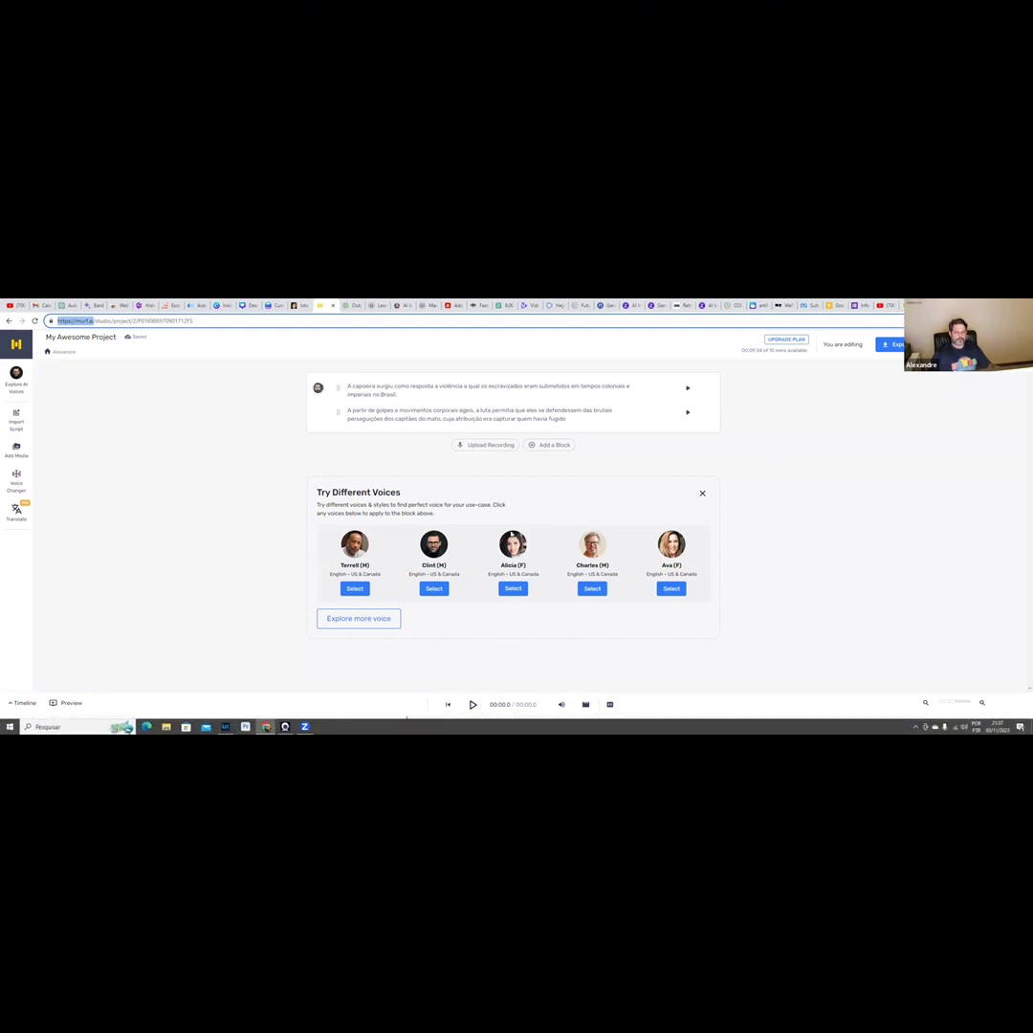
click(407, 722)
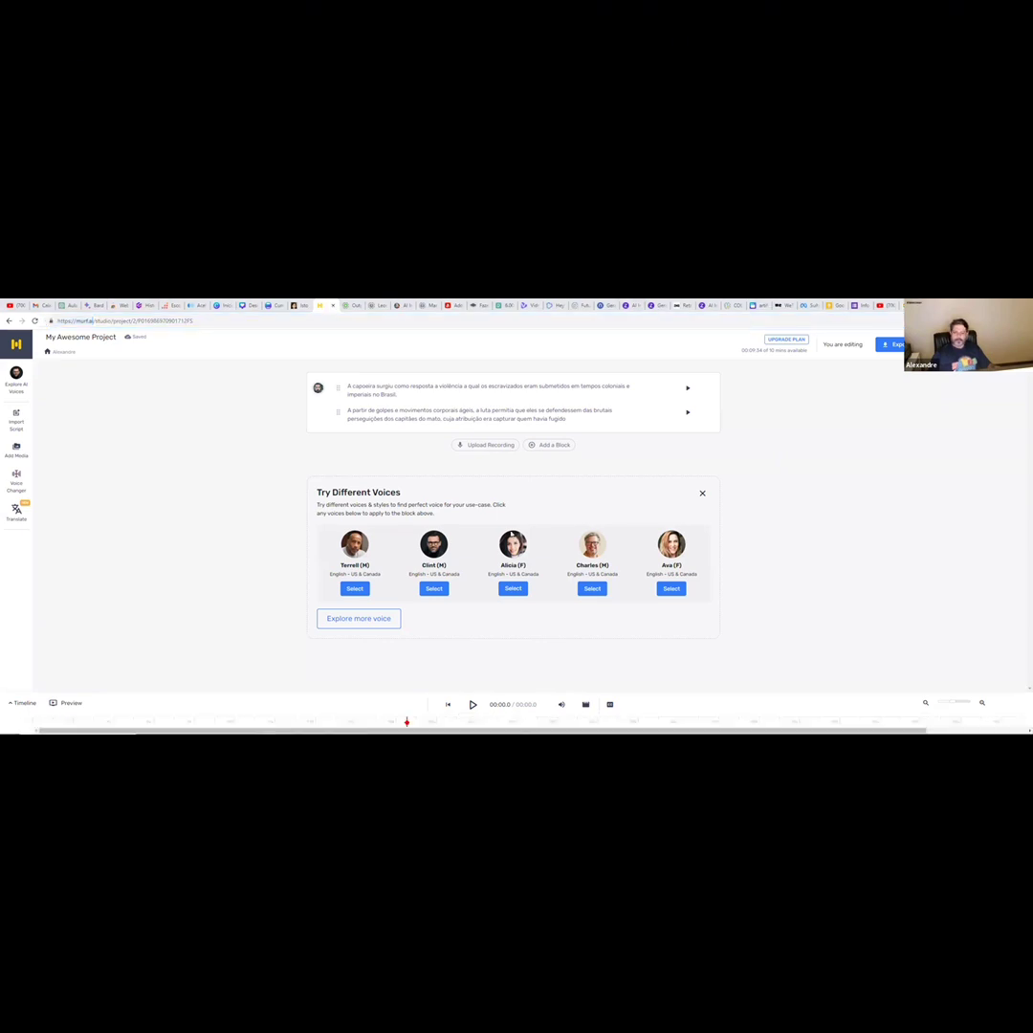
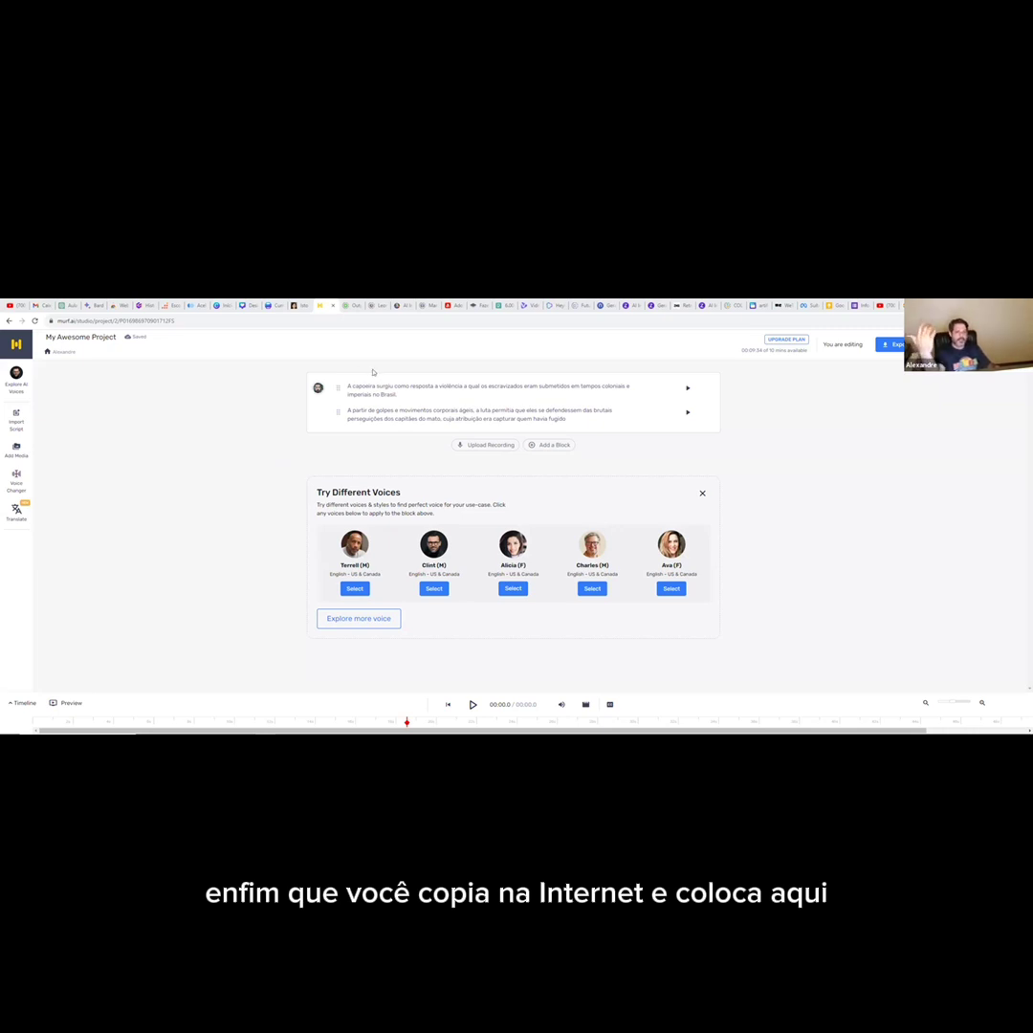
Play the narration of both capoeira sentences with the current Brazilian Portuguese voice.
click(687, 389)
click(687, 388)
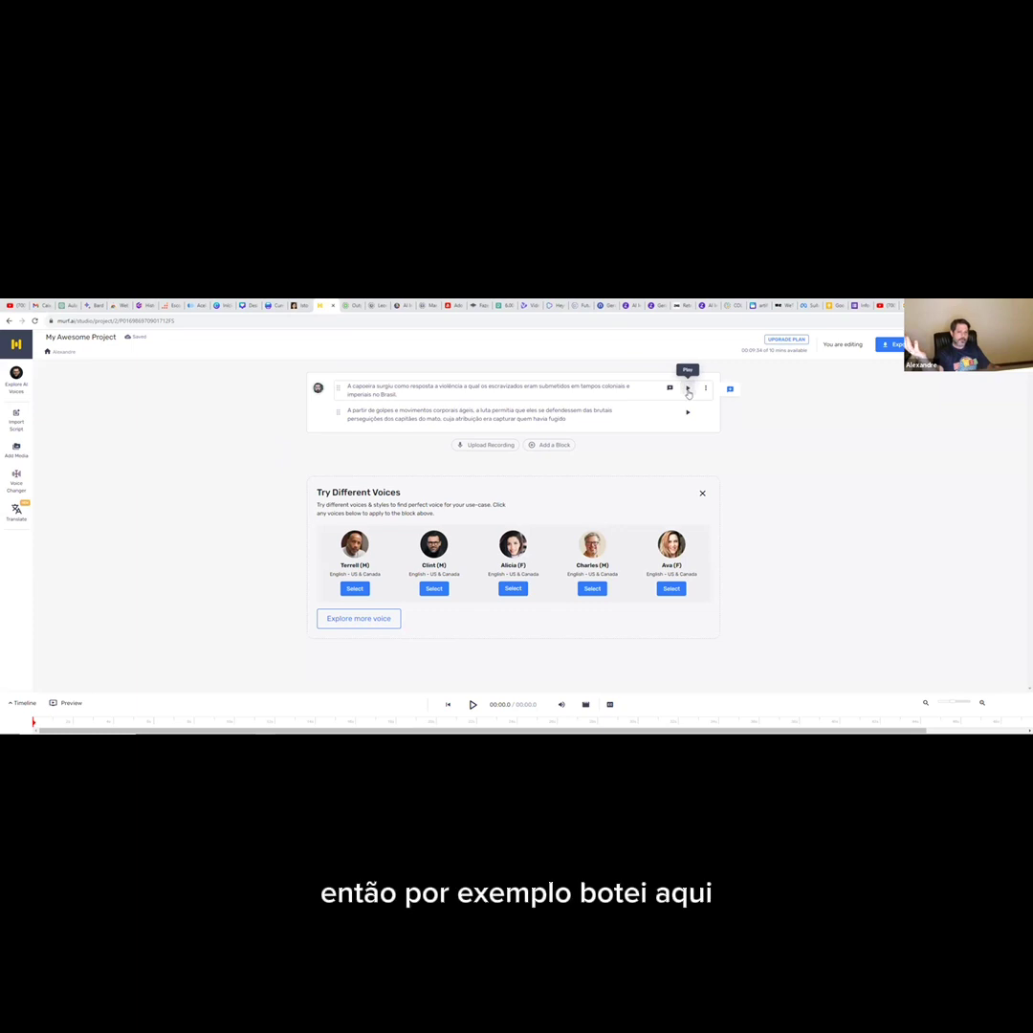
click(687, 388)
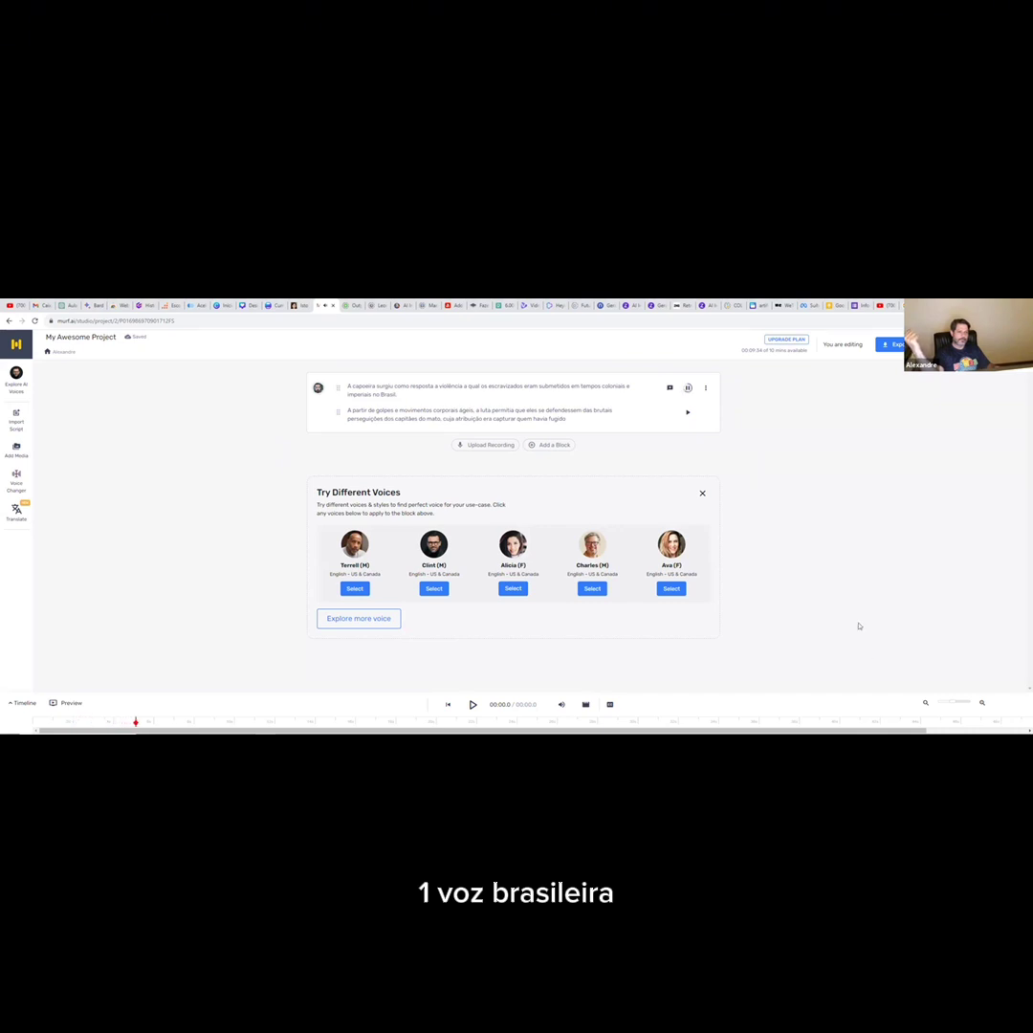
click(689, 413)
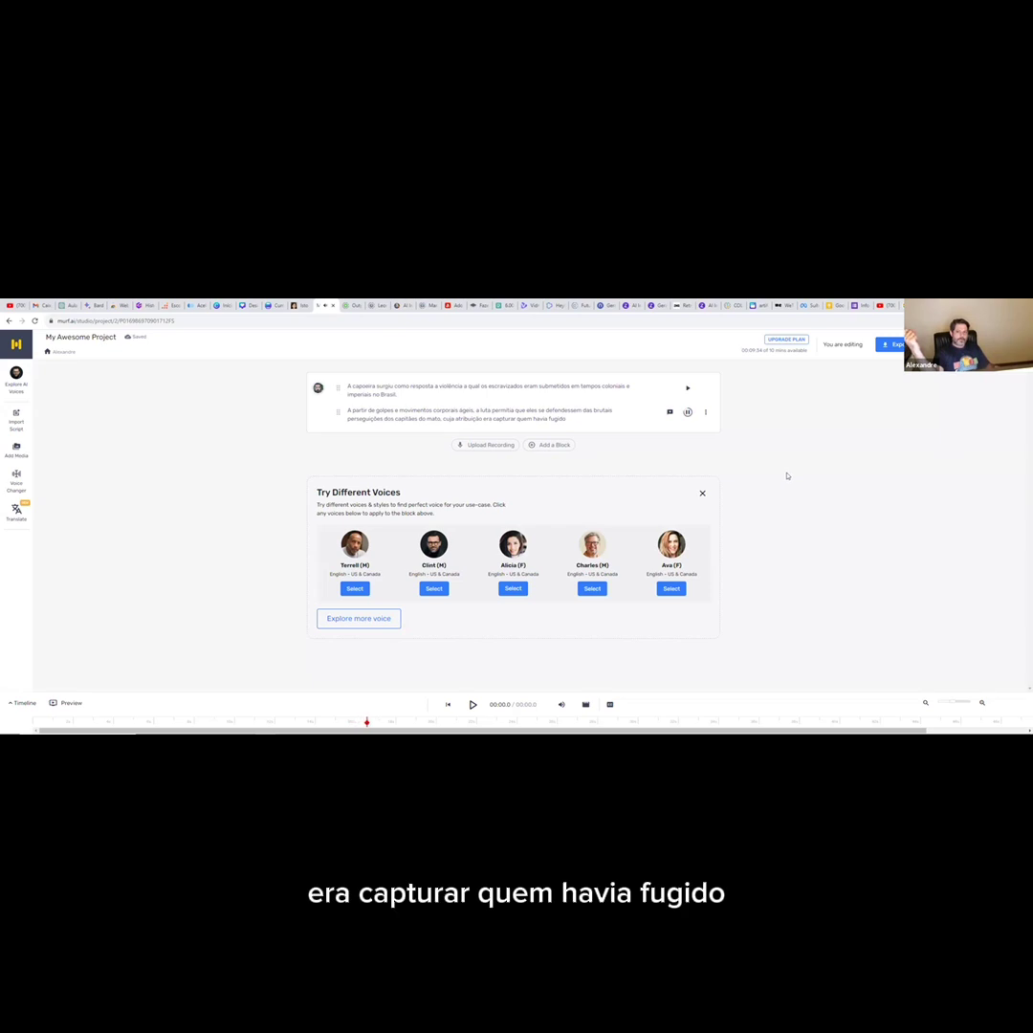
Filter the voice list to female voices and set the capoeira narration to the Portuguese - Portugal voice Maria (F).
click(318, 387)
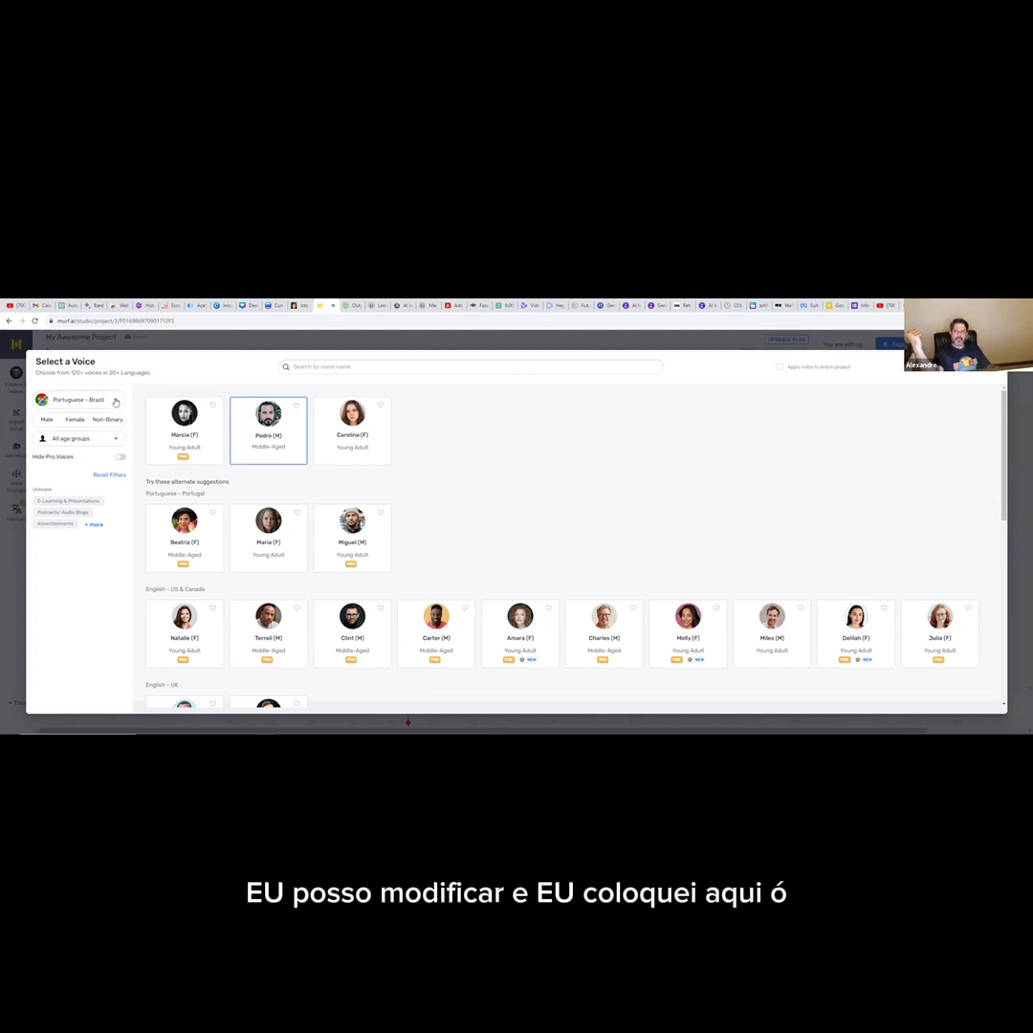
click(115, 402)
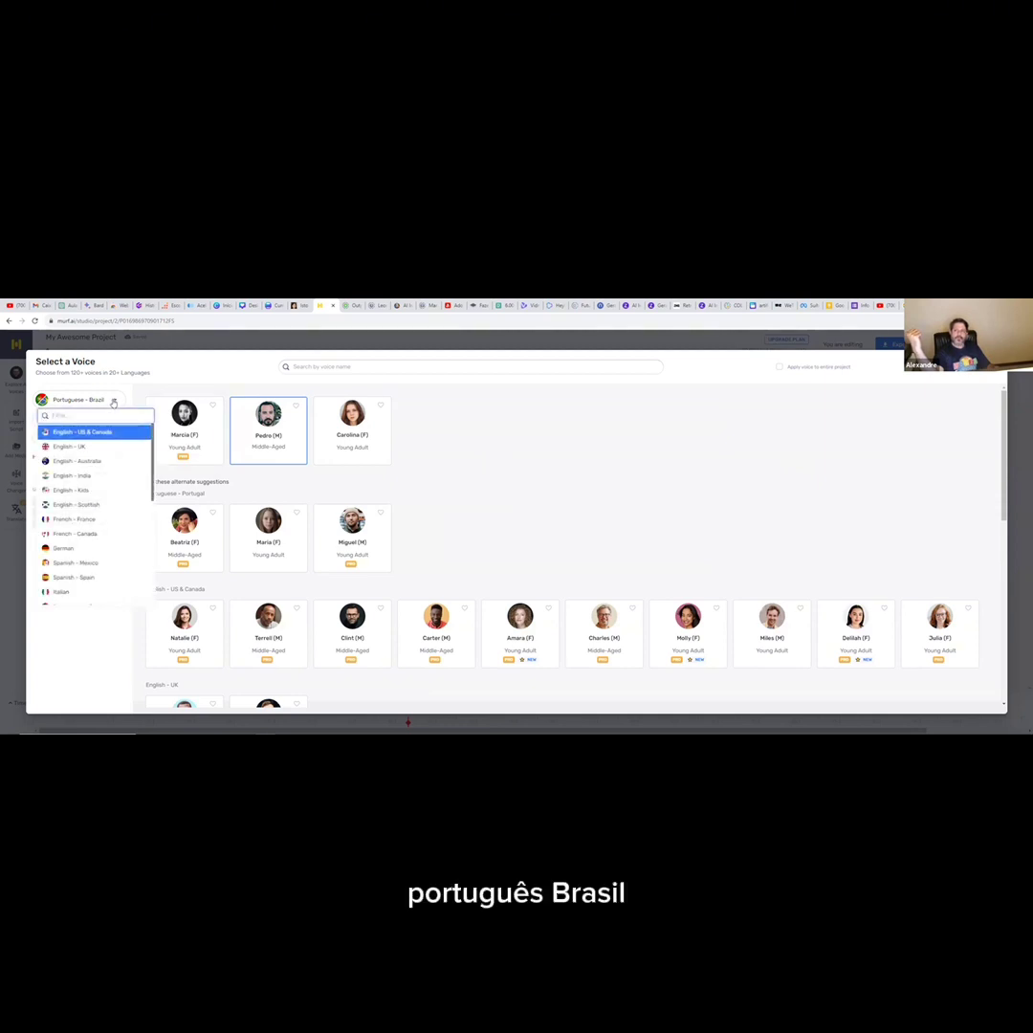
click(113, 403)
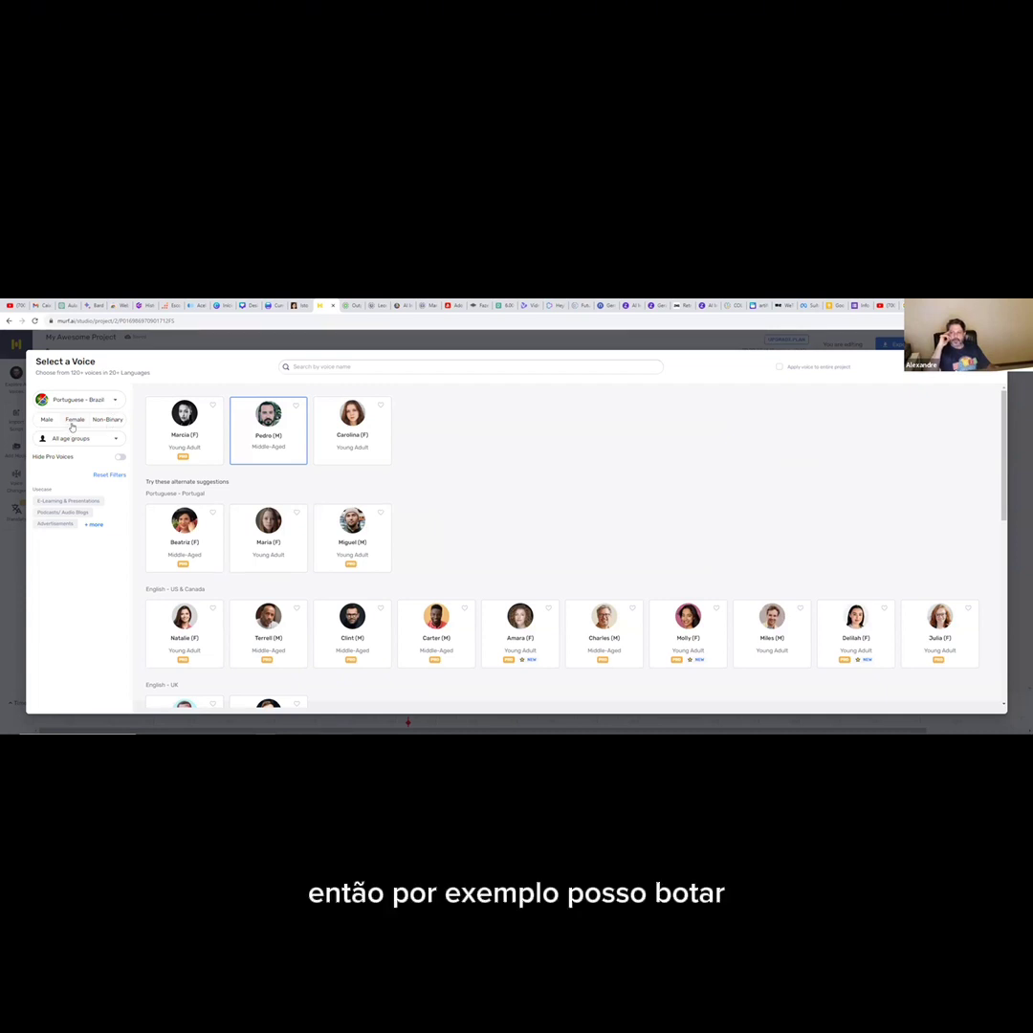
click(74, 420)
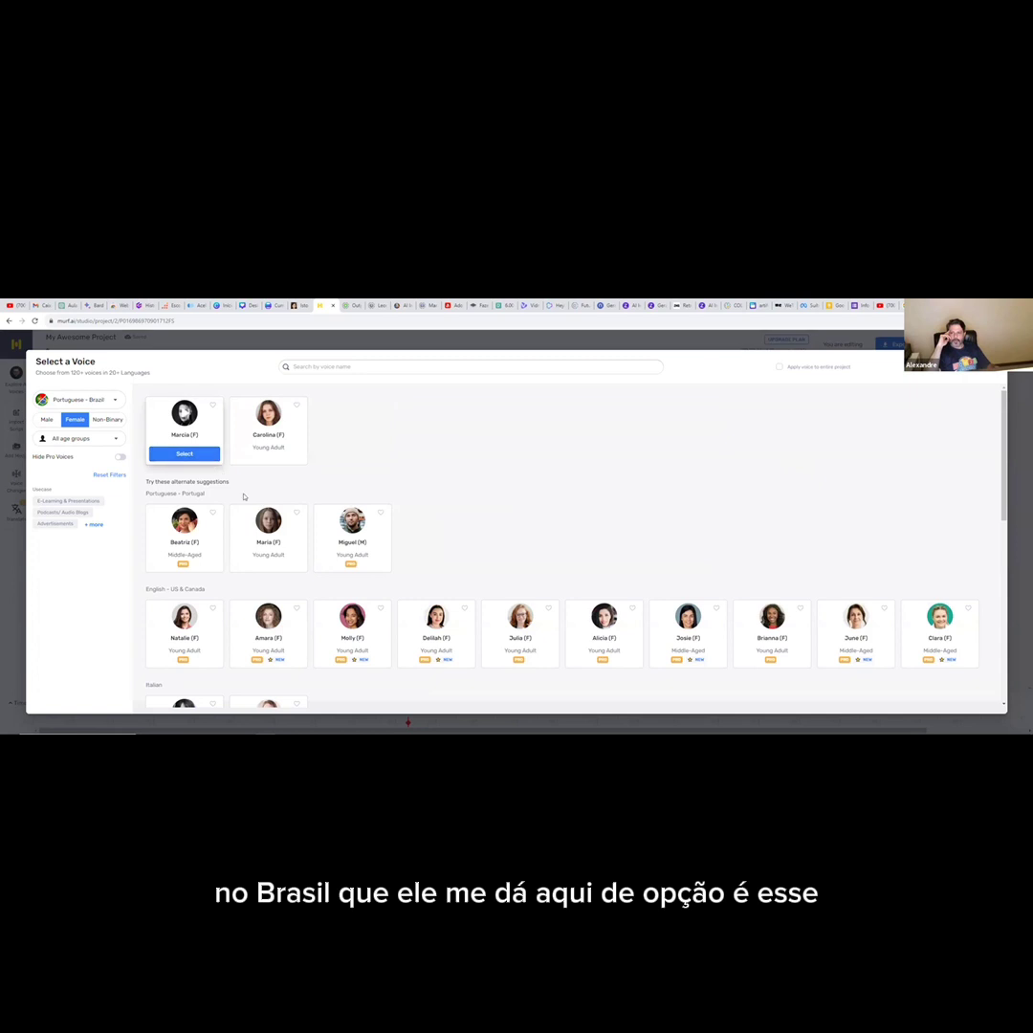
mouse_move(275, 524)
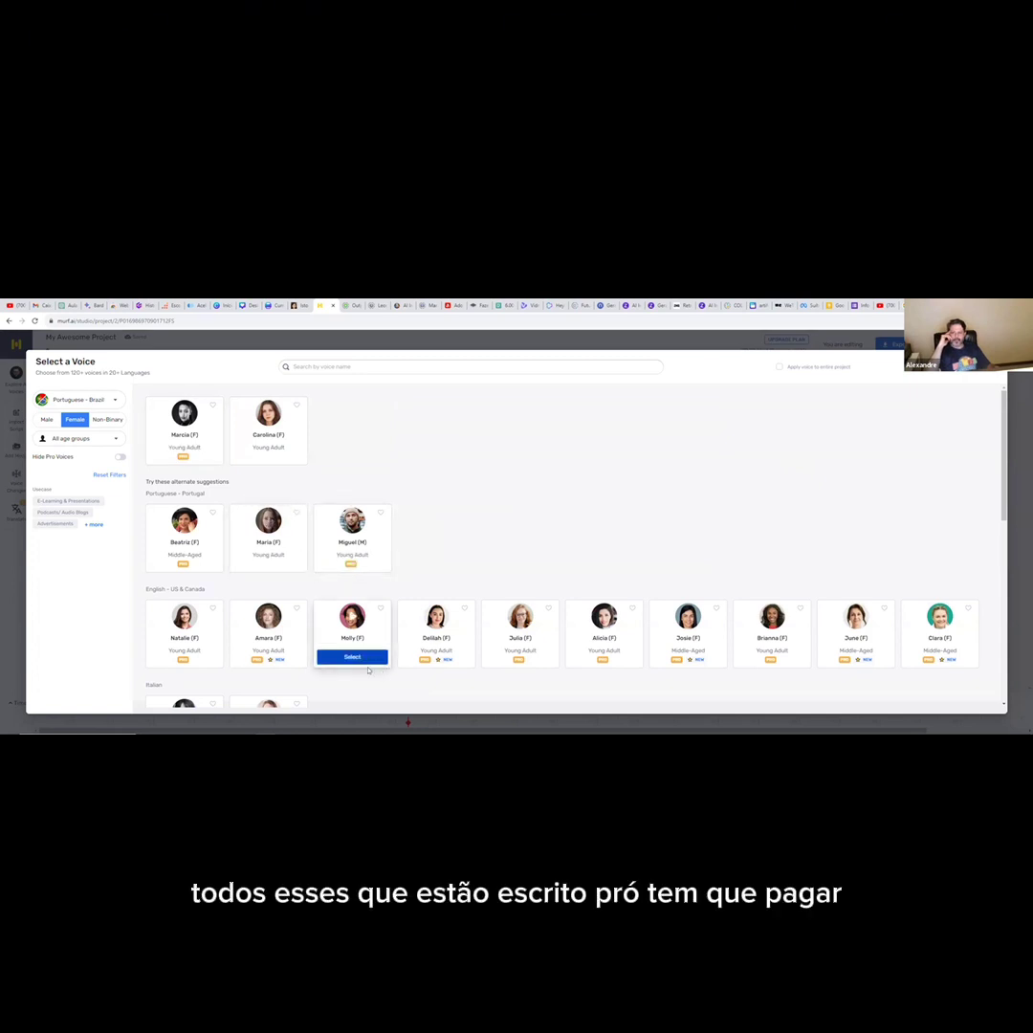
click(268, 560)
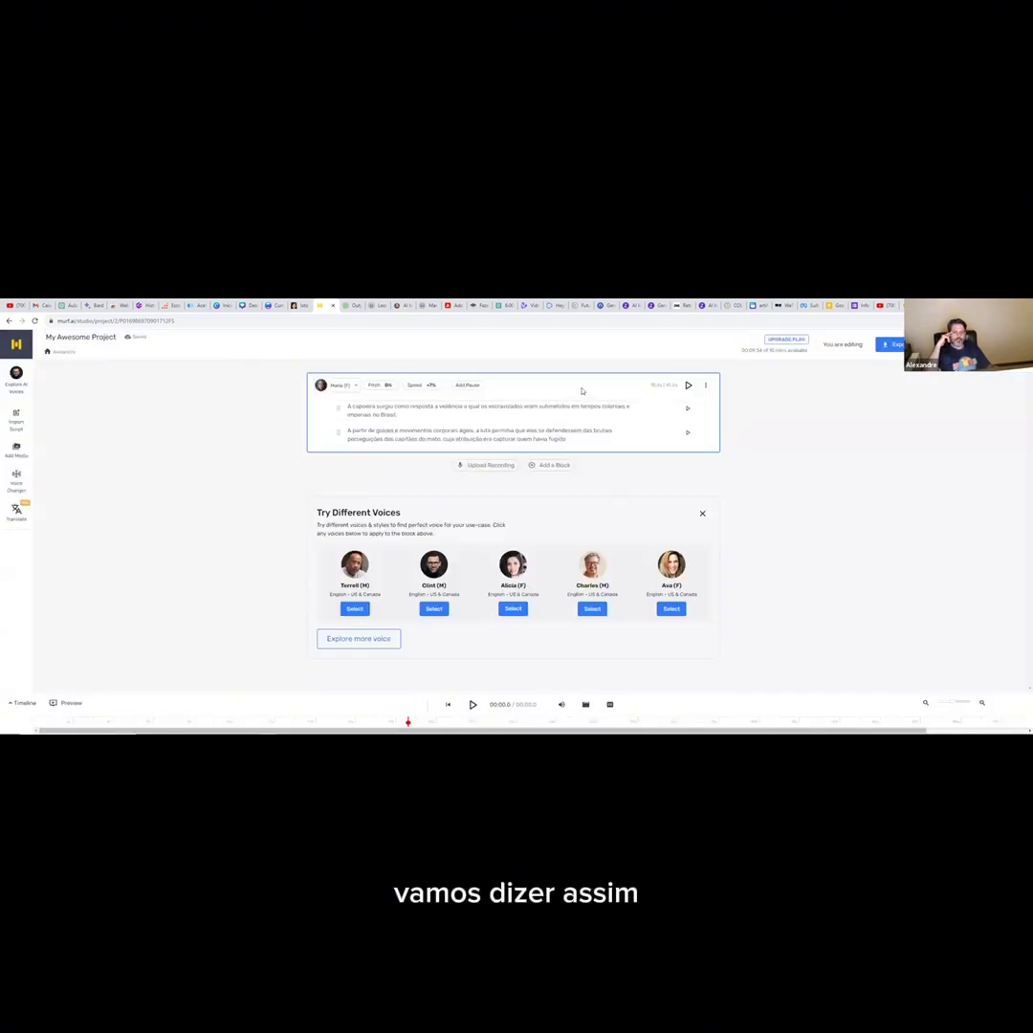
Play both capoeira sentences with the Maria (F) voice.
click(688, 386)
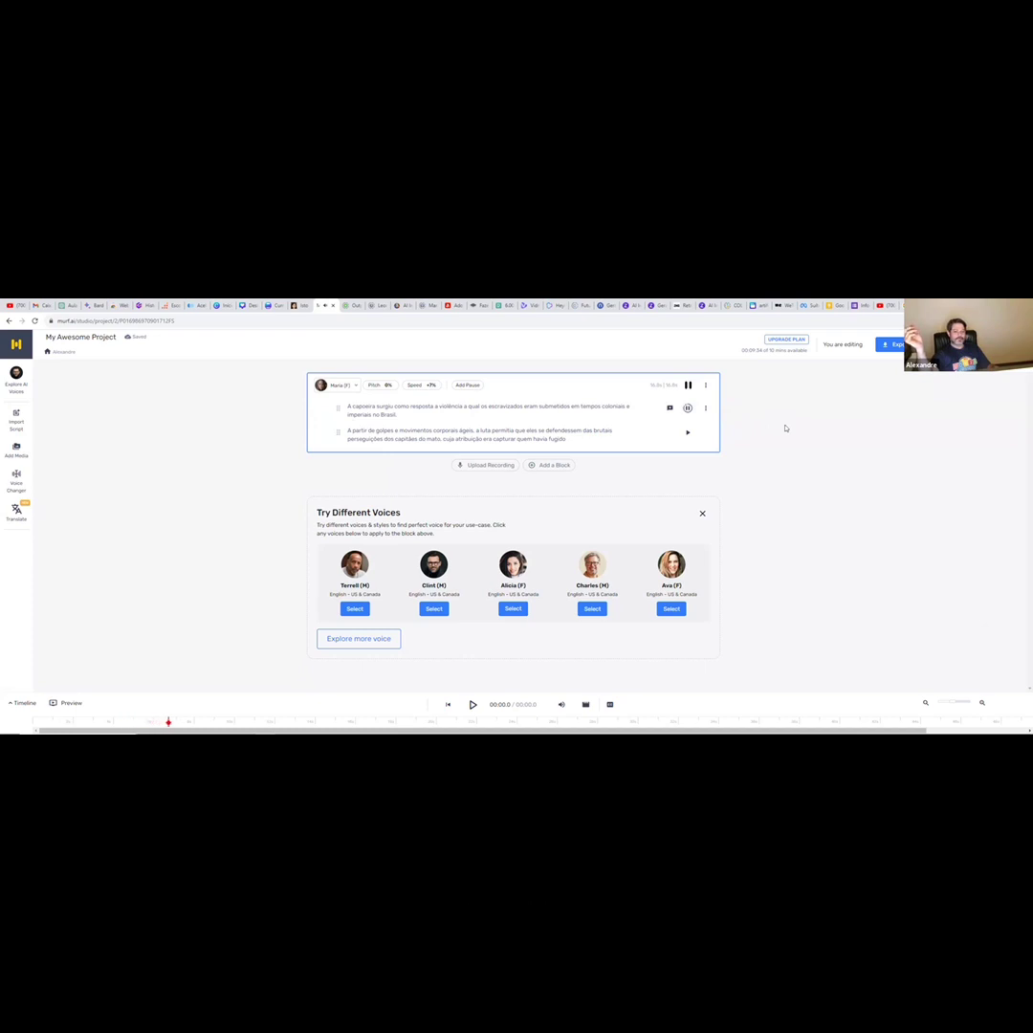
click(688, 433)
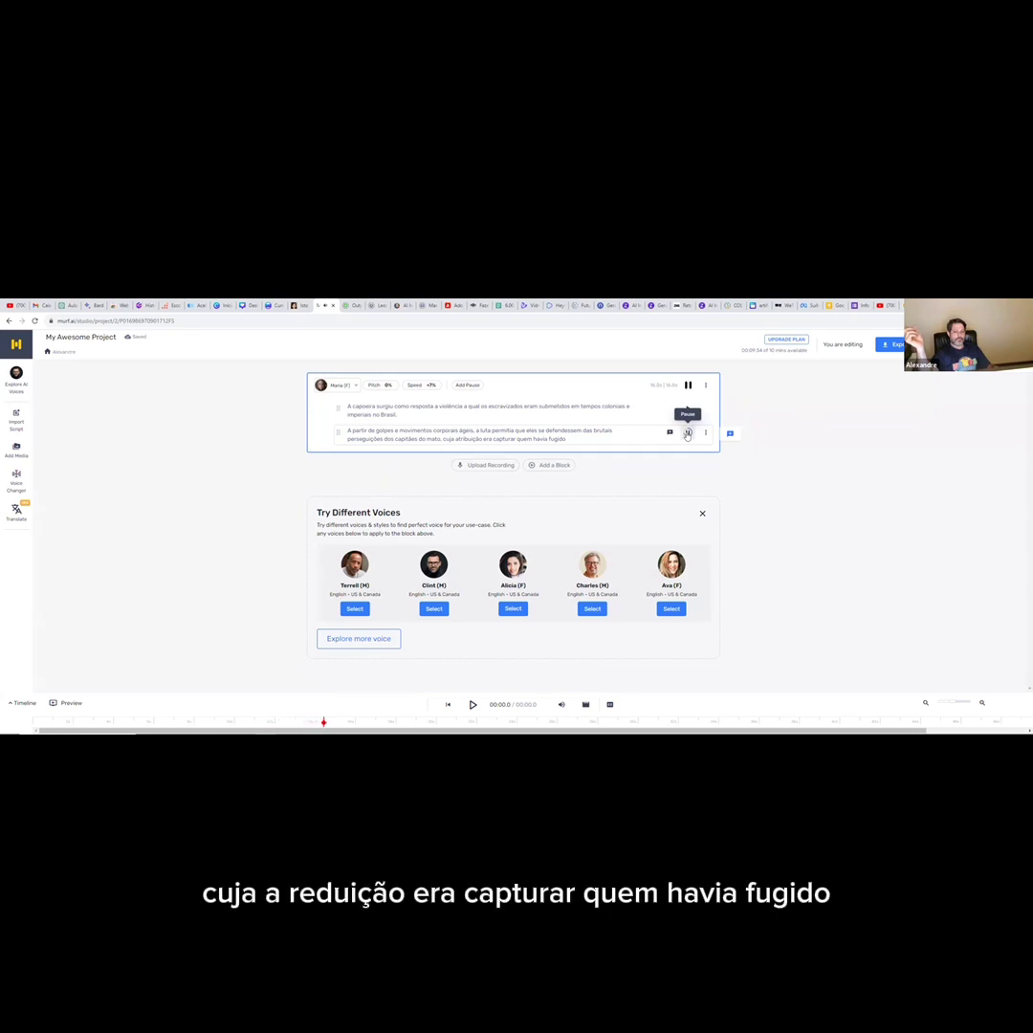
Filter the voice list to Portuguese - Brazil and set the capoeira narration to the Carolina (F) voice.
click(336, 384)
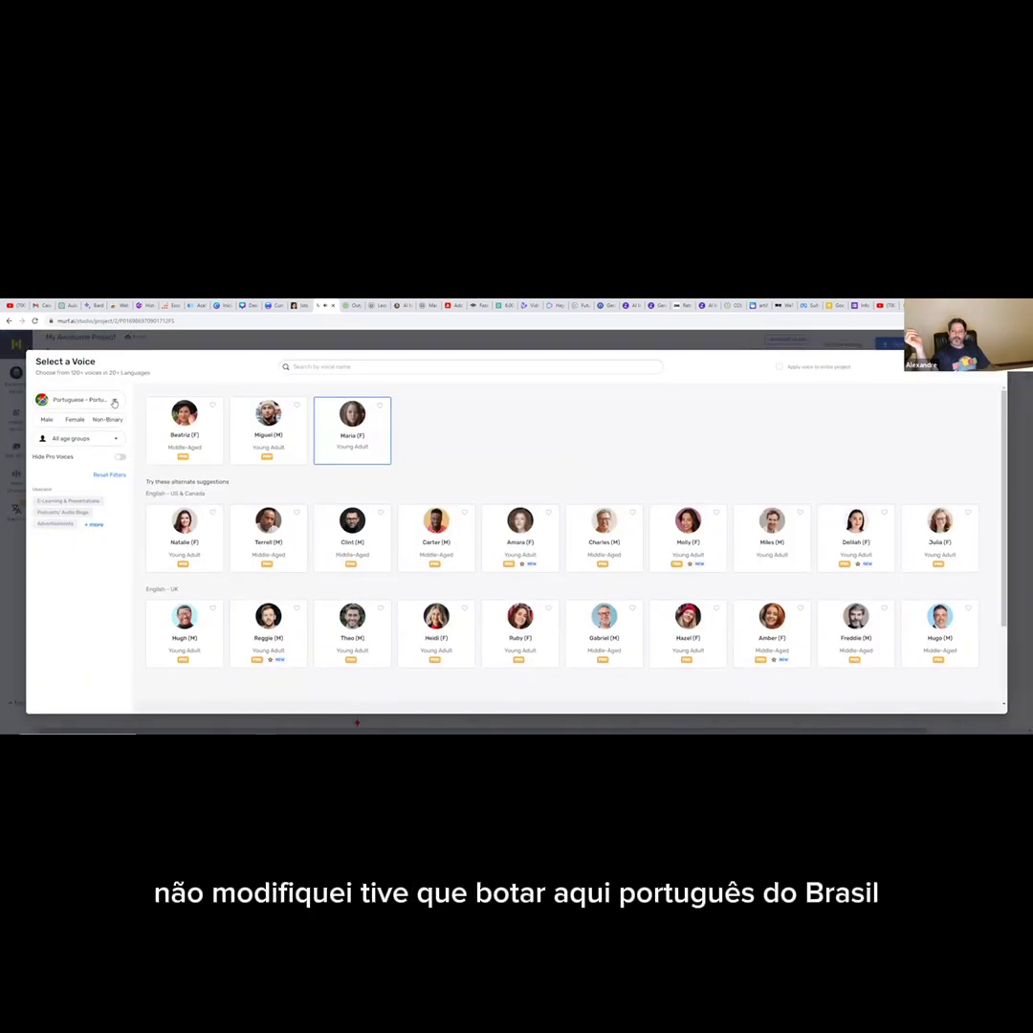
click(113, 403)
scroll(94, 506, down, 2)
scroll(94, 516, up, 3)
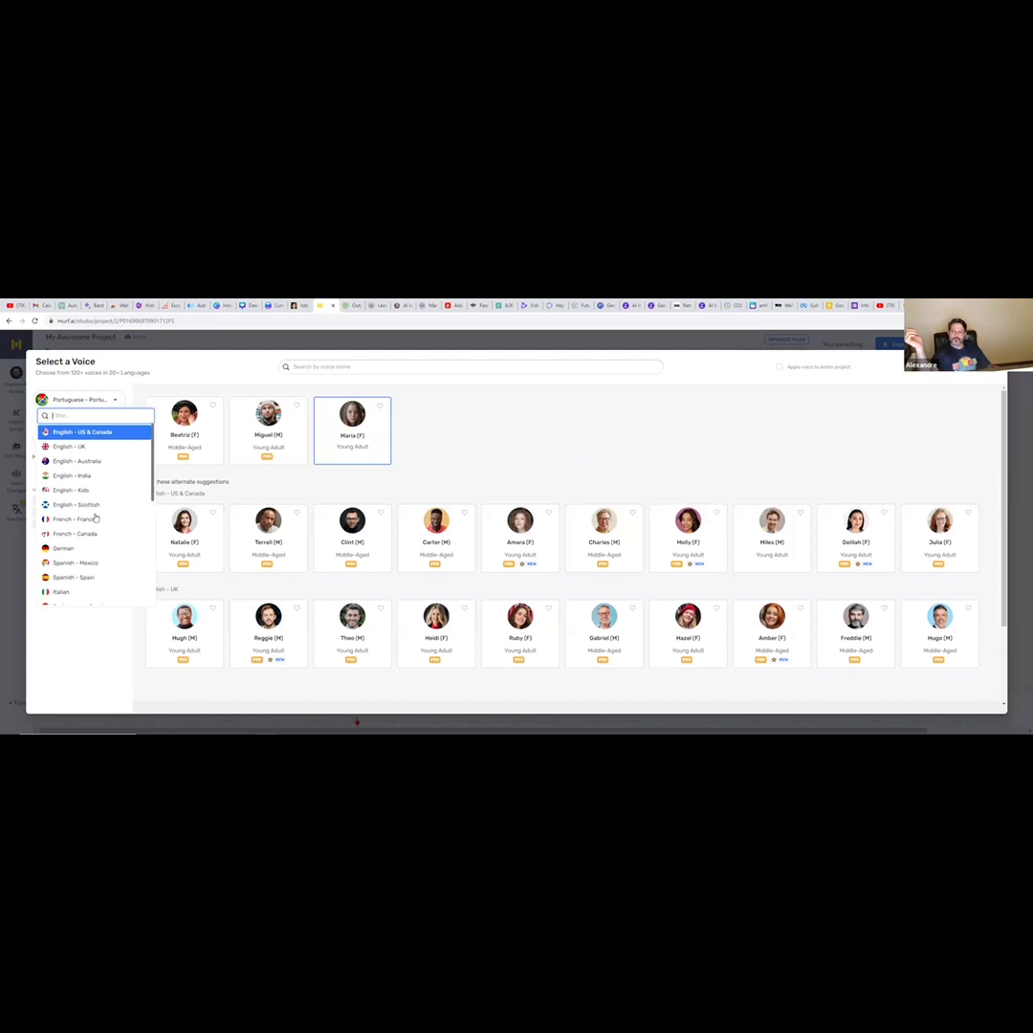
scroll(98, 555, down, 2)
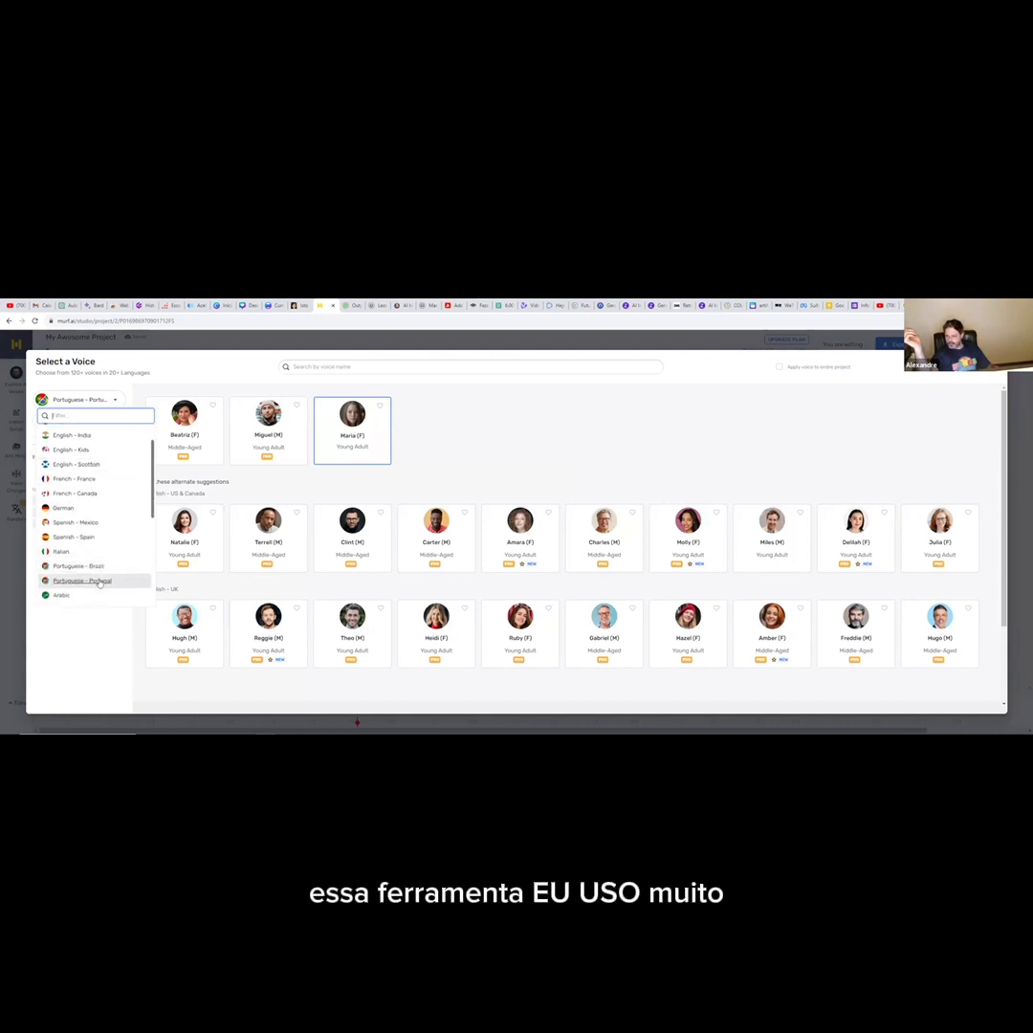
click(95, 568)
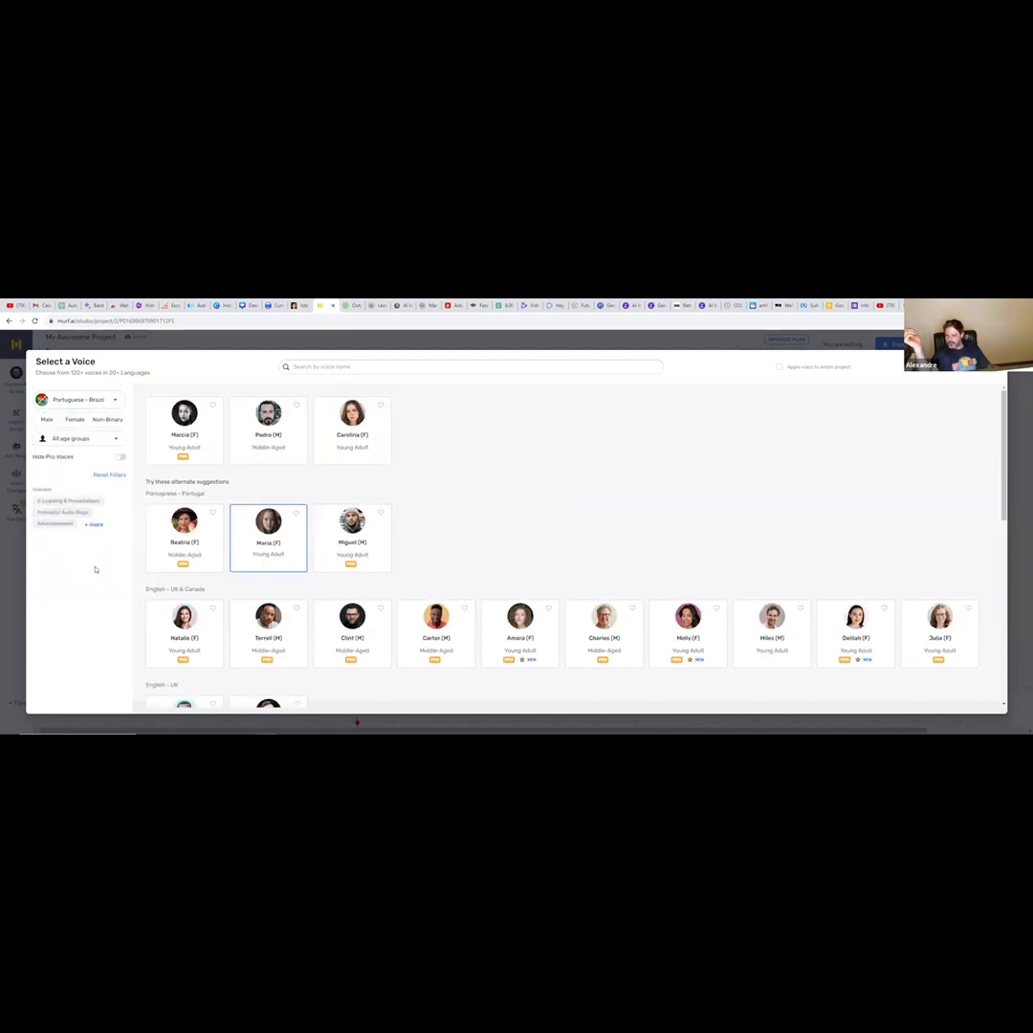
mouse_move(189, 552)
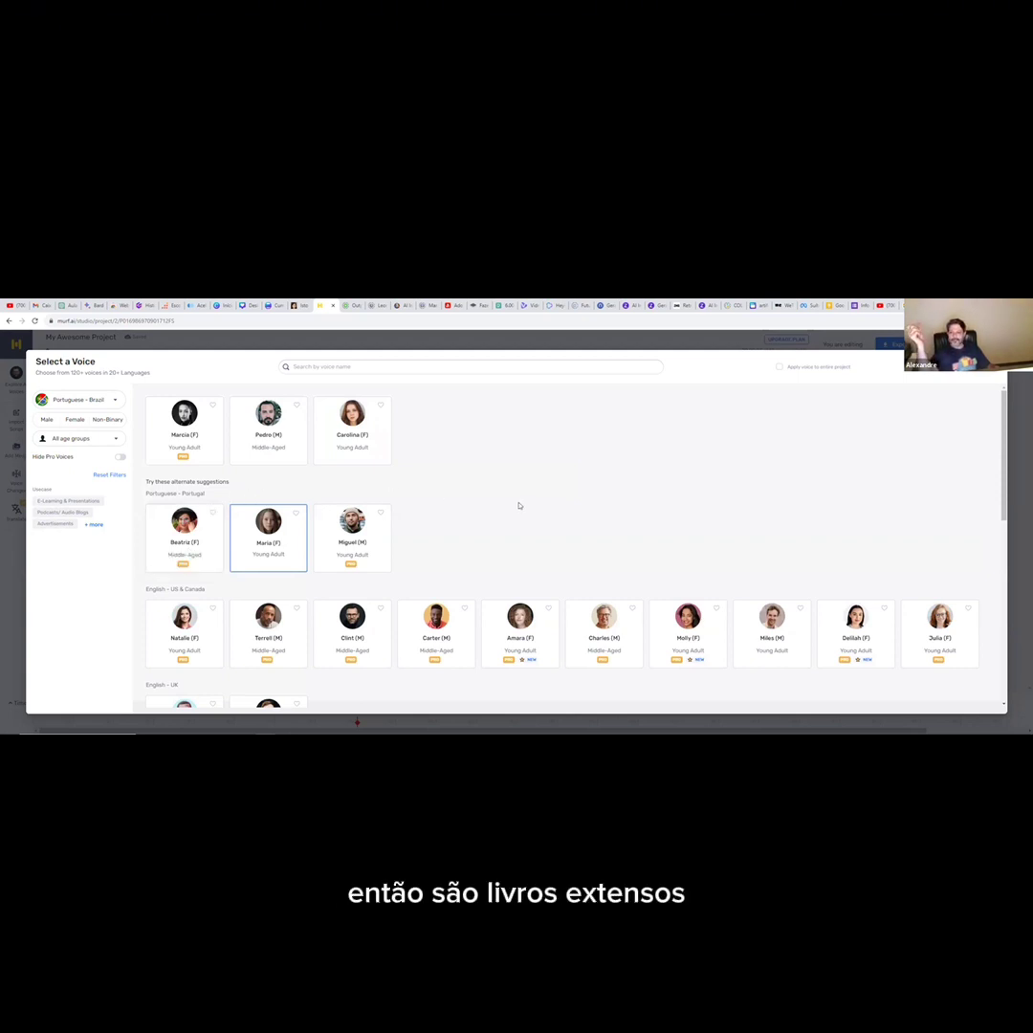
mouse_move(284, 430)
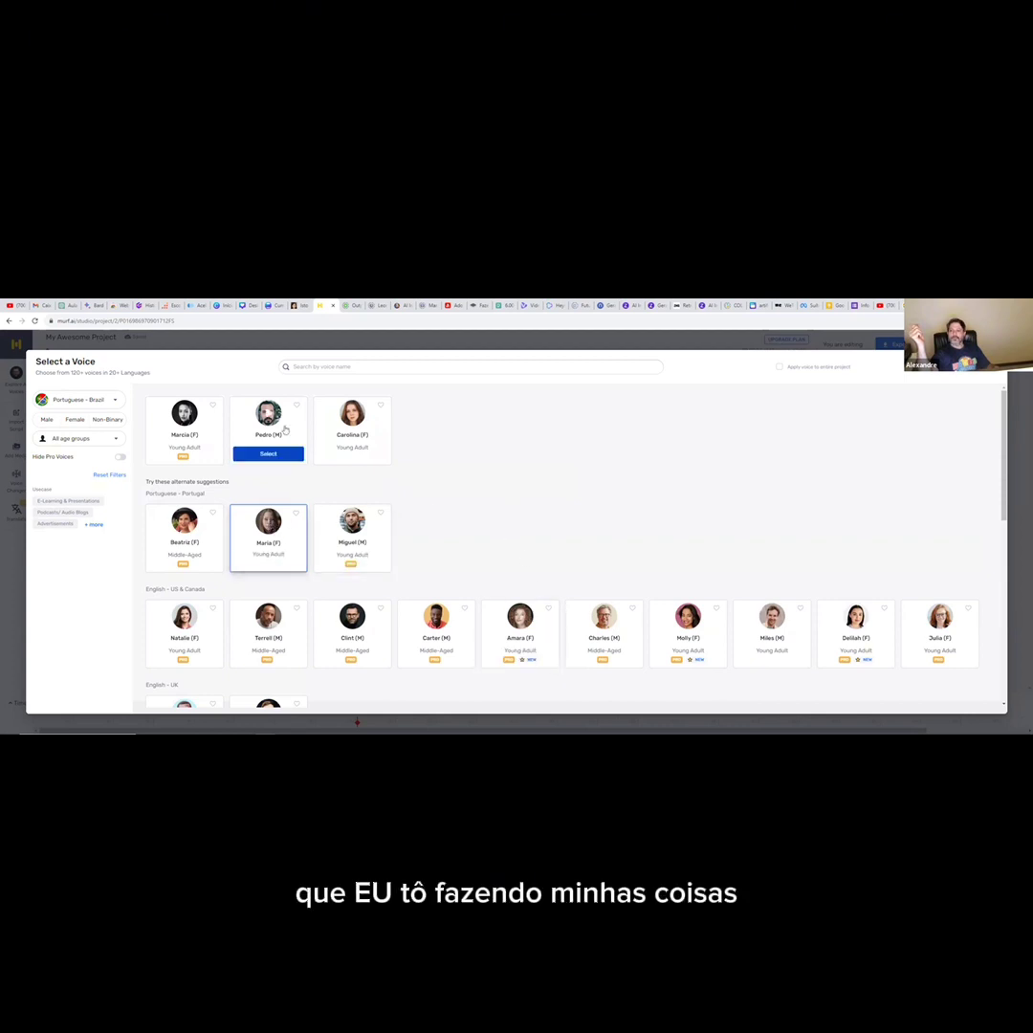
mouse_move(353, 456)
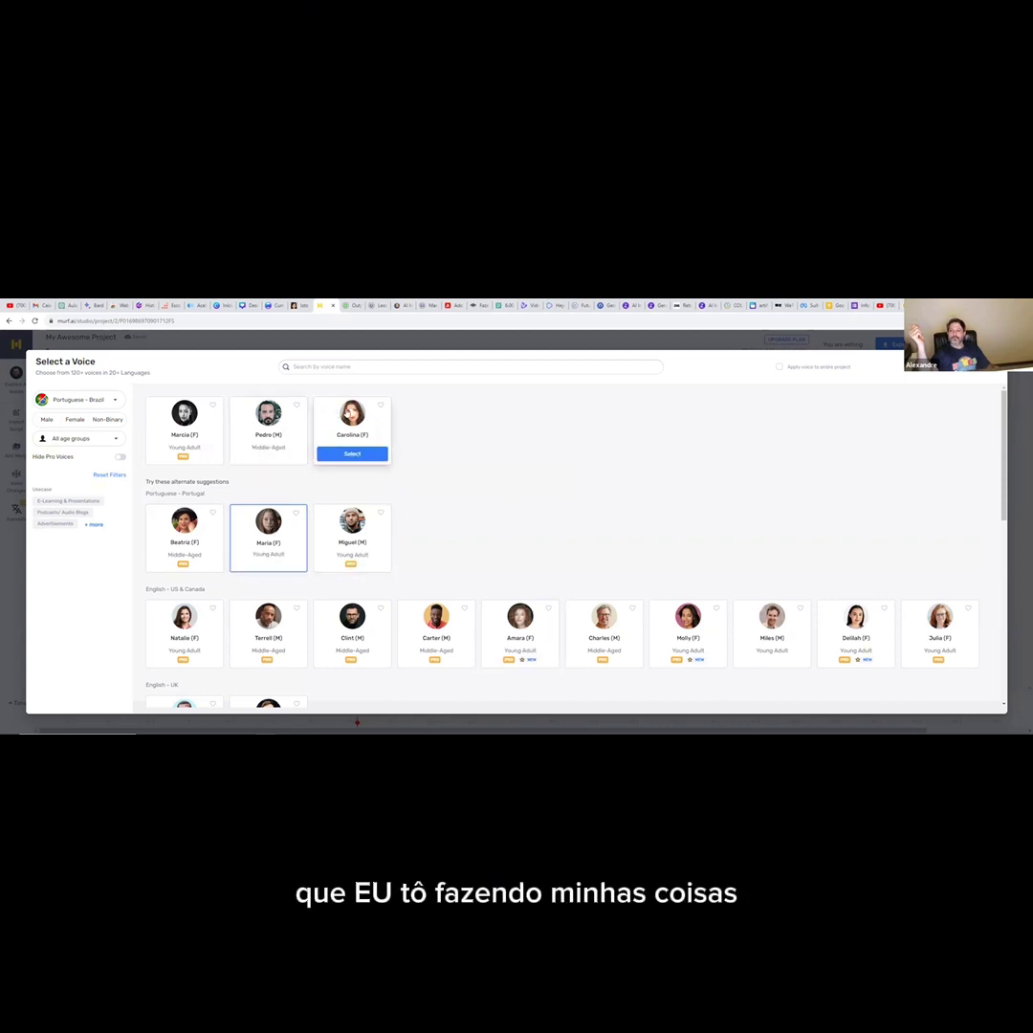
click(353, 454)
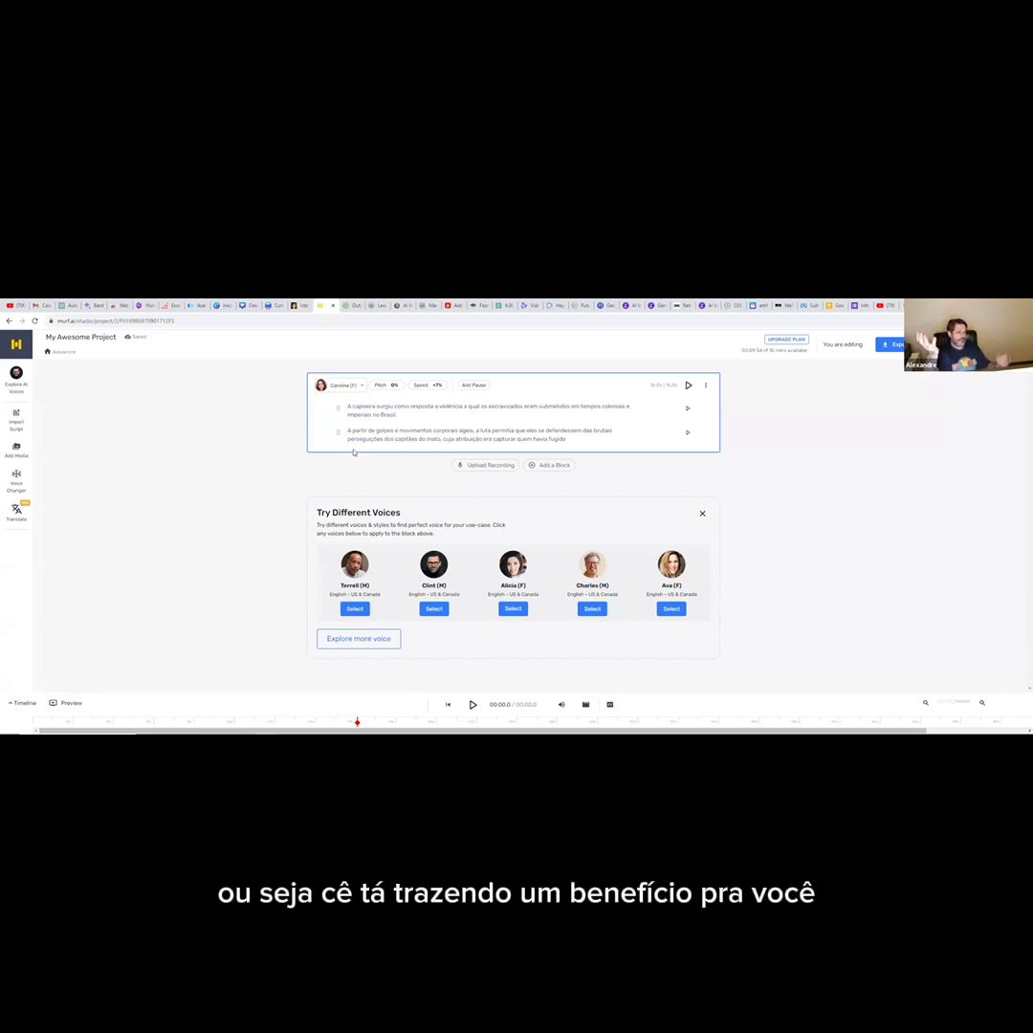
Play the first capoeira sentence with the Carolina (F) voice and stop the playback.
click(688, 386)
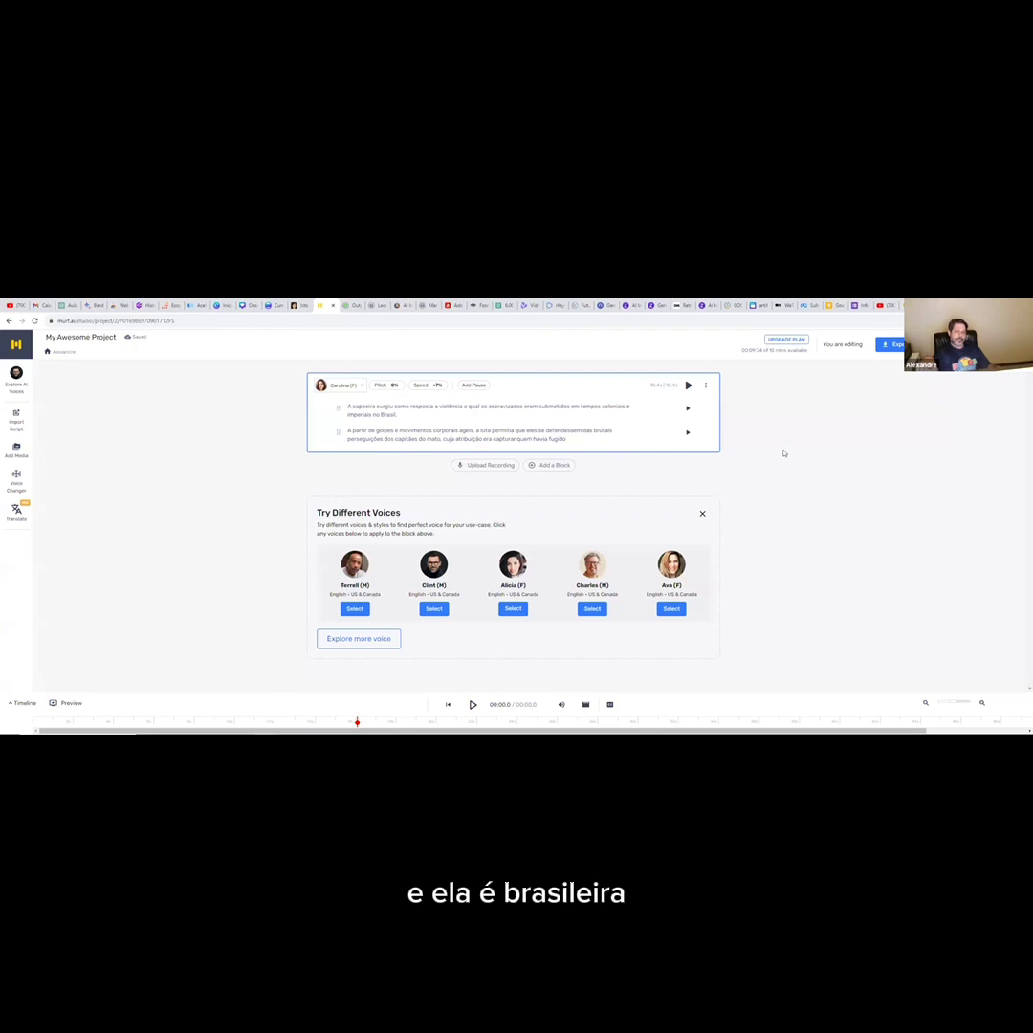
click(689, 408)
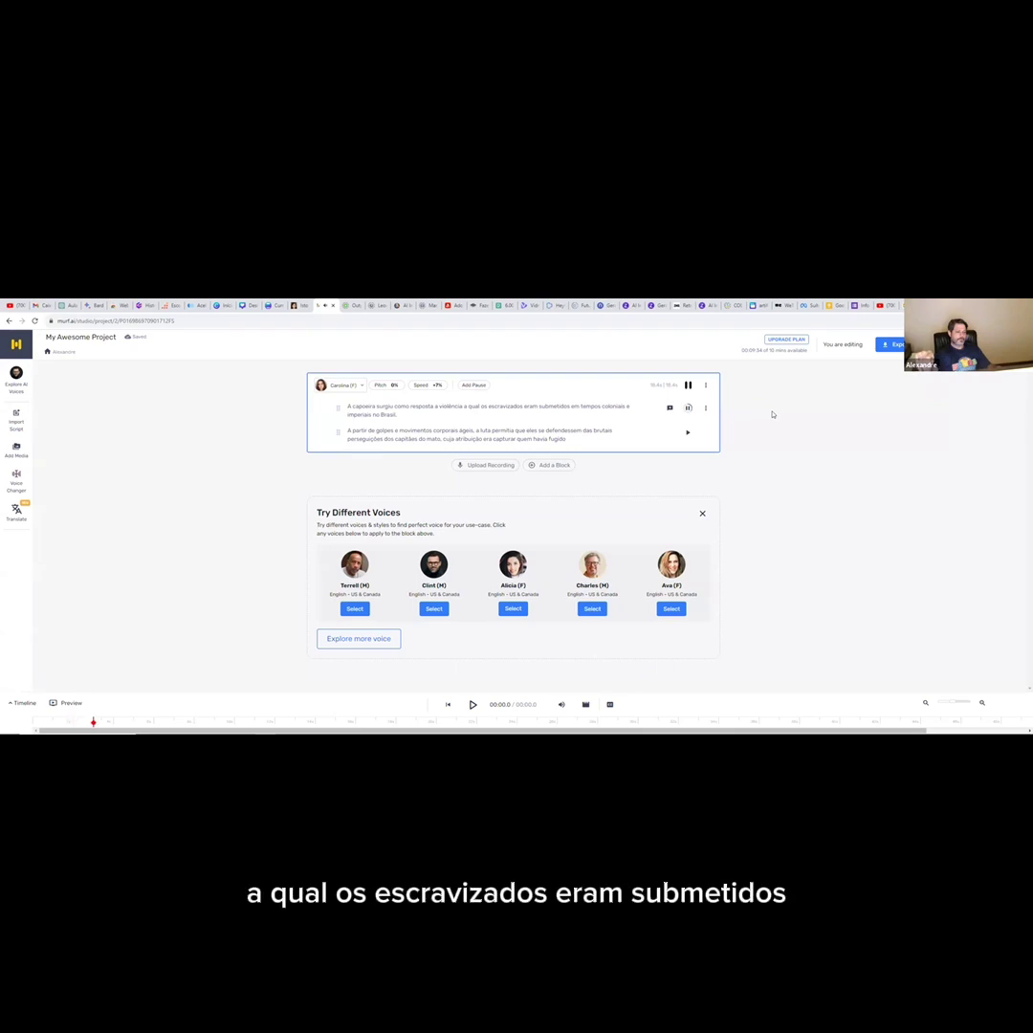
click(687, 384)
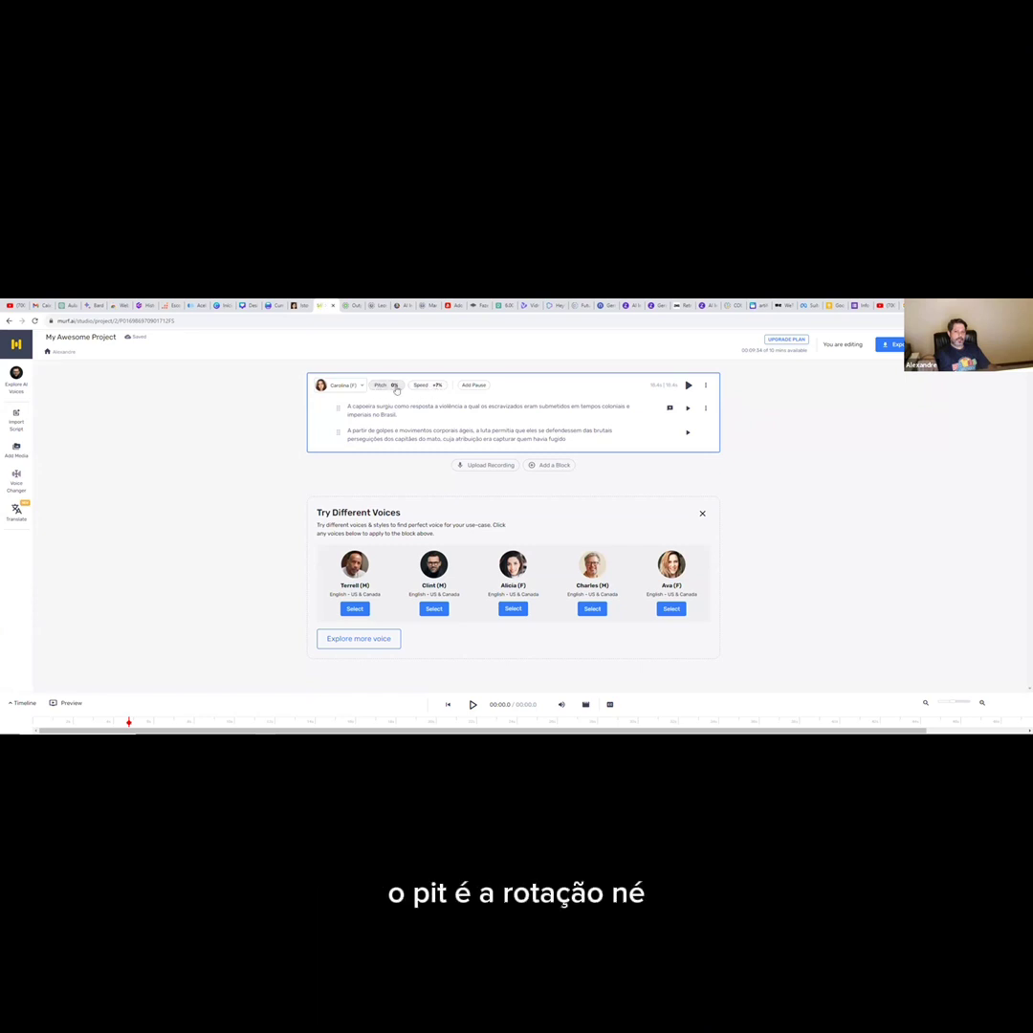
Set the narration speed to +19% and play part of the first capoeira sentence at that speed.
click(435, 387)
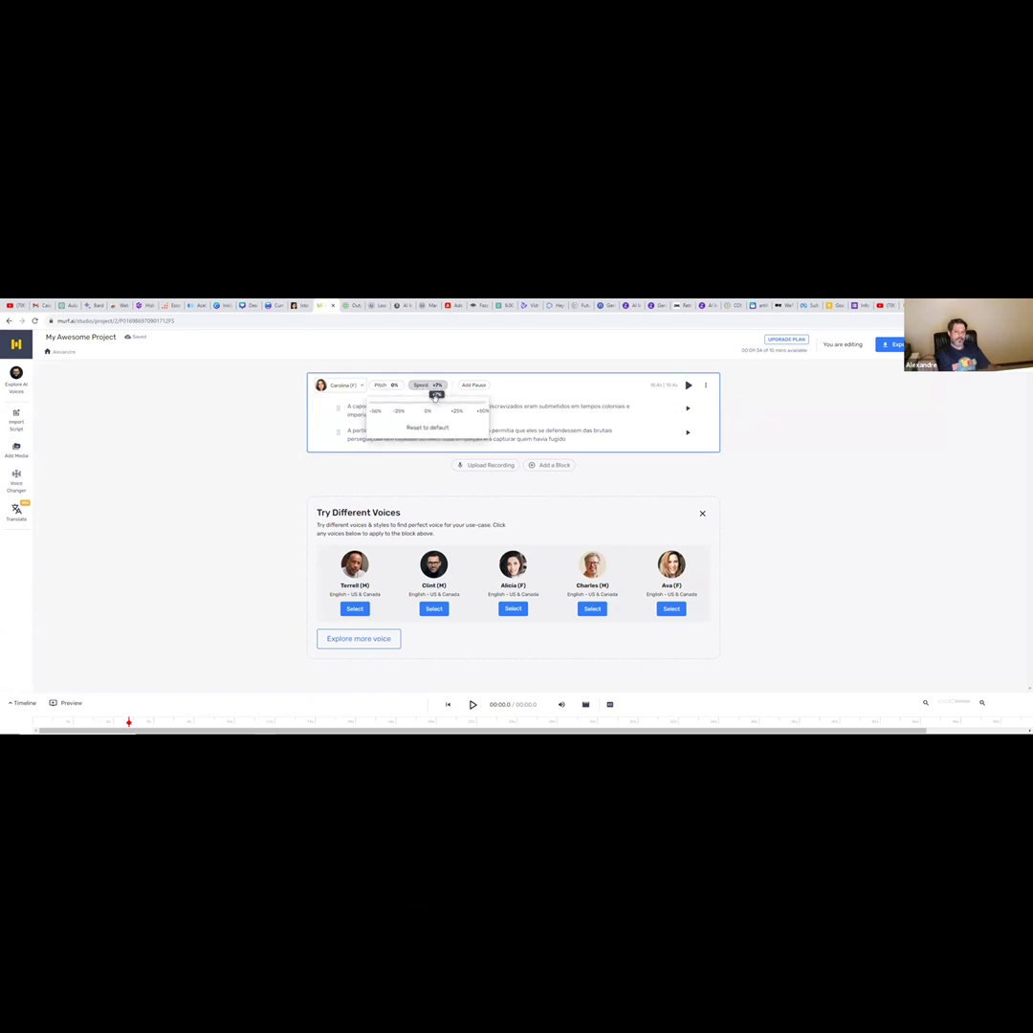
mouse_move(451, 403)
mouse_down()
mouse_move(471, 405)
mouse_move(448, 408)
mouse_up()
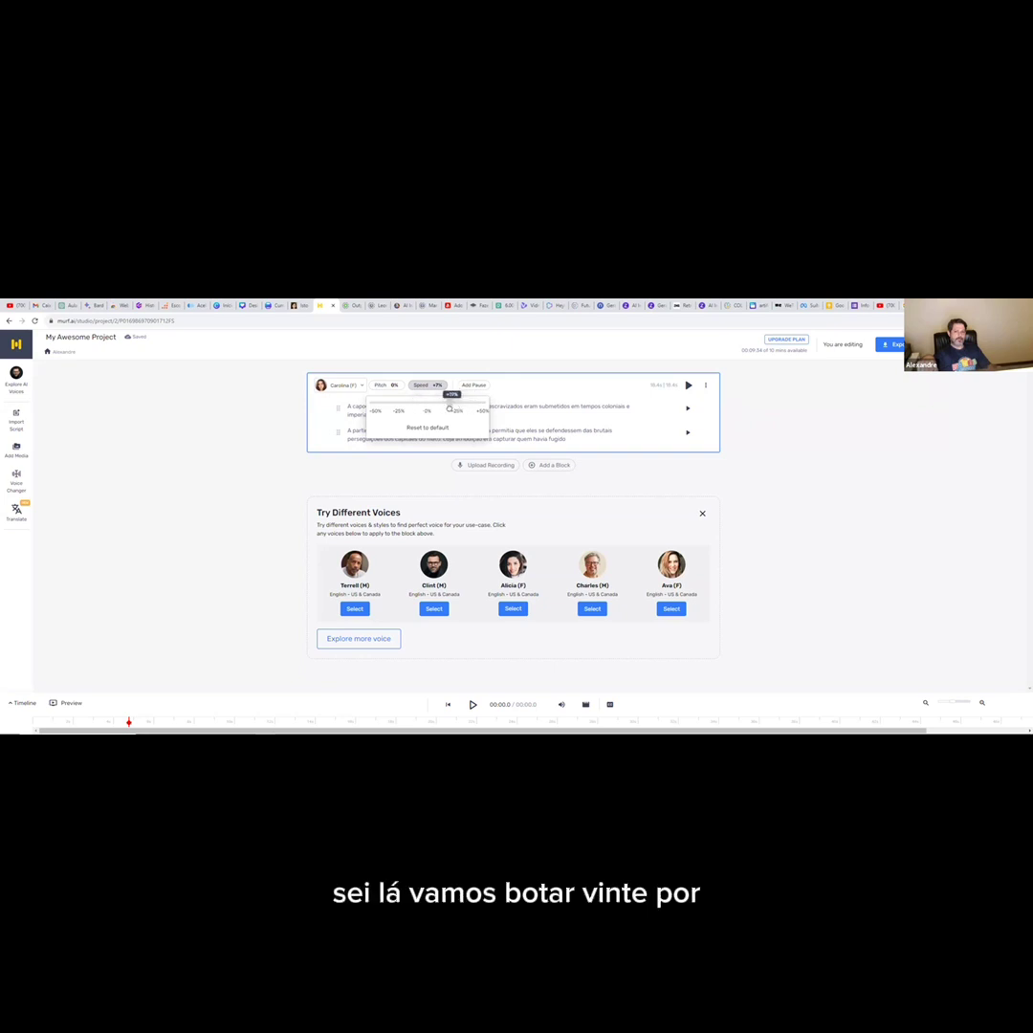
click(687, 384)
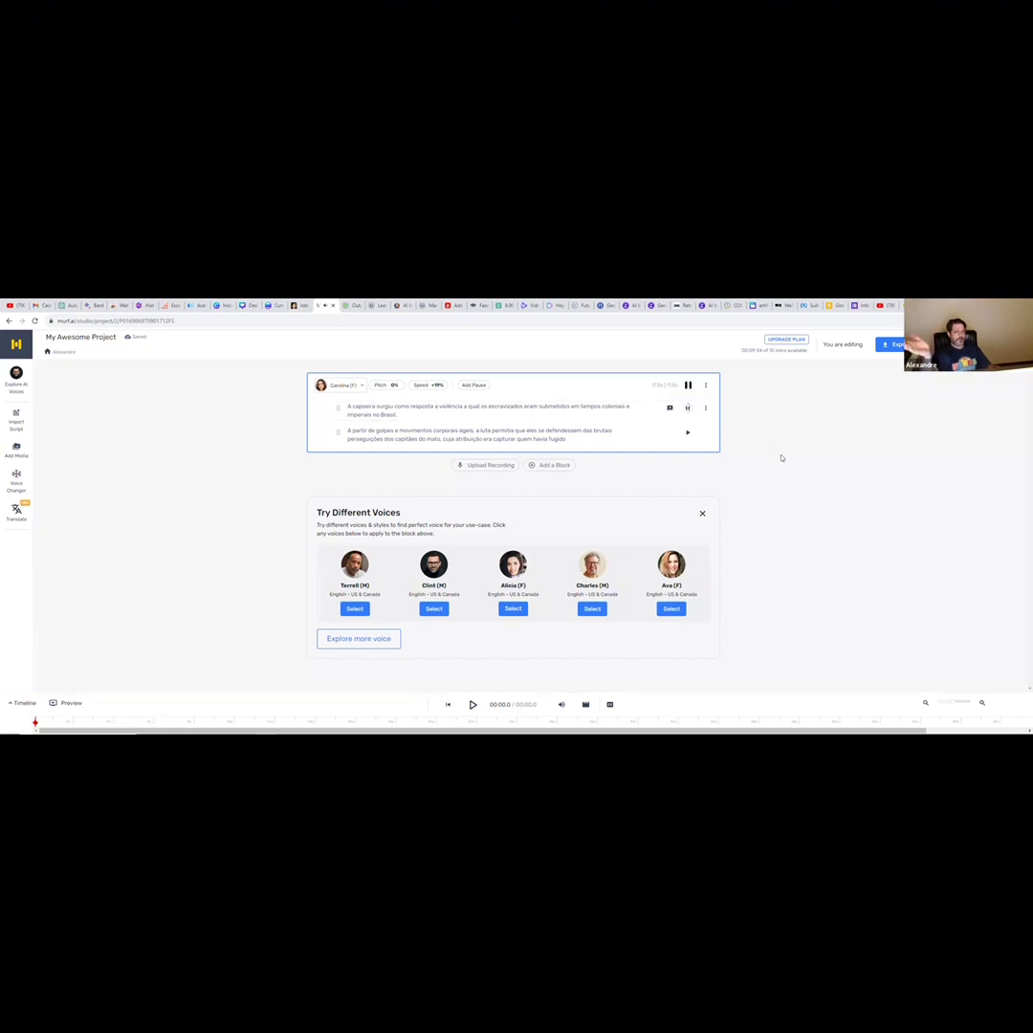
click(686, 410)
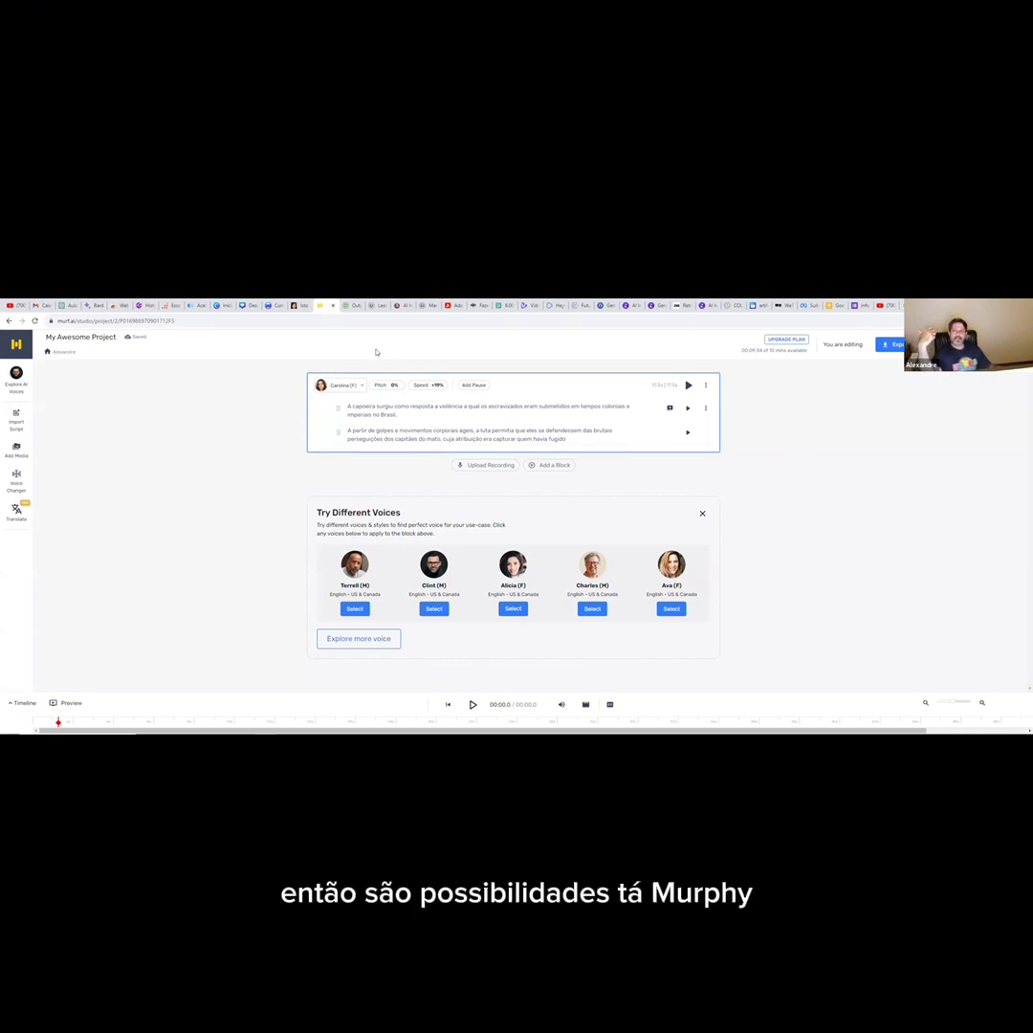
Switch to LimeWire, review the generated images, try to open the options of "Um ovo na praia", and return to the home page.
click(352, 306)
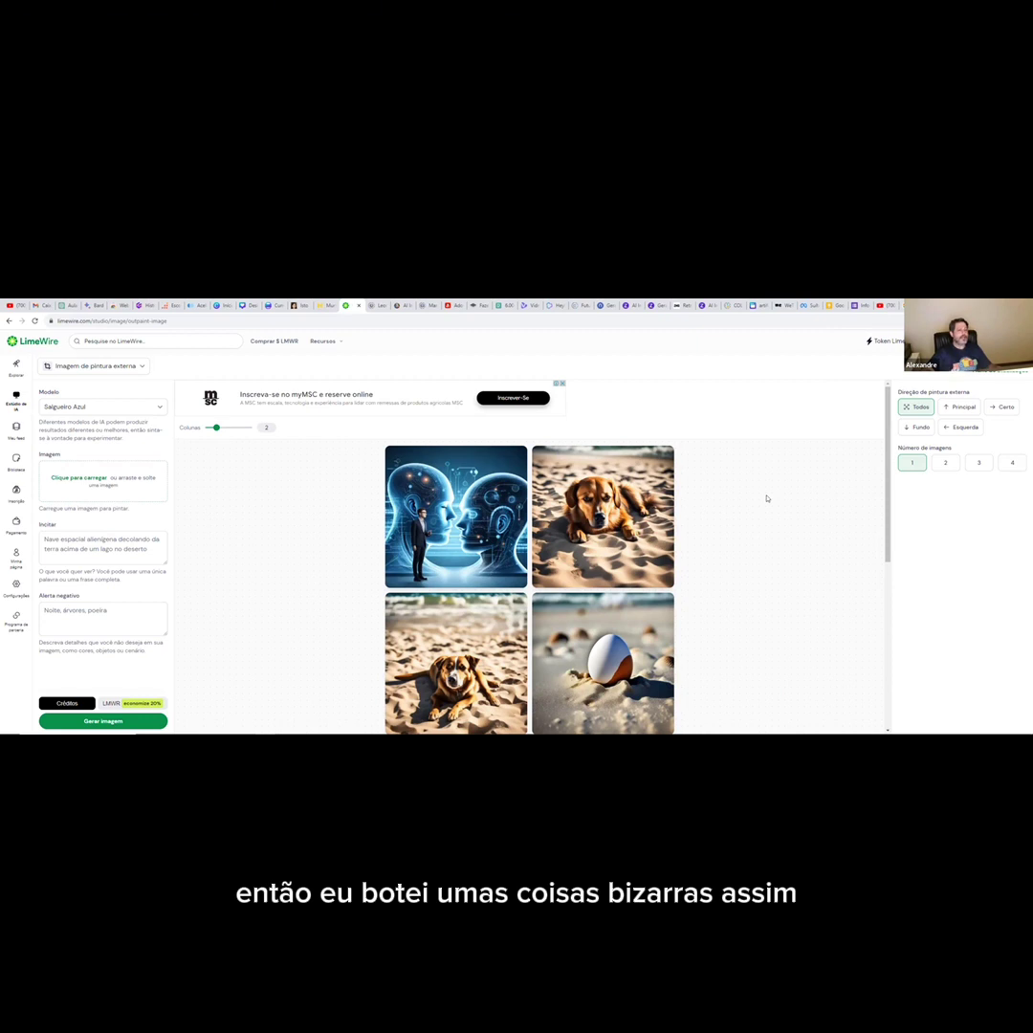
scroll(766, 498, down, 1)
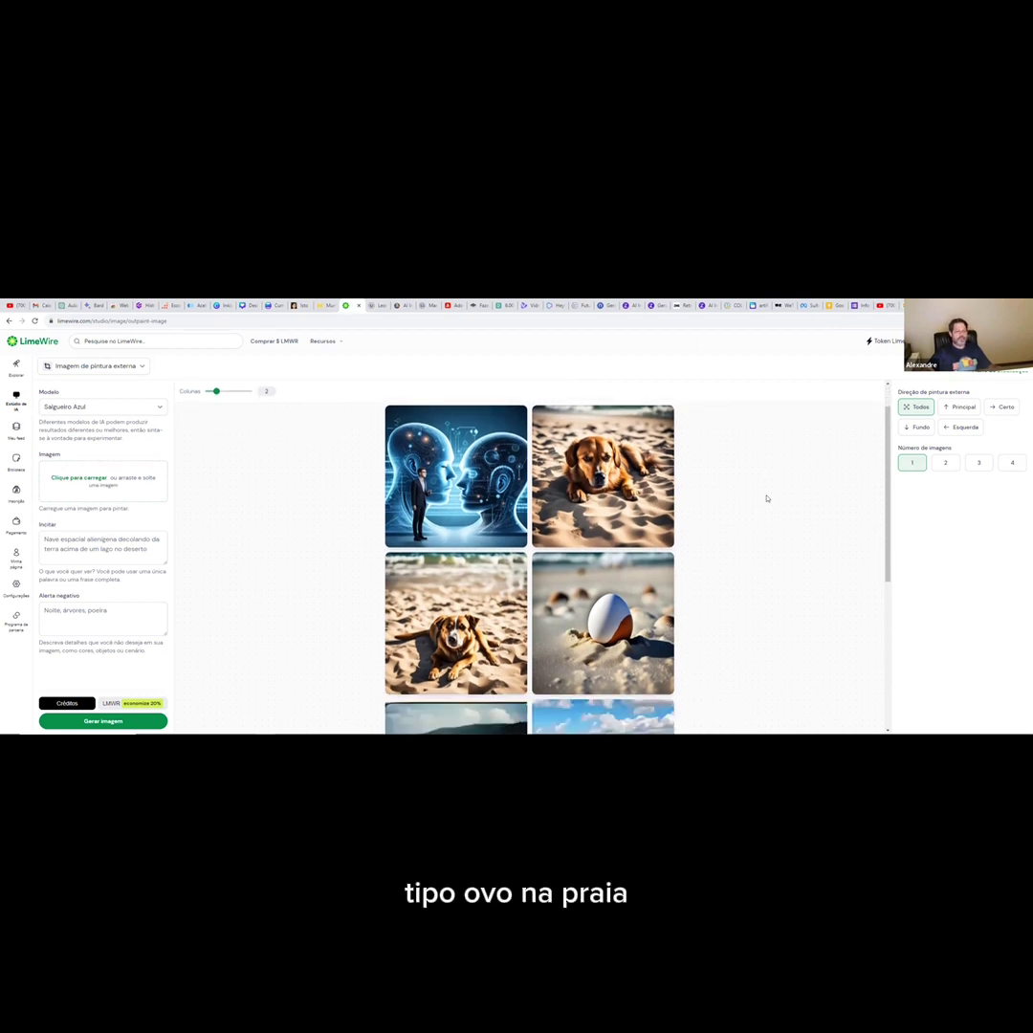
scroll(766, 498, down, 5)
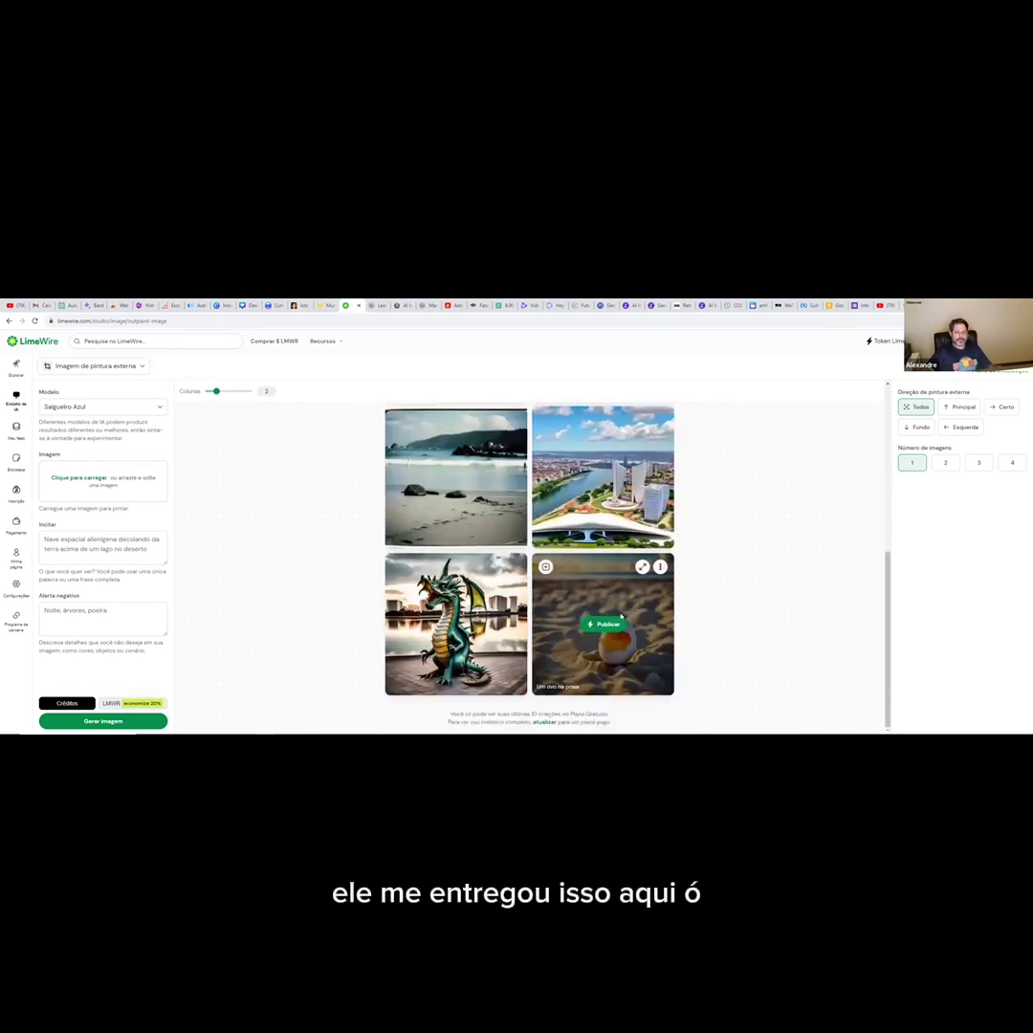
click(660, 566)
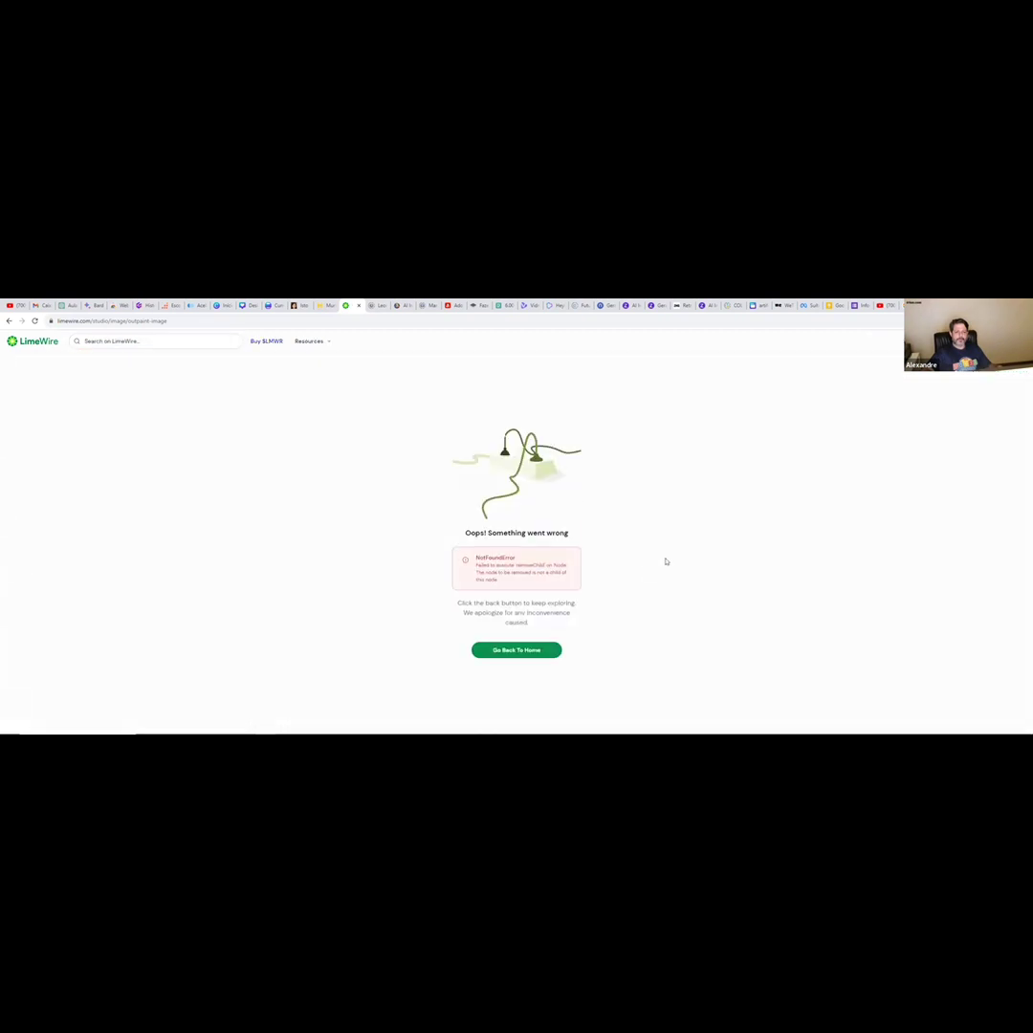
click(517, 651)
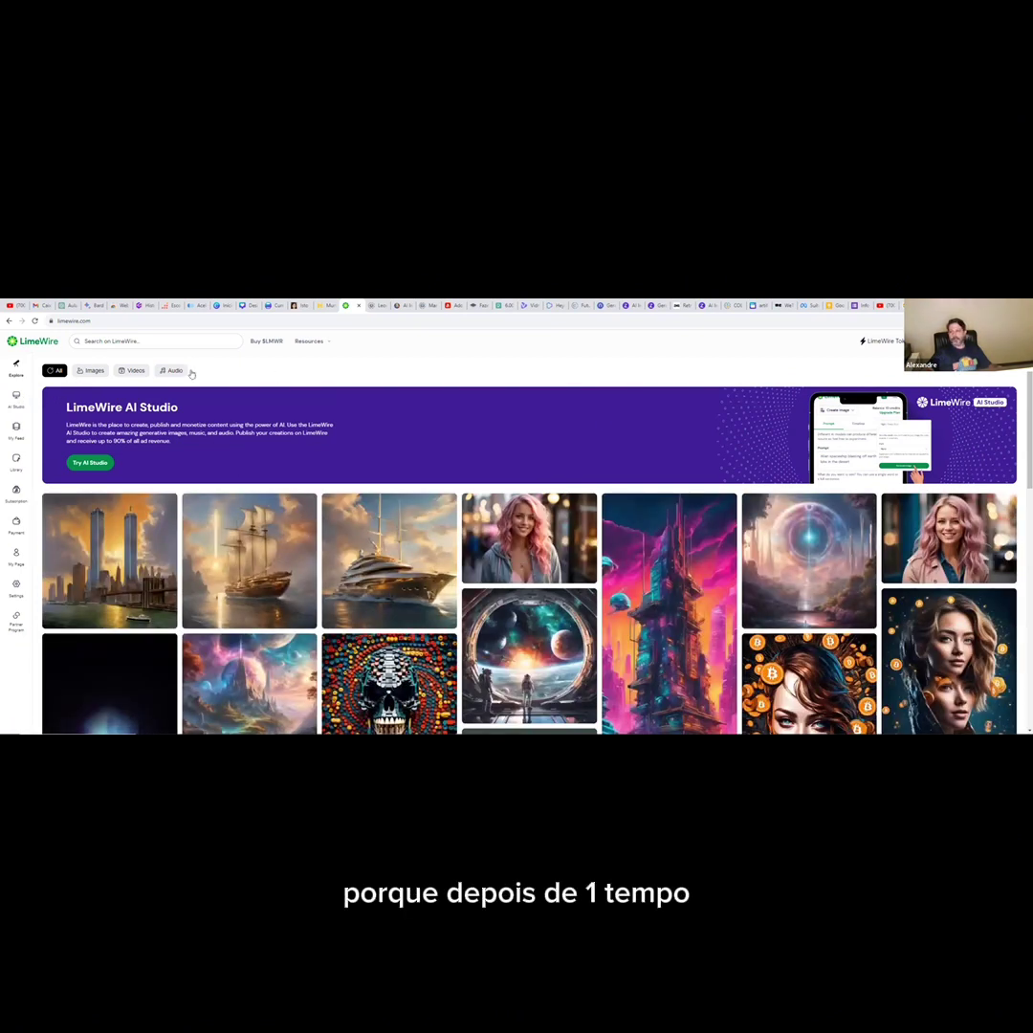
Look through LimeWire's image gallery, feed, AI Studio, library, subscription, payment and profile pages, ending on the home page.
click(89, 371)
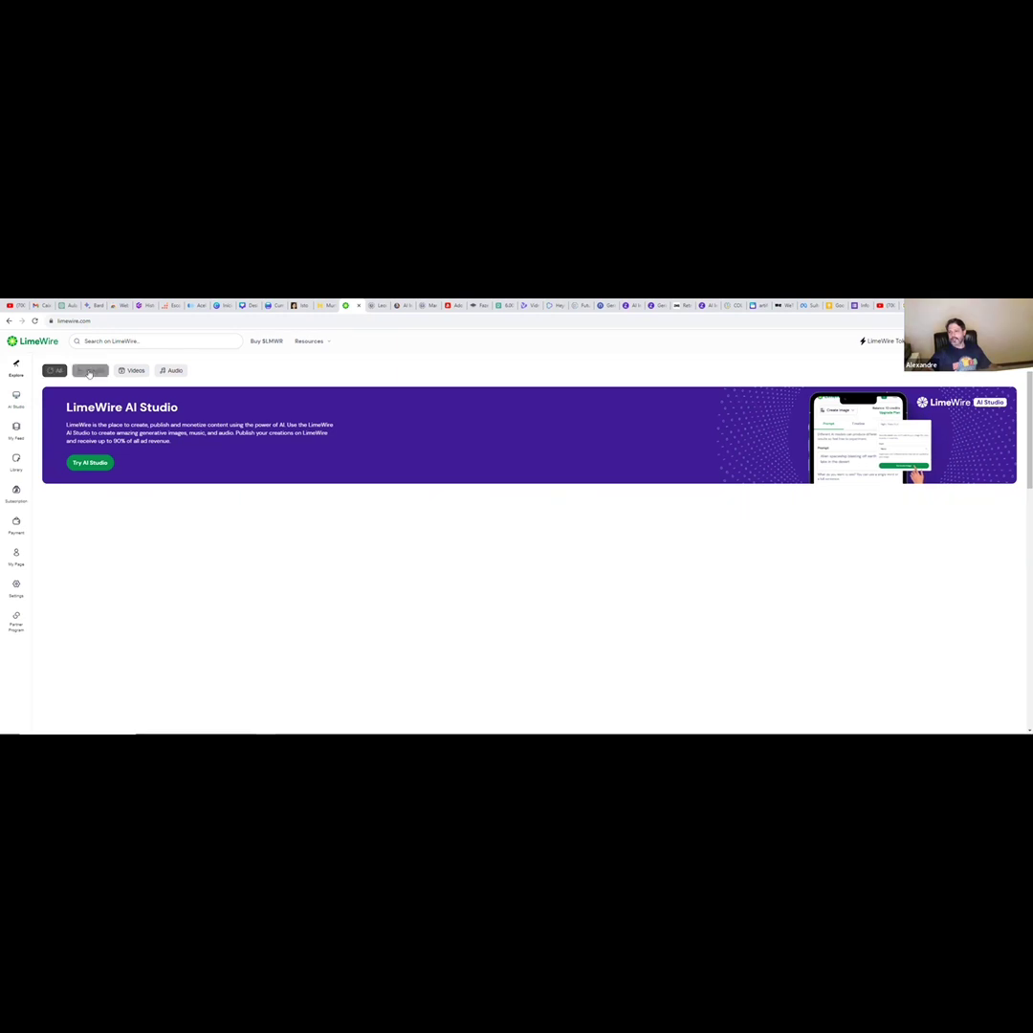
click(15, 430)
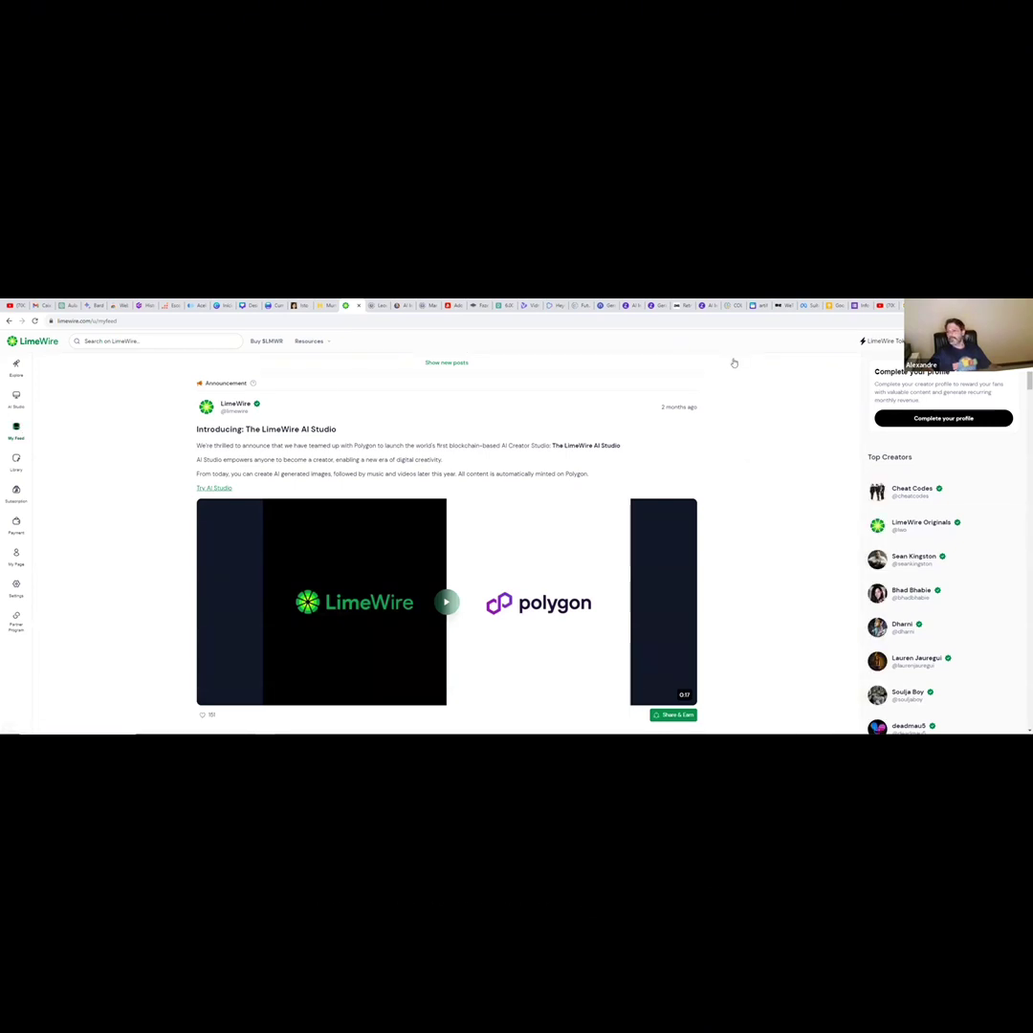
click(15, 367)
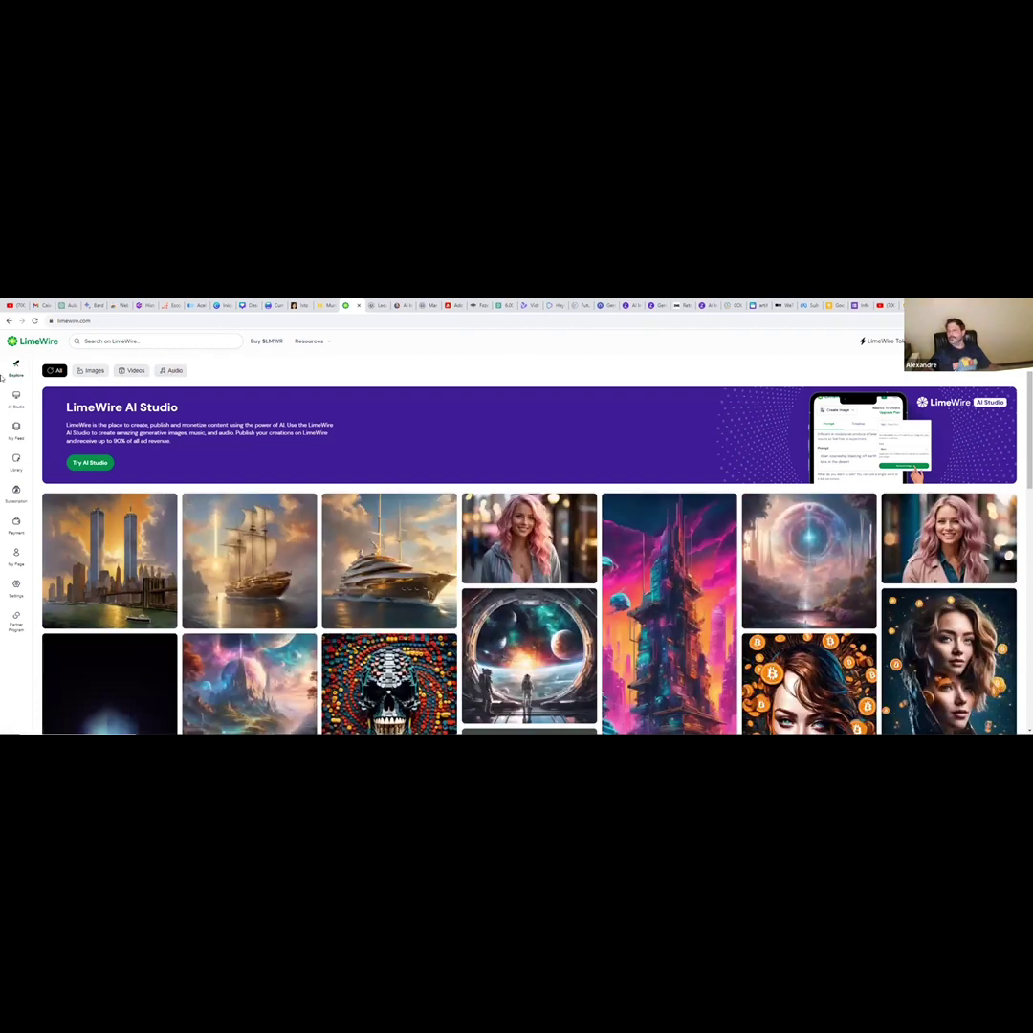
click(16, 399)
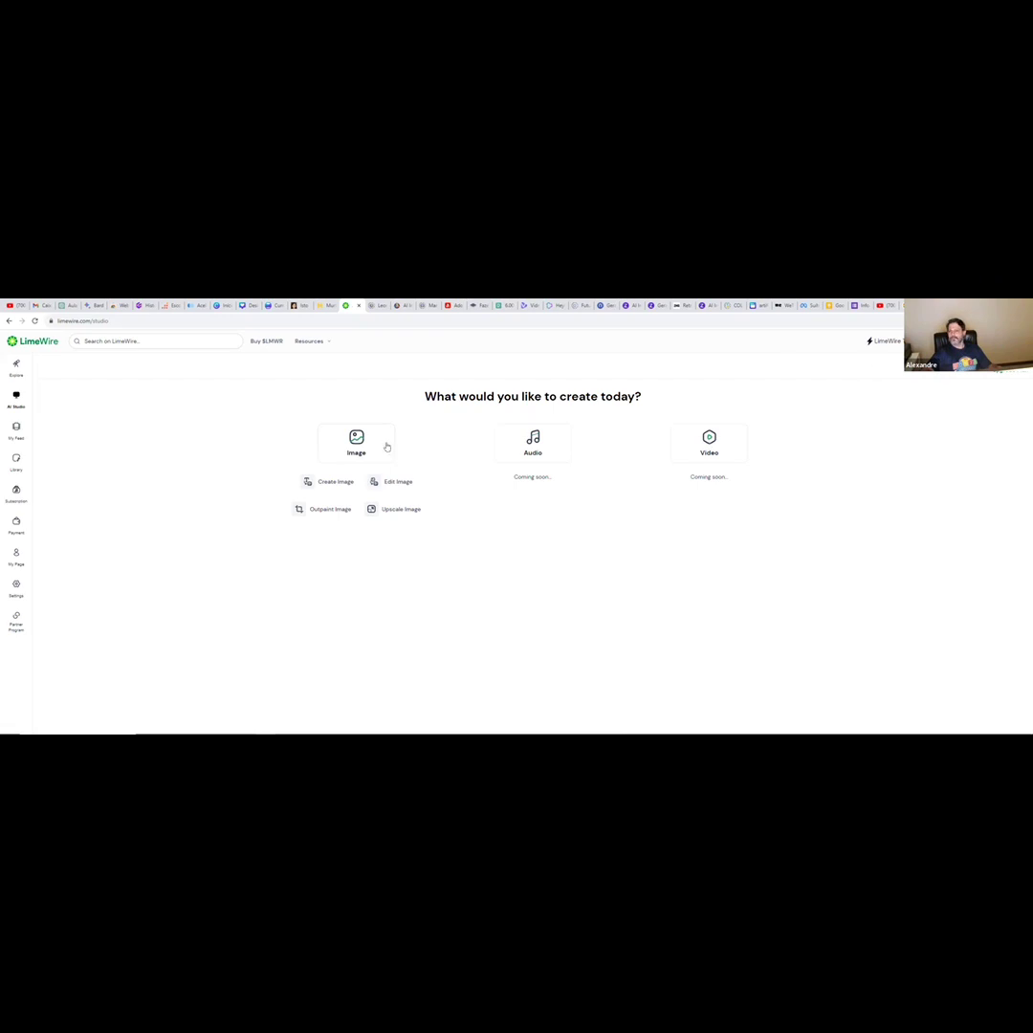
click(17, 463)
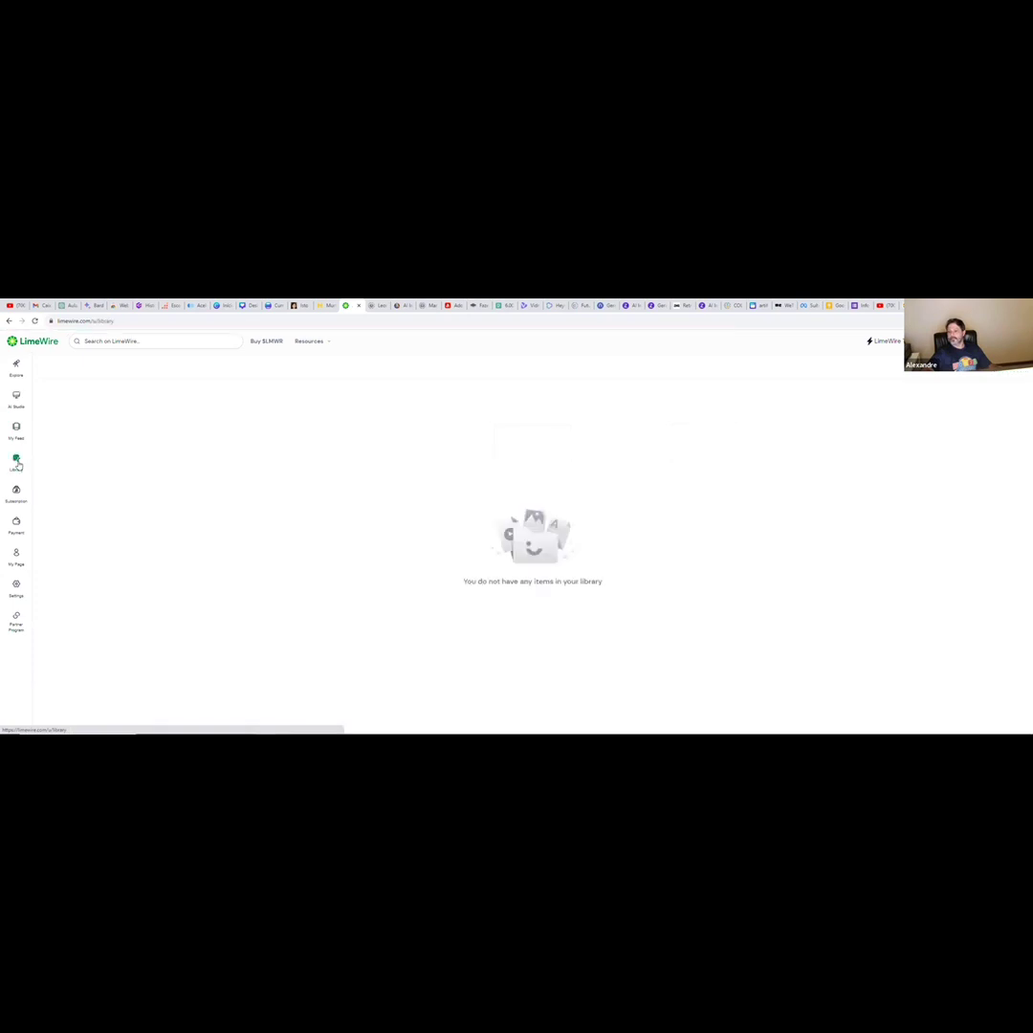
click(16, 491)
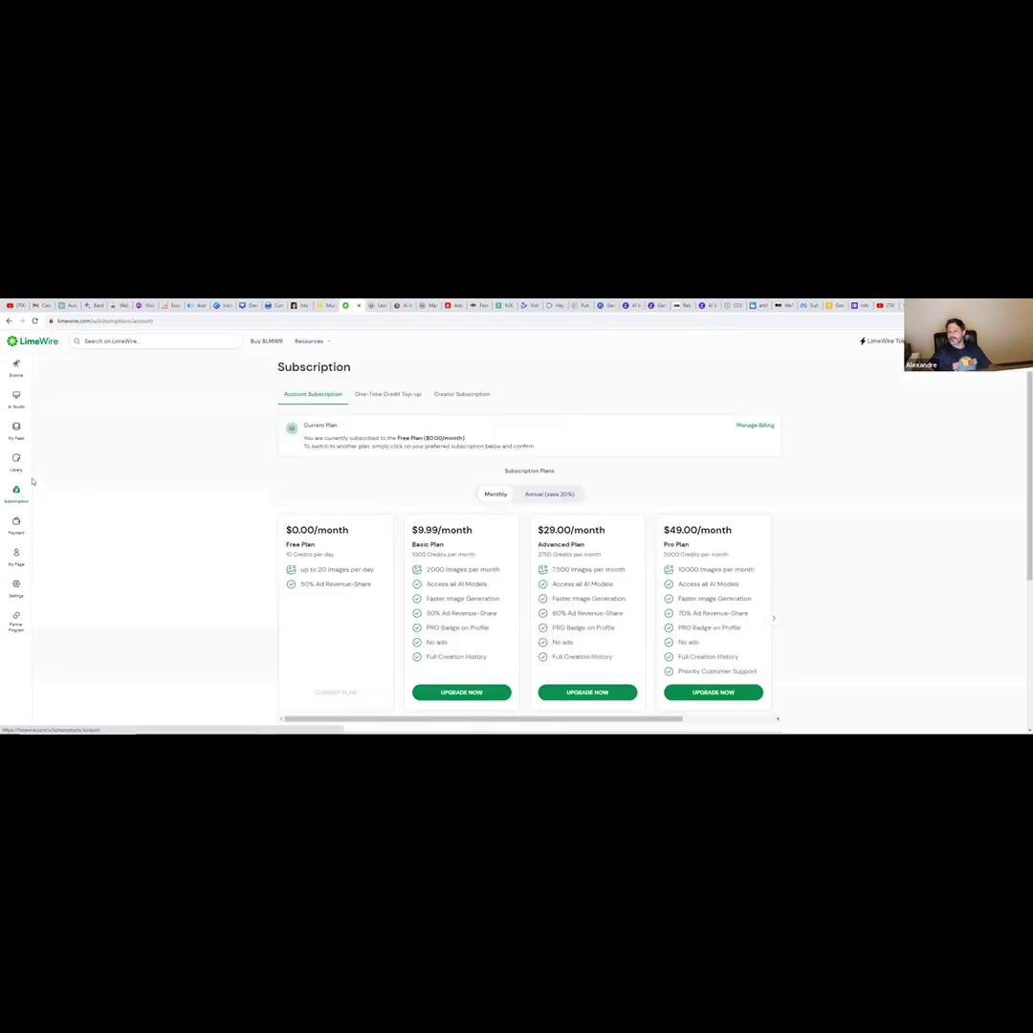
click(19, 526)
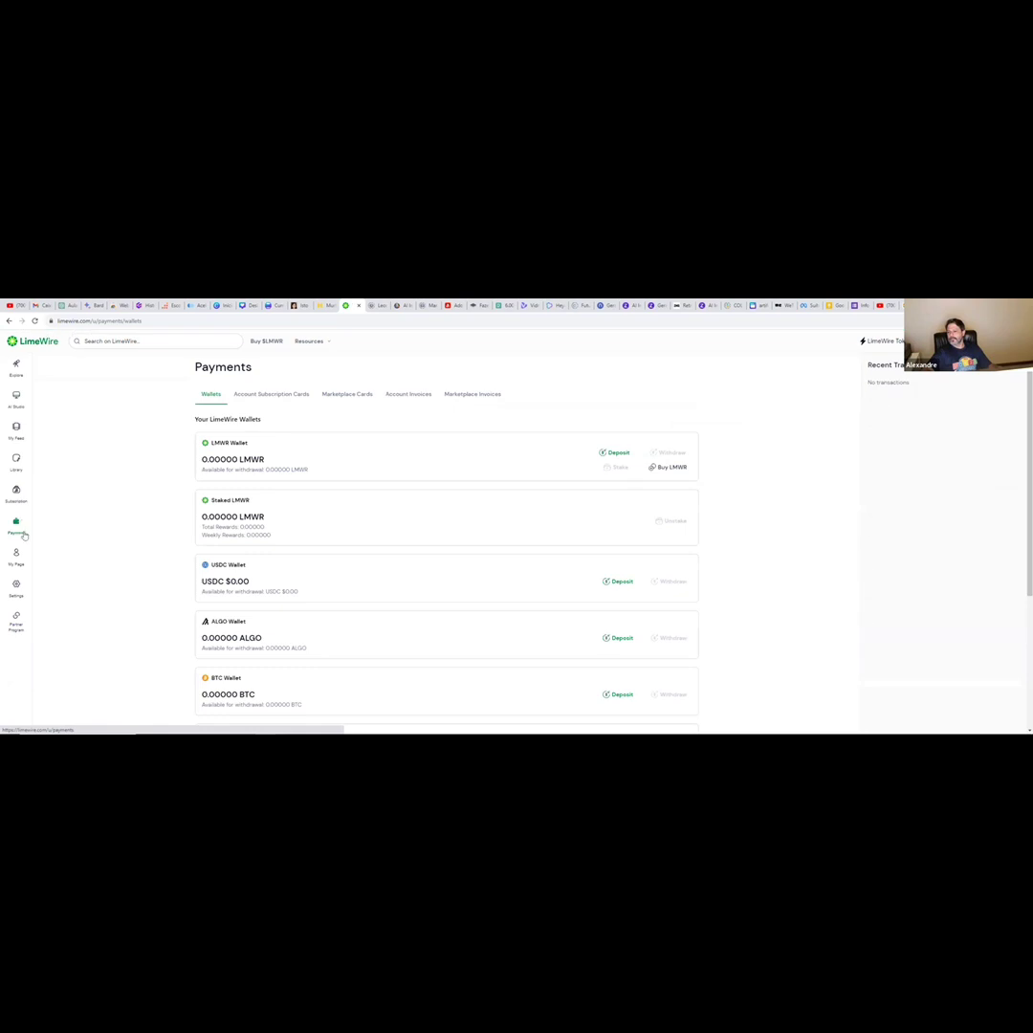
click(16, 554)
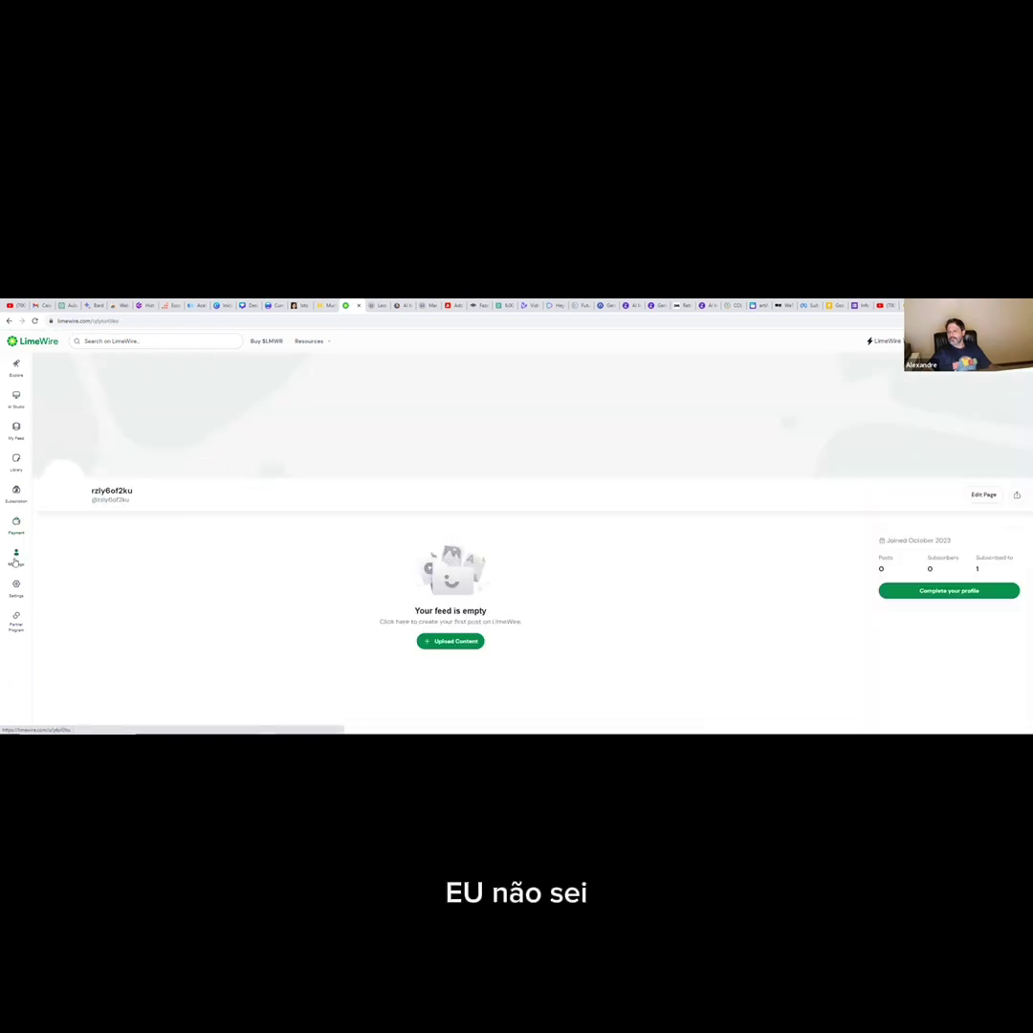
click(34, 343)
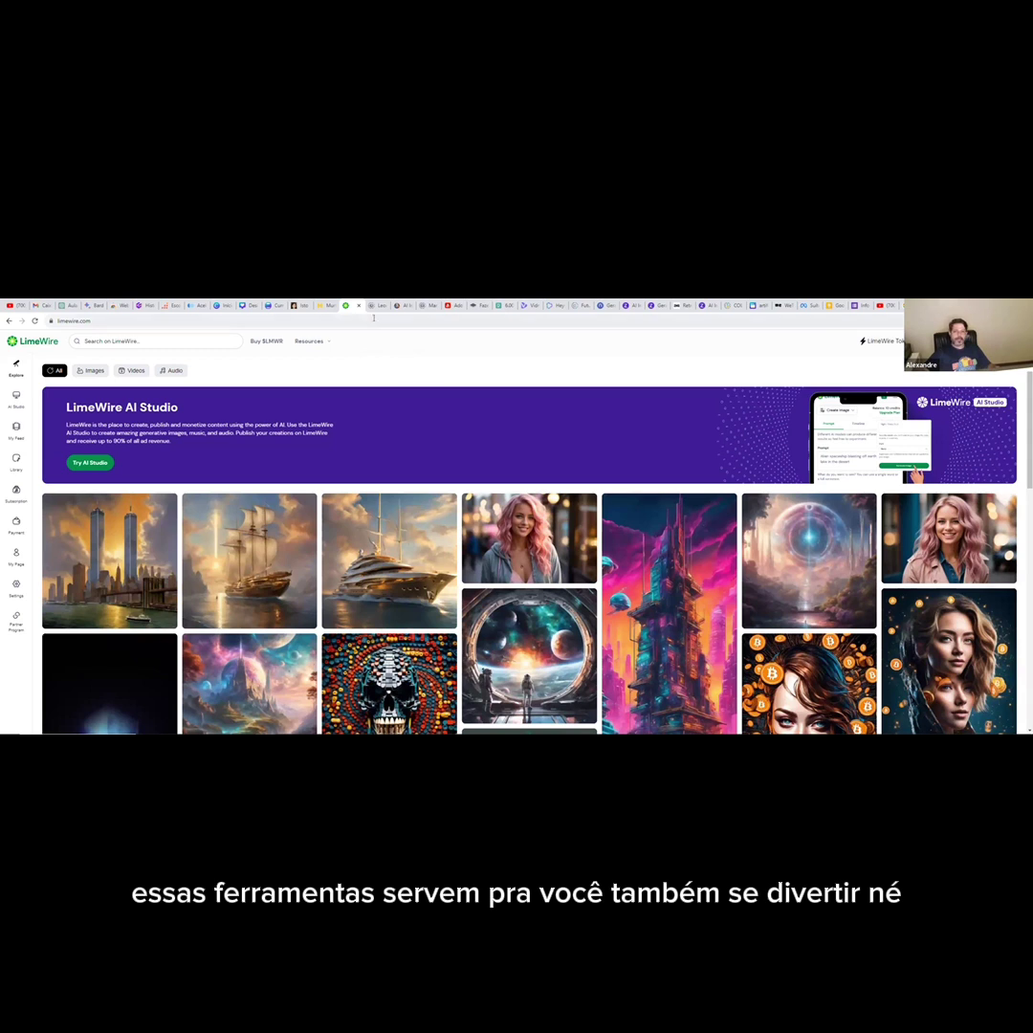
Switch to Leonardo.Ai and examine the images in the AI Image Generation history down to "cachorro pegando sol na praia".
key(ctrl+Tab)
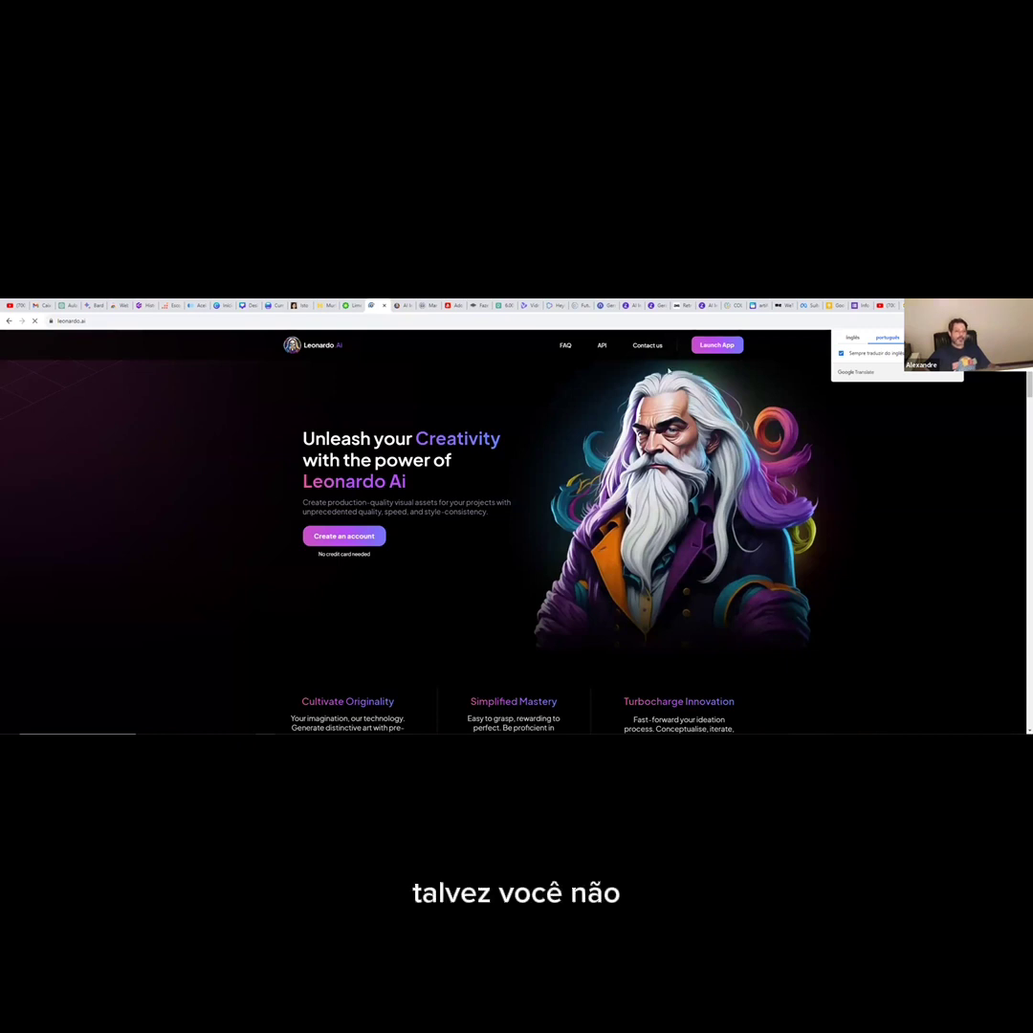
click(959, 420)
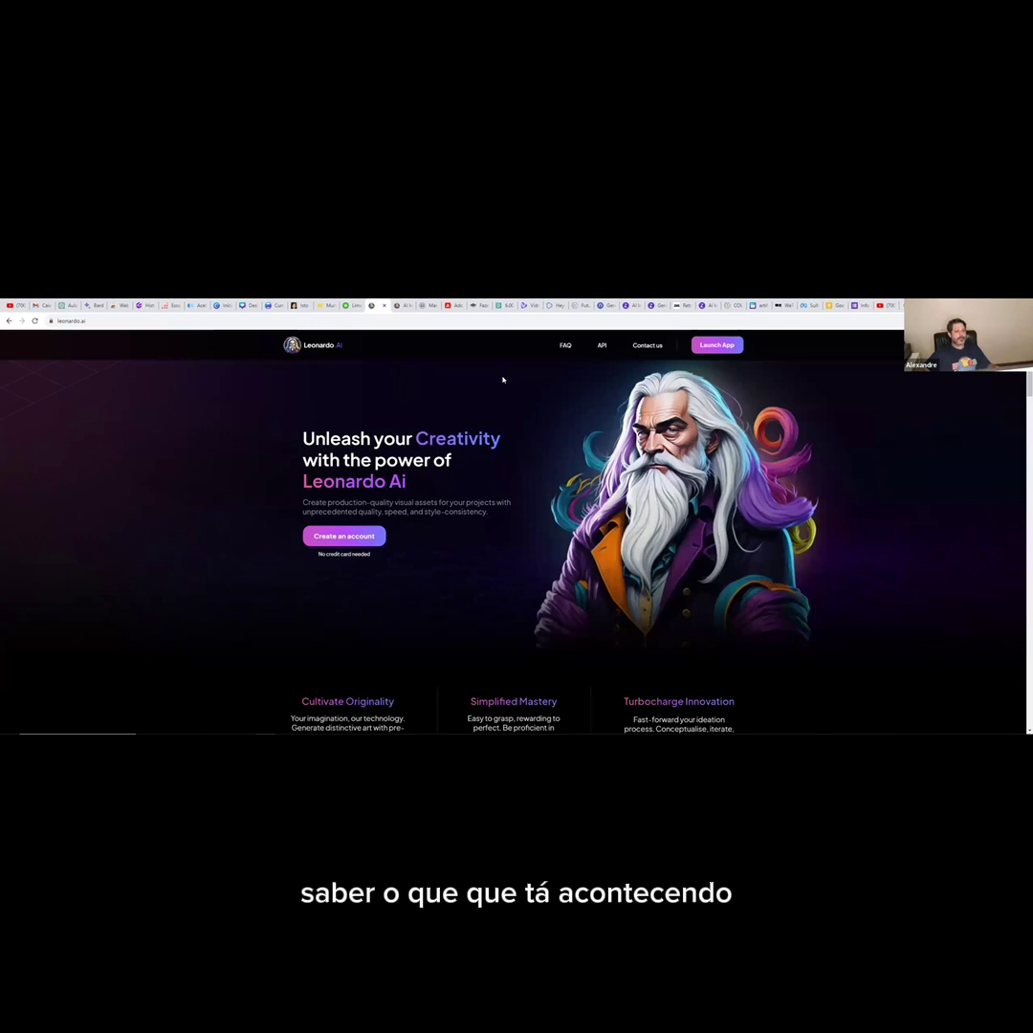
click(397, 305)
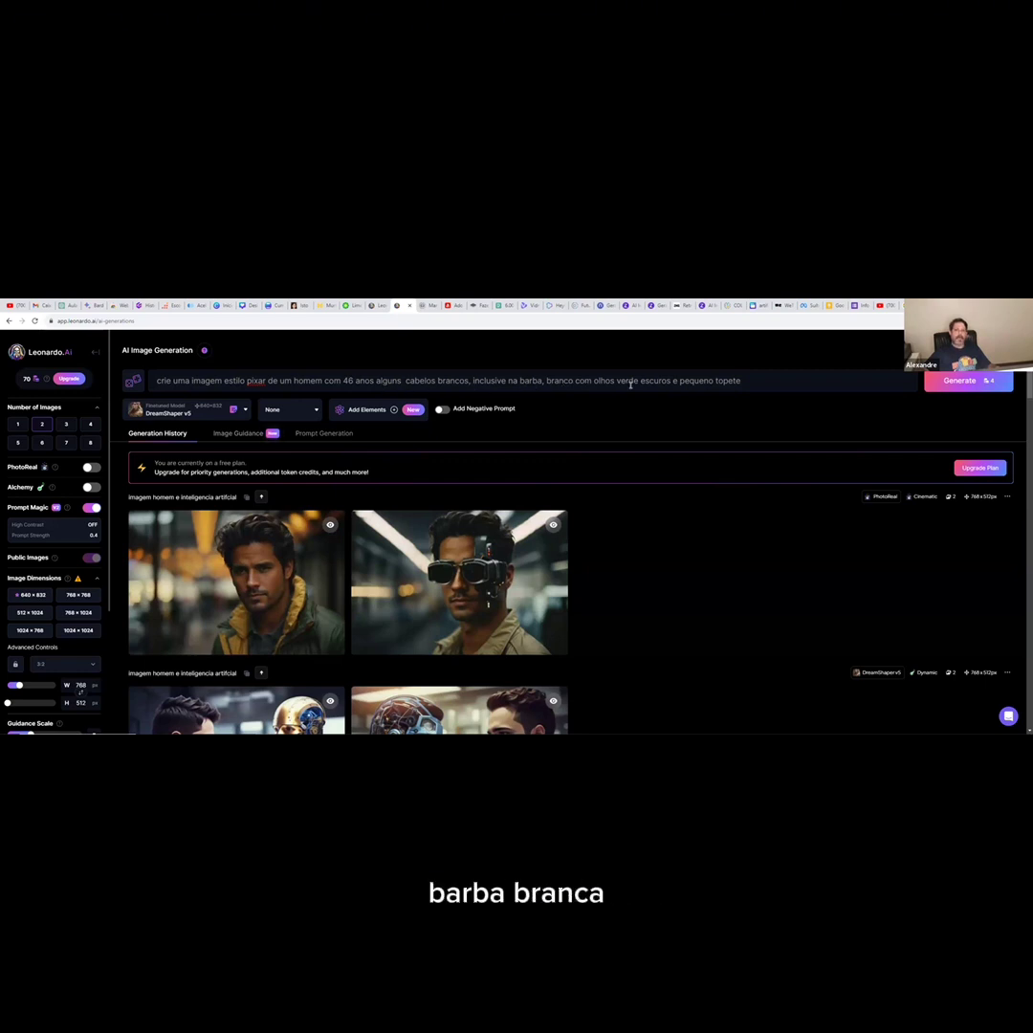
scroll(469, 545, down, 1)
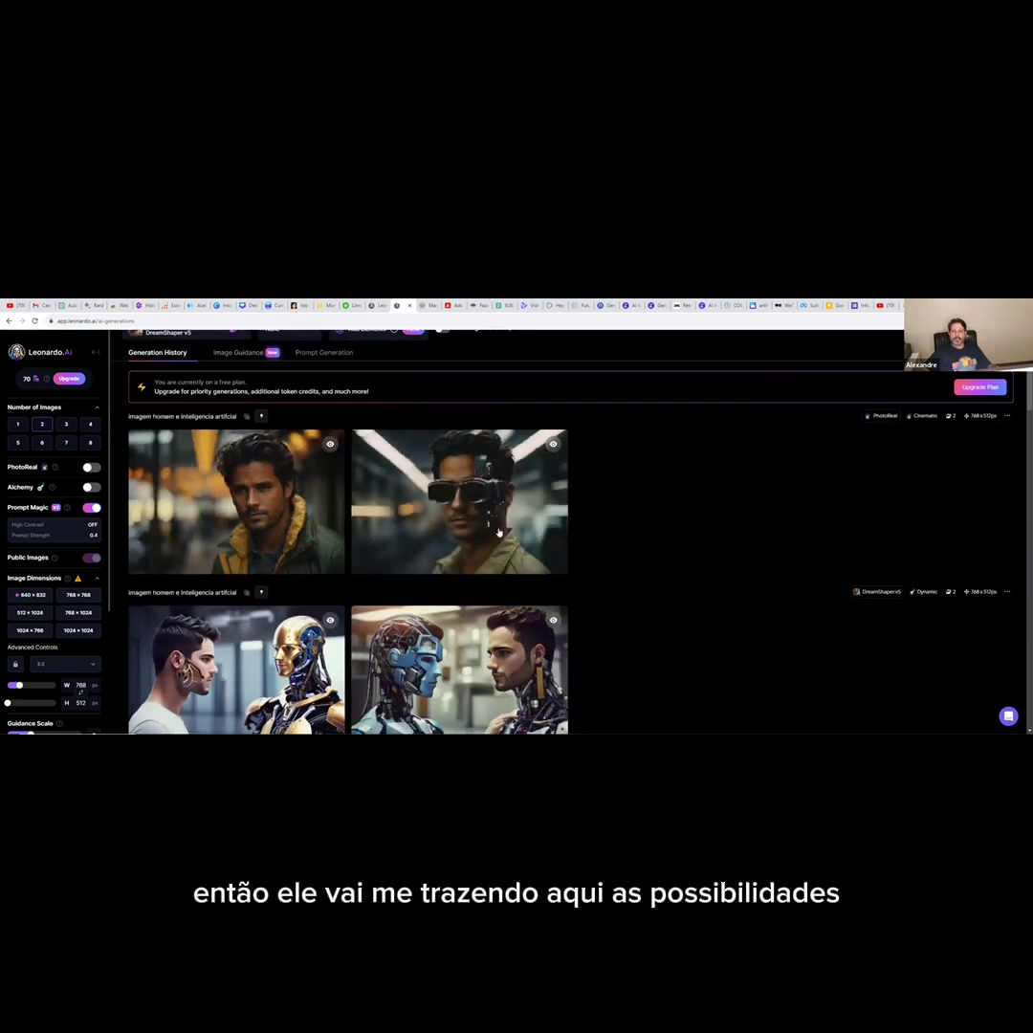
scroll(469, 510, down, 1)
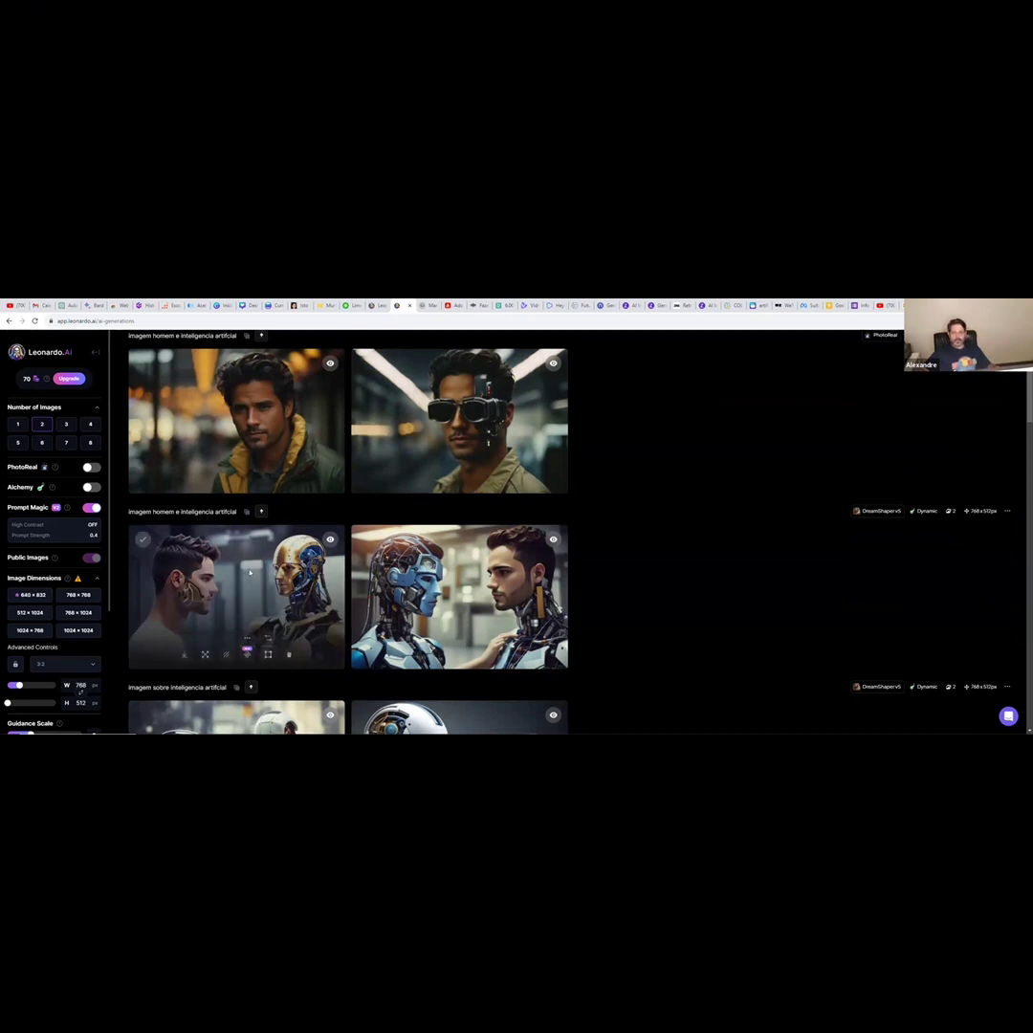
scroll(248, 571, down, 3)
scroll(247, 572, down, 3)
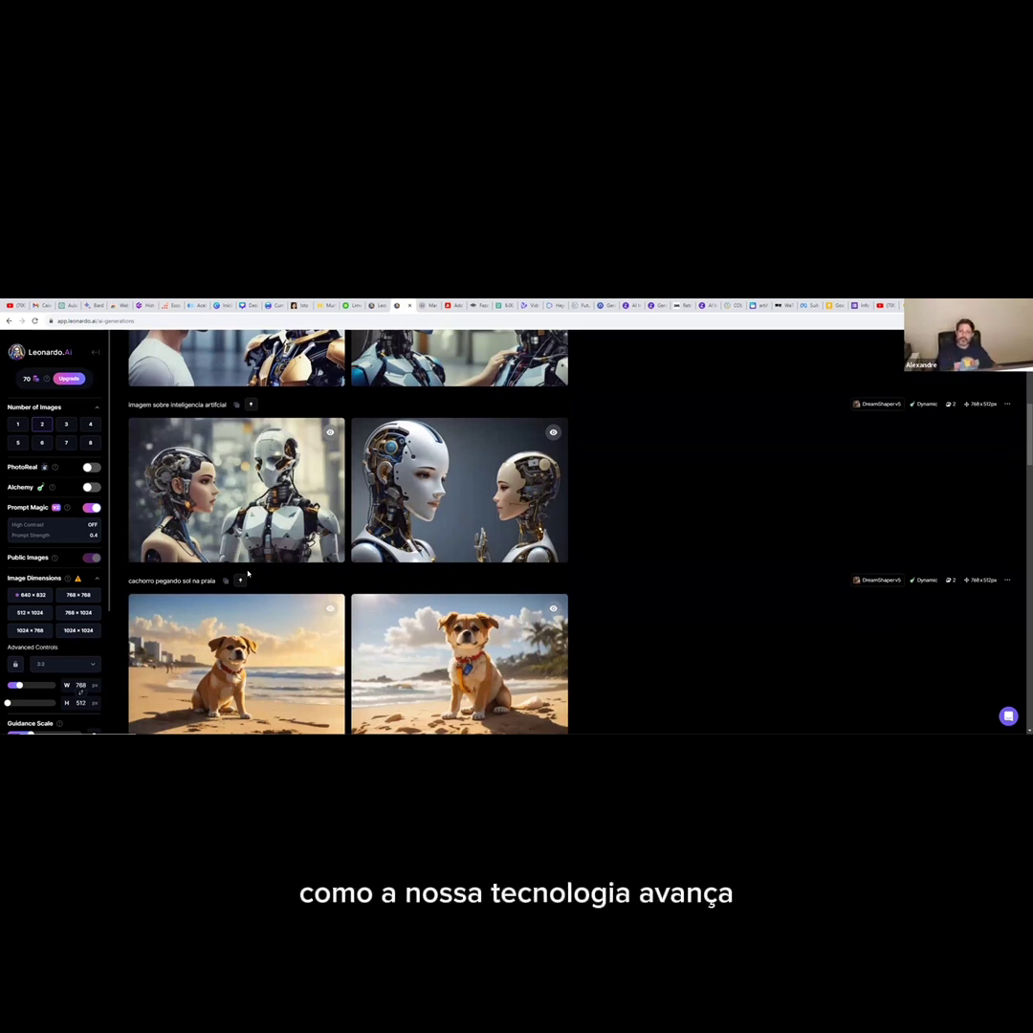
Examine the generated images for "espada na pedra", "ovo na praia" and the start of "passaro na montanha" in the generation history.
scroll(248, 573, down, 1)
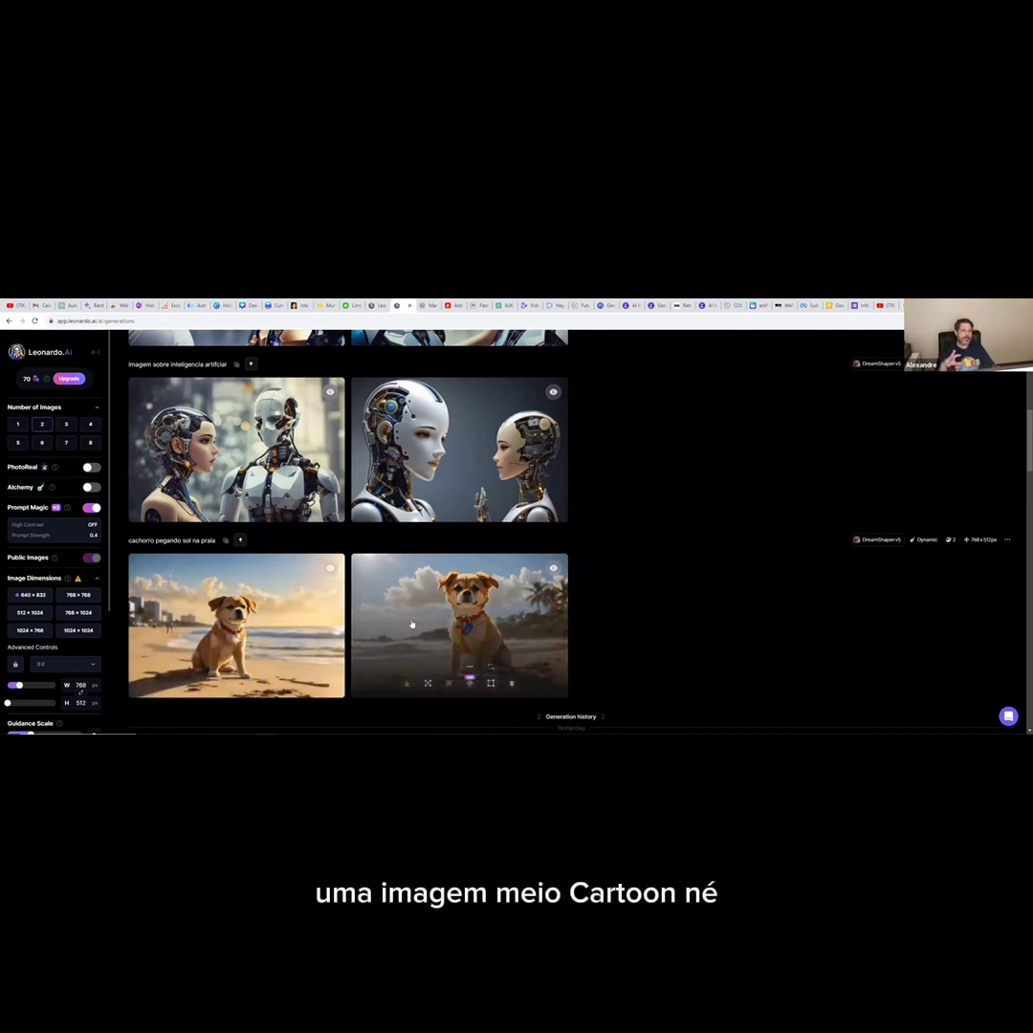
scroll(414, 621, down, 5)
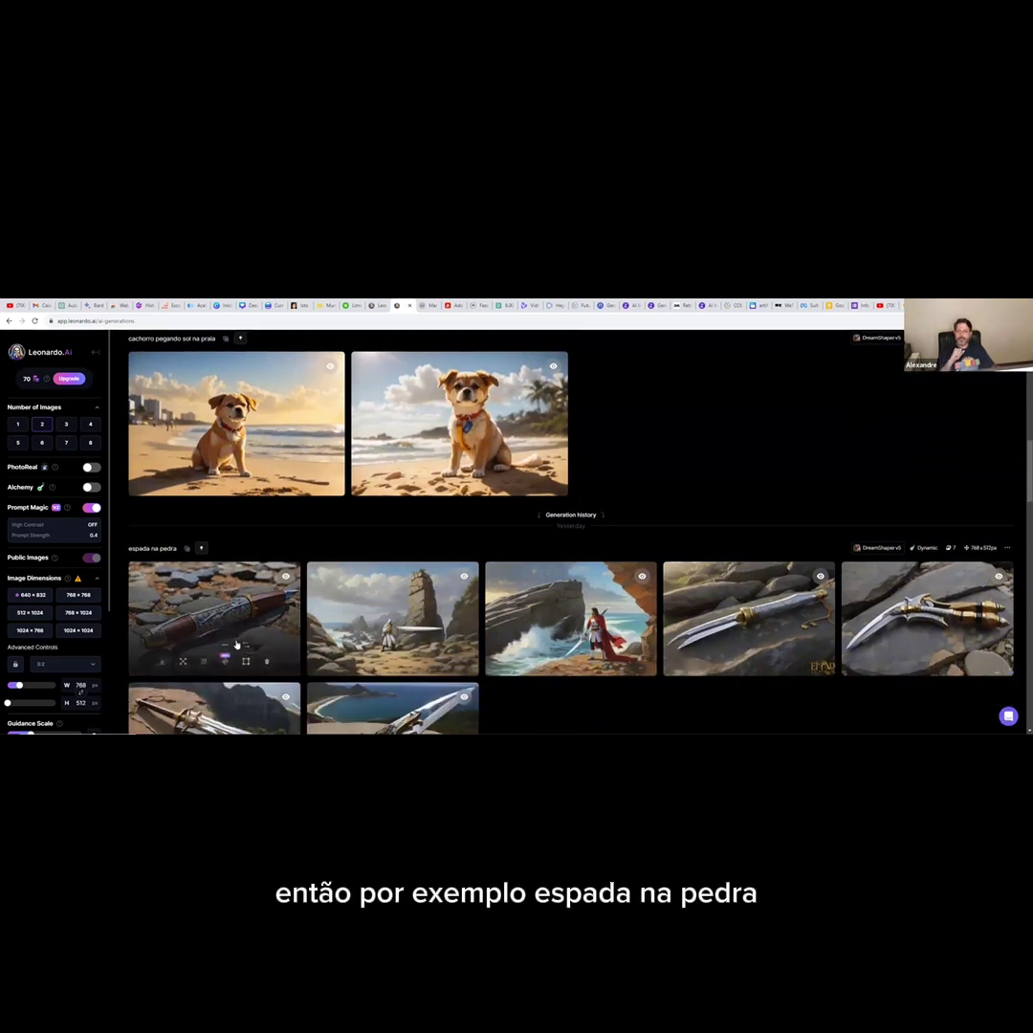
scroll(240, 642, down, 1)
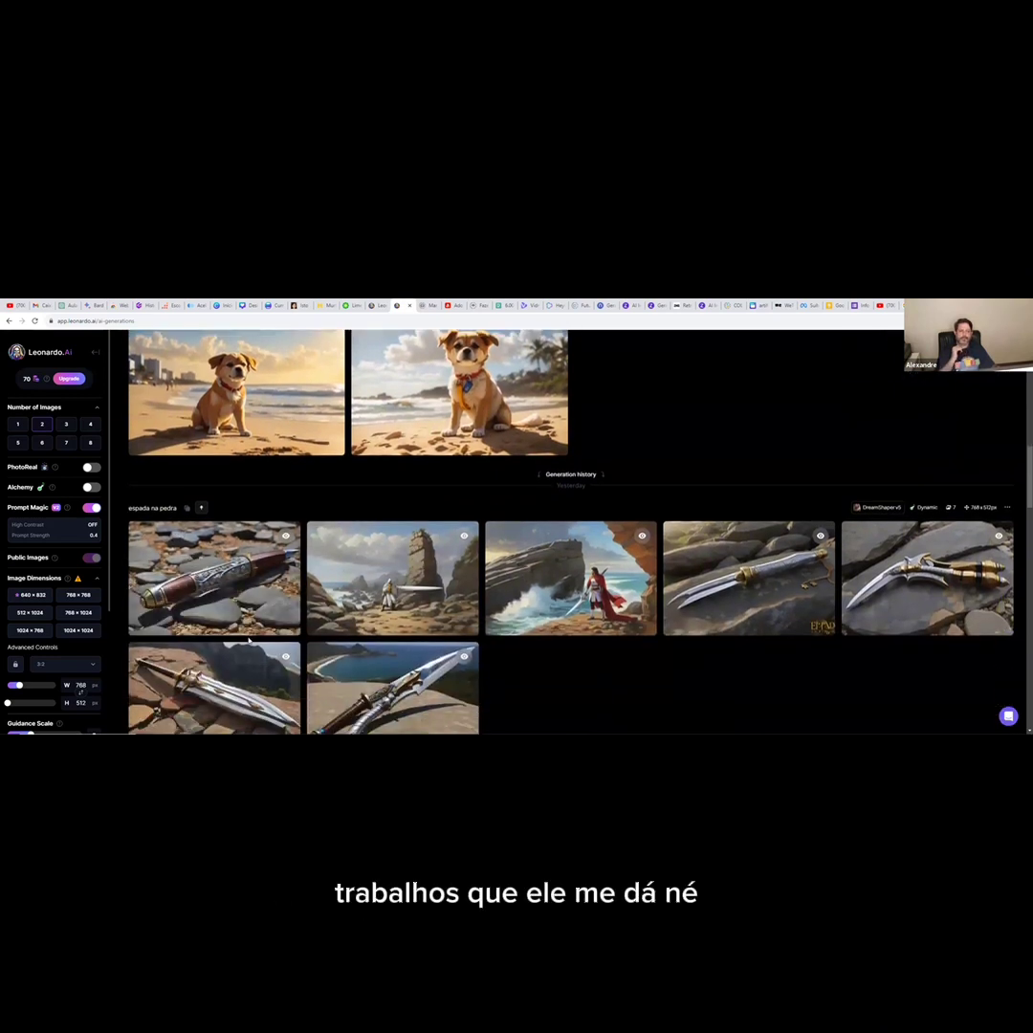
scroll(251, 643, down, 5)
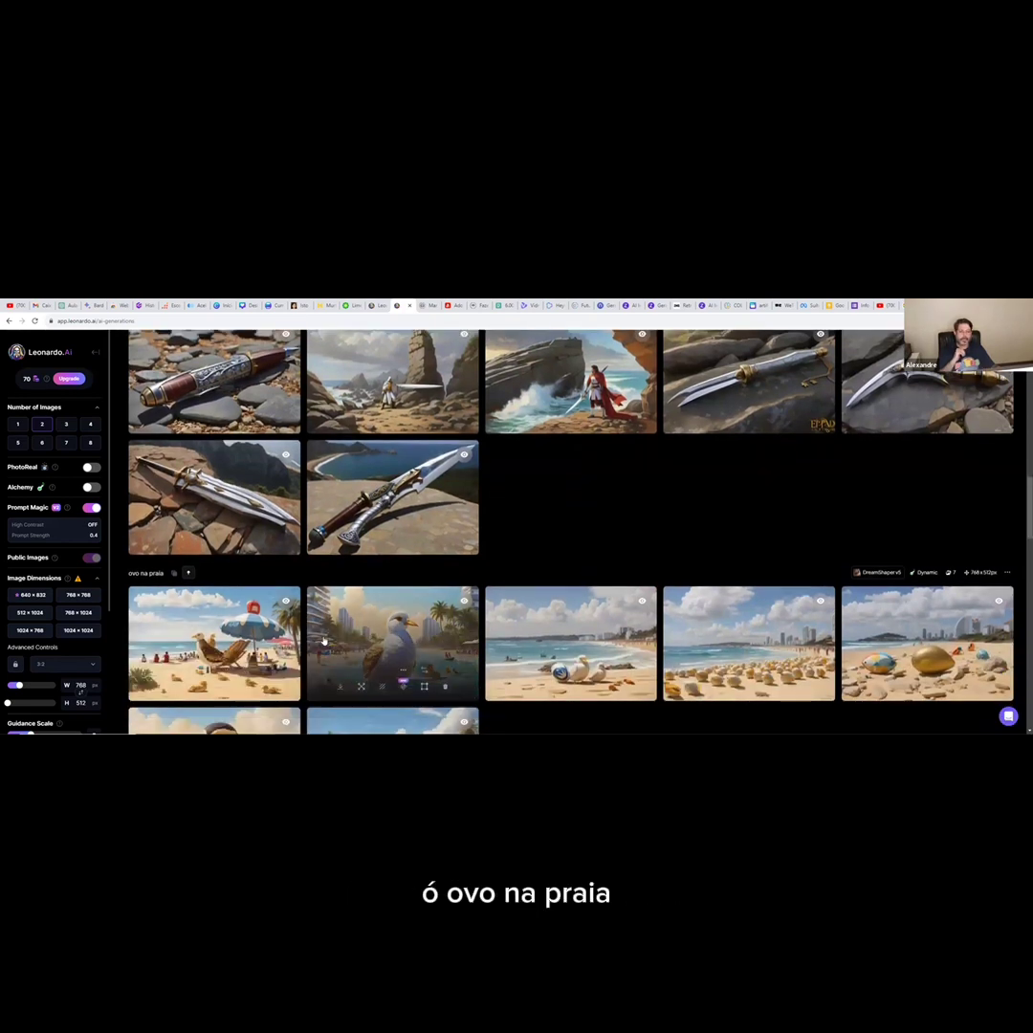
scroll(463, 643, down, 1)
scroll(463, 644, down, 2)
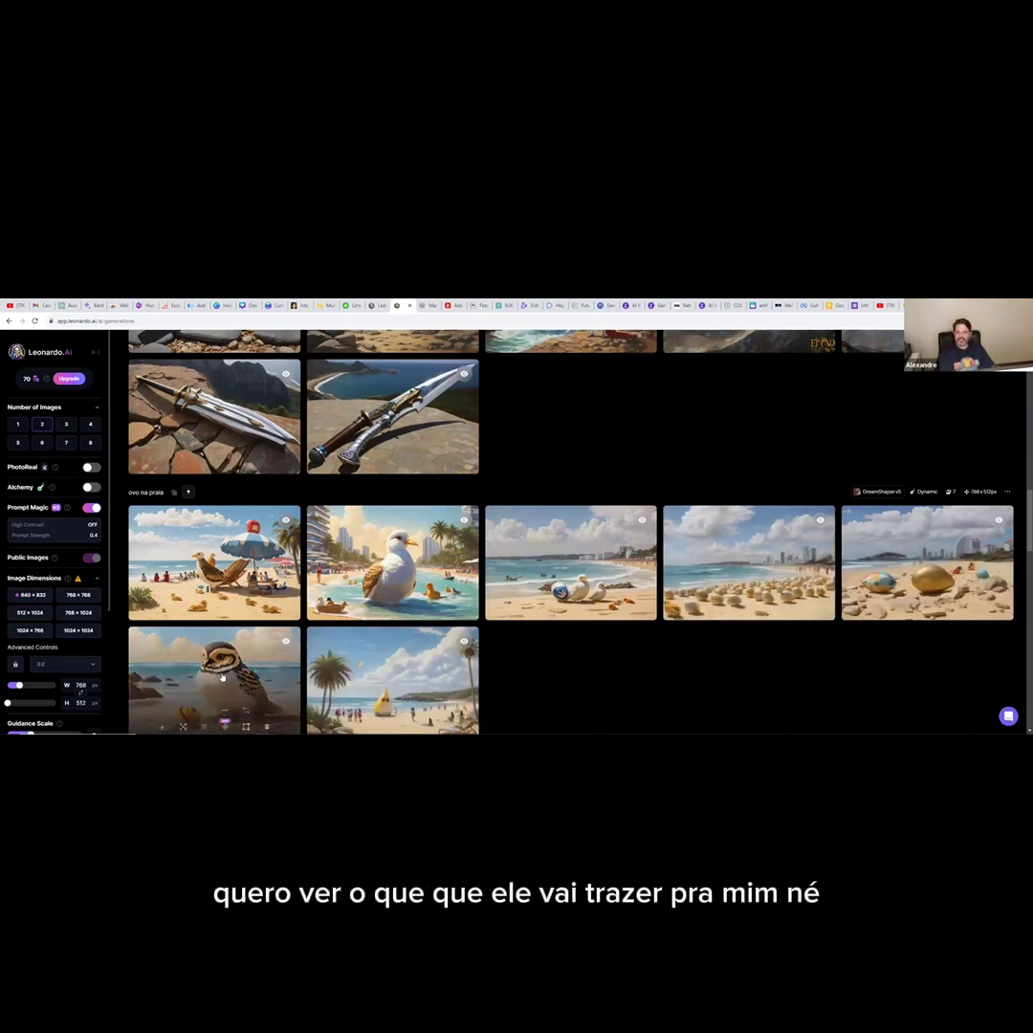
scroll(218, 677, down, 2)
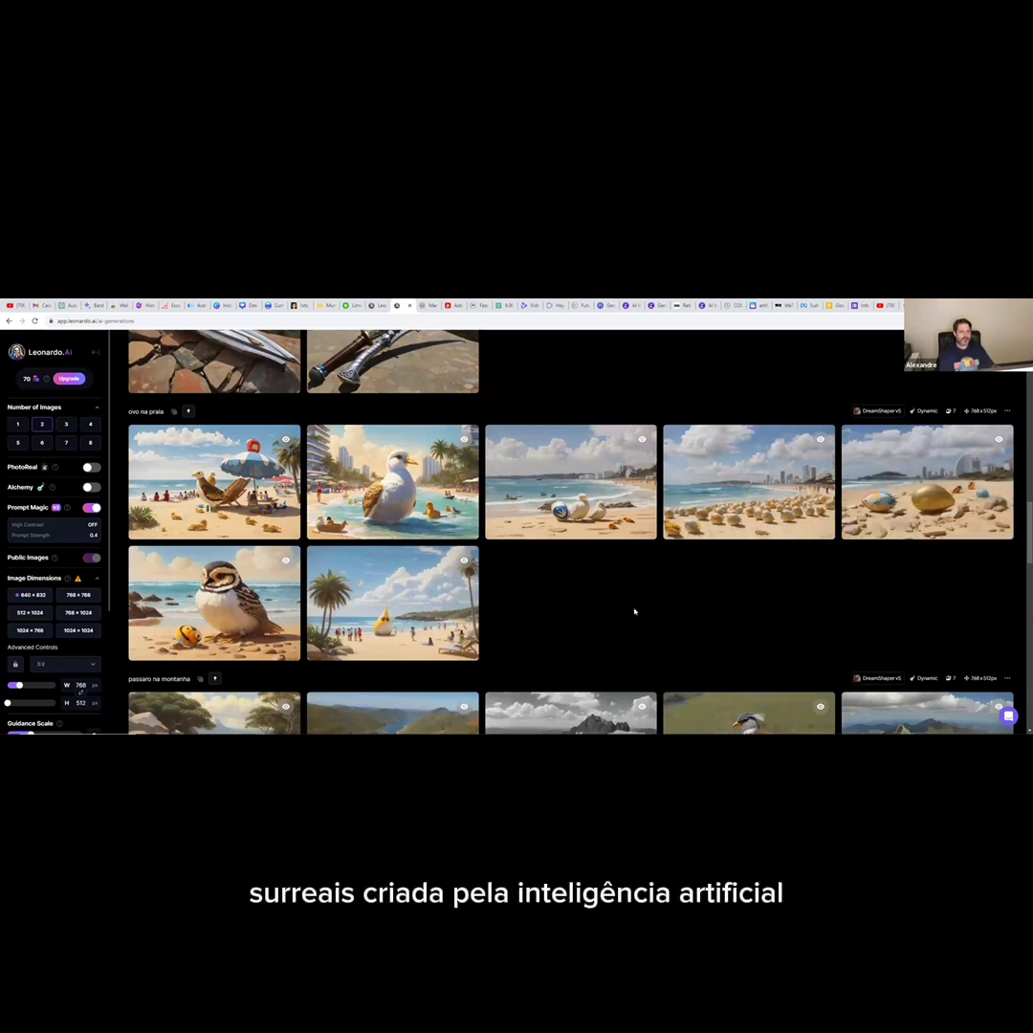
scroll(634, 611, down, 2)
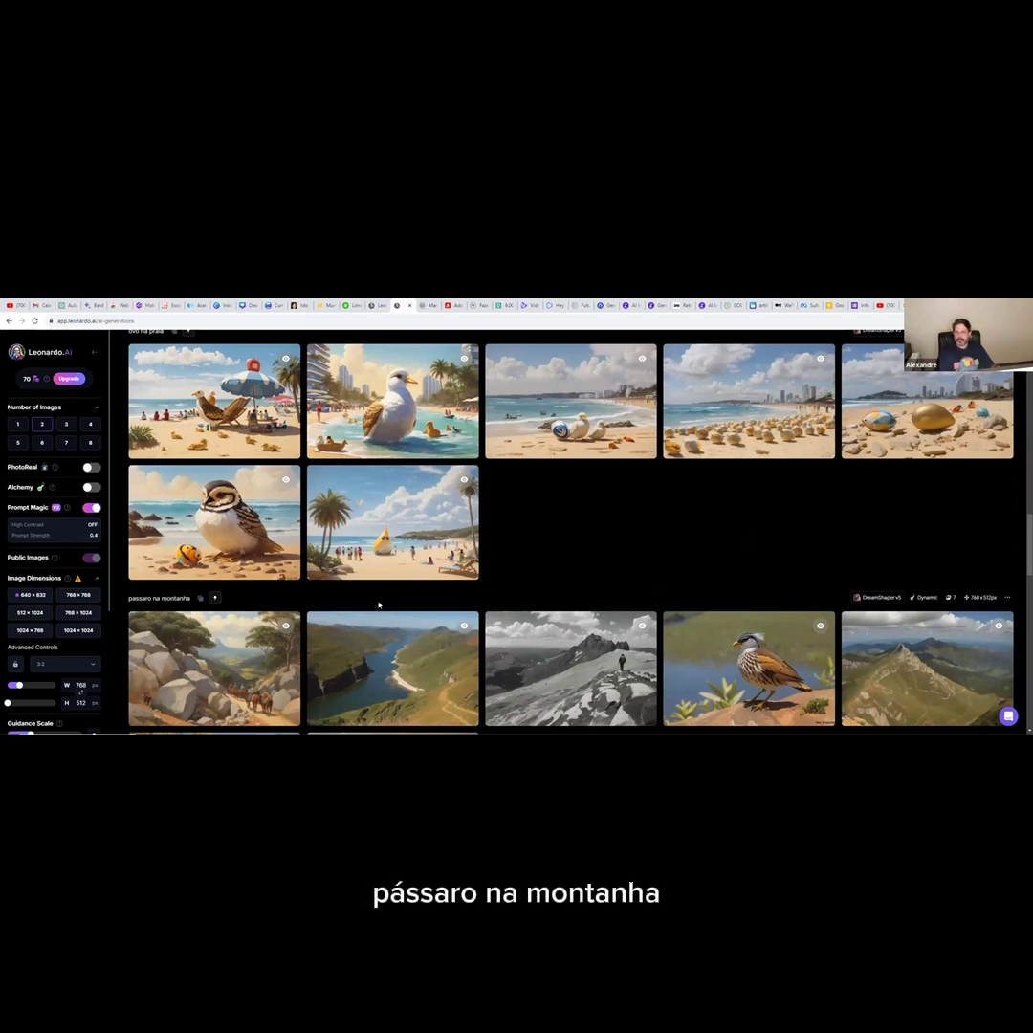
Review the "rainha do deserto", Michael Jordan and Conan the Barbarian images and the image settings, and return to the beach dog images.
scroll(371, 609, down, 5)
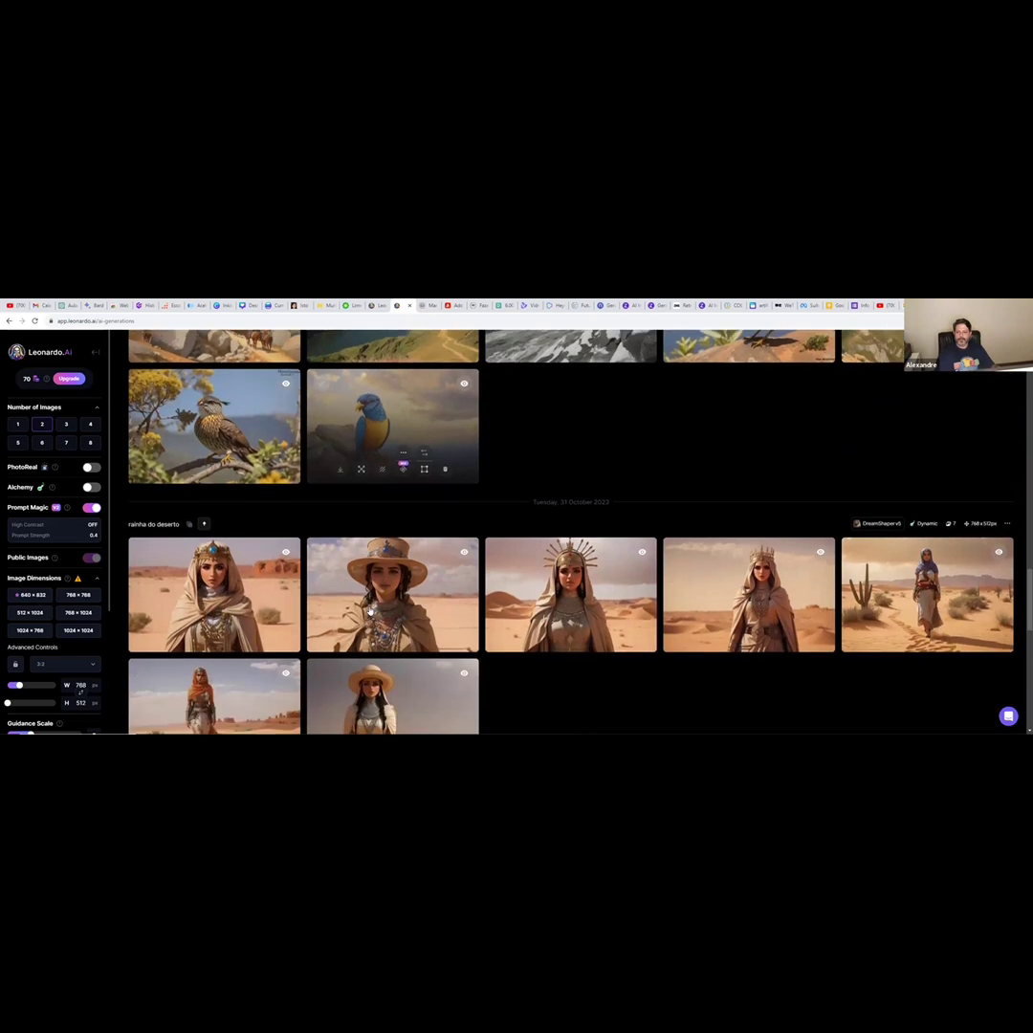
scroll(371, 609, down, 3)
scroll(299, 618, down, 2)
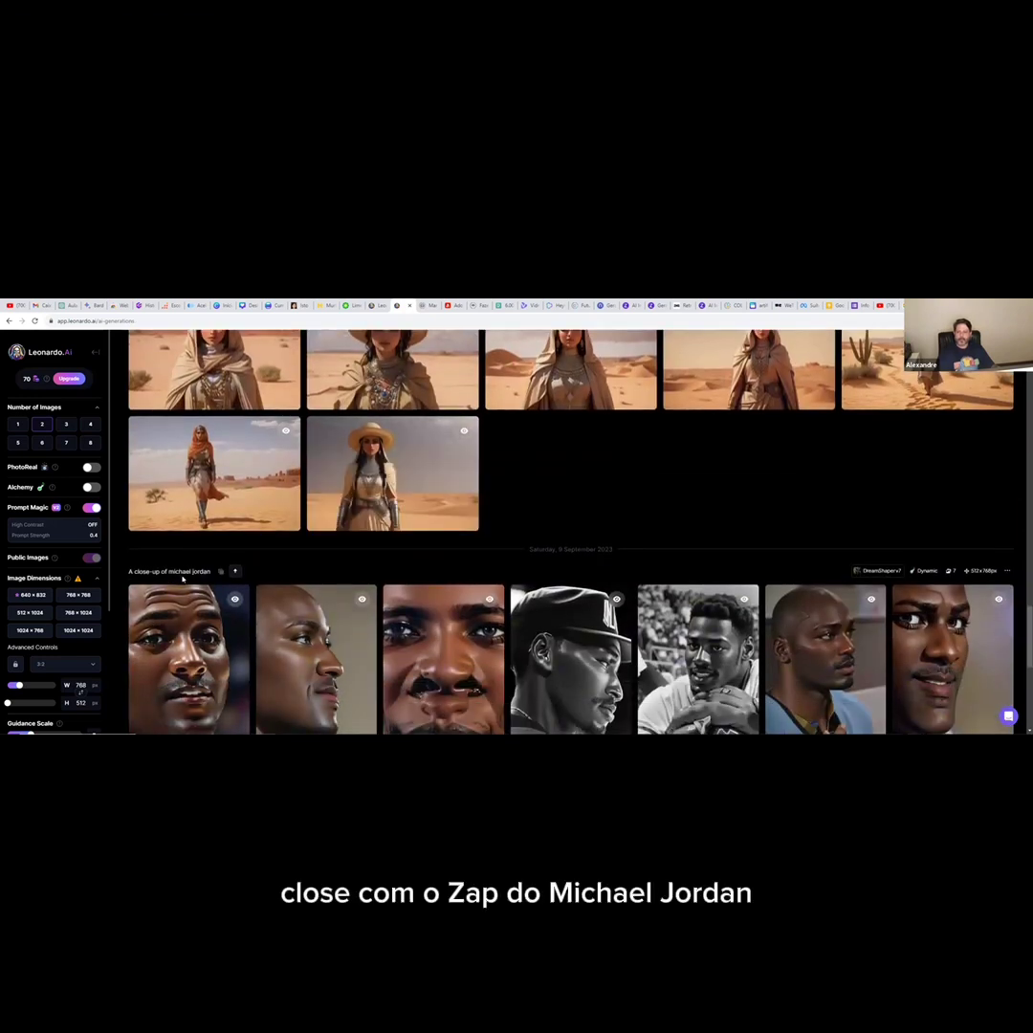
scroll(624, 663, down, 2)
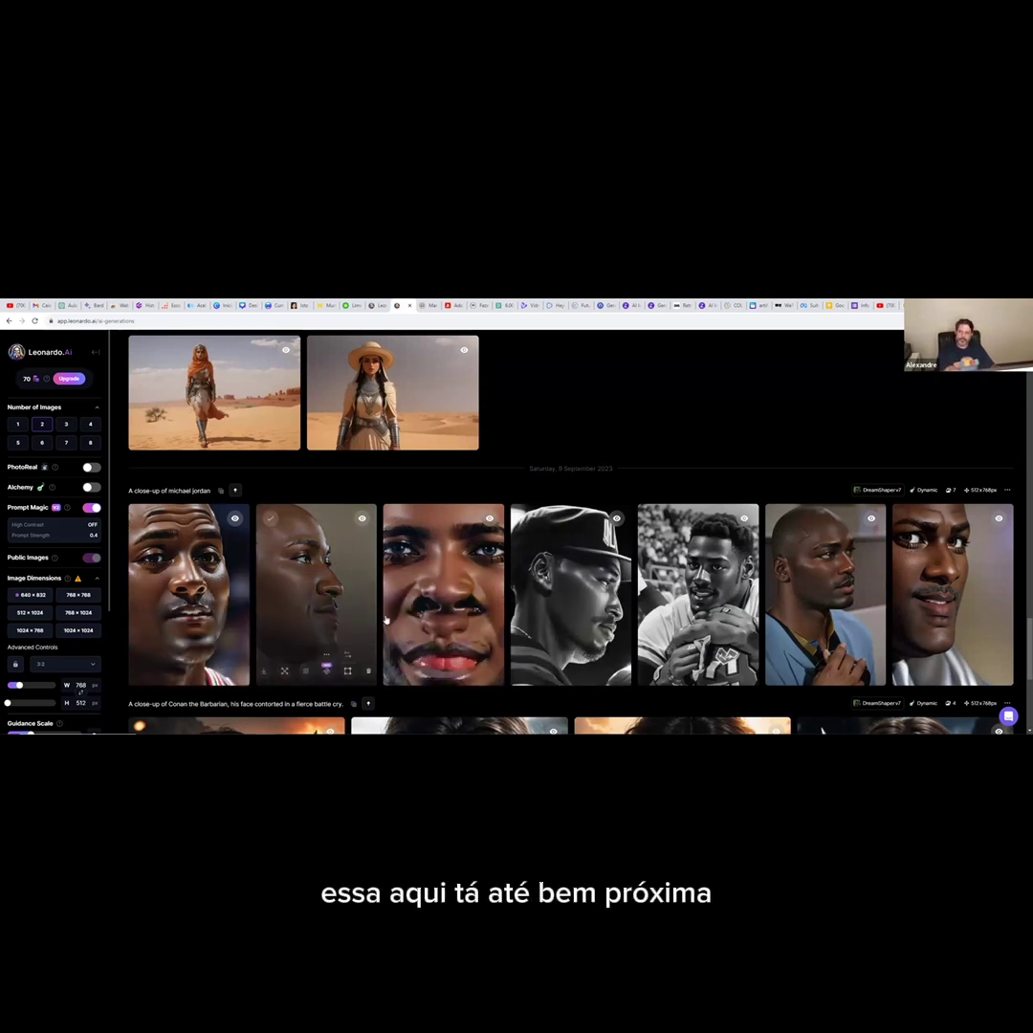
scroll(183, 515, down, 3)
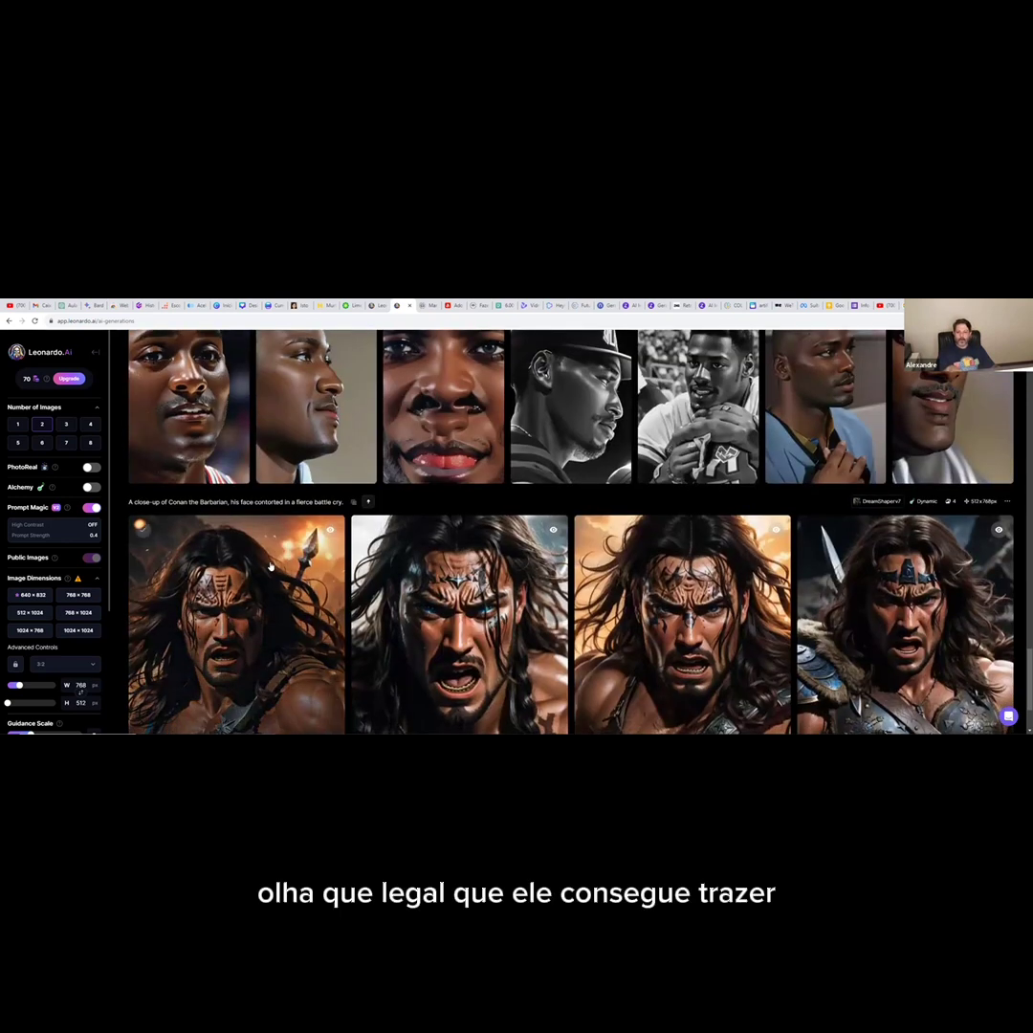
scroll(331, 571, down, 1)
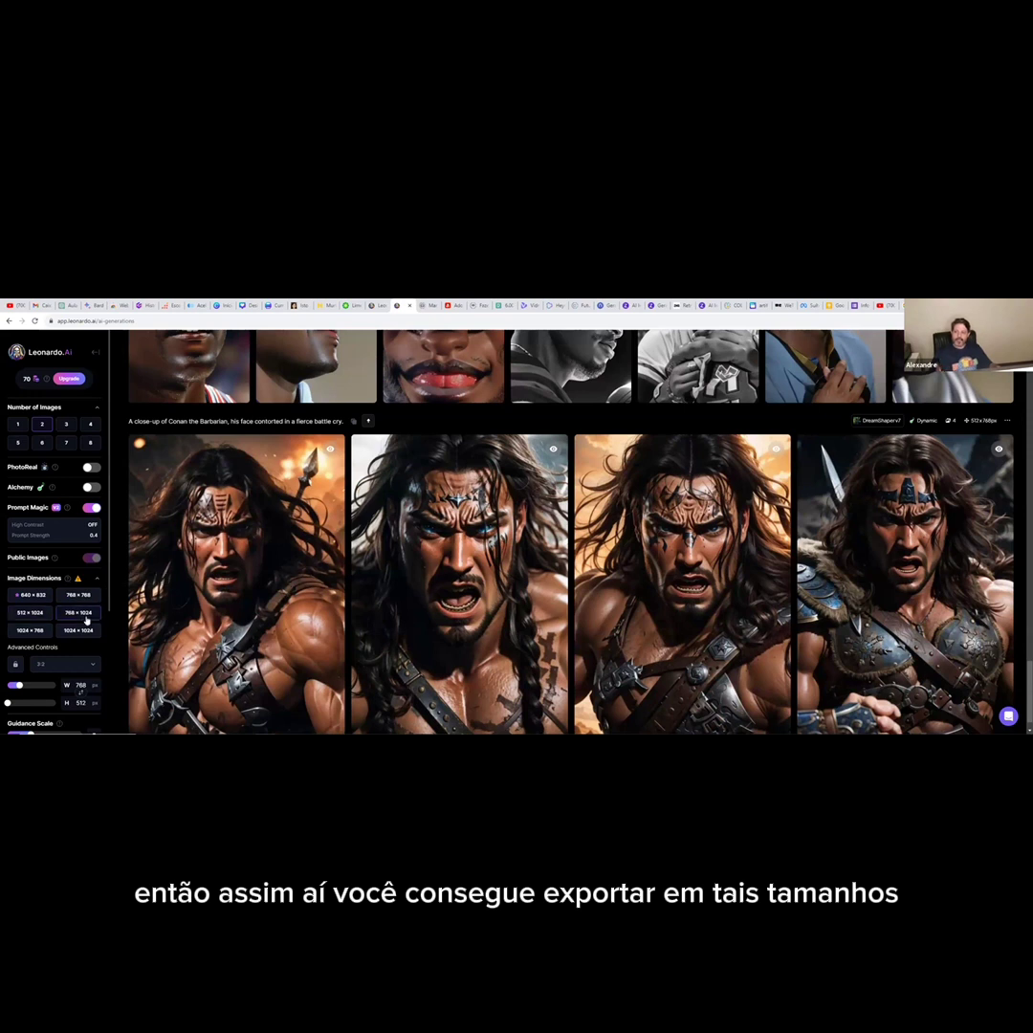
scroll(67, 605, down, 3)
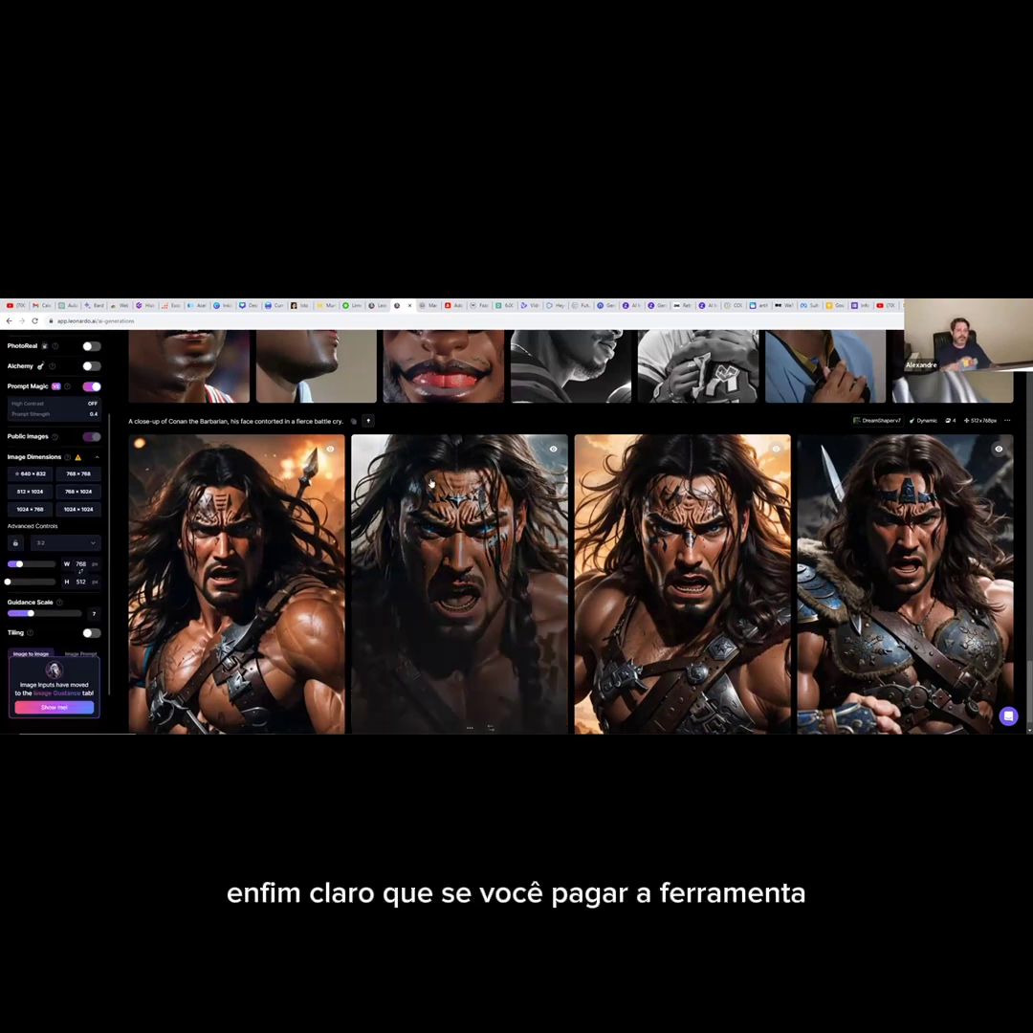
scroll(393, 486, up, 10)
scroll(376, 481, up, 15)
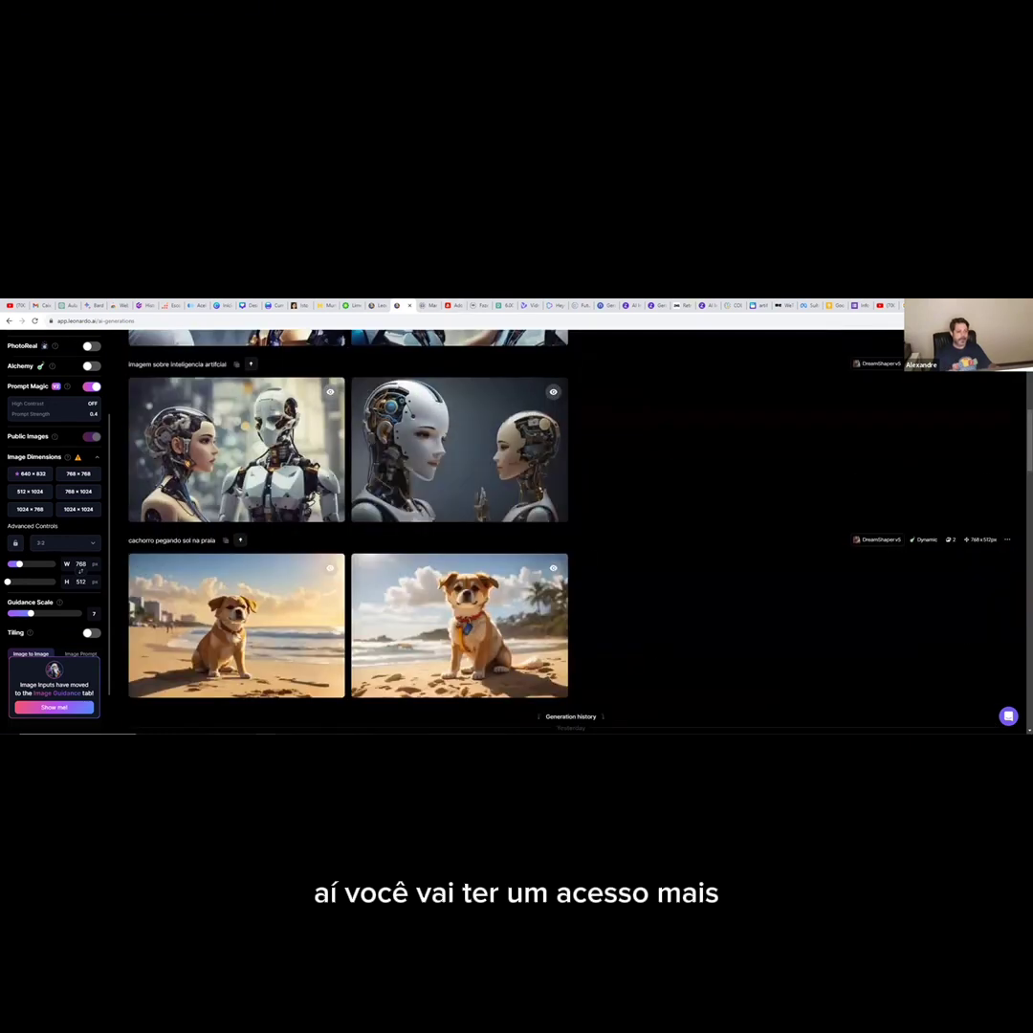
Switch to Wonder Studio, dismiss the translation pop-up and open the recent project River Cross.
click(426, 306)
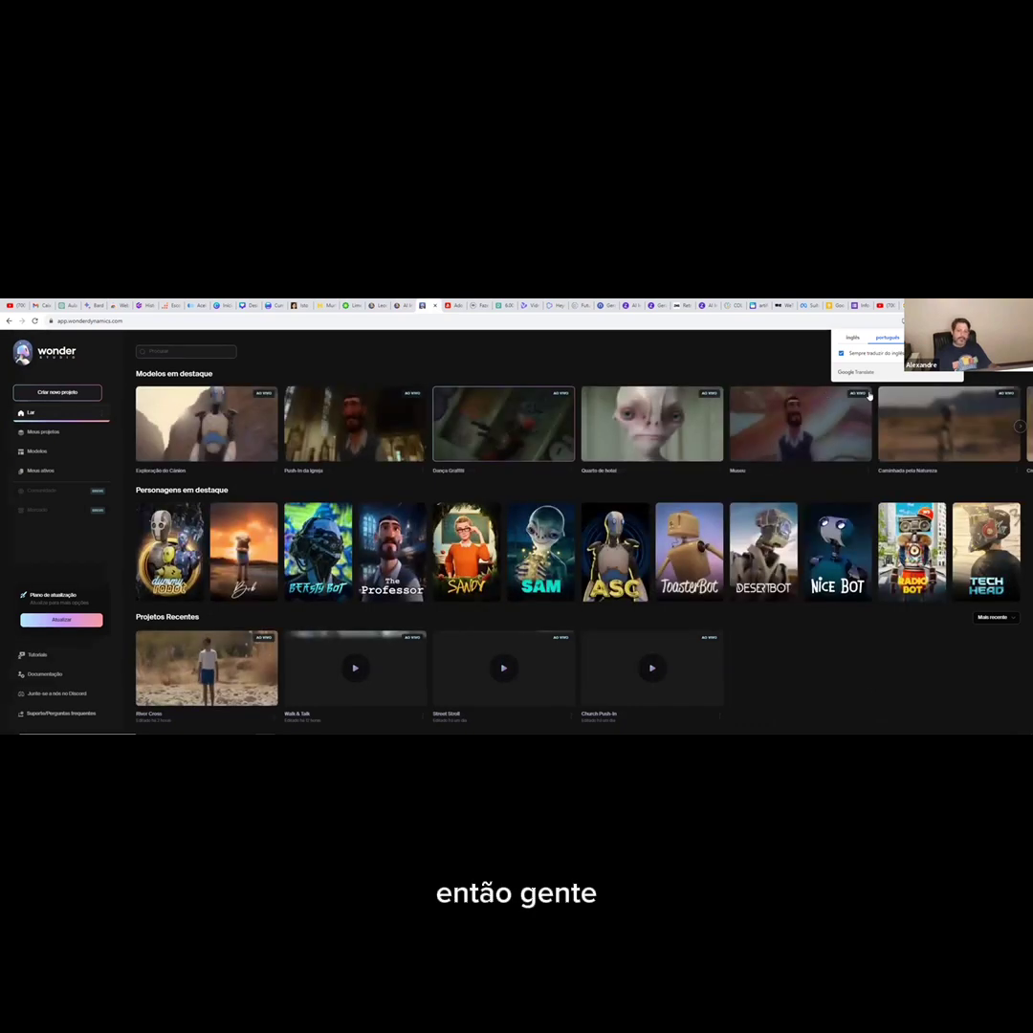
click(738, 364)
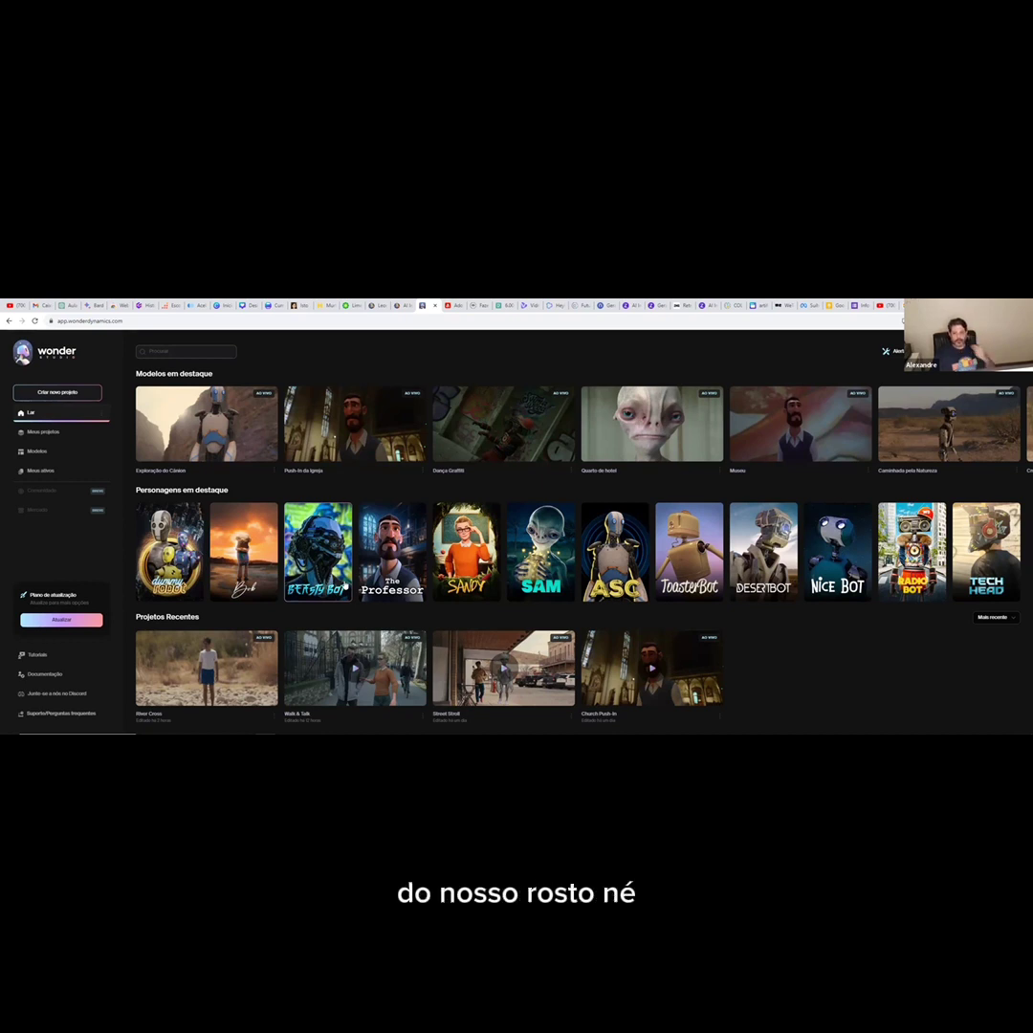
click(204, 656)
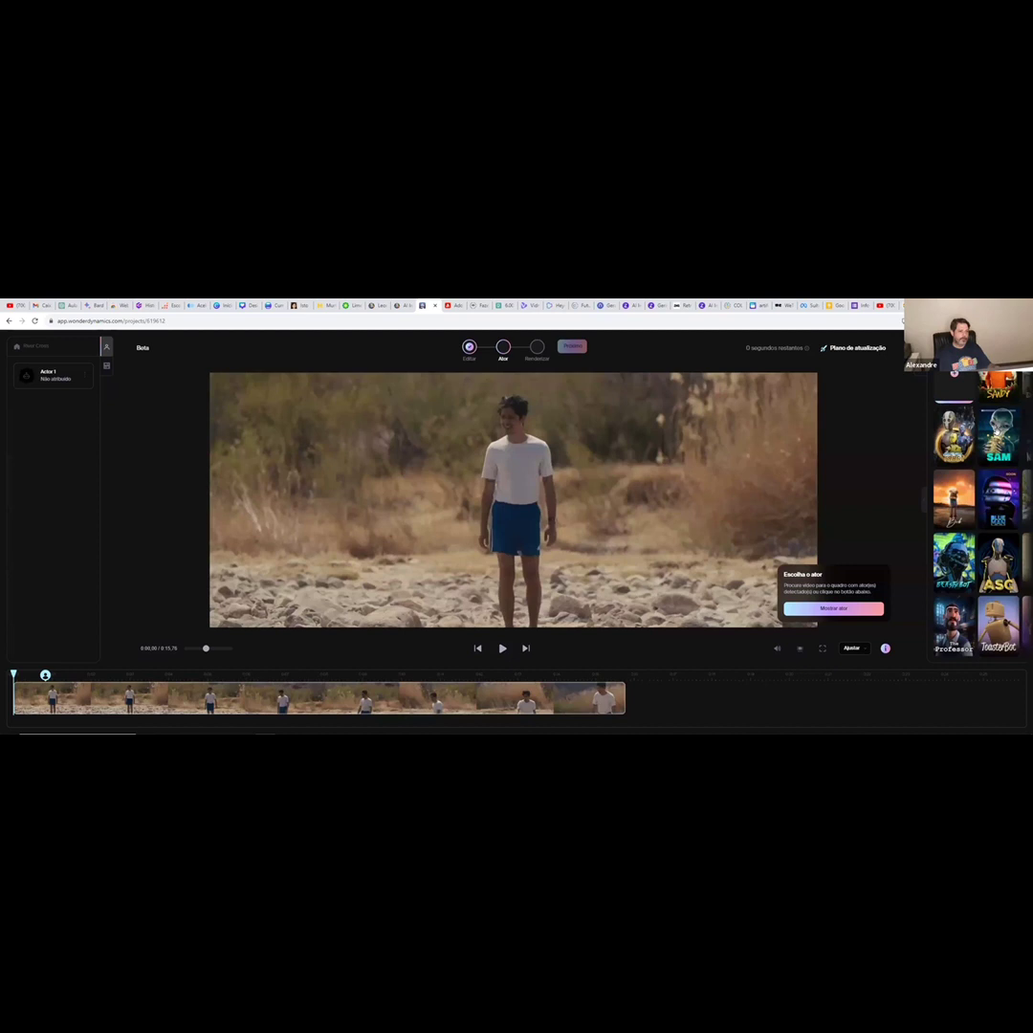
Assign the SAM character to Actor 1 at the frame where the actor is detected, and start processing the River Cross video.
mouse_move(954, 435)
drag(998, 435, 16, 684)
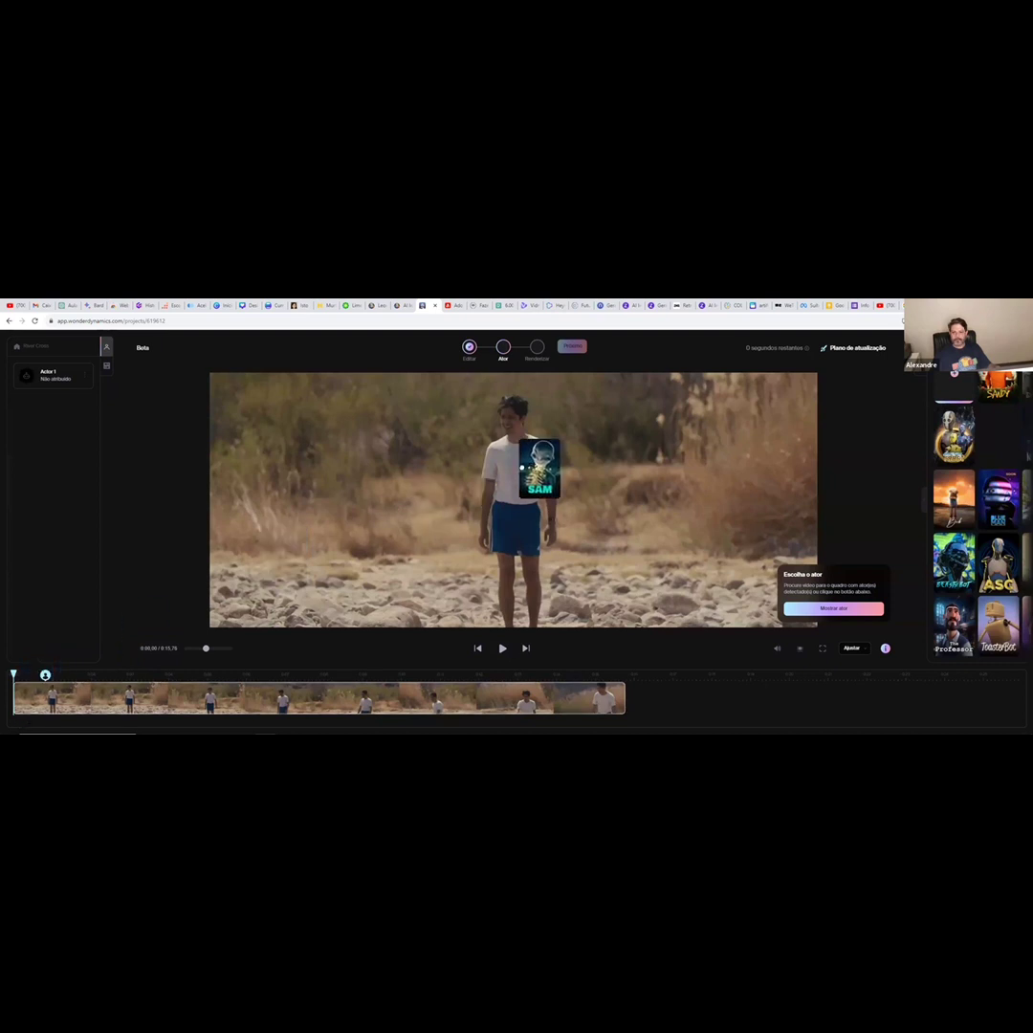
click(44, 677)
drag(999, 435, 493, 459)
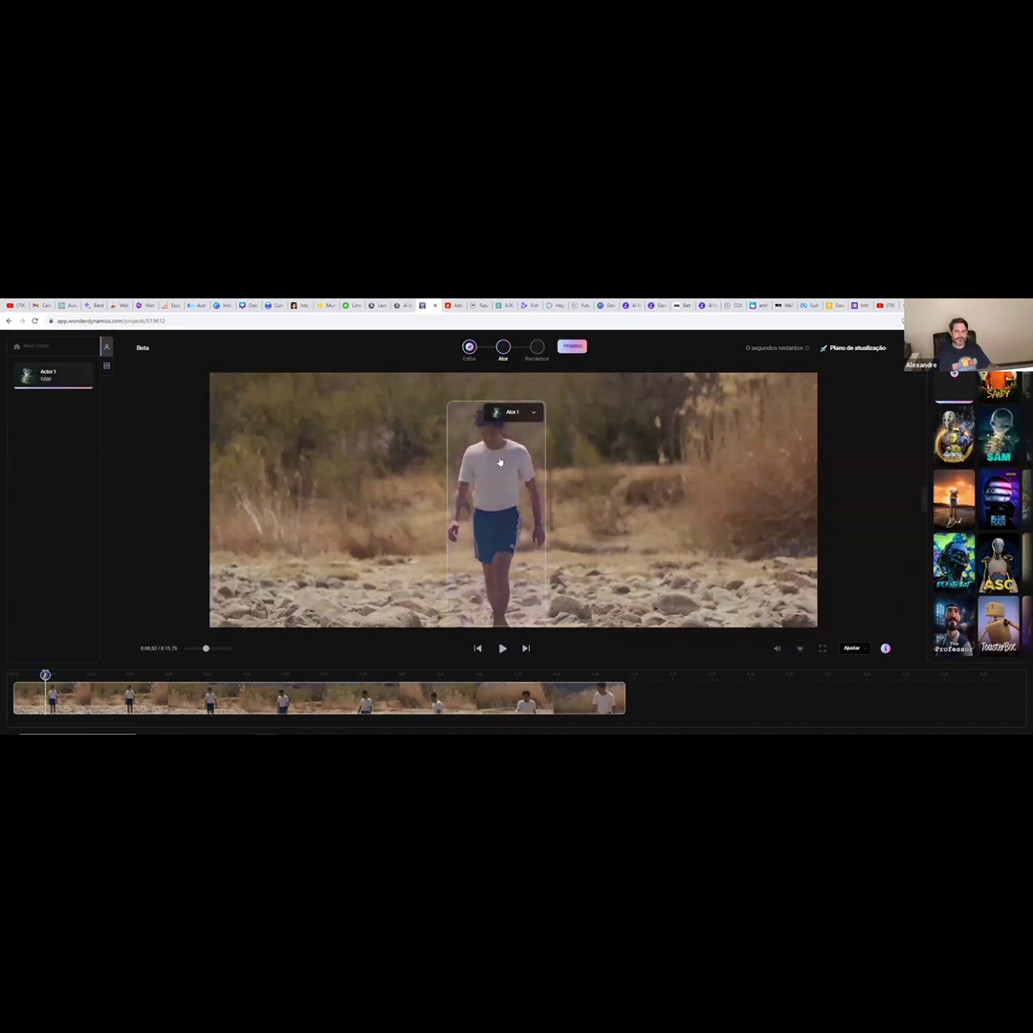
click(572, 348)
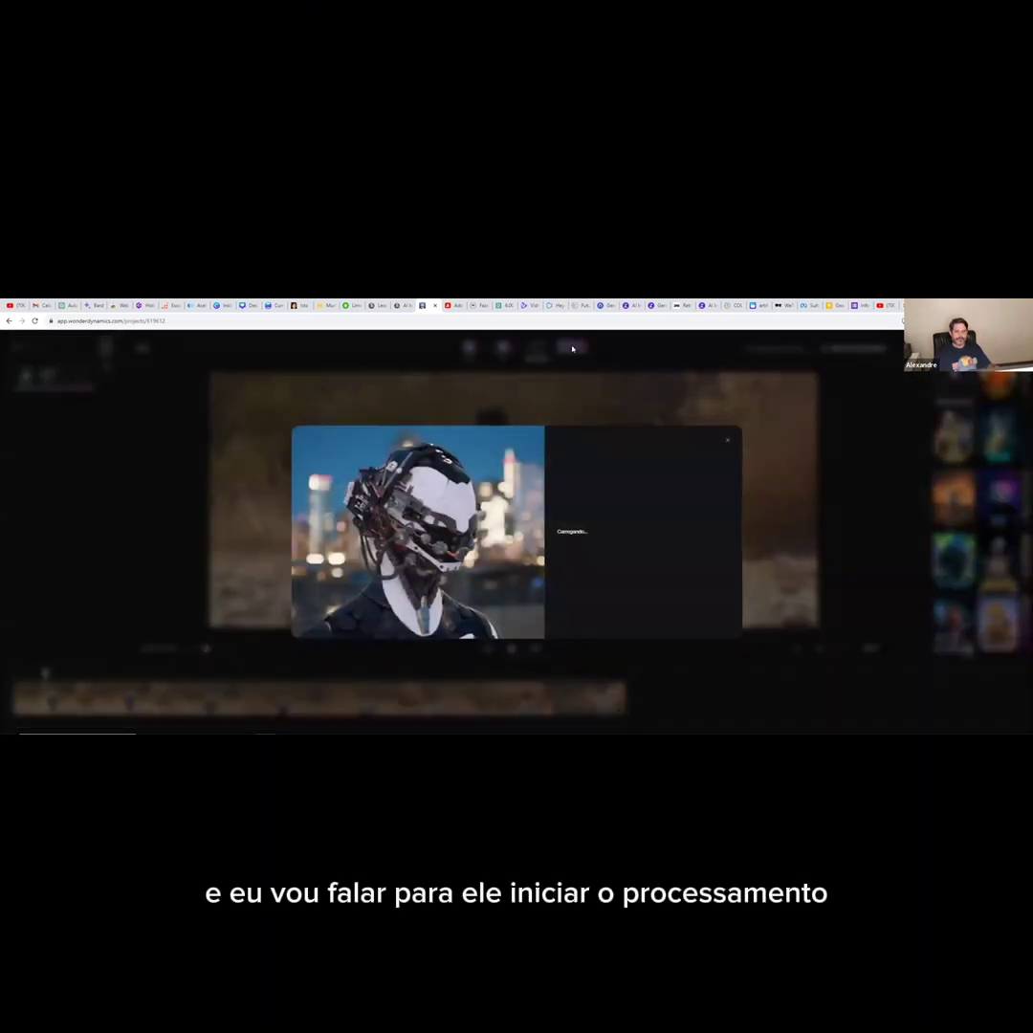
click(653, 579)
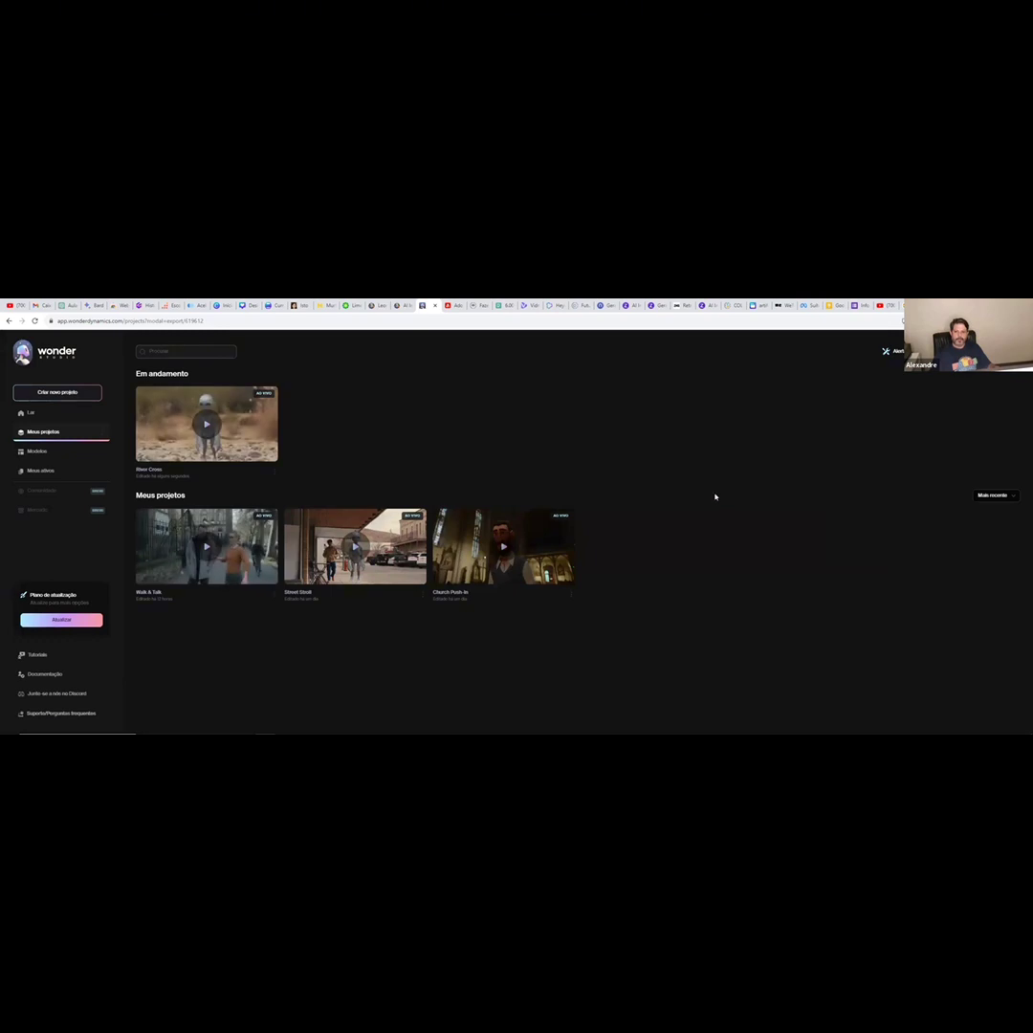
Play the rendered River Cross video and the earlier Walk & Talk project, closing each preview when it ends.
click(205, 424)
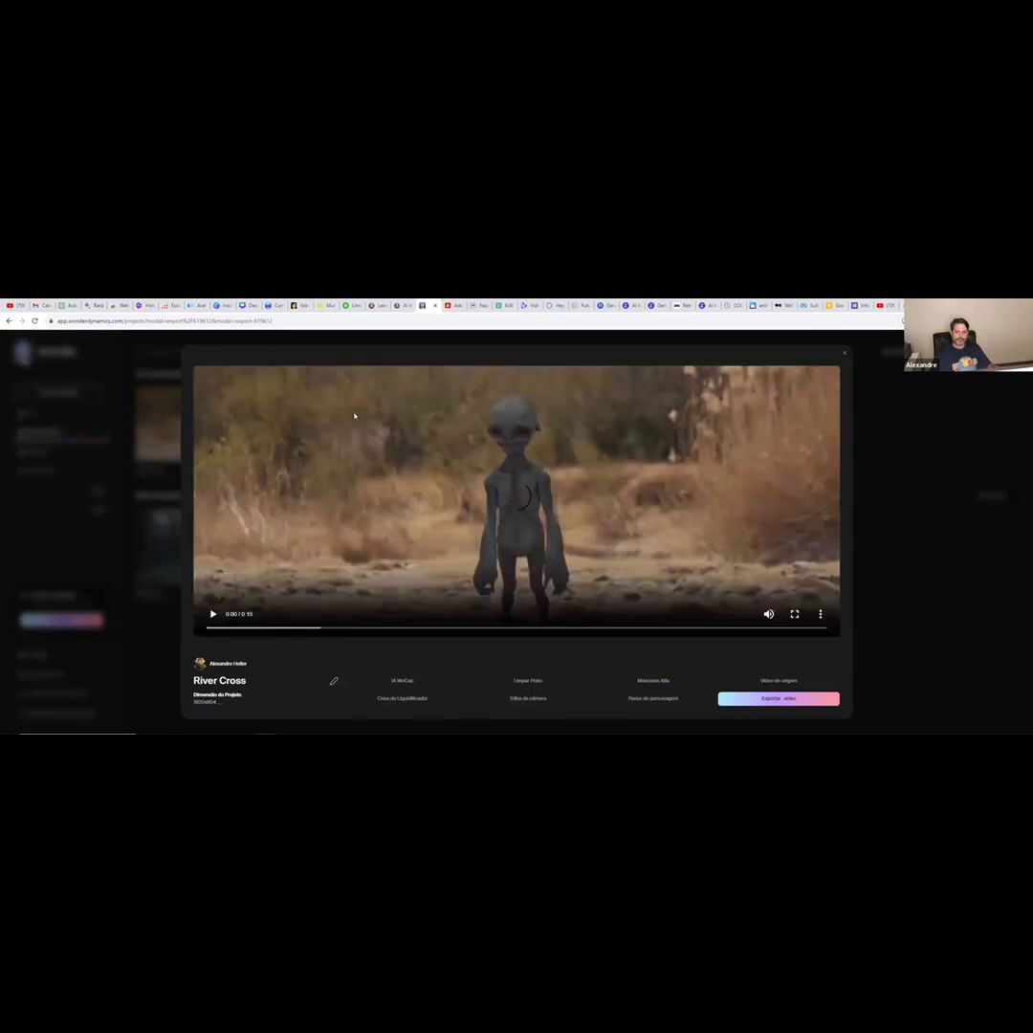
click(212, 615)
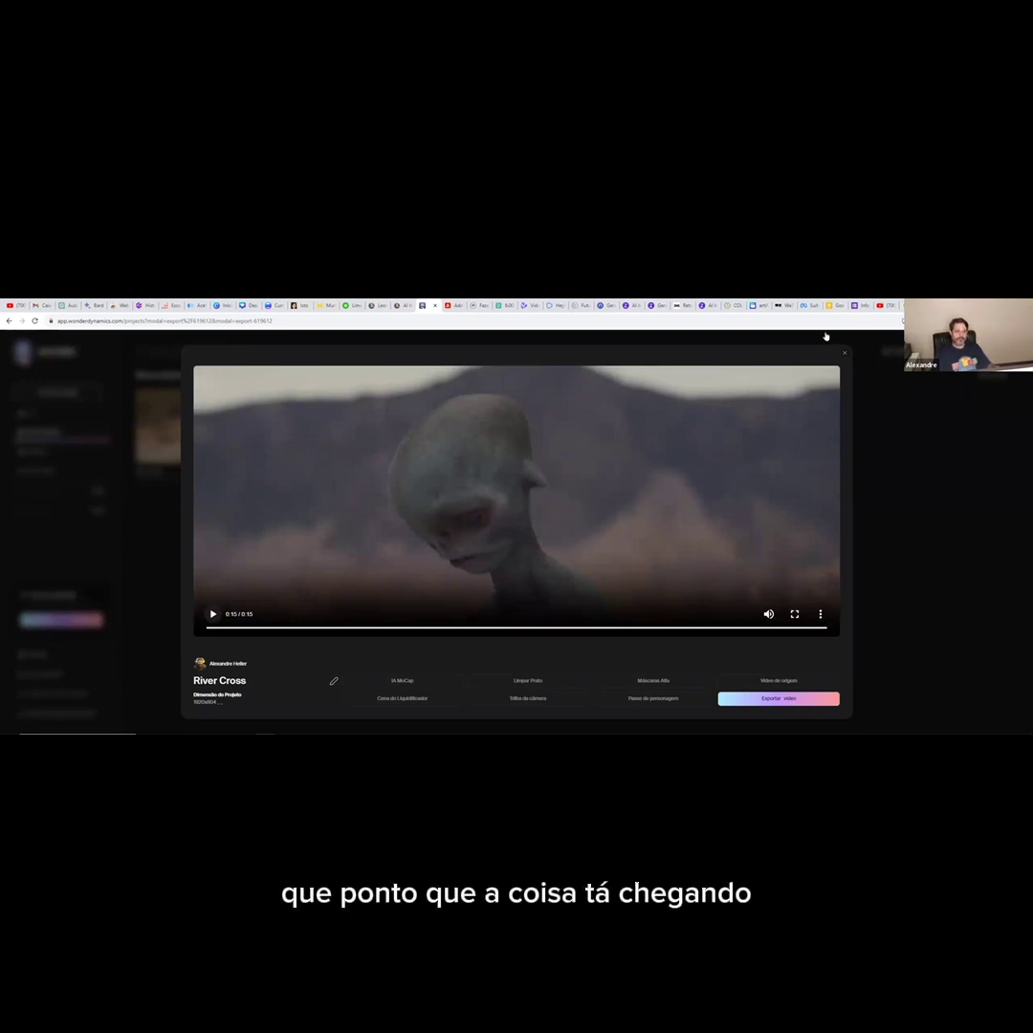
click(844, 353)
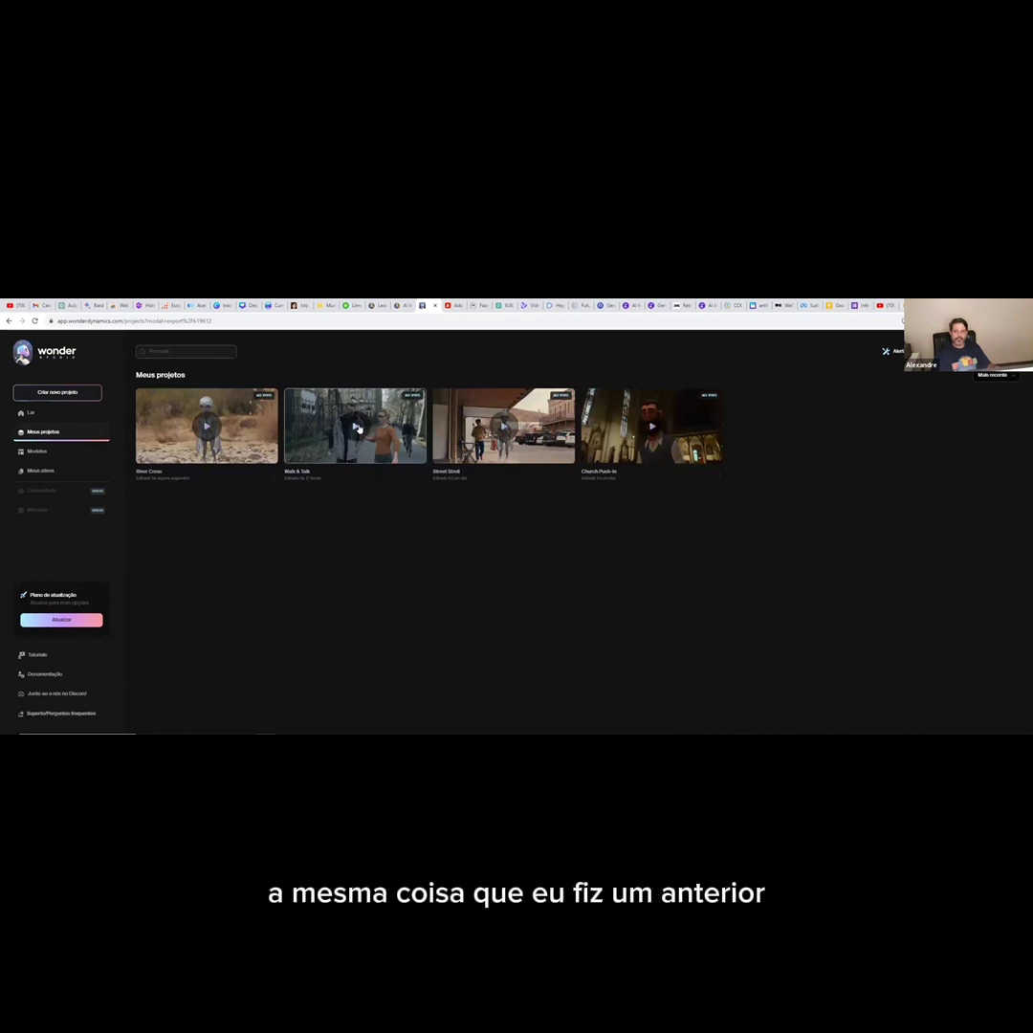
click(358, 430)
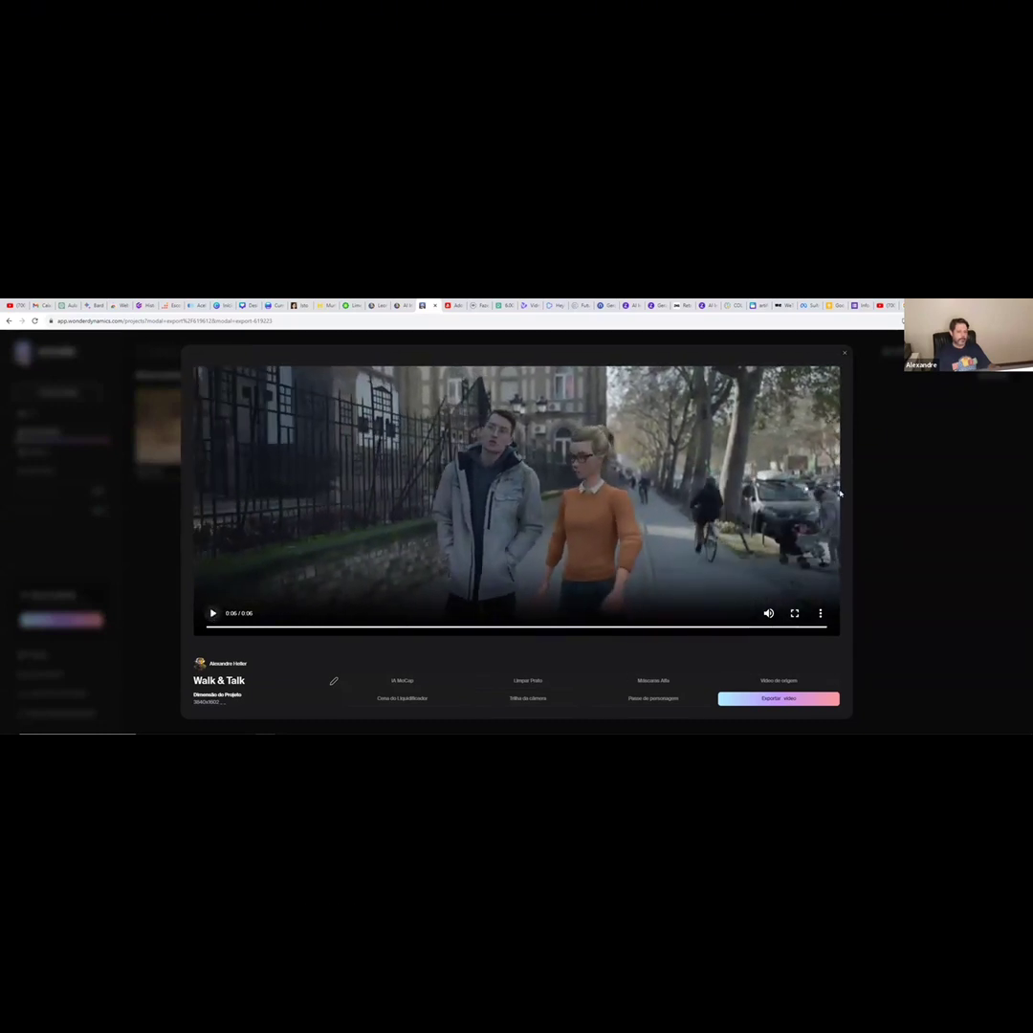
click(843, 353)
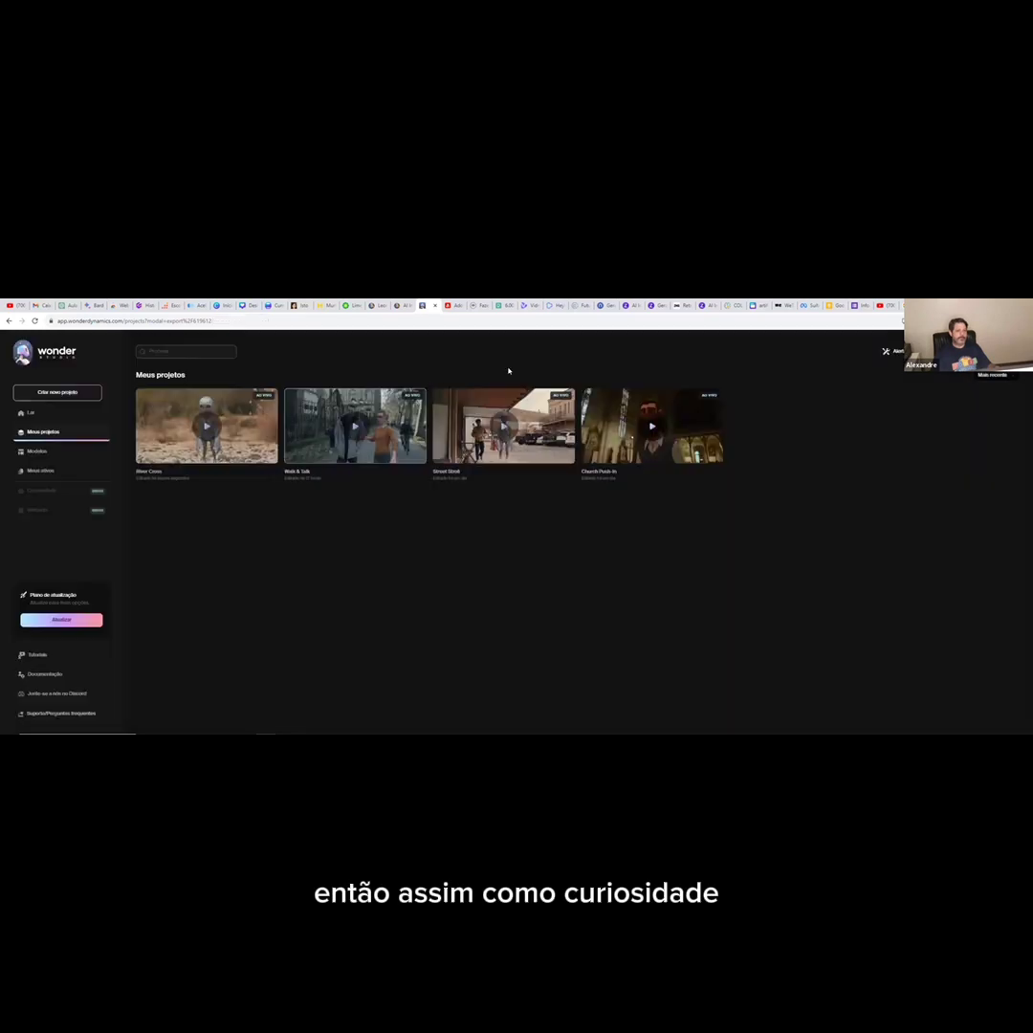
Highlight Wonder Studio's base web address on the projects page, and view Adobe Firefly's generative fill page.
click(453, 307)
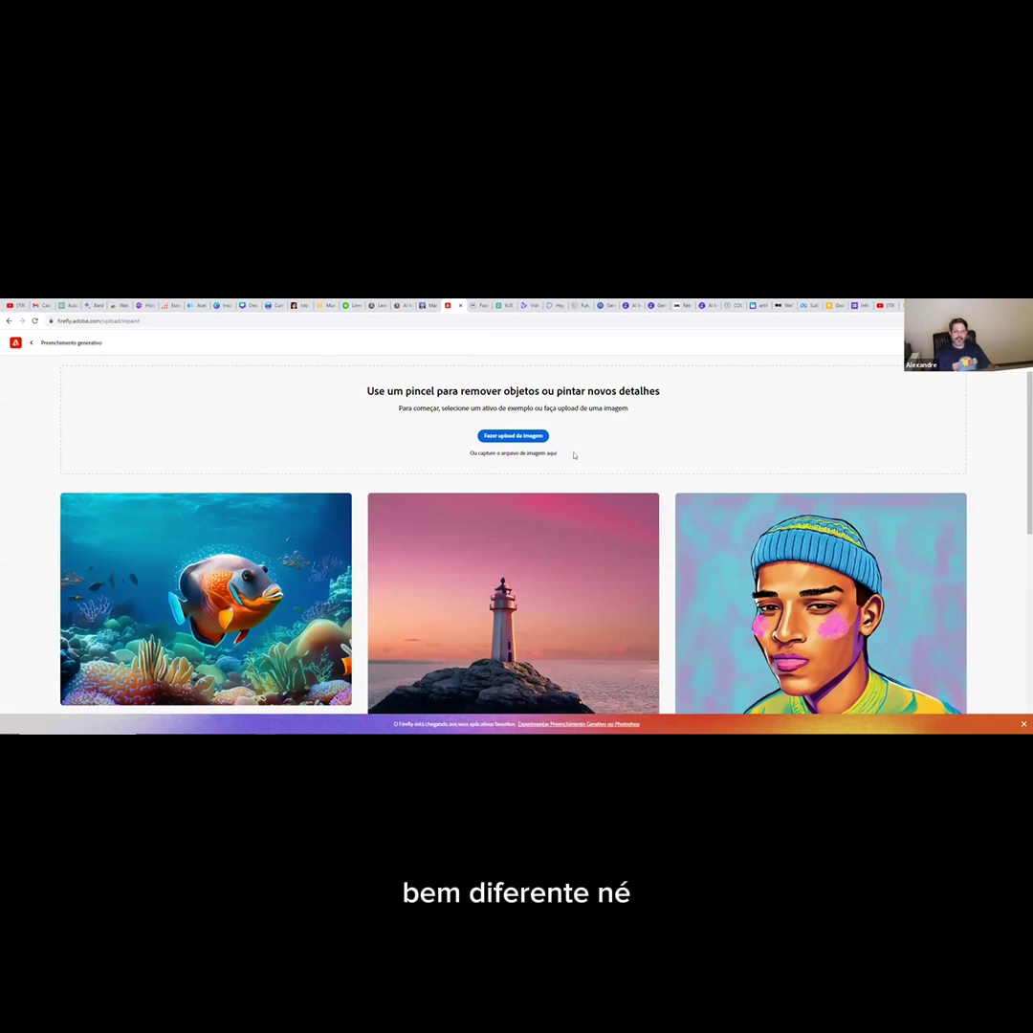
click(427, 307)
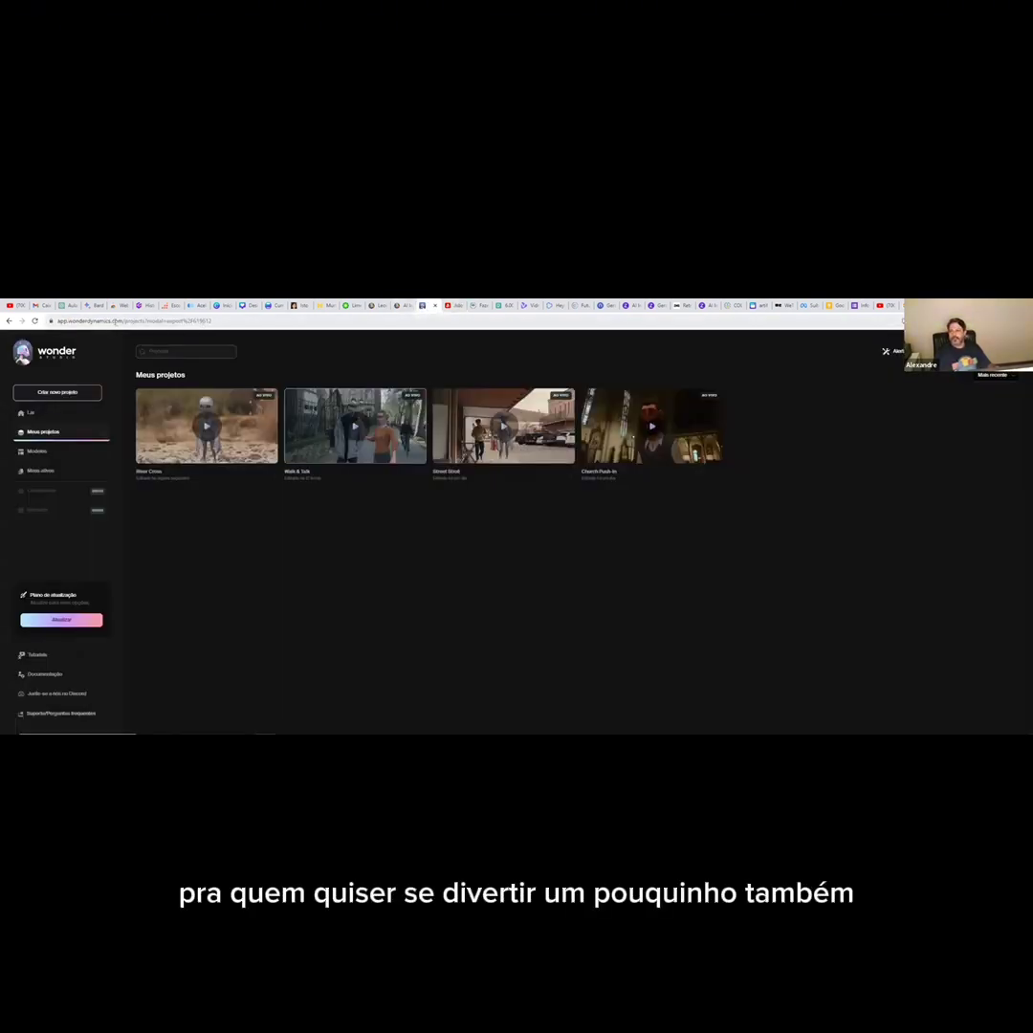
click(124, 321)
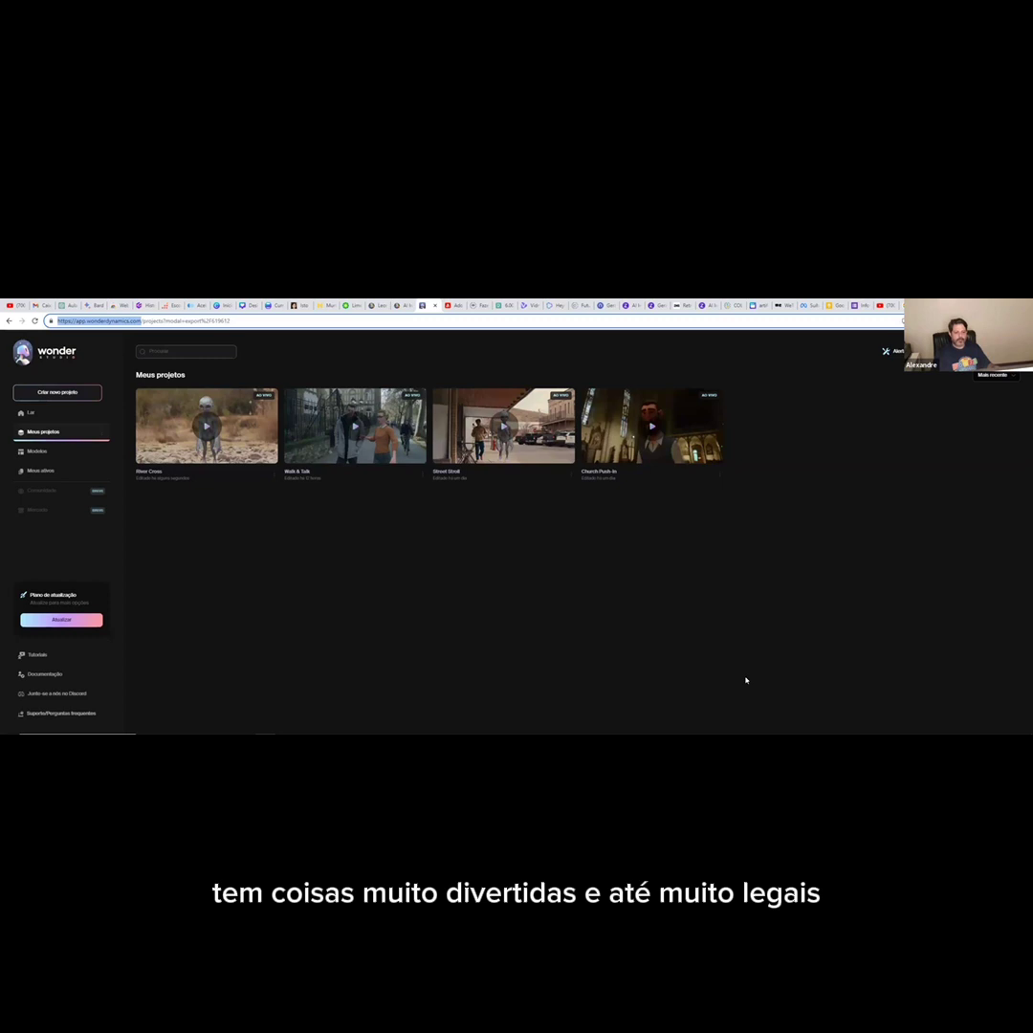
click(746, 680)
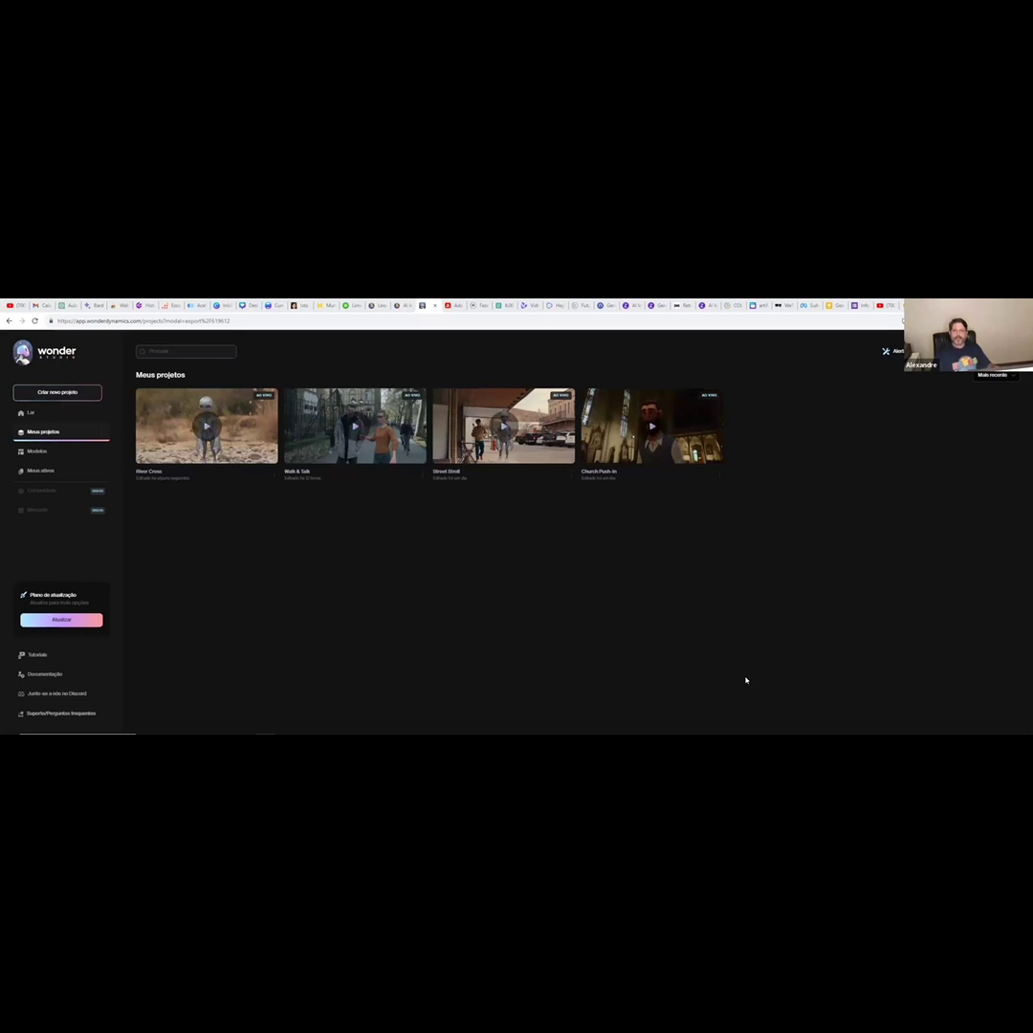
click(454, 306)
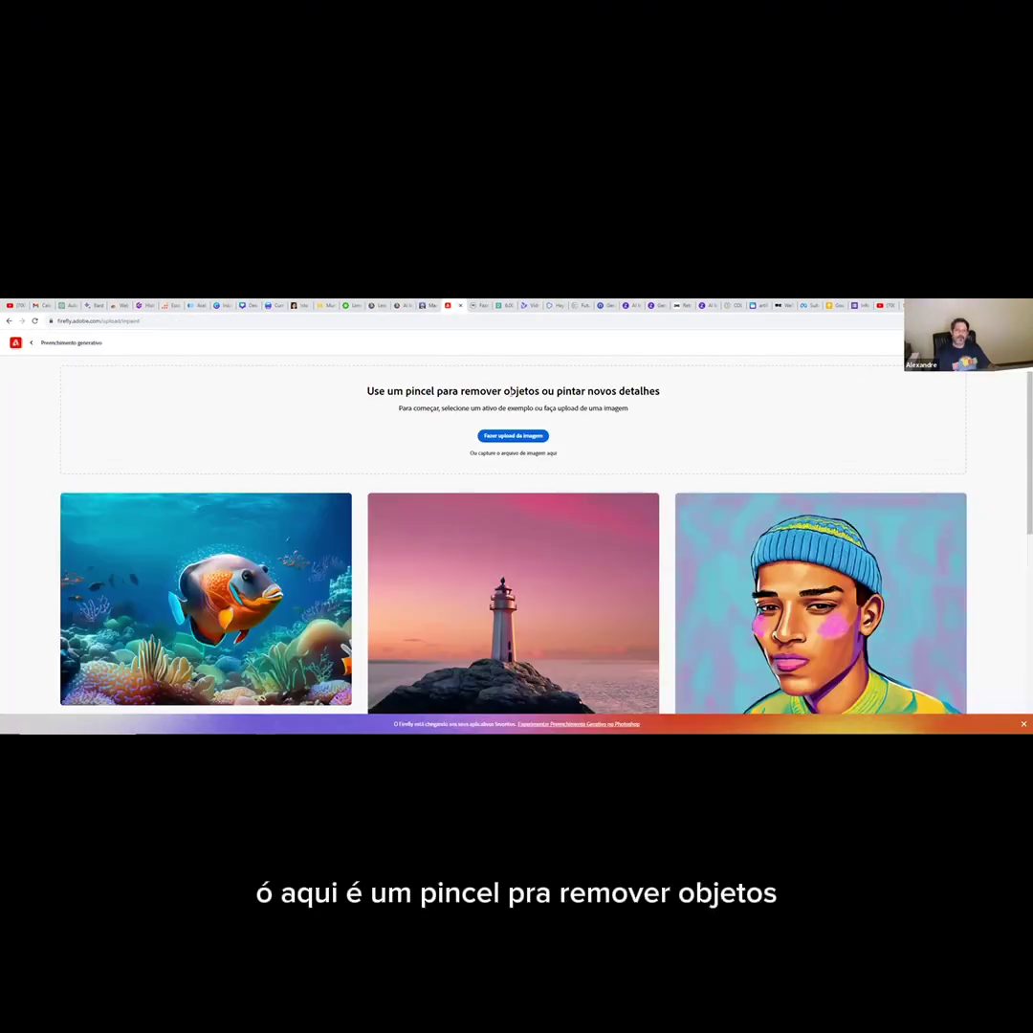
Switch to remove.bg and start an image upload, browsing the image files in the Área de Trabalho folder.
click(479, 307)
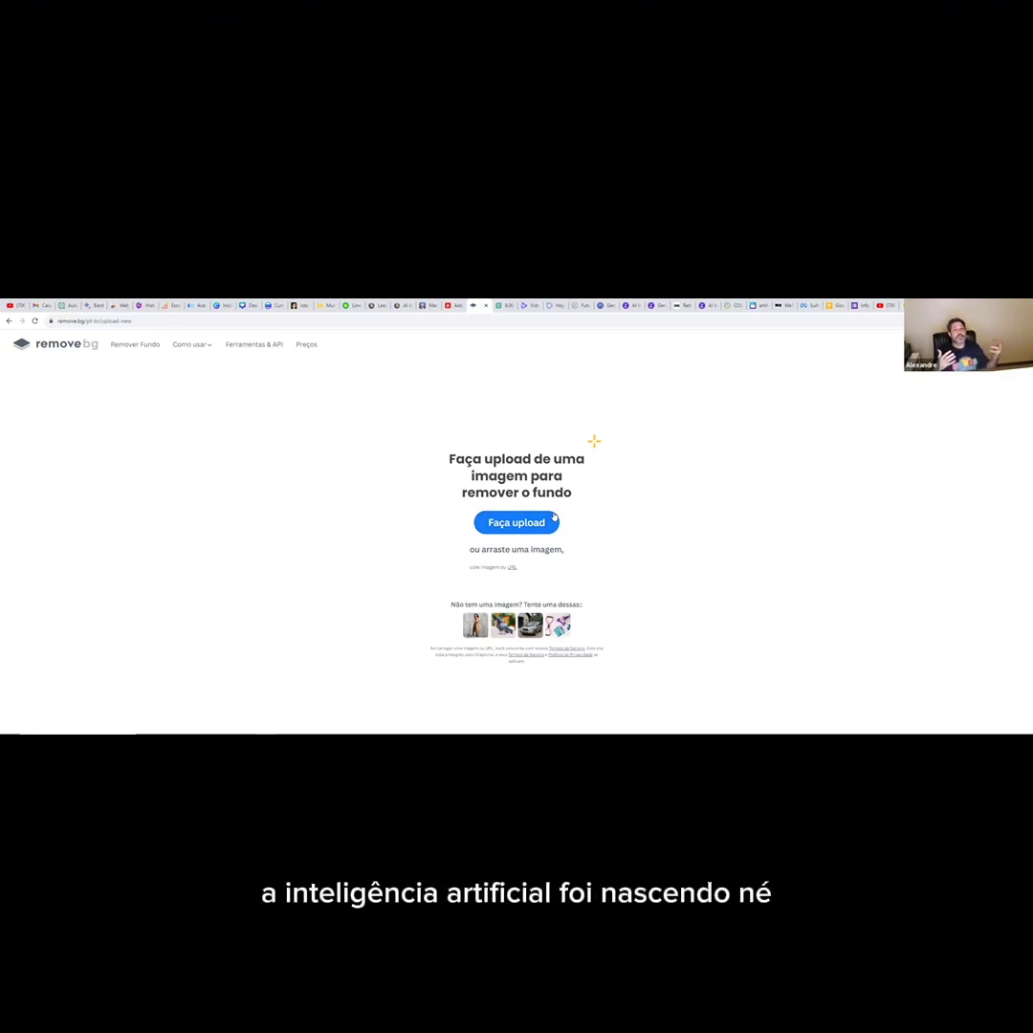
click(536, 519)
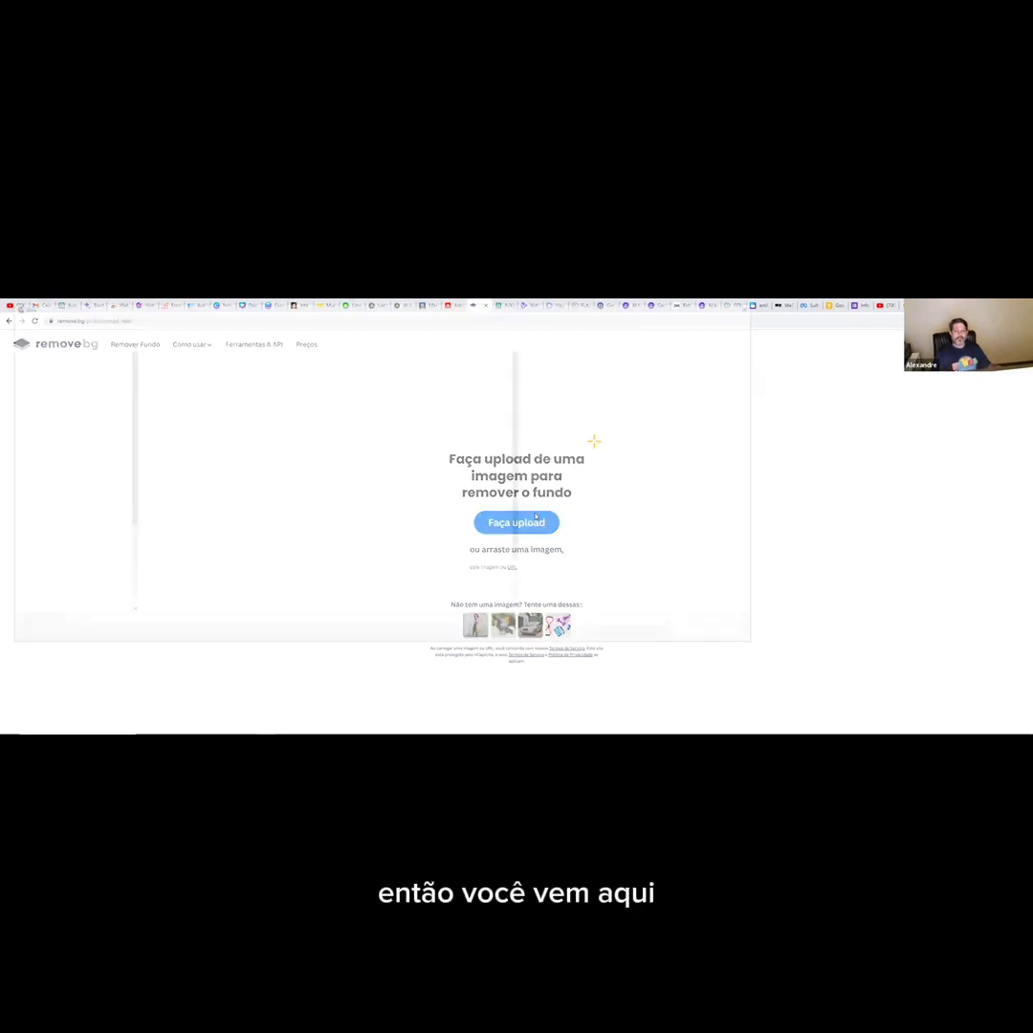
scroll(292, 584, down, 1)
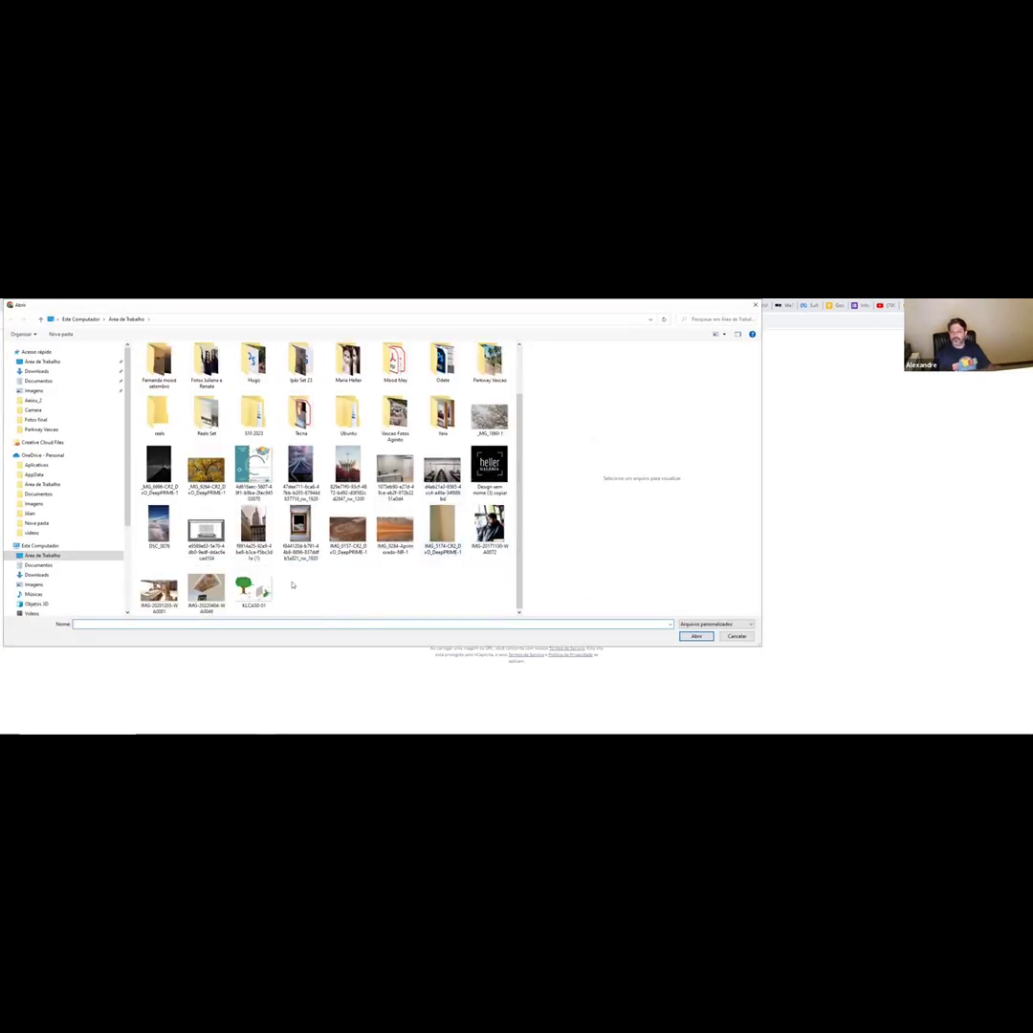